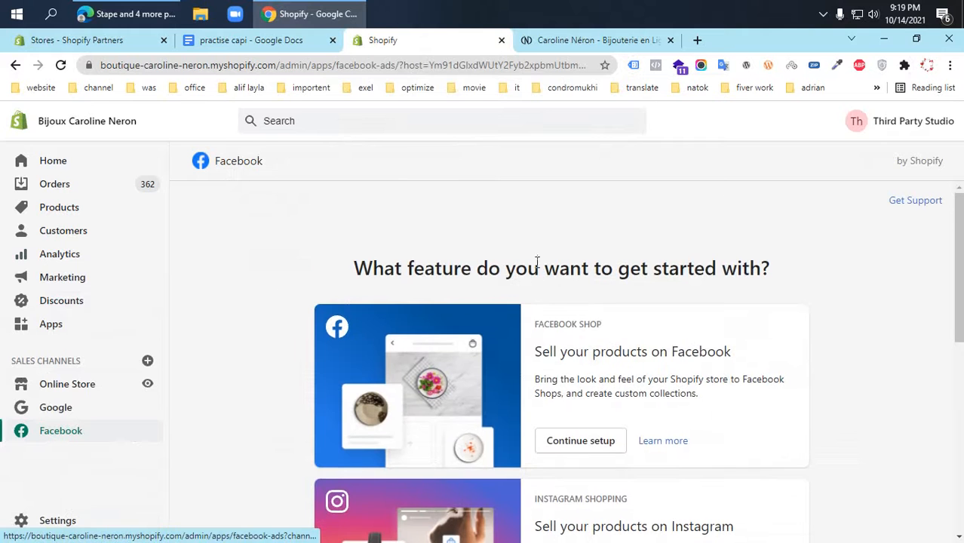
Open the practise capi document and review its setup checklist
{"action": "left_click", "coordinate": [265, 43]}
{"action": "scroll", "coordinate": [722, 487], "scroll_direction": "up", "scroll_amount": 1}
{"action": "left_click_drag", "start_coordinate": [922, 486], "coordinate": [914, 187]}
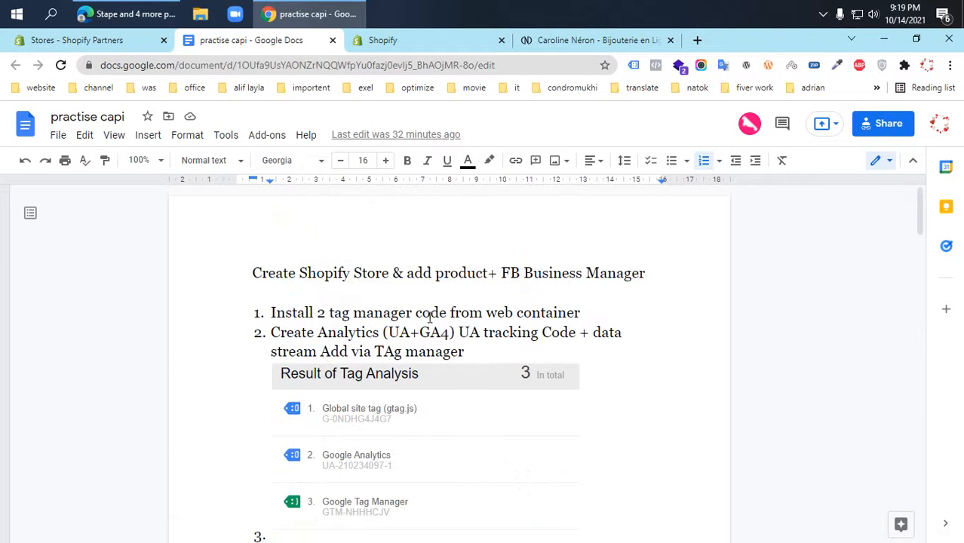
Switch to Microsoft Edge and look over the Analytics tracking code, the Stape container and the Tag Manager accounts
{"action": "left_click", "coordinate": [143, 14]}
{"action": "left_click", "coordinate": [425, 37]}
{"action": "left_click", "coordinate": [562, 42]}
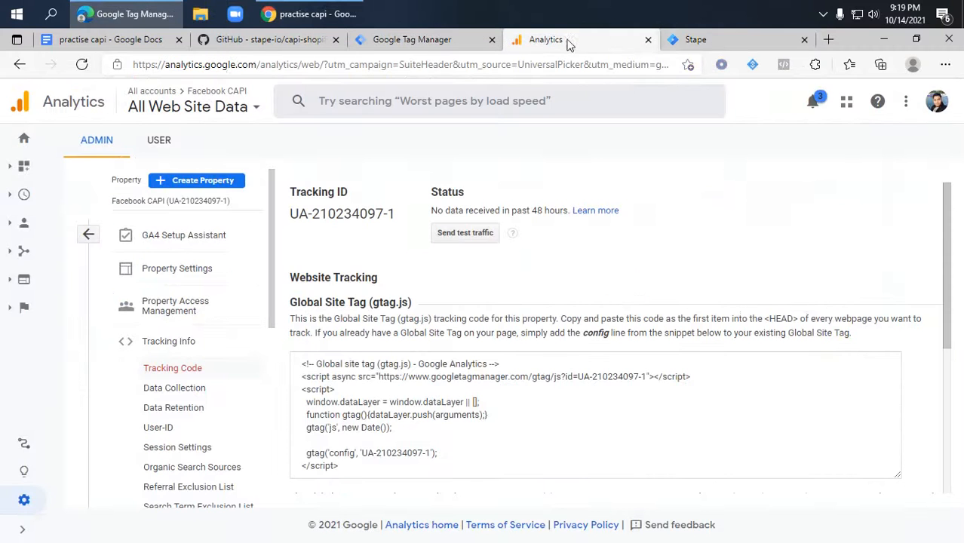
{"action": "left_click", "coordinate": [716, 42]}
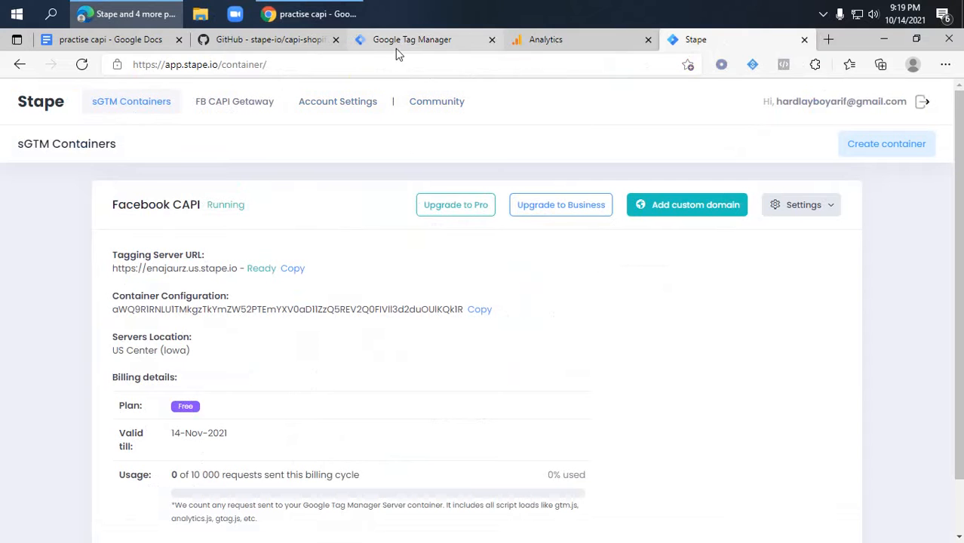
{"action": "left_click", "coordinate": [553, 45]}
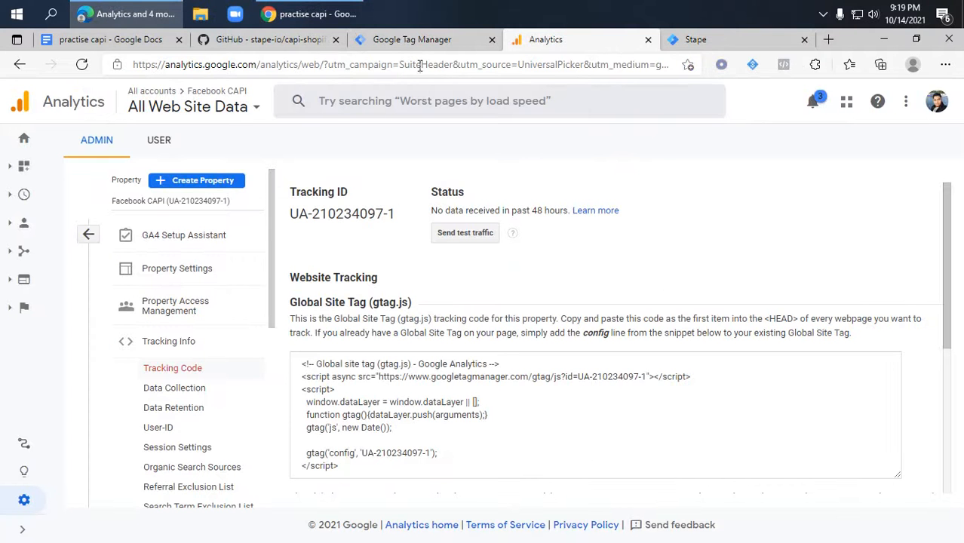
{"action": "left_click", "coordinate": [409, 46]}
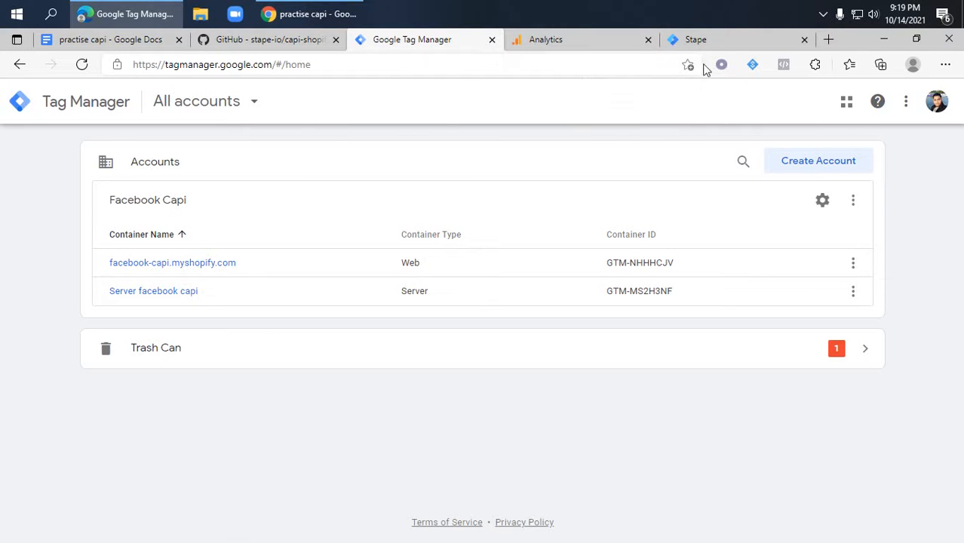
{"action": "left_click", "coordinate": [698, 39]}
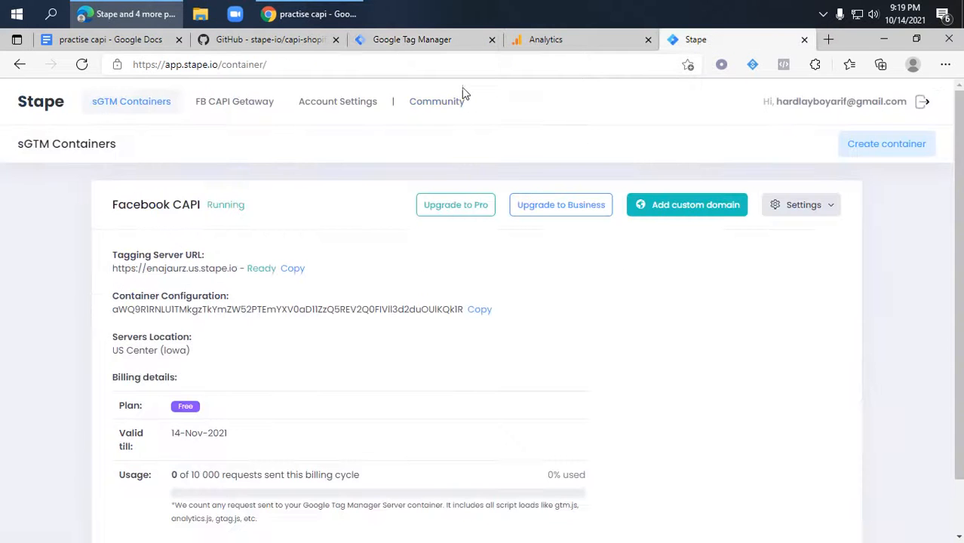
{"action": "left_click", "coordinate": [423, 41]}
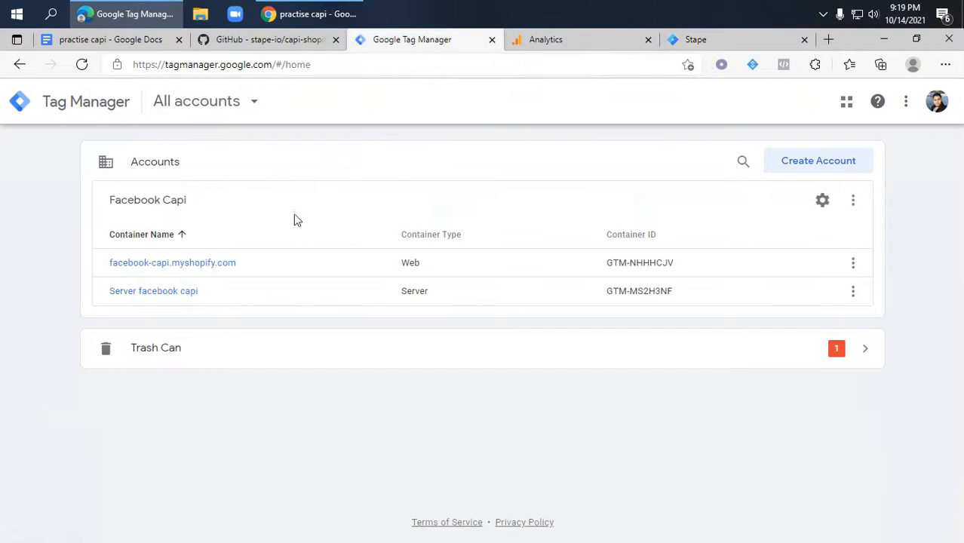
Open the facebook-capi.myshopify.com web container in Tag Manager and view its version history
{"action": "left_click", "coordinate": [196, 274]}
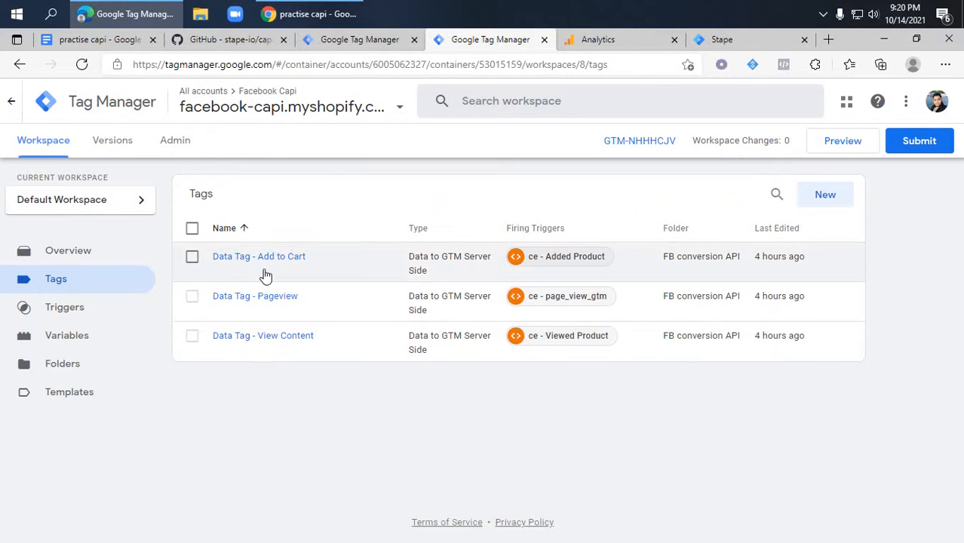
{"action": "left_click", "coordinate": [117, 150]}
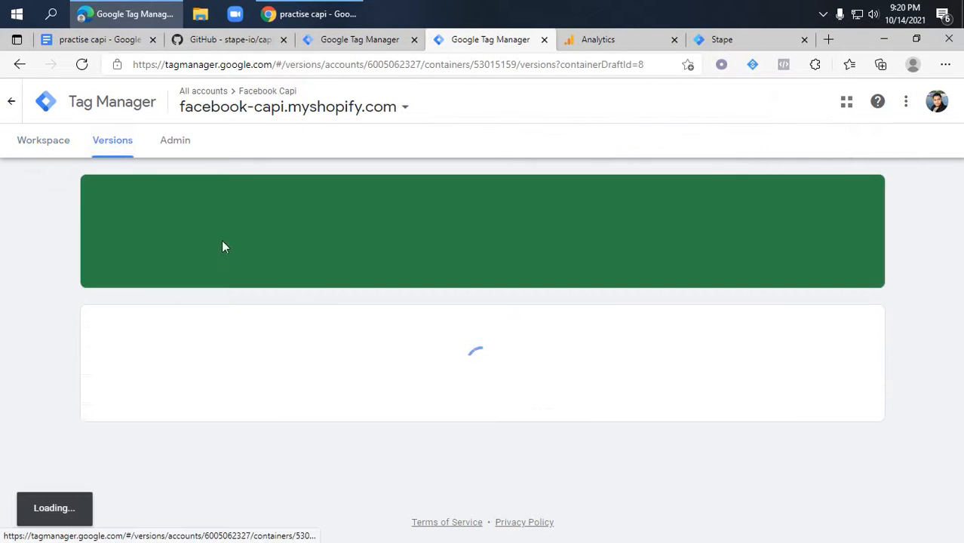
{"action": "scroll", "coordinate": [328, 442], "scroll_direction": "down", "scroll_amount": 2}
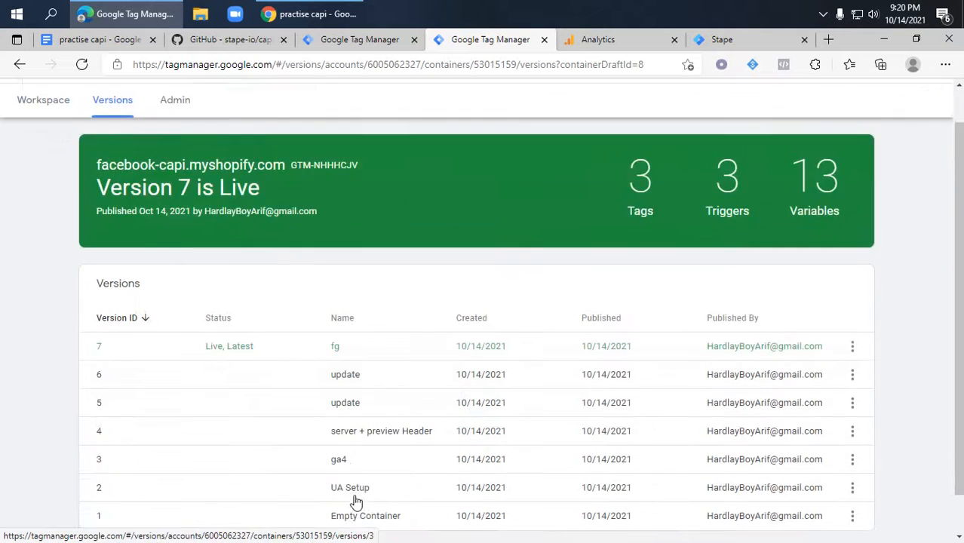
Examine the GA4 - Configuration tag changes in version 3, including the measurement ID, and return to the Stape page
{"action": "left_click", "coordinate": [342, 415]}
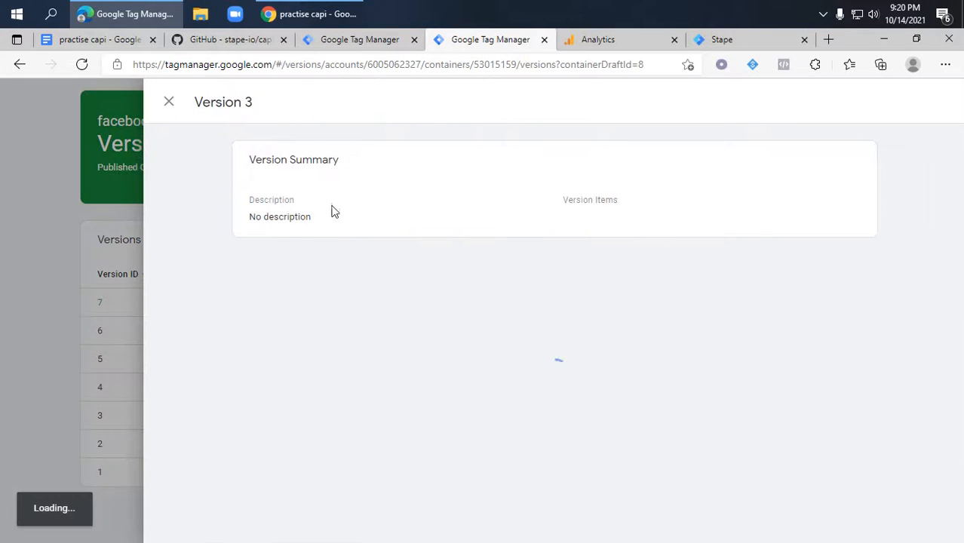
{"action": "left_click", "coordinate": [309, 420]}
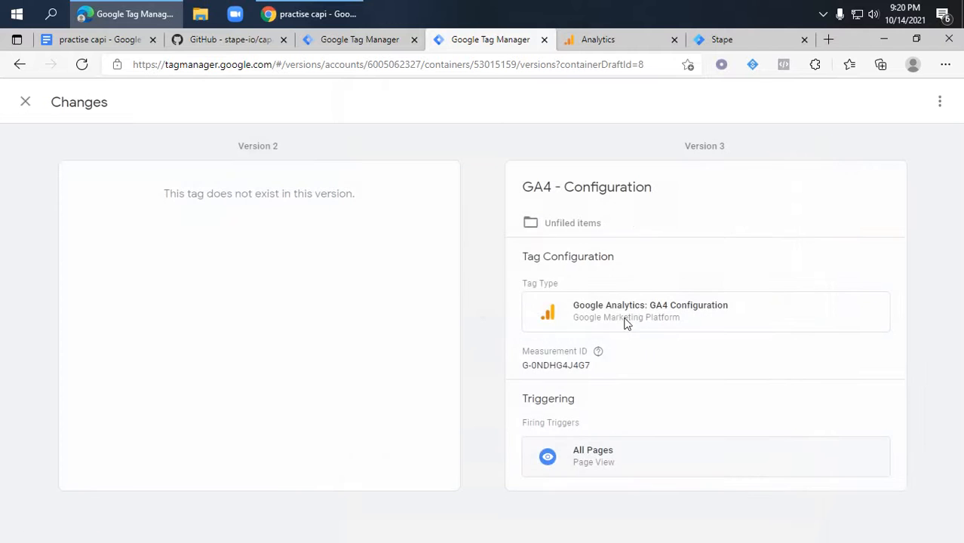
{"action": "left_click_drag", "start_coordinate": [593, 369], "coordinate": [521, 370]}
{"action": "triple_click", "coordinate": [520, 369]}
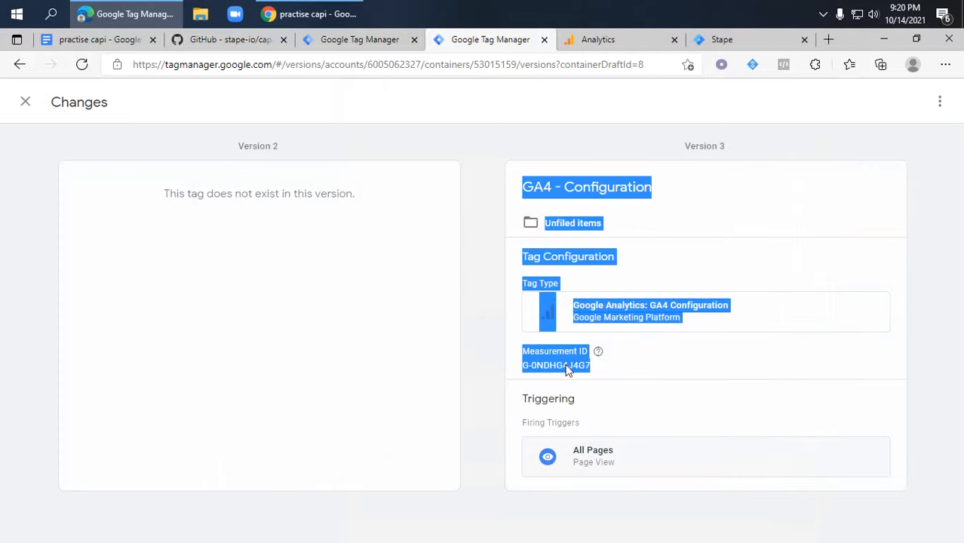
{"action": "left_click", "coordinate": [567, 371]}
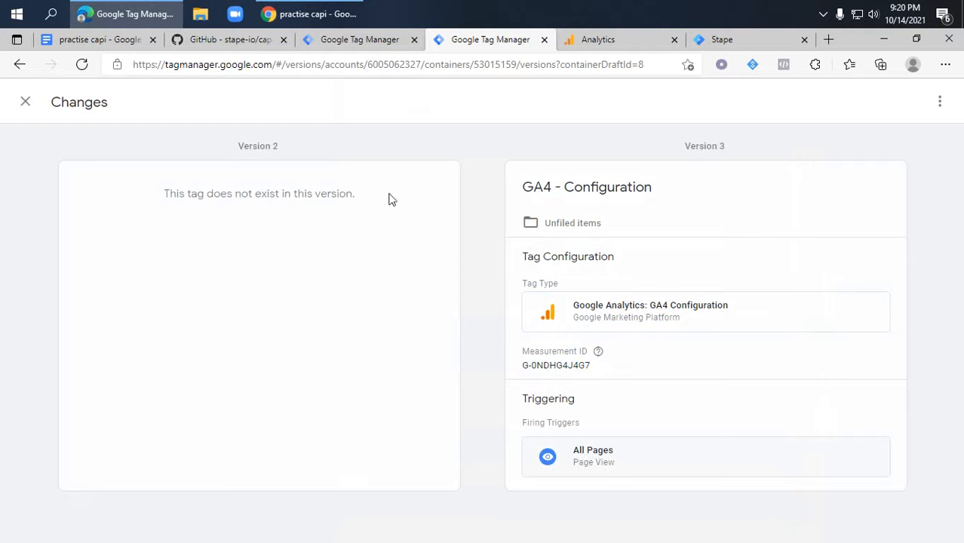
{"action": "left_click_drag", "start_coordinate": [390, 199], "coordinate": [158, 214]}
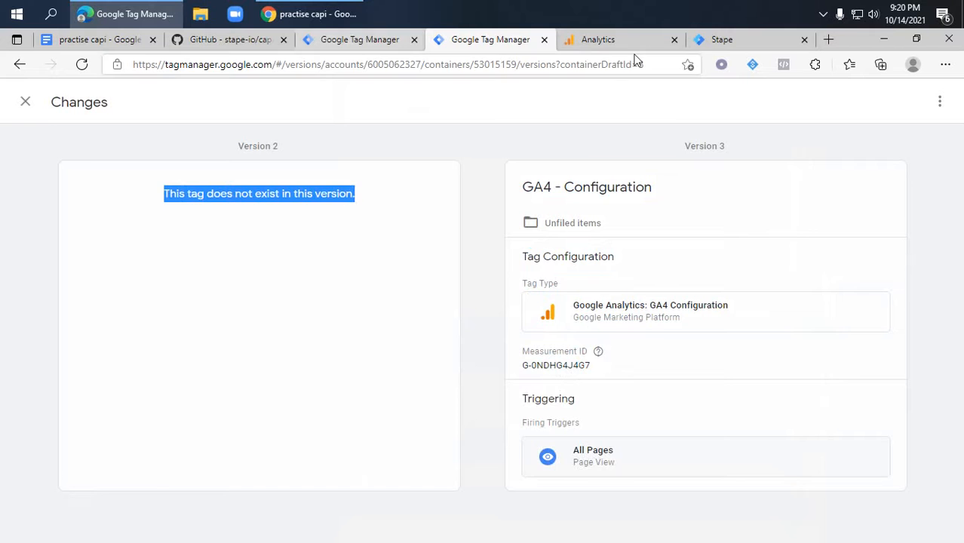
{"action": "left_click", "coordinate": [721, 40]}
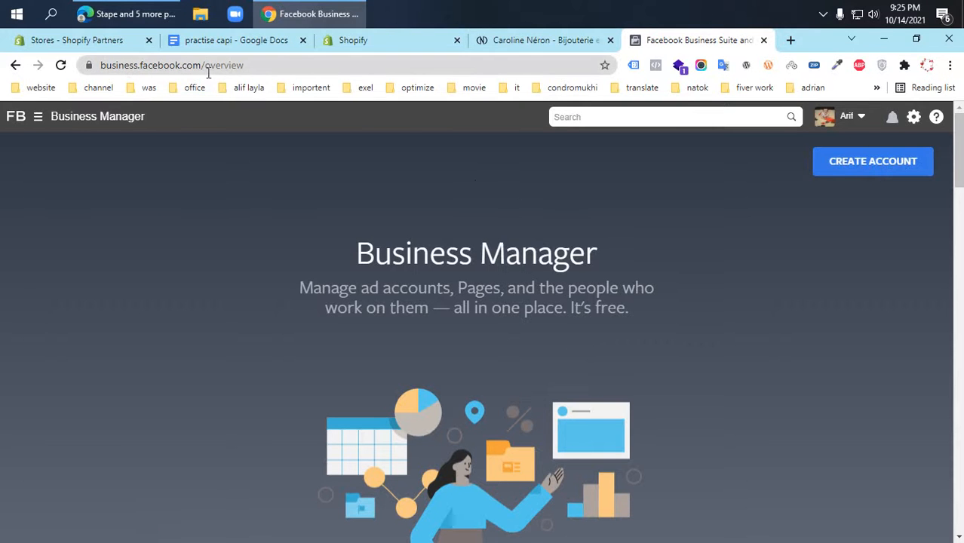
Look over the fields of the Business Manager account creation form and close it without submitting
{"action": "left_click", "coordinate": [876, 158]}
{"action": "left_click", "coordinate": [363, 257]}
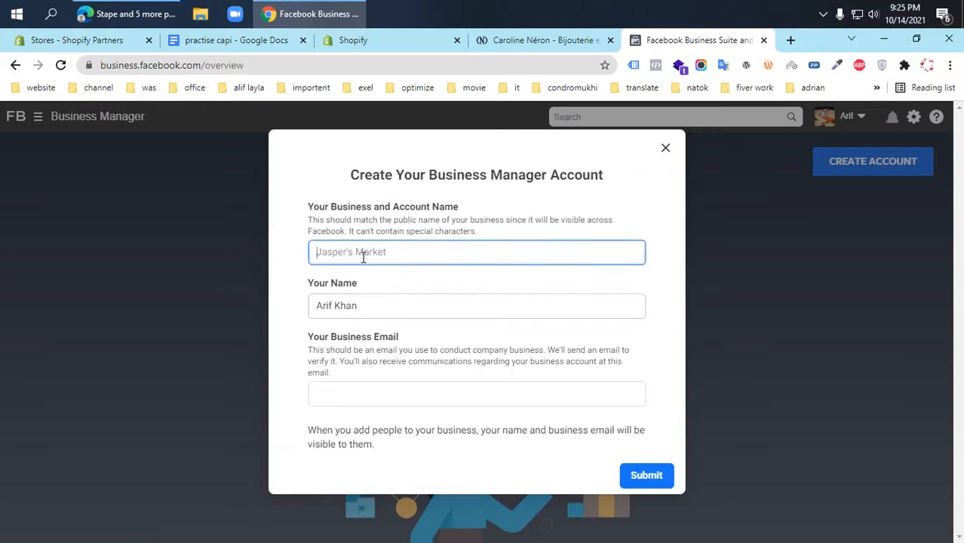
{"action": "left_click", "coordinate": [369, 388]}
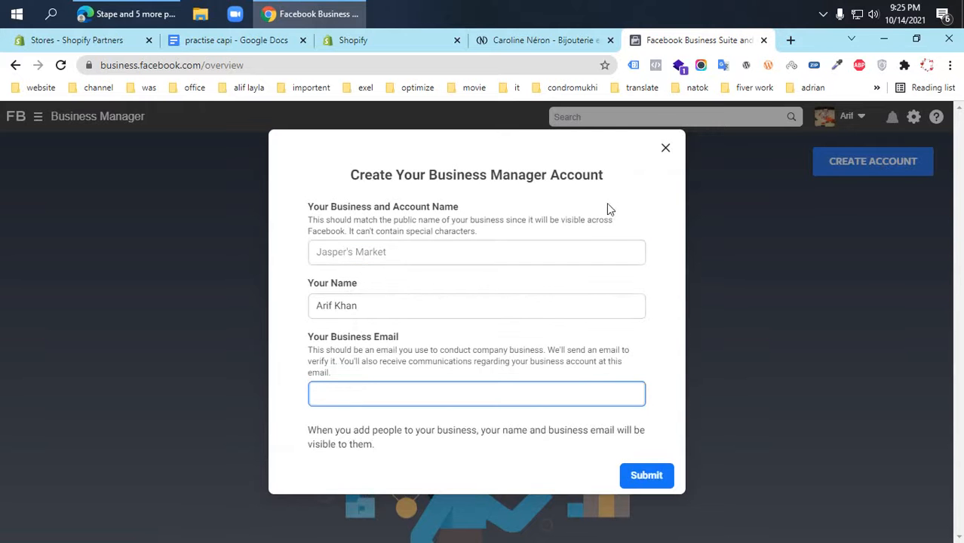
{"action": "left_click", "coordinate": [666, 148]}
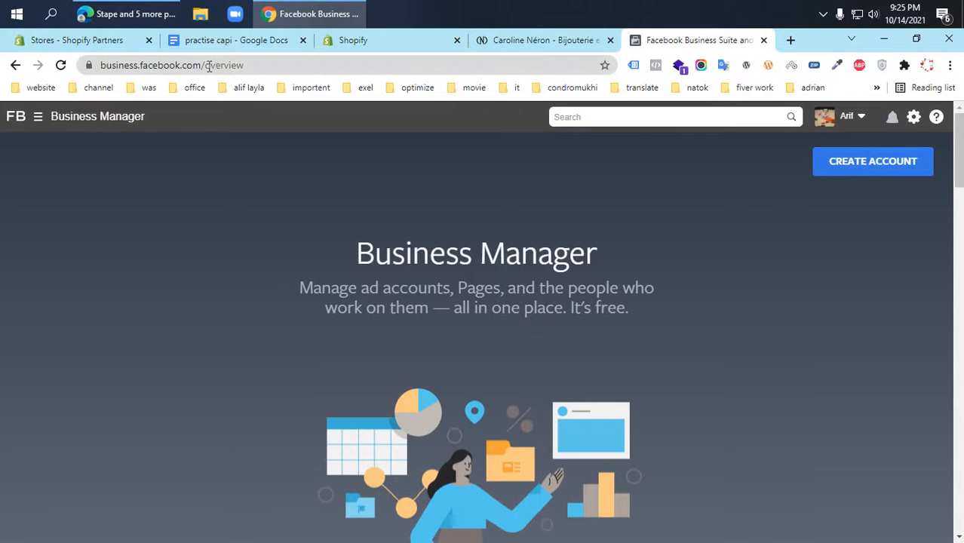
Remove "overview" from the business.facebook.com address and load the Business Suite home page
{"action": "left_click_drag", "start_coordinate": [227, 65], "coordinate": [280, 67]}
{"action": "key", "text": "BackSpace"}
{"action": "key", "text": "Return"}
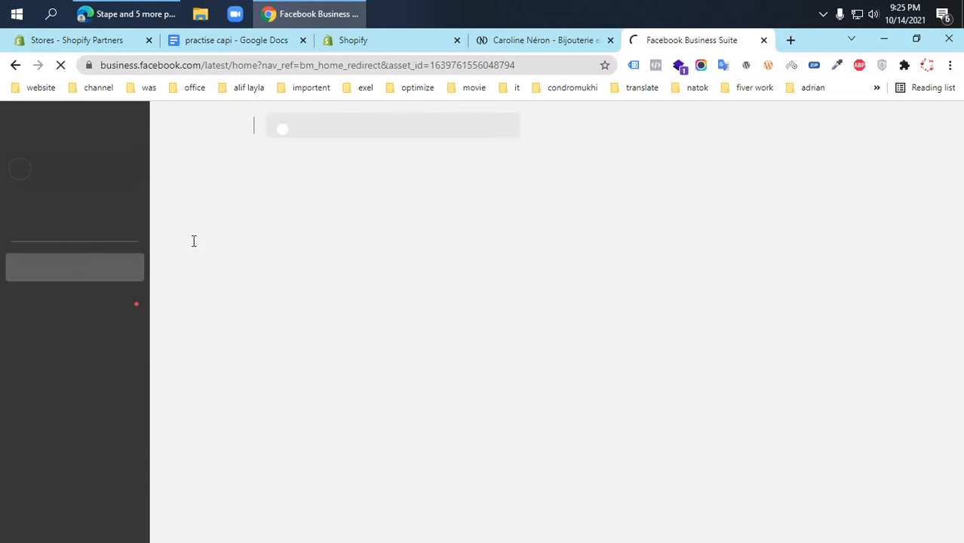
Browse the additional Business Suite tools, open Audiences in Ads Manager and display its full list of tools
{"action": "scroll", "coordinate": [37, 460], "scroll_direction": "down", "scroll_amount": 1}
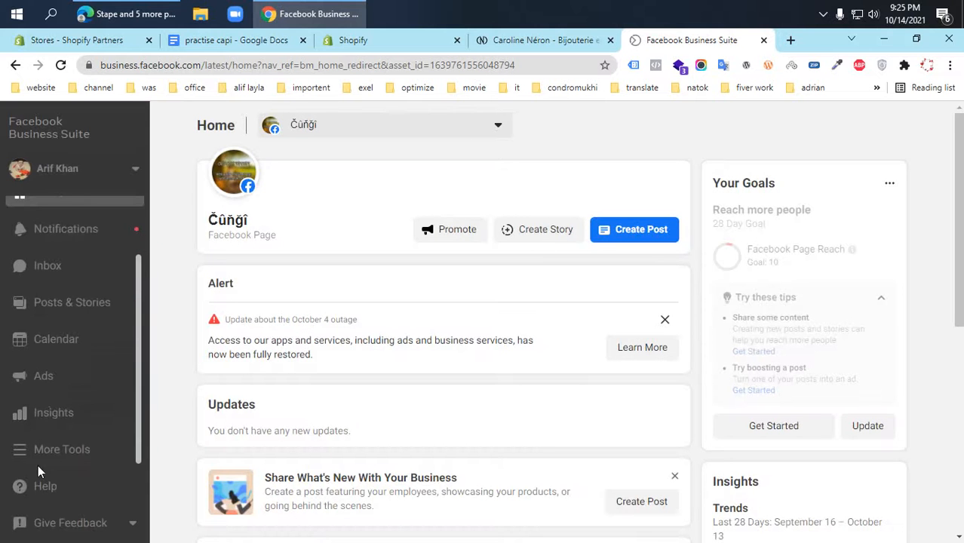
{"action": "left_click", "coordinate": [57, 450]}
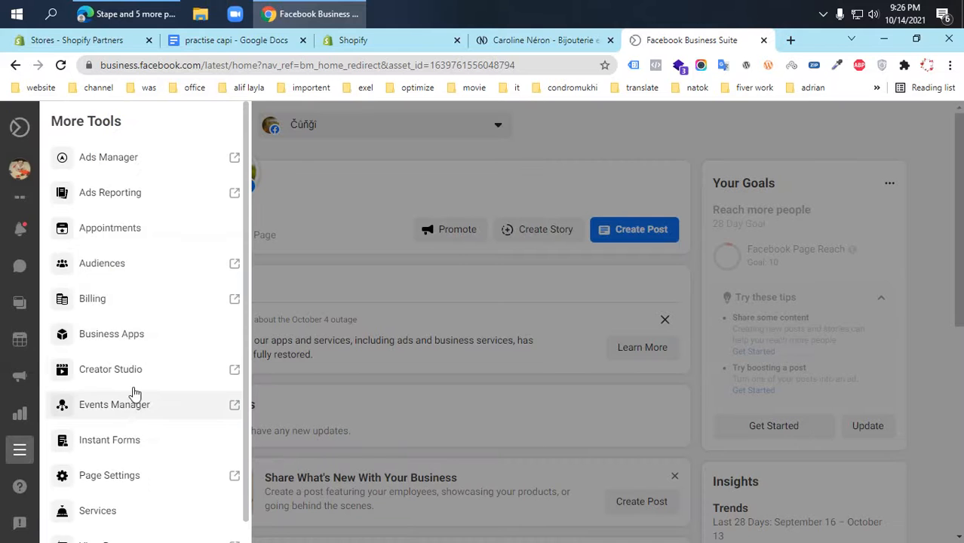
{"action": "left_click", "coordinate": [124, 339]}
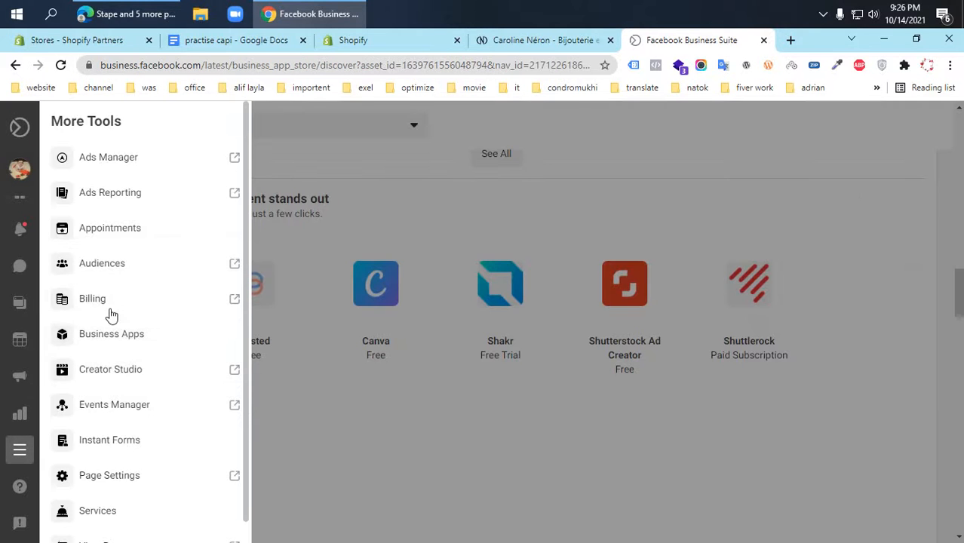
{"action": "left_click", "coordinate": [104, 269]}
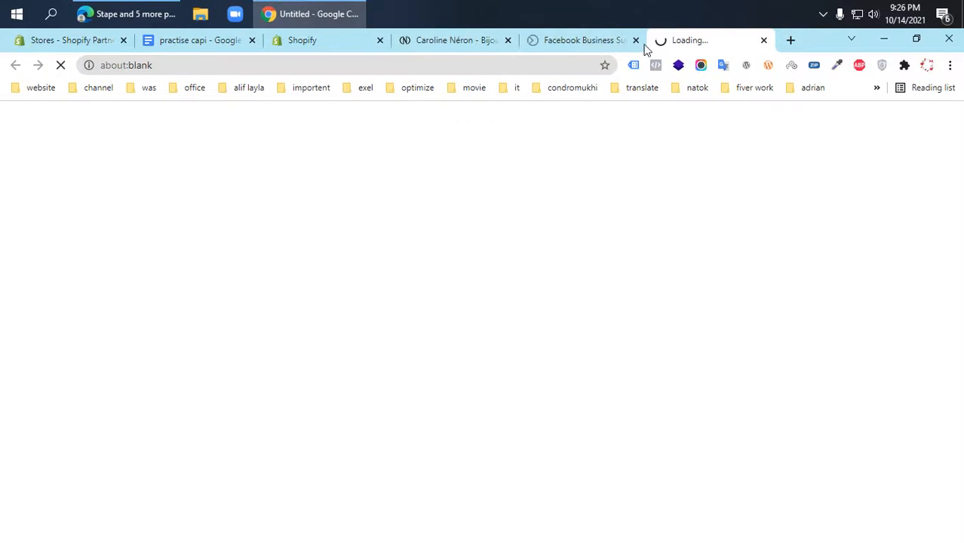
{"action": "left_click", "coordinate": [636, 41]}
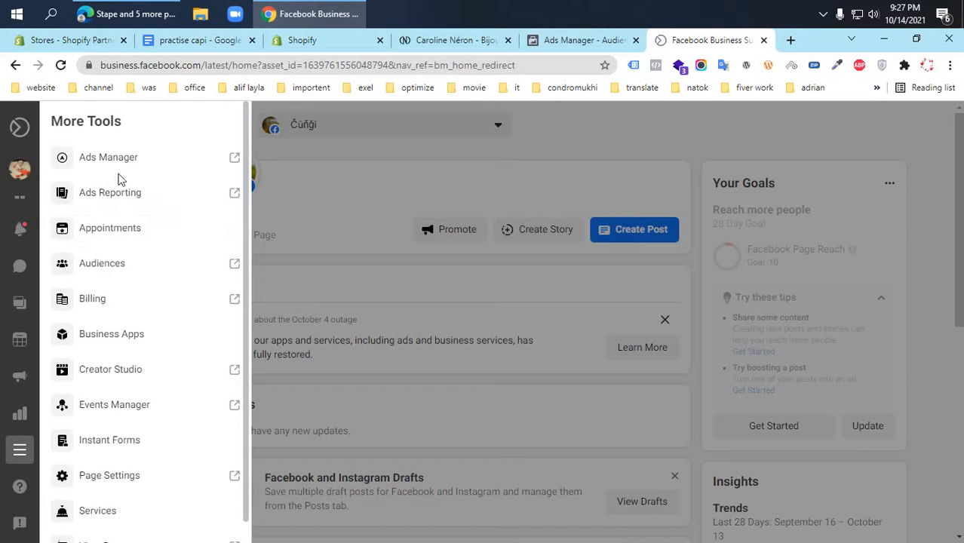
{"action": "left_click", "coordinate": [578, 42]}
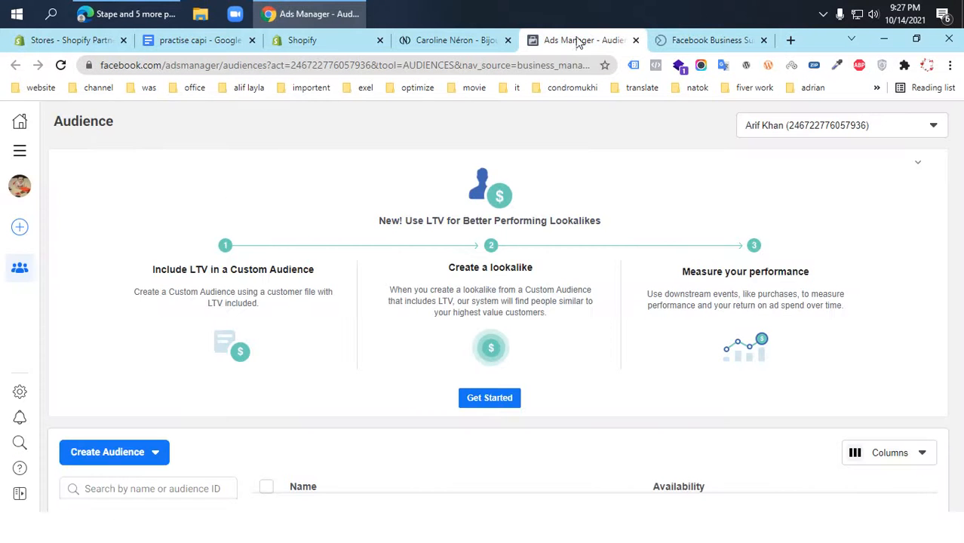
{"action": "left_click", "coordinate": [20, 151]}
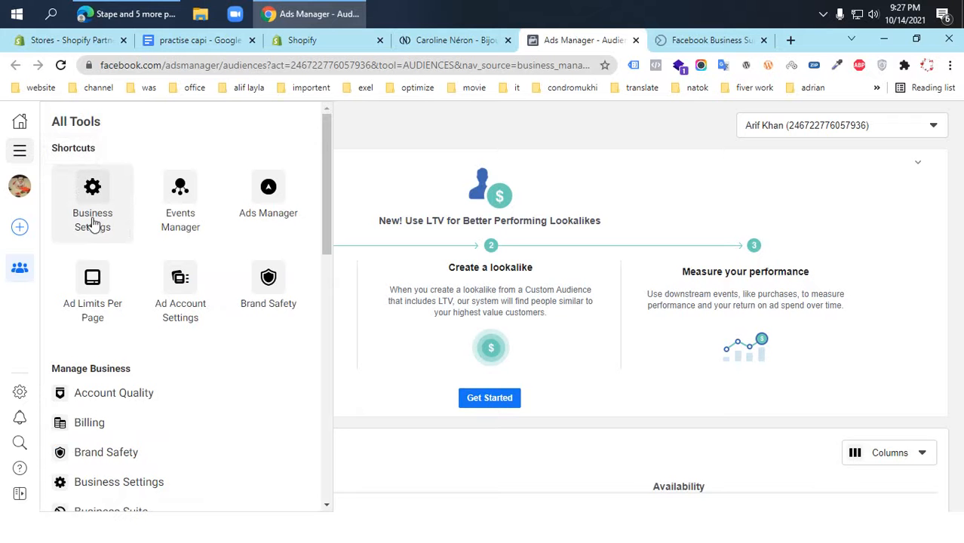
Return to Business Suite and switch from the personal account to the existing business account
{"action": "left_click", "coordinate": [699, 40]}
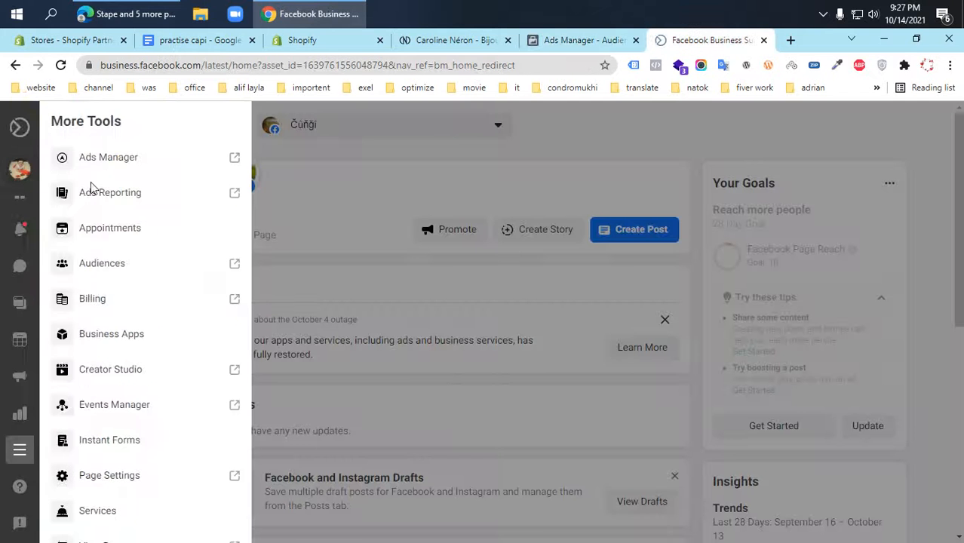
{"action": "left_click", "coordinate": [71, 169]}
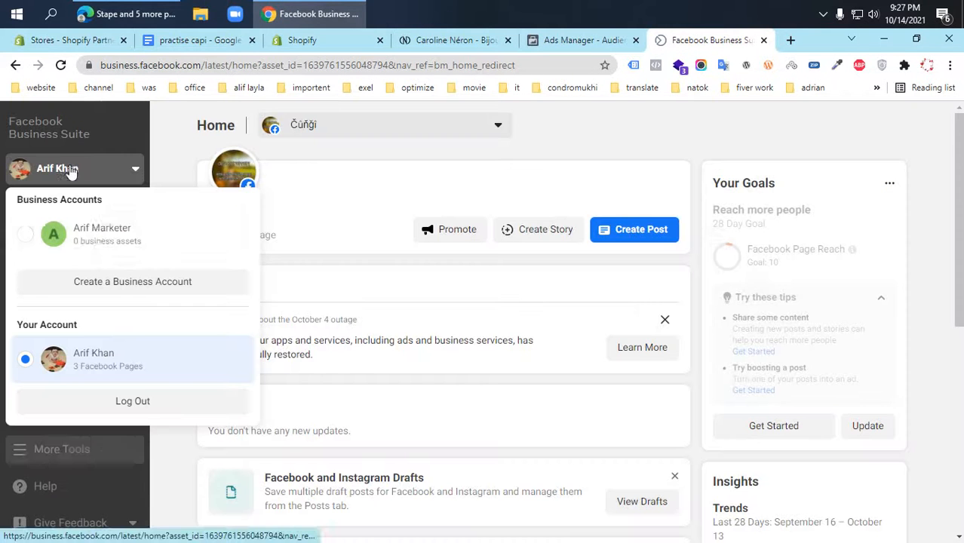
{"action": "left_click", "coordinate": [105, 243]}
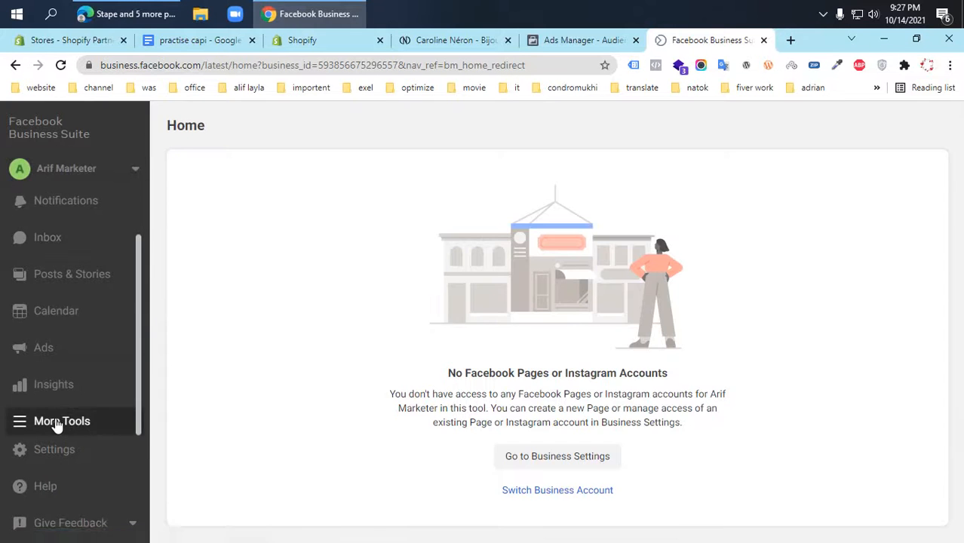
Open the business account's settings and launch the additional business settings in a new tab
{"action": "left_click", "coordinate": [50, 423]}
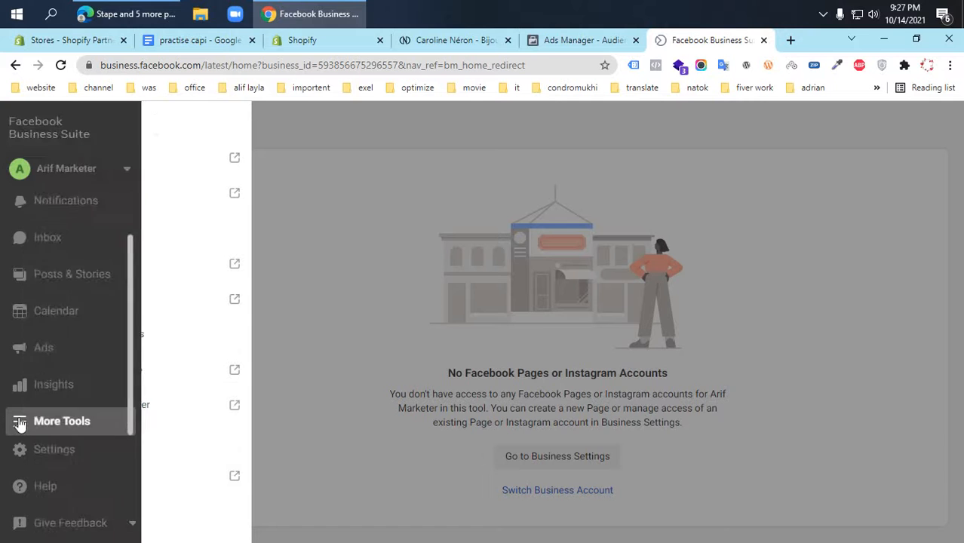
{"action": "left_click", "coordinate": [22, 450]}
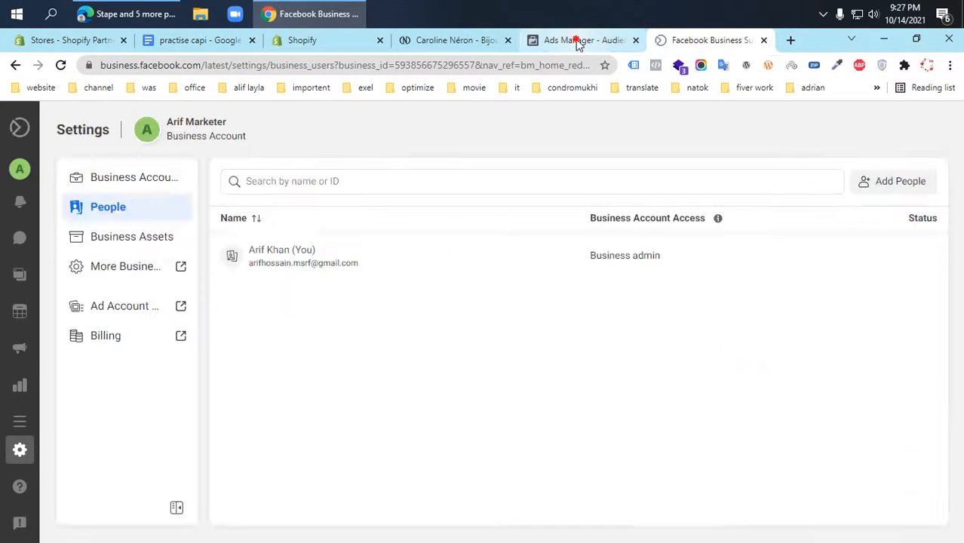
{"action": "left_click", "coordinate": [578, 40]}
{"action": "left_click", "coordinate": [669, 41]}
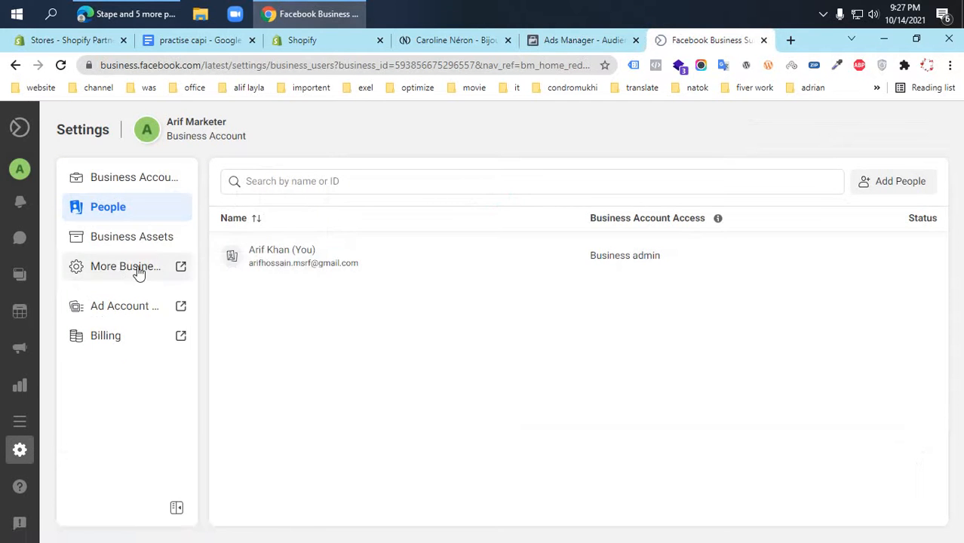
{"action": "mouse_move", "coordinate": [27, 455]}
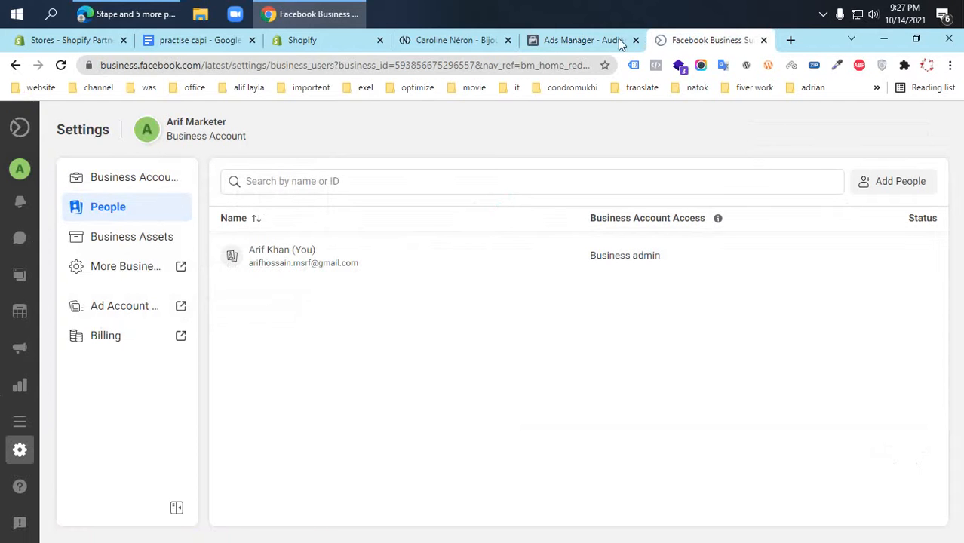
{"action": "left_click", "coordinate": [124, 271]}
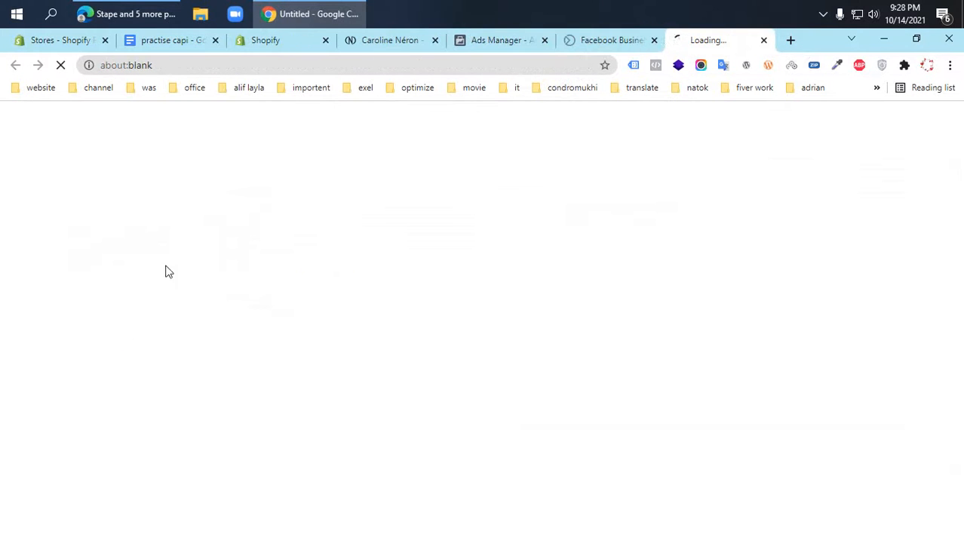
Open Business Settings from the Ads Manager tools, close the Business Suite settings page and switch to the other Business Settings page
{"action": "left_click", "coordinate": [605, 41]}
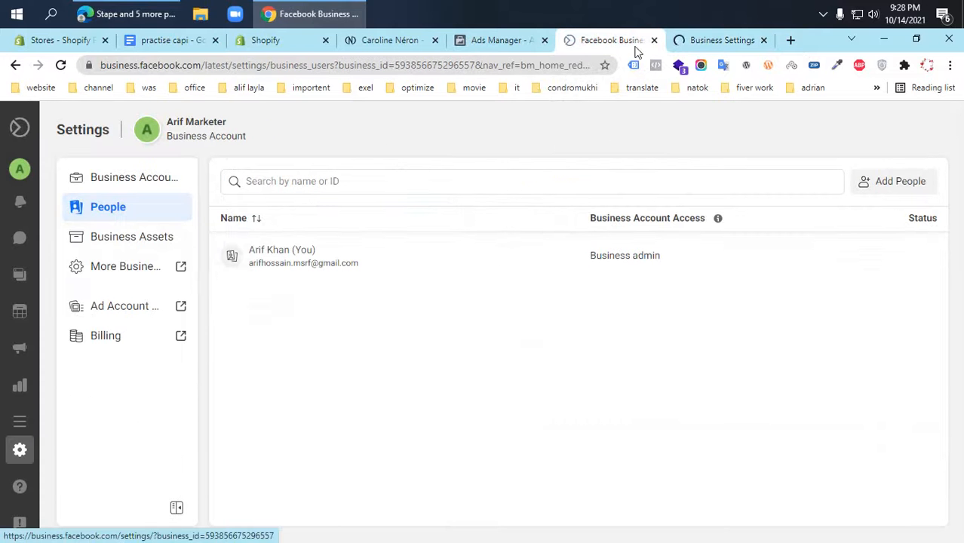
{"action": "left_click", "coordinate": [473, 43]}
{"action": "left_click", "coordinate": [92, 192]}
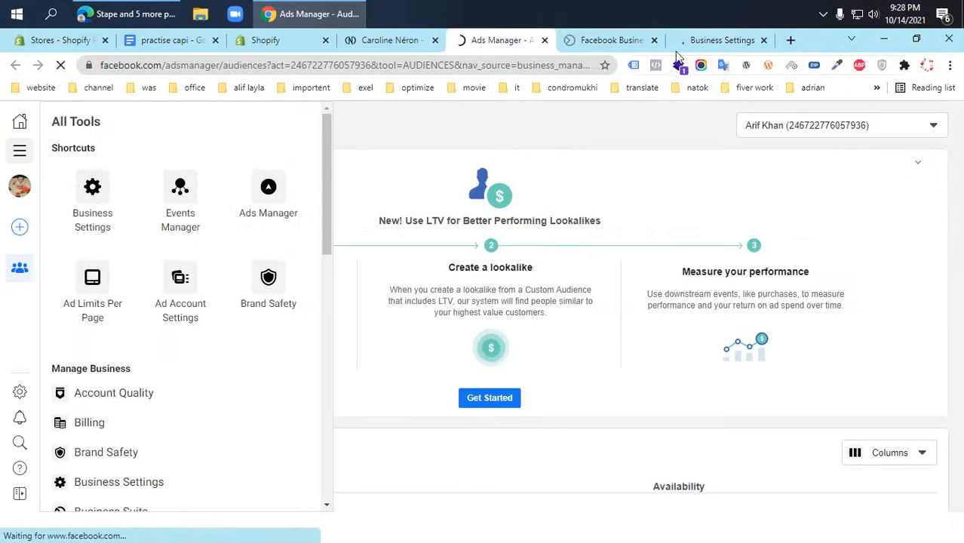
{"action": "left_click", "coordinate": [654, 40]}
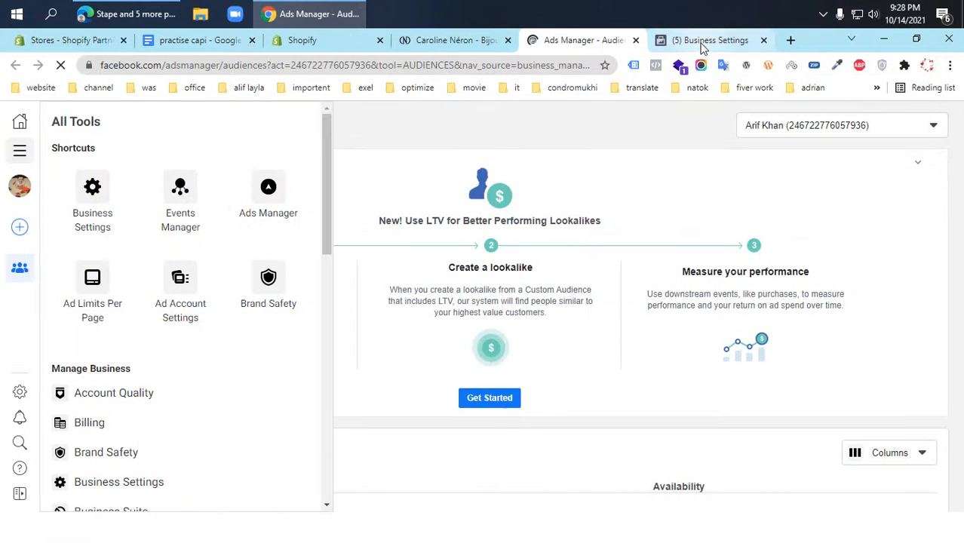
{"action": "left_click", "coordinate": [701, 44]}
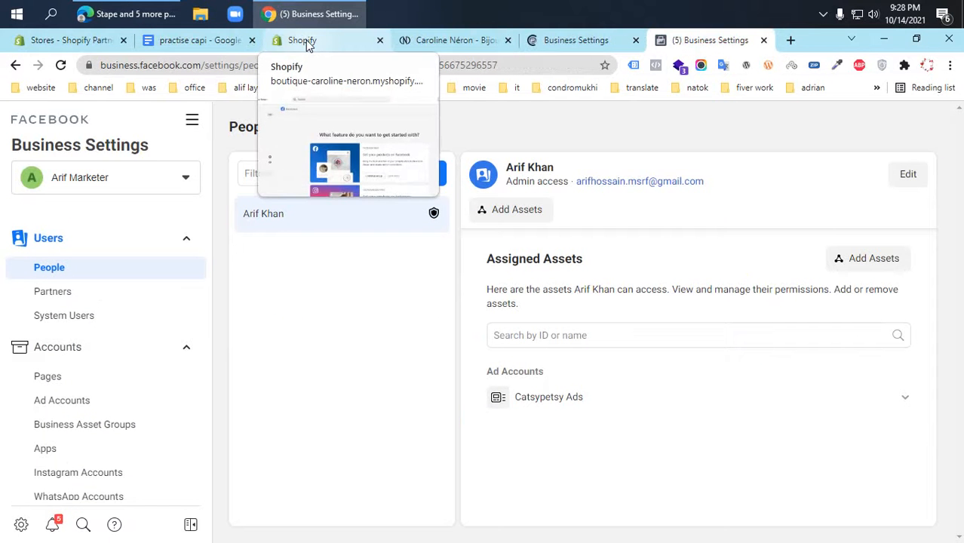
Copy the name "carolineneron" from the web address of the store's website
{"action": "scroll", "coordinate": [65, 452], "scroll_direction": "down", "scroll_amount": 3}
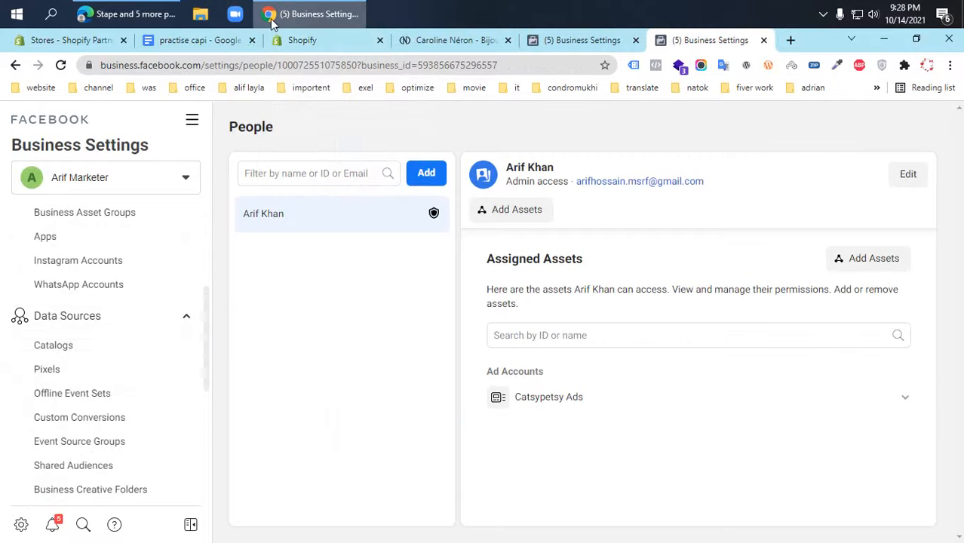
{"action": "left_click", "coordinate": [411, 40]}
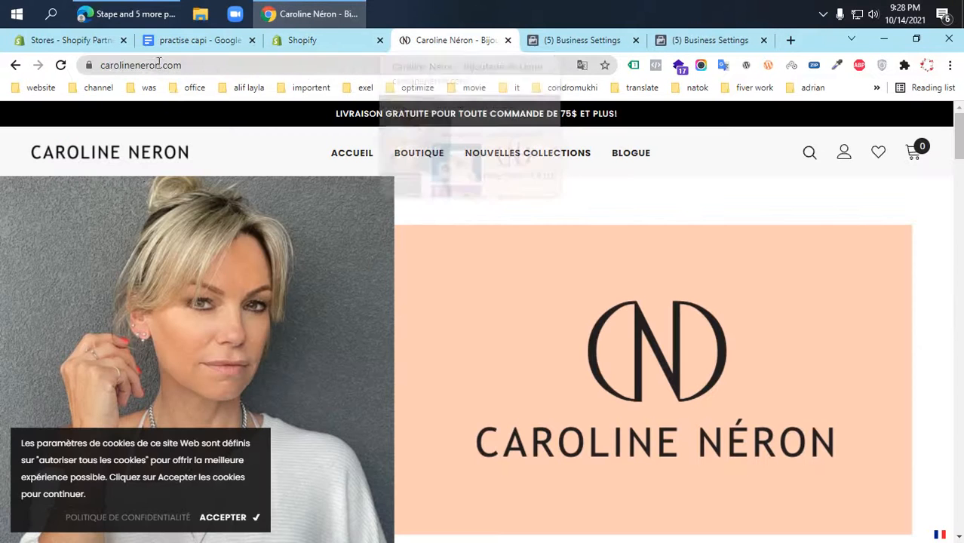
{"action": "double_click", "coordinate": [127, 66]}
{"action": "key", "text": "ctrl+c"}
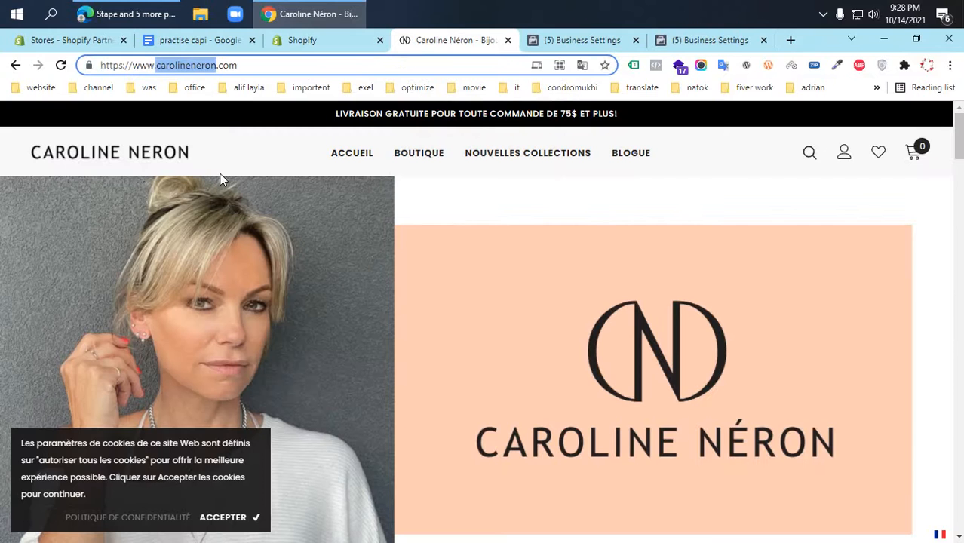
Return to Business Settings, open the Pixels data source and start adding a new pixel
{"action": "left_click", "coordinate": [707, 40]}
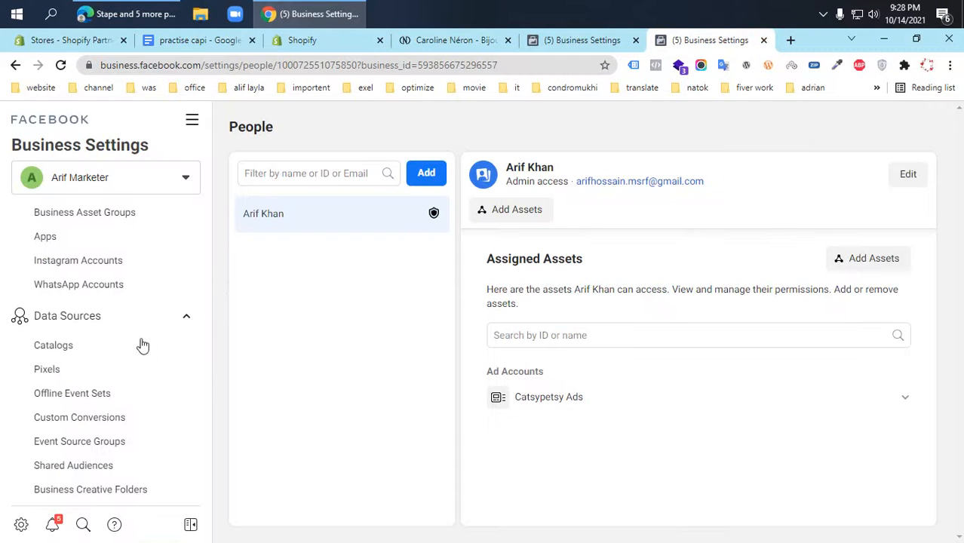
{"action": "left_click", "coordinate": [68, 370]}
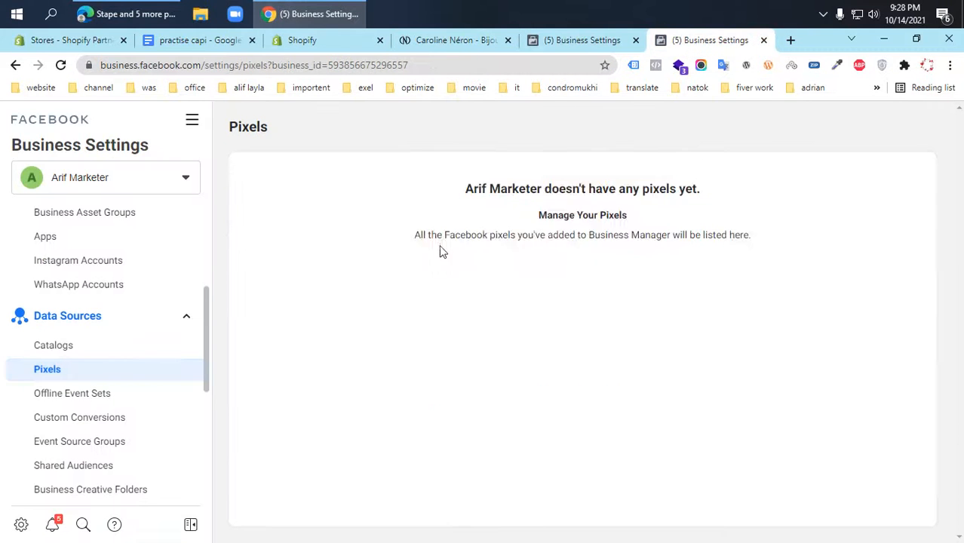
{"action": "left_click", "coordinate": [583, 446]}
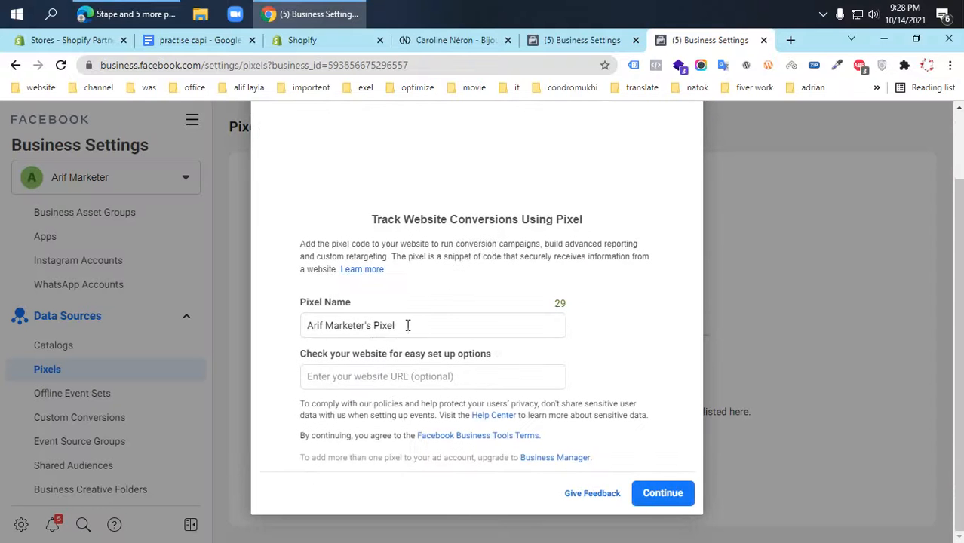
{"action": "left_click_drag", "start_coordinate": [406, 325], "coordinate": [302, 327]}
{"action": "left_click", "coordinate": [378, 340]}
{"action": "left_click_drag", "start_coordinate": [365, 325], "coordinate": [291, 332]}
{"action": "key", "text": "ctrl+v"}
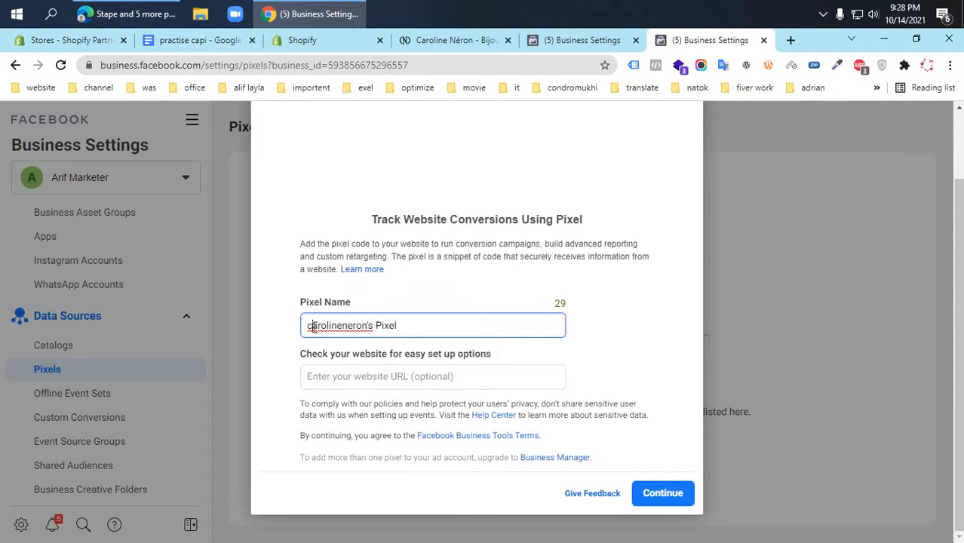
{"action": "left_click", "coordinate": [314, 328]}
{"action": "key", "text": "BackSpace"}
{"action": "type", "text": "C"}
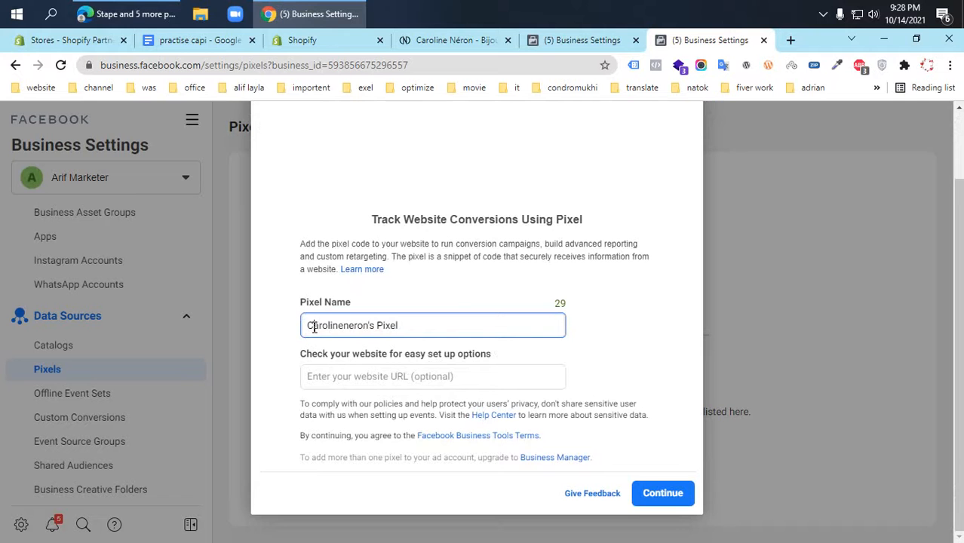
Create the pixel without a website URL and choose to continue managing the business instead of setting it up now
{"action": "left_click", "coordinate": [410, 380]}
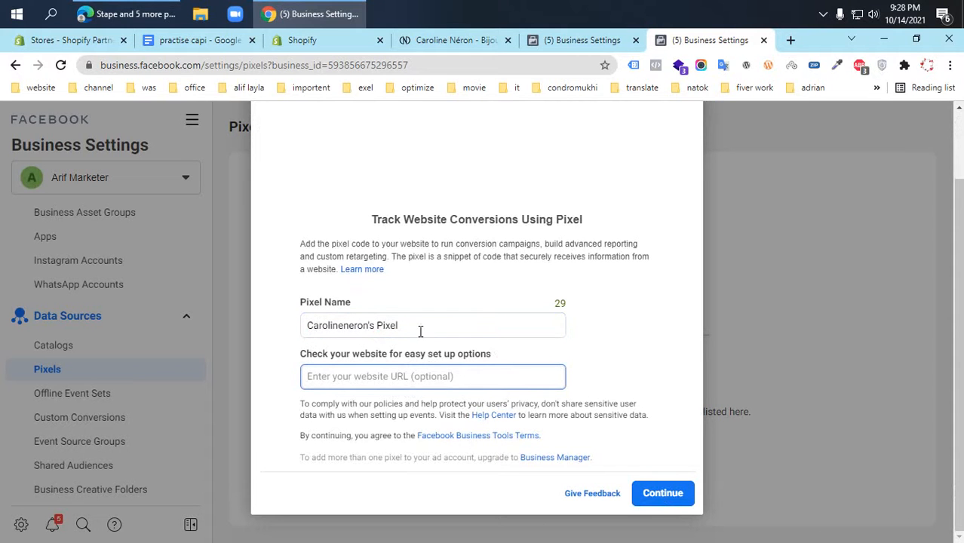
{"action": "left_click", "coordinate": [657, 498]}
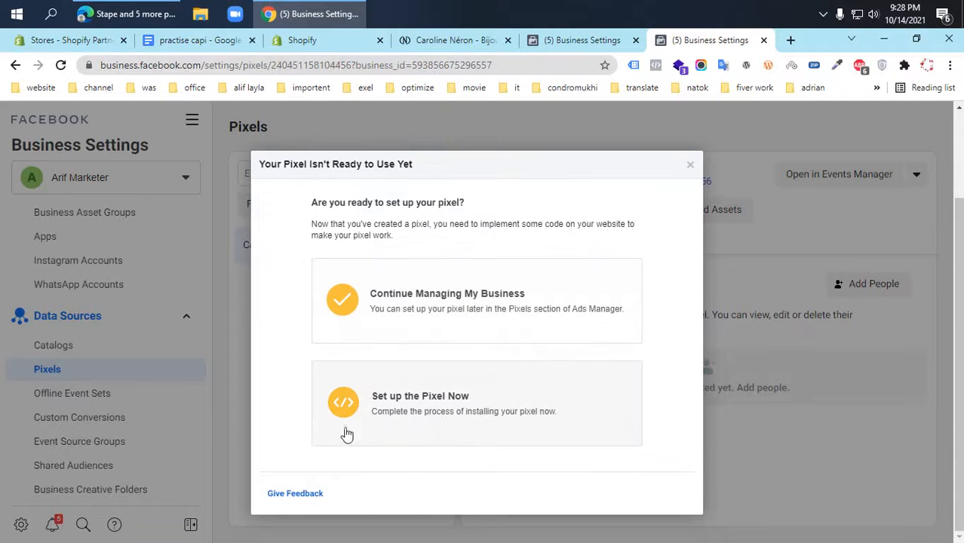
{"action": "left_click", "coordinate": [433, 313]}
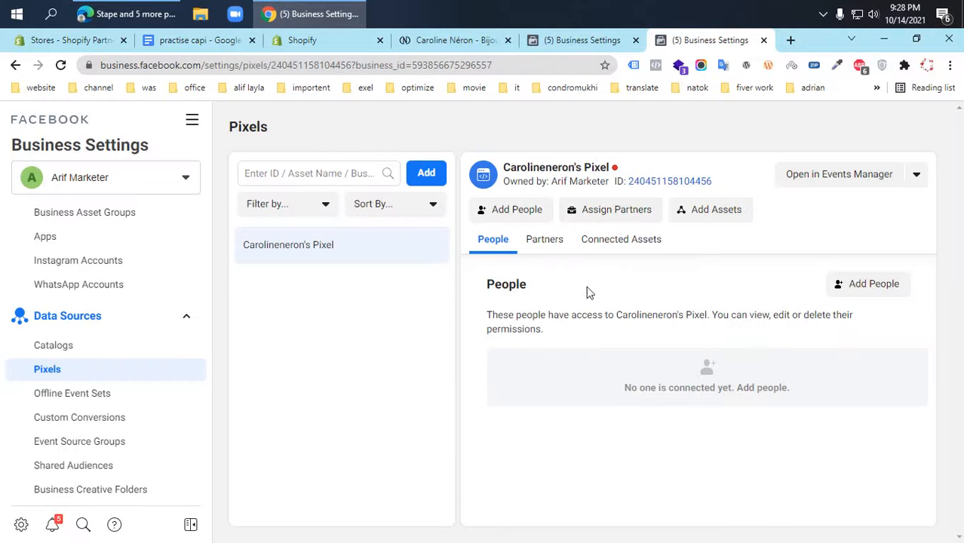
Open the Domains page under Brand Safety in the first Business Settings page
{"action": "left_click", "coordinate": [581, 46]}
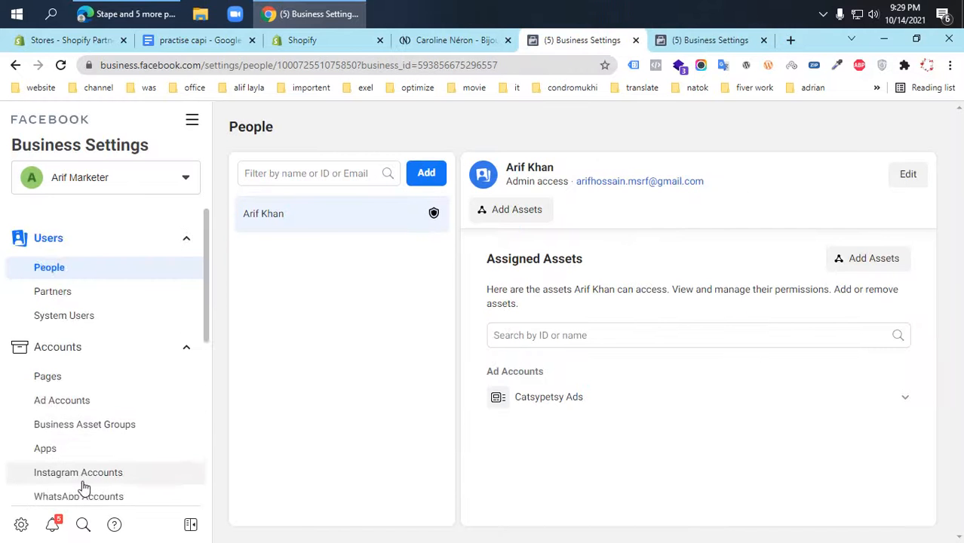
{"action": "scroll", "coordinate": [81, 453], "scroll_direction": "down", "scroll_amount": 6}
{"action": "scroll", "coordinate": [79, 392], "scroll_direction": "up", "scroll_amount": 3}
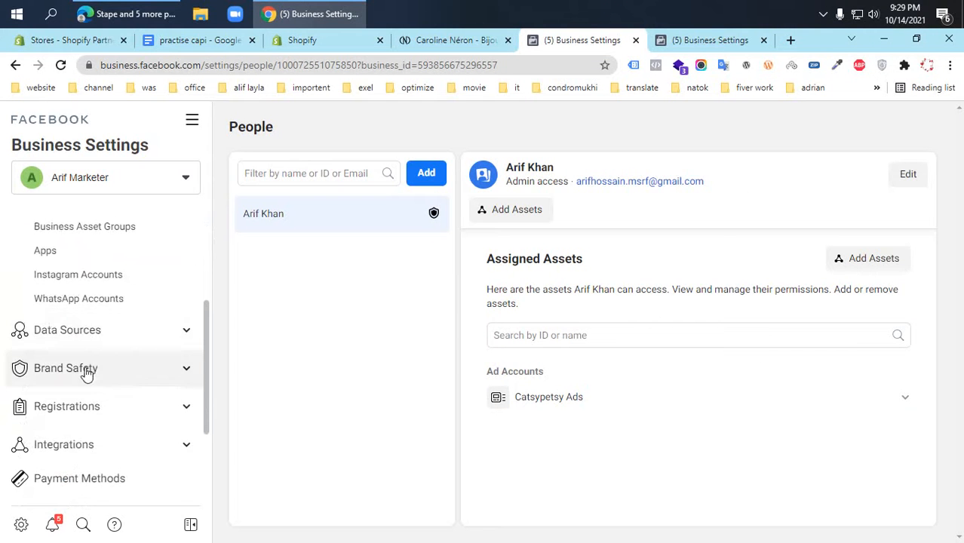
{"action": "left_click", "coordinate": [83, 314]}
{"action": "scroll", "coordinate": [58, 402], "scroll_direction": "down", "scroll_amount": 3}
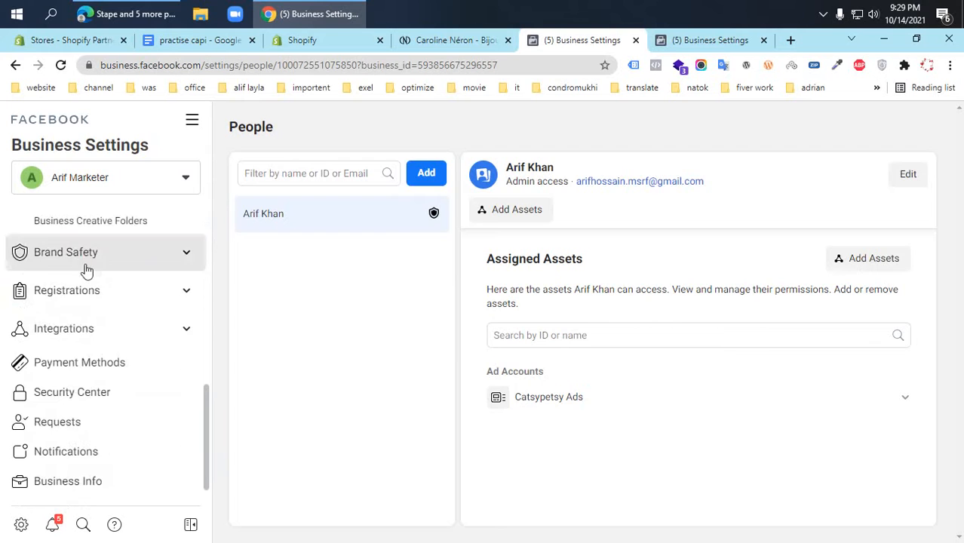
{"action": "left_click", "coordinate": [79, 257]}
{"action": "left_click", "coordinate": [60, 290]}
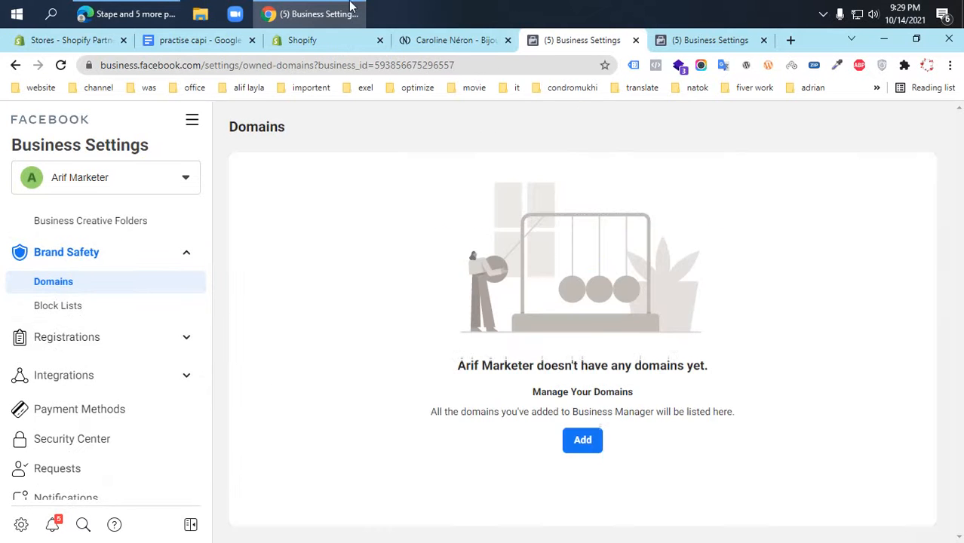
{"action": "left_click", "coordinate": [453, 41]}
{"action": "left_click", "coordinate": [255, 65]}
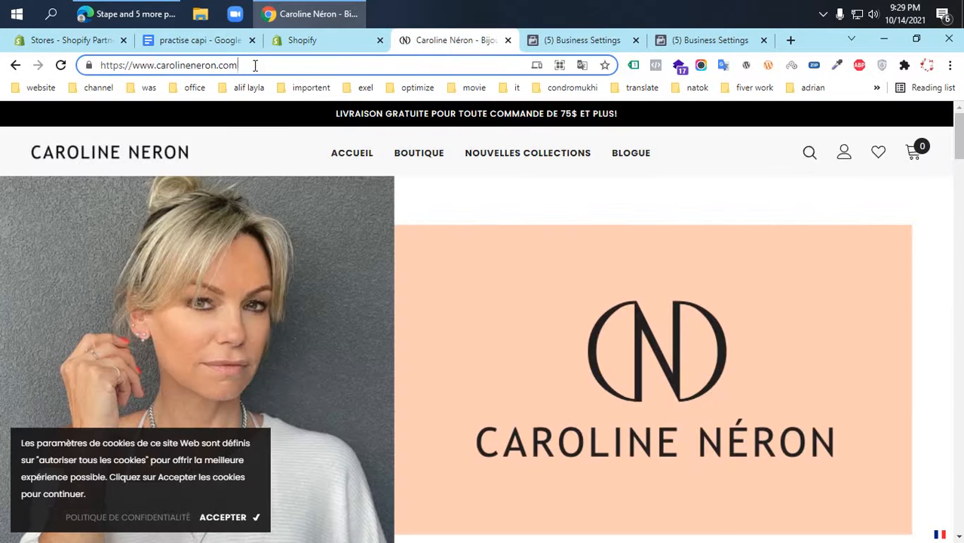
{"action": "left_click_drag", "start_coordinate": [242, 65], "coordinate": [92, 60]}
{"action": "key", "text": "ctrl+c"}
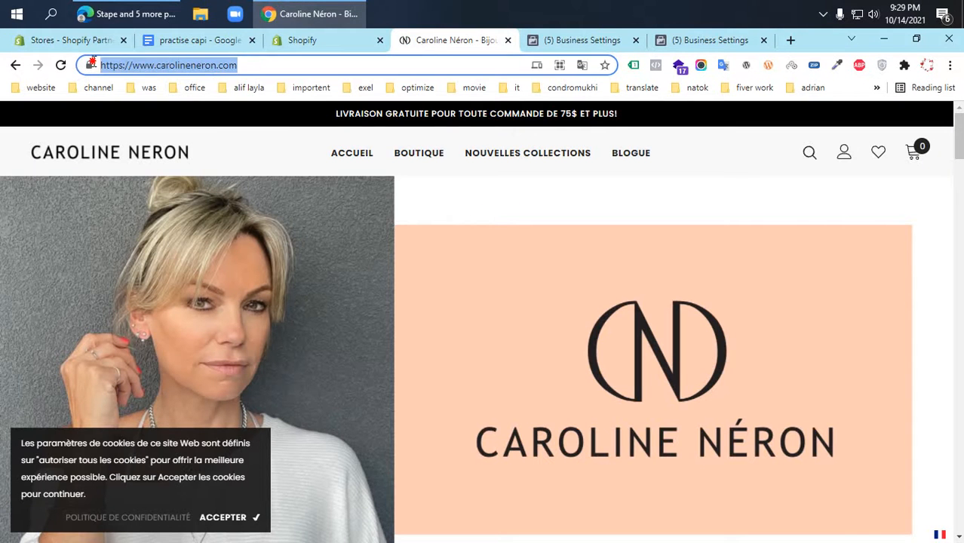
{"action": "left_click", "coordinate": [581, 42]}
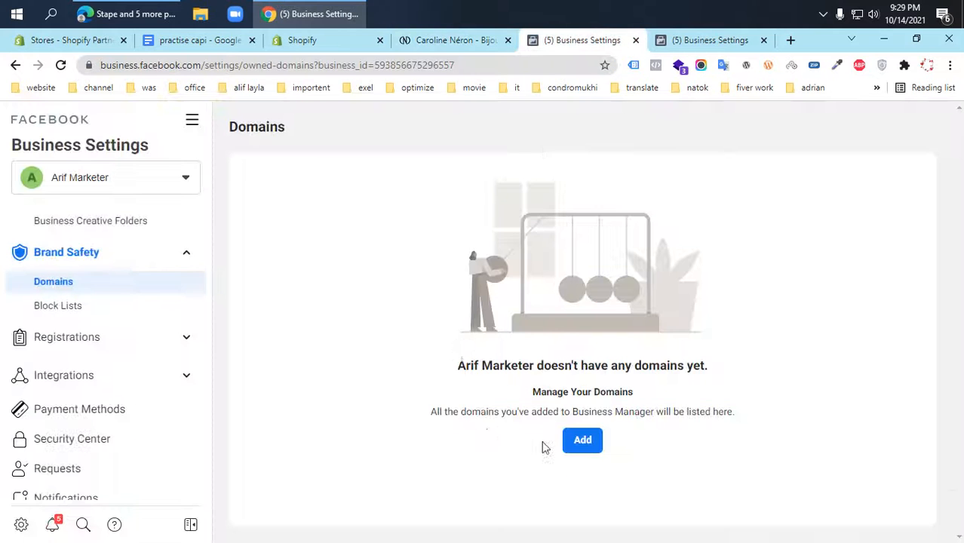
Start adding a domain, paste the copied store address as the domain and submit it
{"action": "left_click", "coordinate": [579, 440]}
{"action": "left_click", "coordinate": [466, 300]}
{"action": "key", "text": "ctrl+v"}
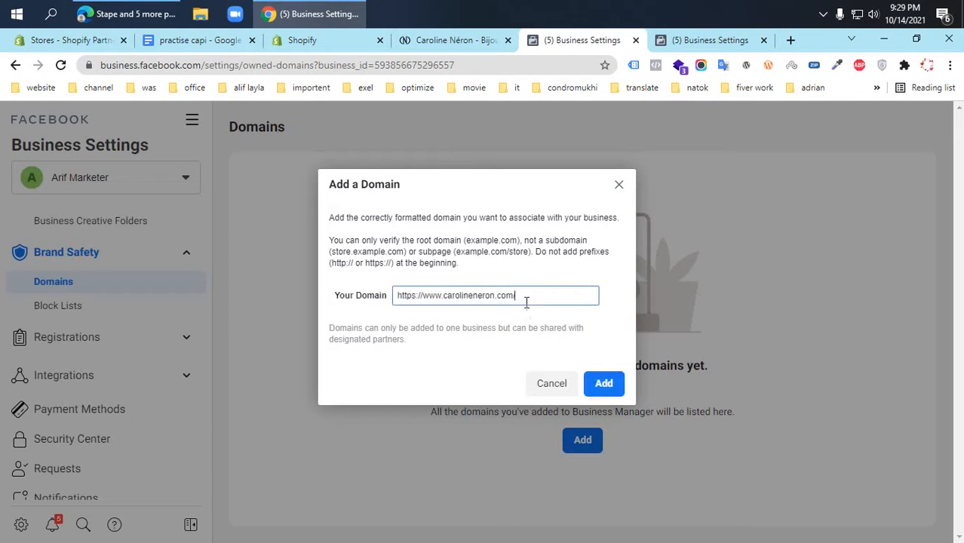
{"action": "left_click", "coordinate": [604, 383]}
Correct the domain to carolineneron.com without the prefix and add it to the business
{"action": "left_click", "coordinate": [526, 295]}
{"action": "key", "text": "BackSpace"}
{"action": "key", "text": "BackSpace"}
{"action": "key", "text": "BackSpace"}
{"action": "key", "text": "BackSpace"}
{"action": "key", "text": "BackSpace"}
{"action": "key", "text": "BackSpace"}
{"action": "key", "text": "BackSpace"}
{"action": "key", "text": "BackSpace"}
{"action": "left_click", "coordinate": [604, 383]}
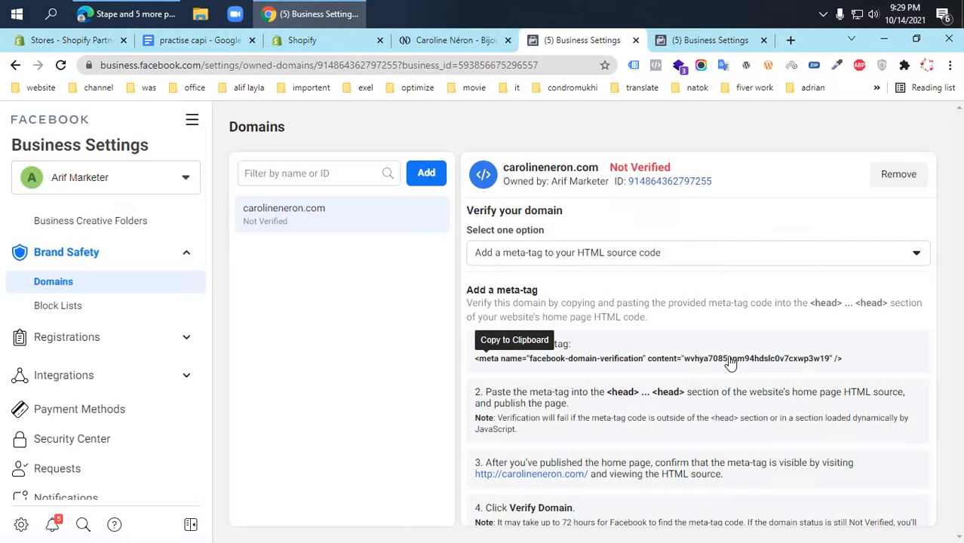
Copy the domain-verification meta-tag for carolineneron.com and switch to the store's Shopify admin
{"action": "left_click", "coordinate": [688, 363]}
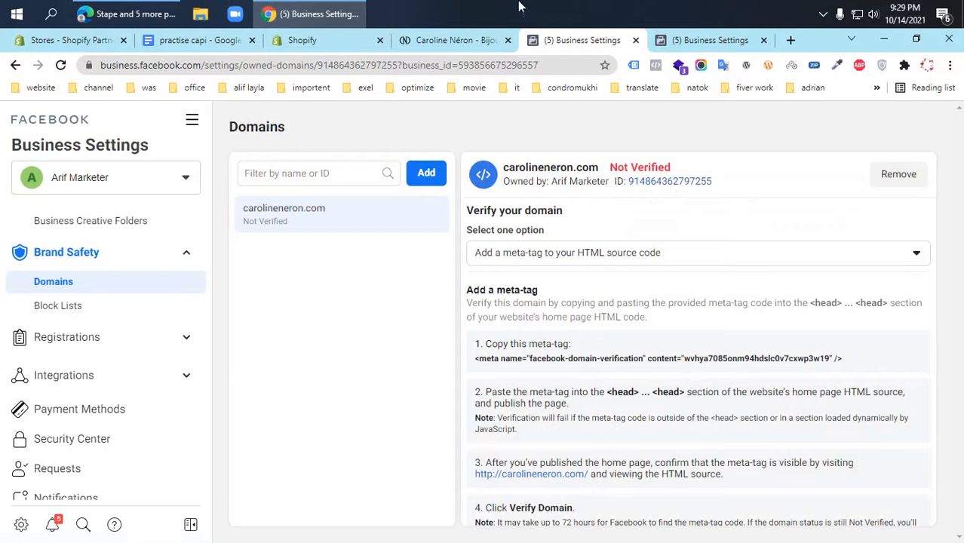
{"action": "left_click", "coordinate": [445, 42]}
{"action": "left_click", "coordinate": [317, 42]}
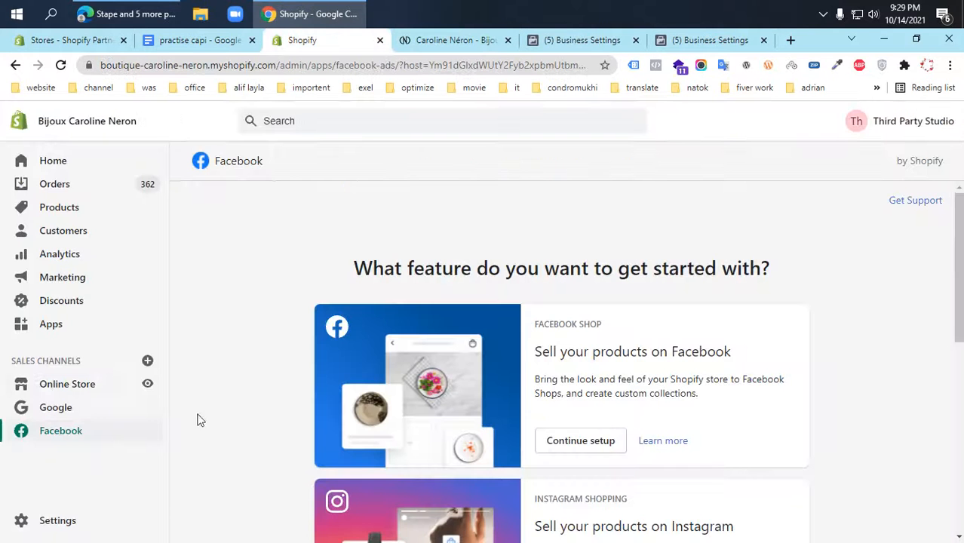
Open the code of the online store's live theme and display the theme.liquid layout file
{"action": "left_click", "coordinate": [47, 386]}
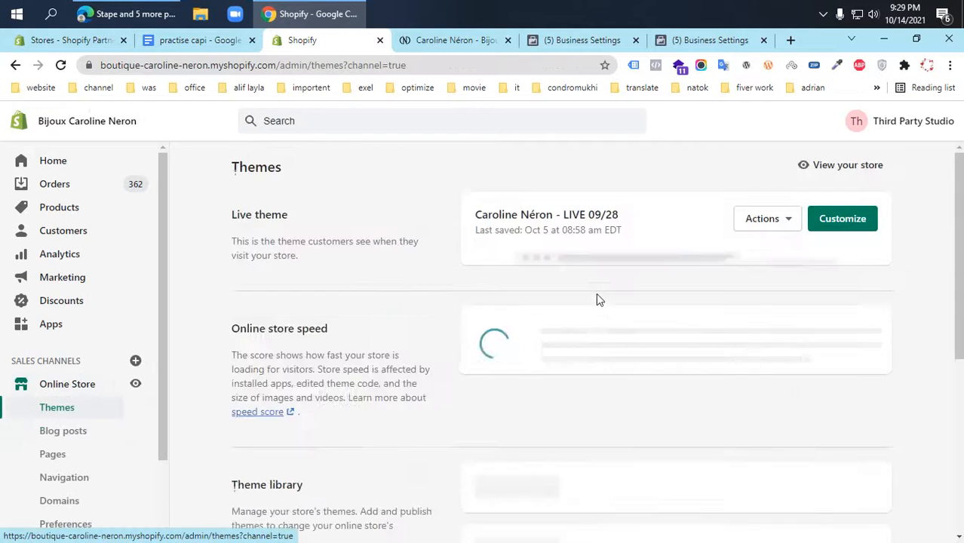
{"action": "scroll", "coordinate": [603, 470], "scroll_direction": "down", "scroll_amount": 1}
{"action": "scroll", "coordinate": [610, 445], "scroll_direction": "down", "scroll_amount": 3}
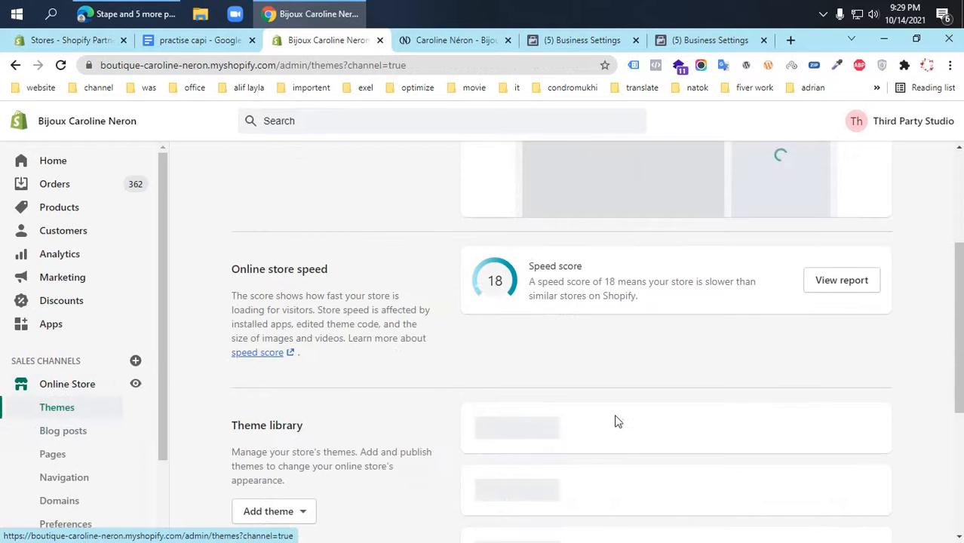
{"action": "scroll", "coordinate": [674, 340], "scroll_direction": "up", "scroll_amount": 3}
{"action": "left_click", "coordinate": [764, 223]}
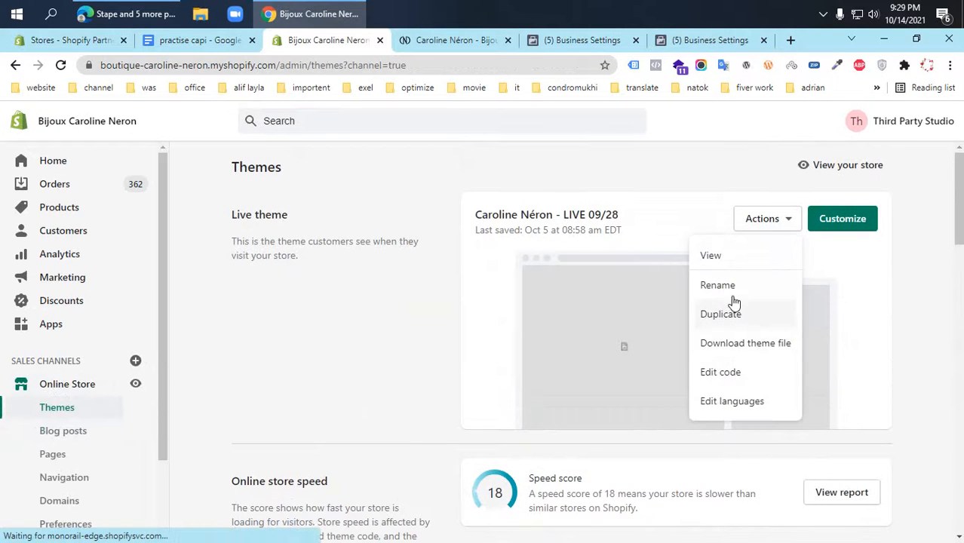
{"action": "left_click", "coordinate": [729, 373]}
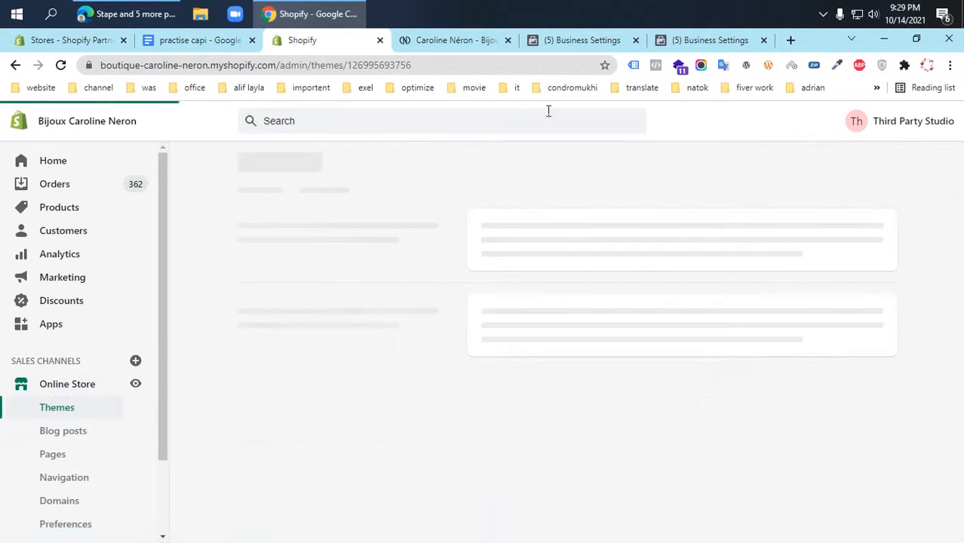
{"action": "left_click", "coordinate": [247, 303]}
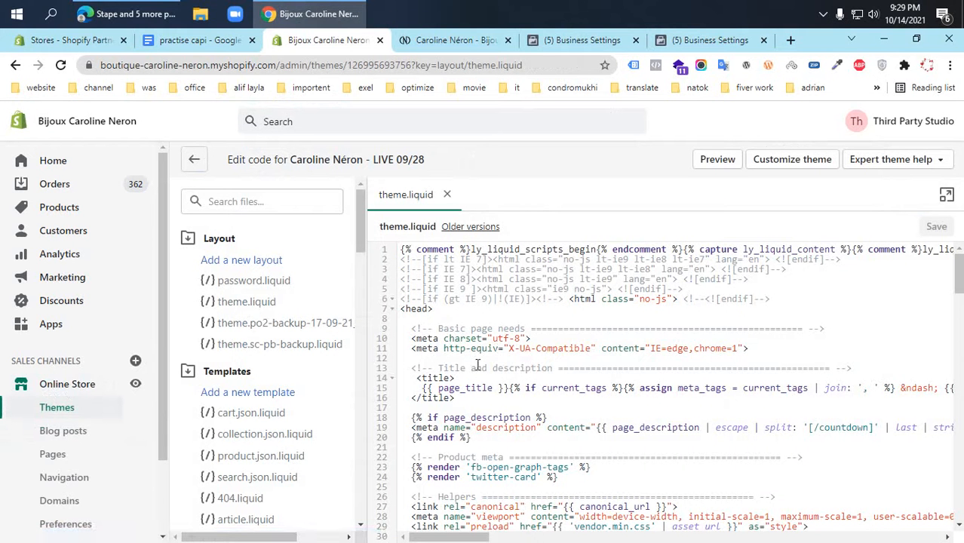
Insert about ten blank lines directly after the opening <head> tag in theme.liquid
{"action": "left_click", "coordinate": [468, 307]}
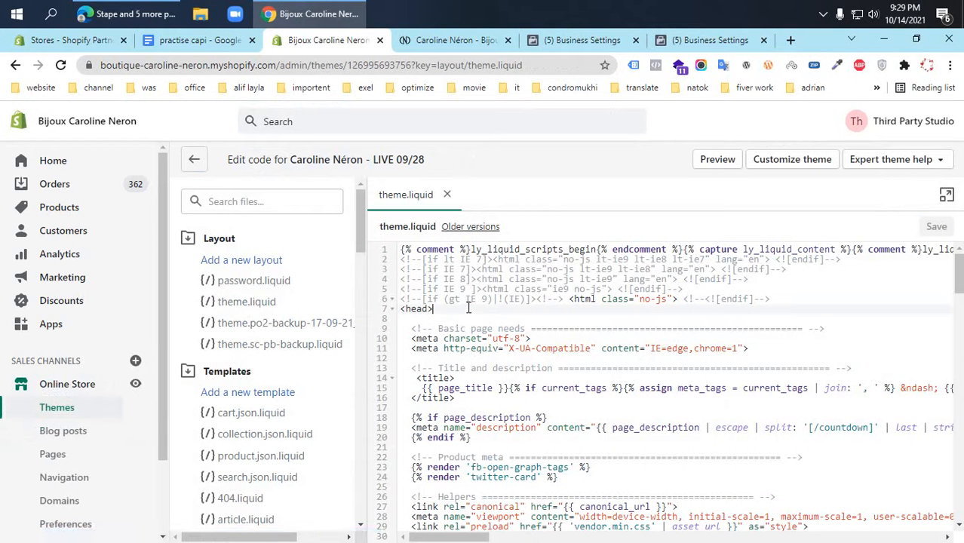
{"action": "key", "text": "Return"}
{"action": "key", "text": "Return"}
{"action": "key", "text": "Return"}
{"action": "key", "text": "Return"}
{"action": "key", "text": "Return"}
{"action": "key", "text": "Return"}
{"action": "key", "text": "Return"}
{"action": "key", "text": "Return"}
{"action": "key", "text": "Return"}
{"action": "key", "text": "Return"}
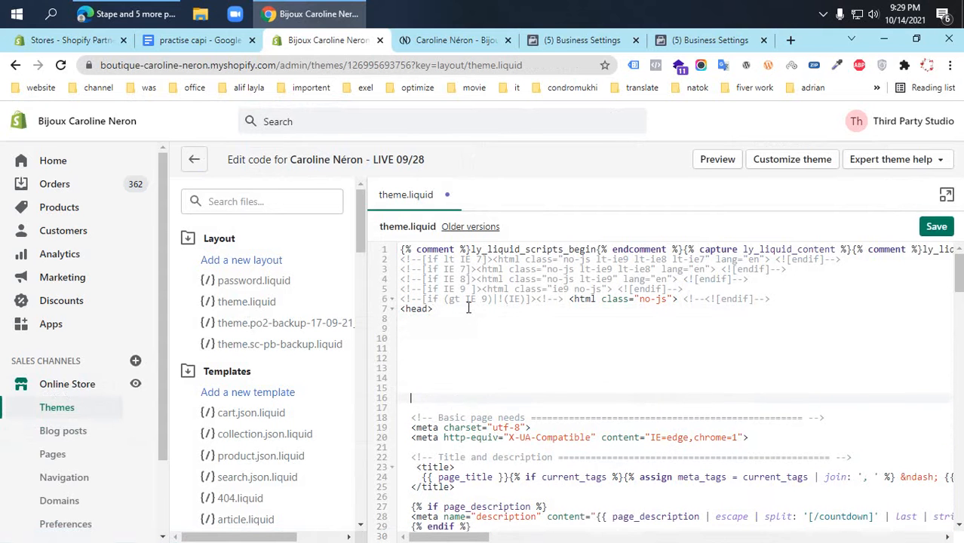
Paste the copied facebook-domain-verification meta-tag on line 10 in the head section and save theme.liquid
{"action": "left_click", "coordinate": [442, 343]}
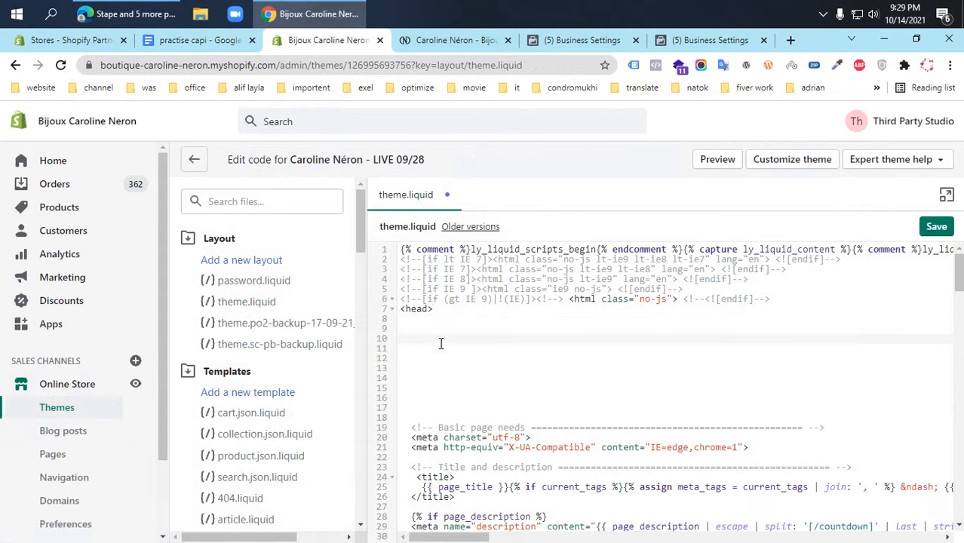
{"action": "key", "text": "ctrl+v"}
{"action": "left_click", "coordinate": [937, 227]}
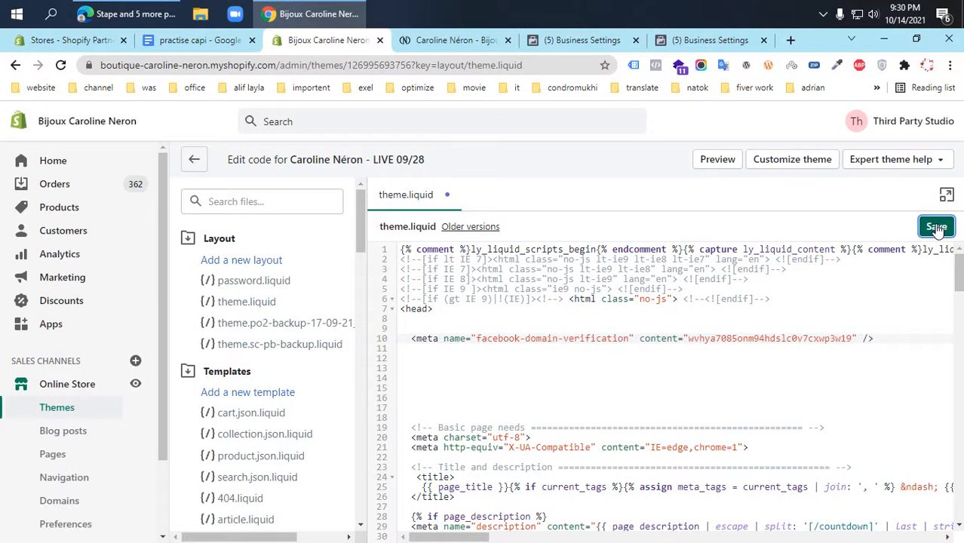
Switch to Facebook Business Settings and try to verify the carolineneron.com domain with the meta-tag option
{"action": "left_click", "coordinate": [559, 42]}
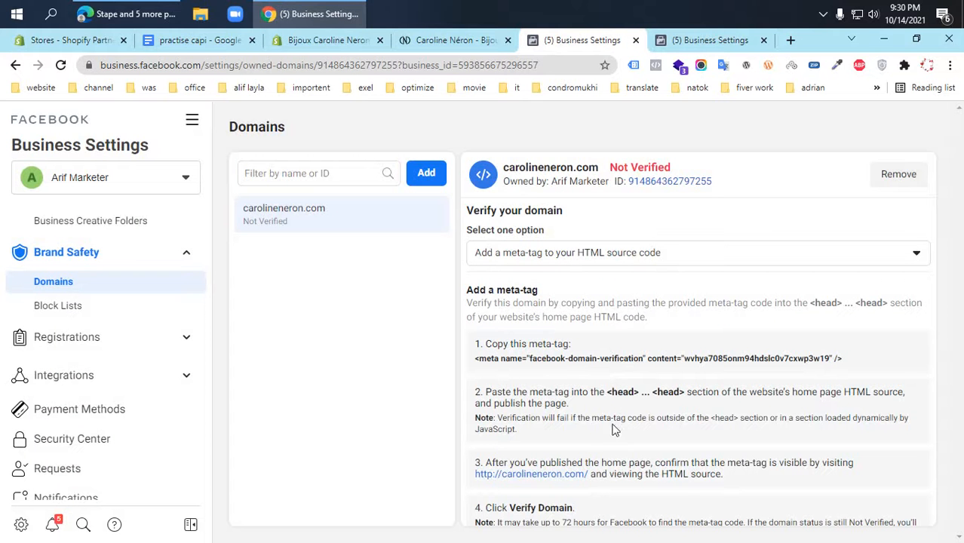
{"action": "key", "text": "ctrl+minus"}
{"action": "key", "text": "ctrl+minus"}
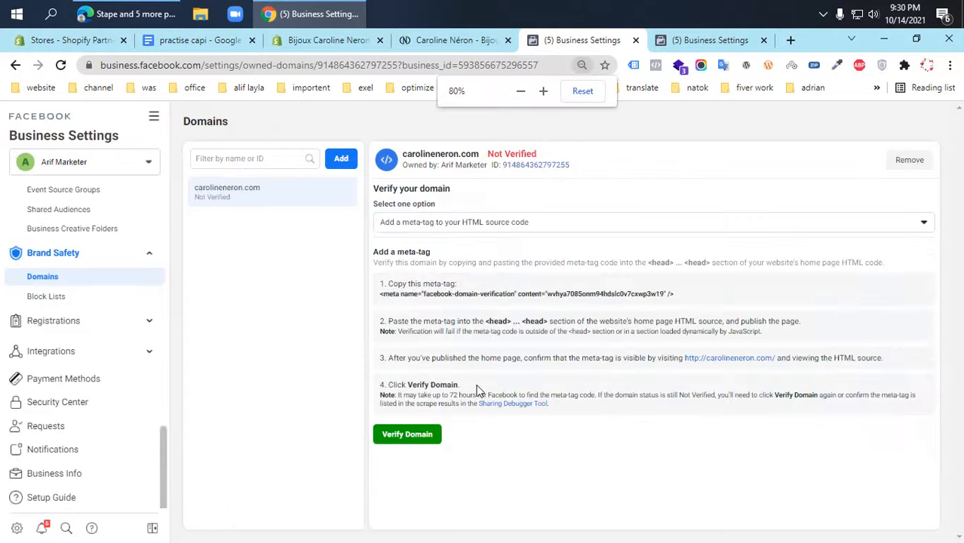
{"action": "left_click", "coordinate": [405, 433]}
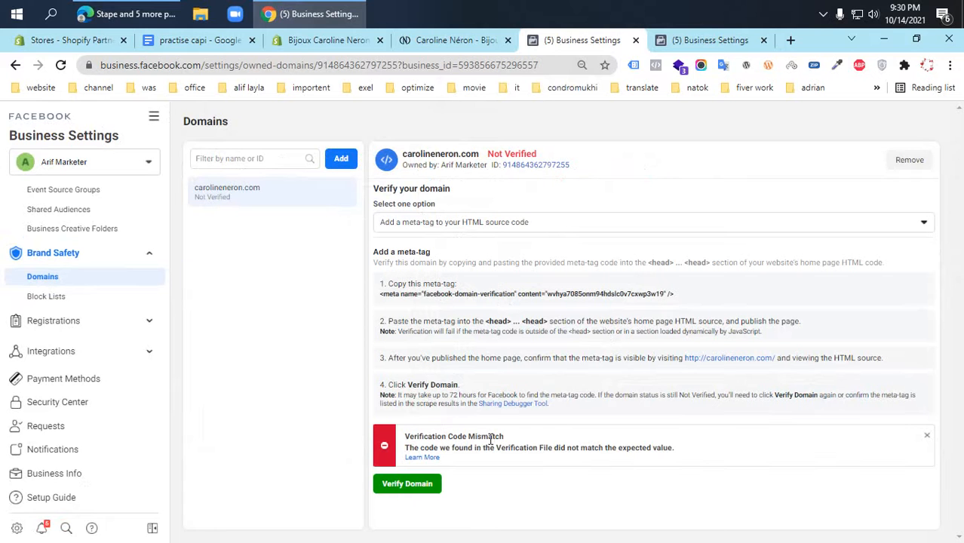
{"action": "left_click", "coordinate": [416, 487]}
Copy the domain-verification meta-tag again, replace the tag on line 10 of theme.liquid in Shopify with it, and save the file
{"action": "left_click", "coordinate": [633, 294]}
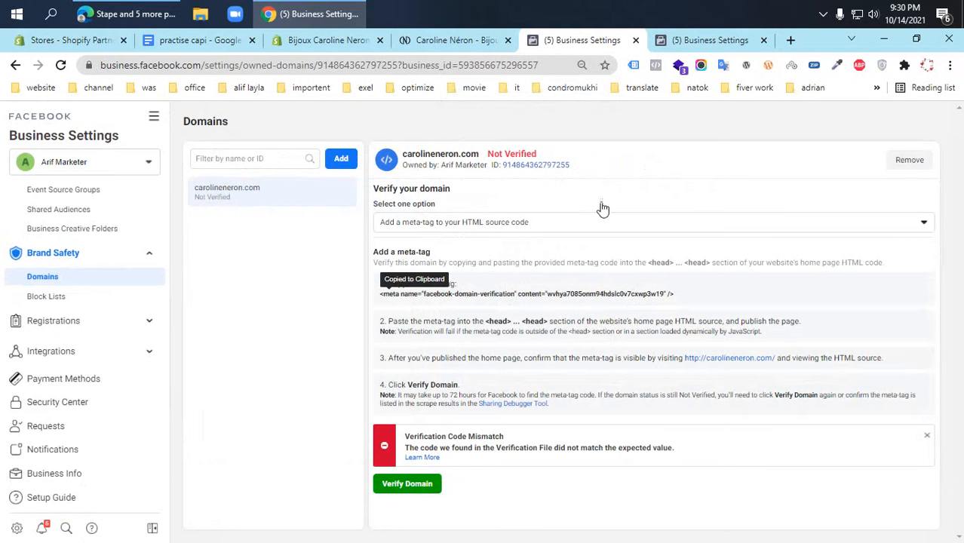
{"action": "left_click", "coordinate": [452, 40]}
{"action": "left_click", "coordinate": [306, 40]}
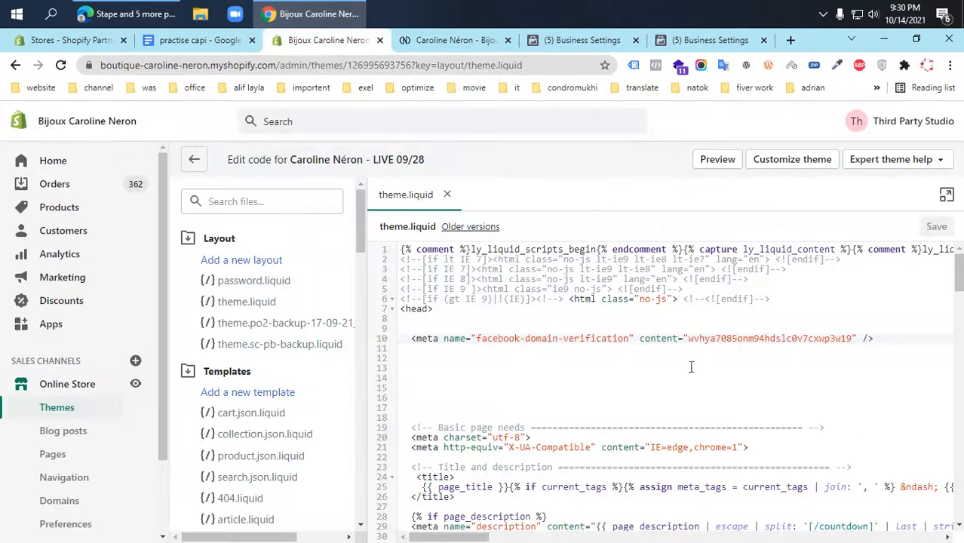
{"action": "left_click_drag", "start_coordinate": [882, 340], "coordinate": [400, 337]}
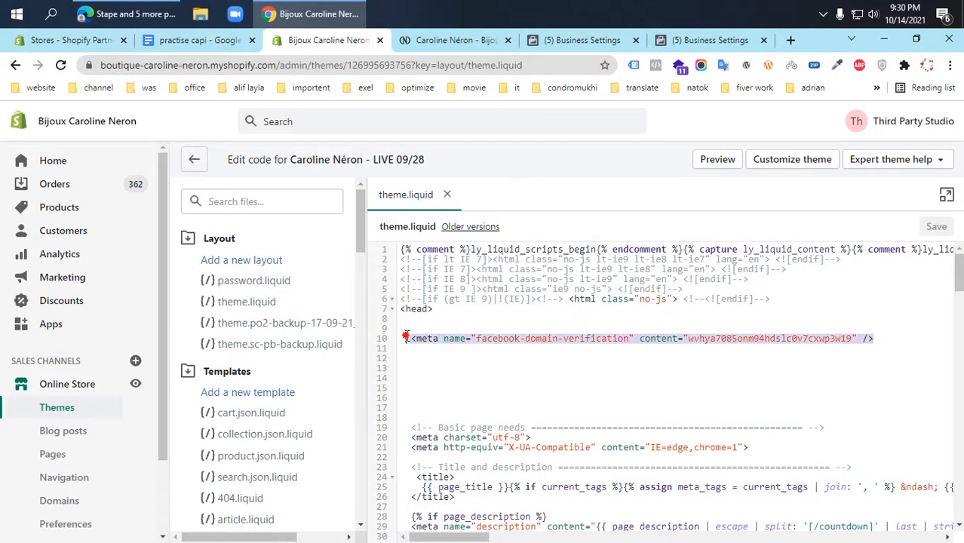
{"action": "key", "text": "ctrl+v"}
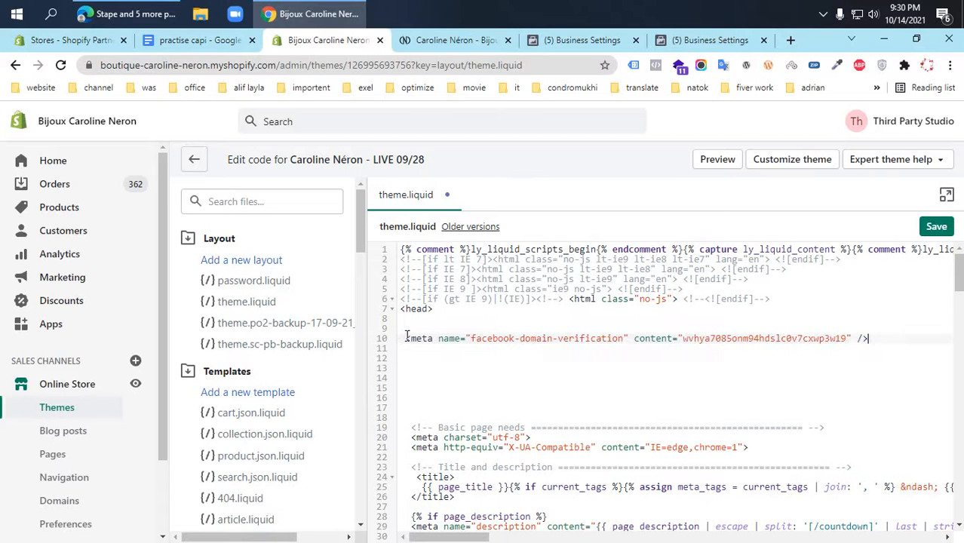
{"action": "left_click", "coordinate": [936, 228]}
Return to Business Settings, retry verifying carolineneron.com several times, and reload the domain page
{"action": "left_click", "coordinate": [573, 41]}
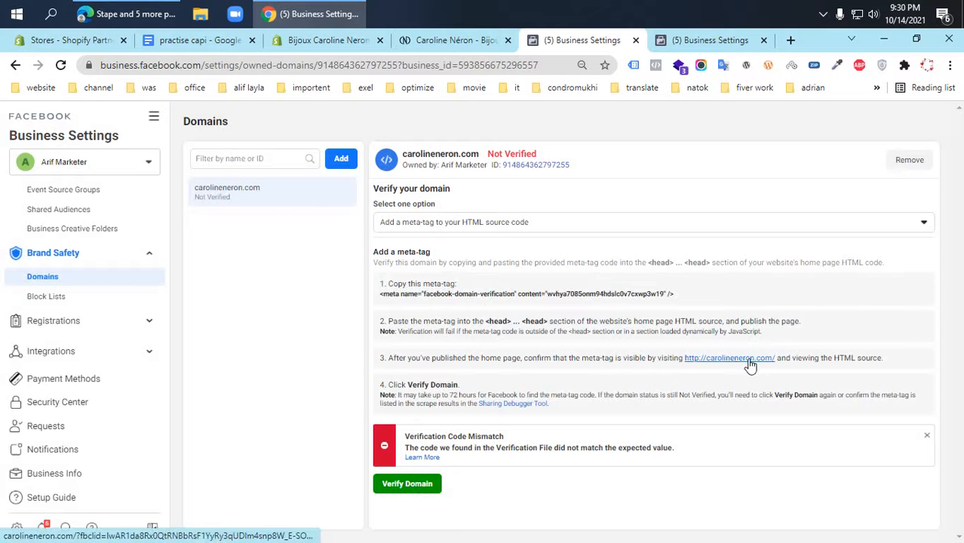
{"action": "left_click", "coordinate": [407, 485]}
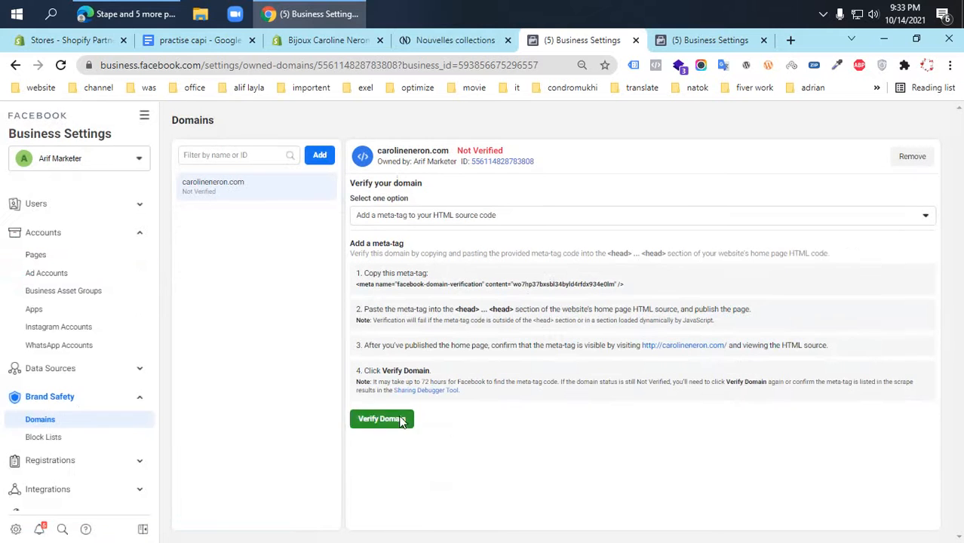
{"action": "left_click", "coordinate": [382, 419]}
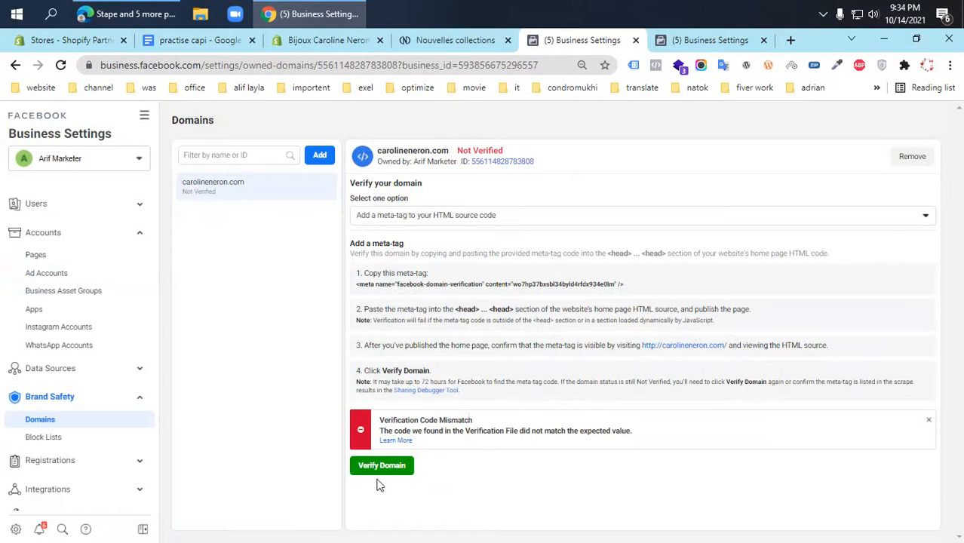
{"action": "left_click", "coordinate": [377, 465]}
{"action": "left_click", "coordinate": [402, 467]}
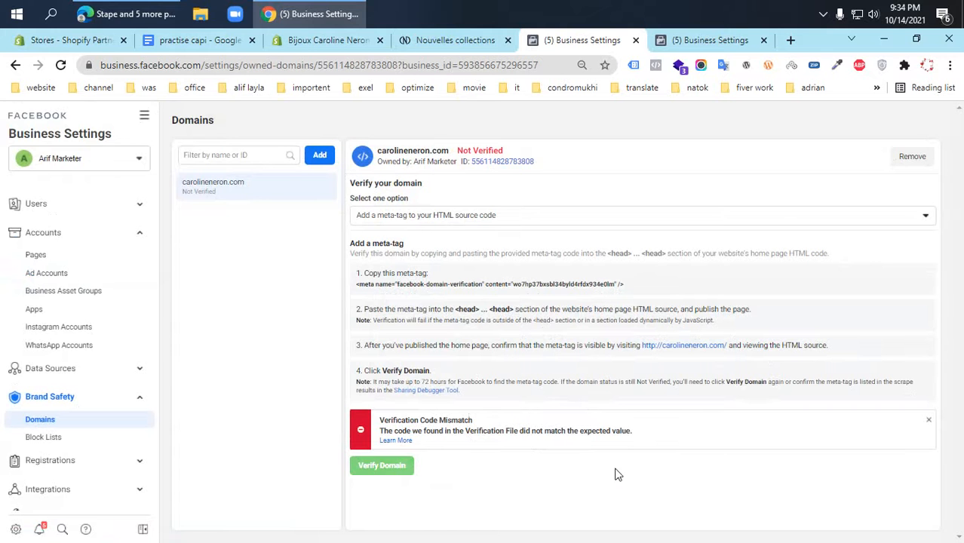
{"action": "left_click", "coordinate": [62, 66]}
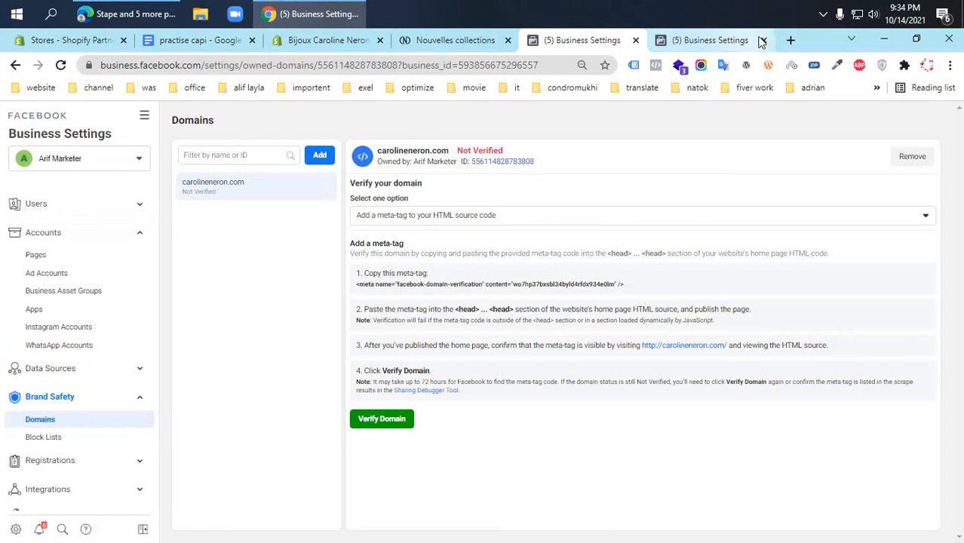
Open facebook.com/pages in a new browser tab
{"action": "left_click", "coordinate": [790, 40]}
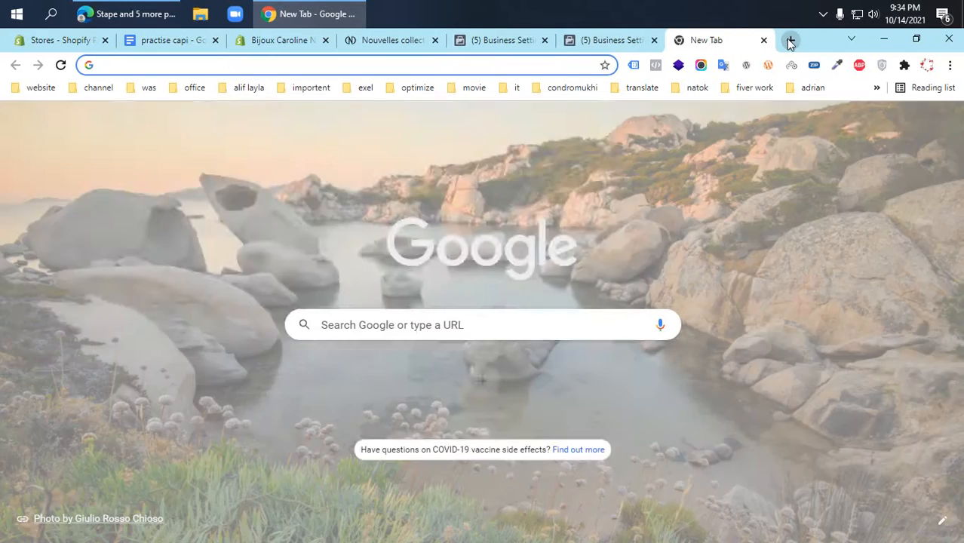
{"action": "type", "text": "fa"}
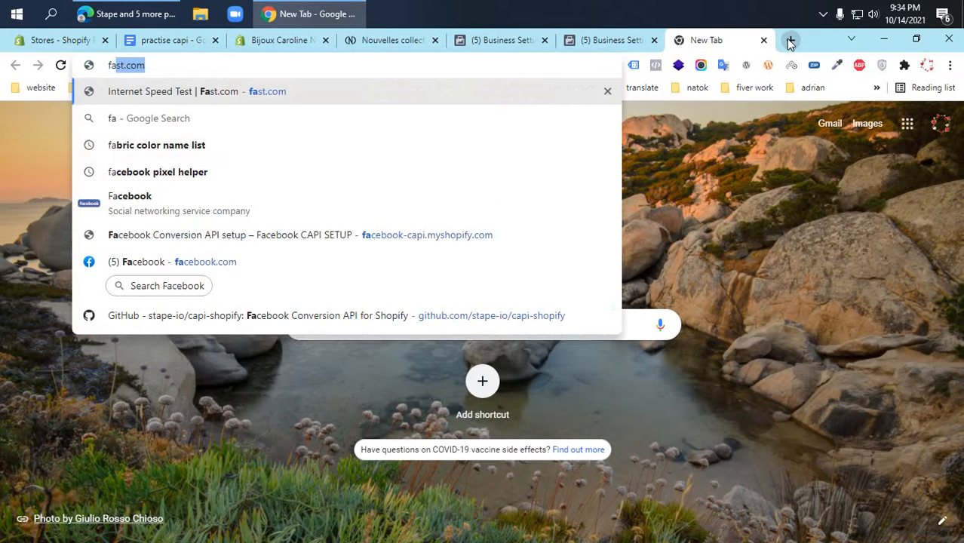
{"action": "type", "text": "ce"}
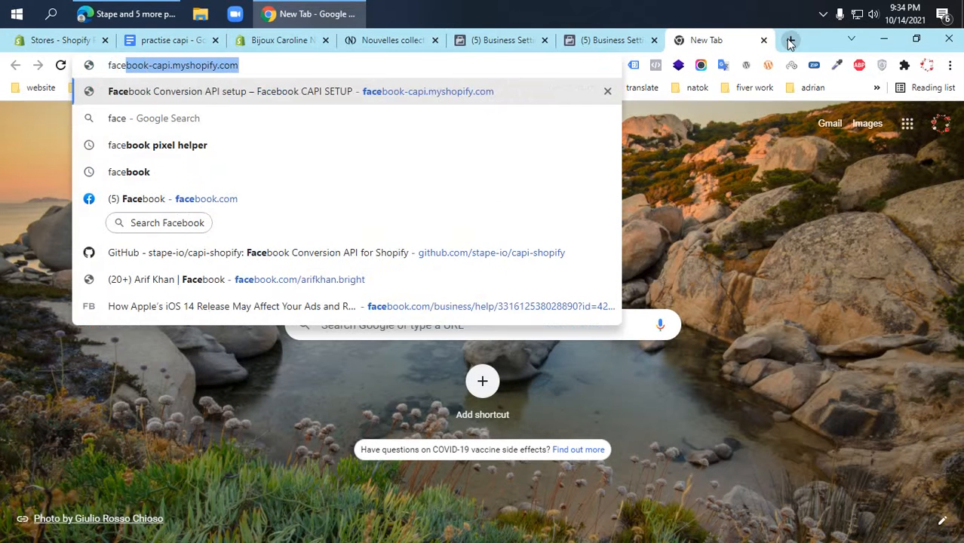
{"action": "key", "text": "ctrl+a"}
{"action": "key", "text": "ctrl+v"}
{"action": "key", "text": "Return"}
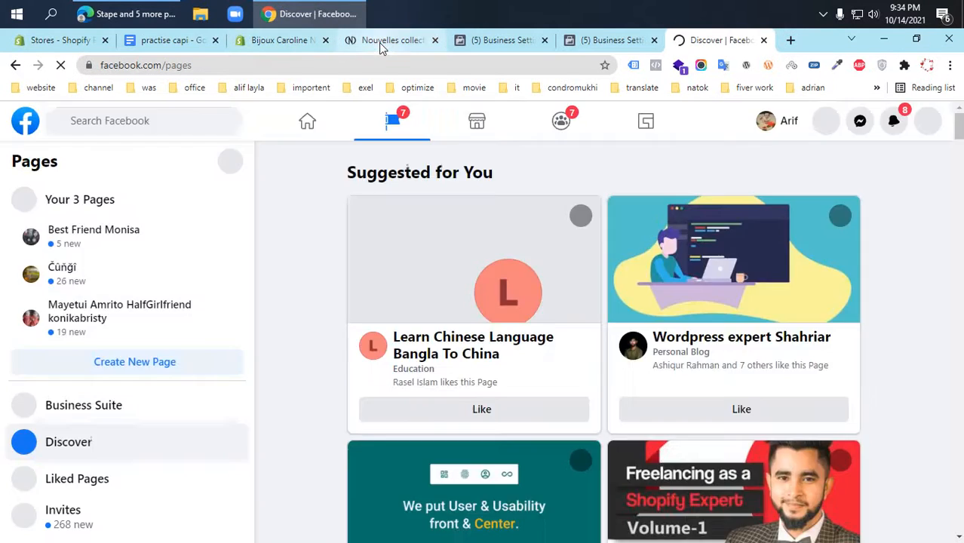
Copy the domain name from the store's web address and start a new Facebook Page named Carolineneron
{"action": "left_click", "coordinate": [378, 42]}
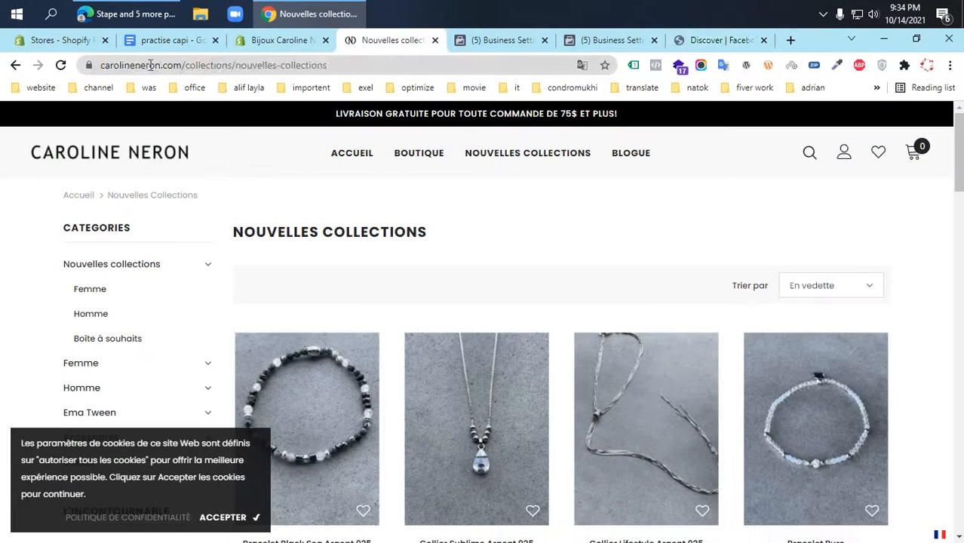
{"action": "double_click", "coordinate": [151, 65]}
{"action": "key", "text": "ctrl+c"}
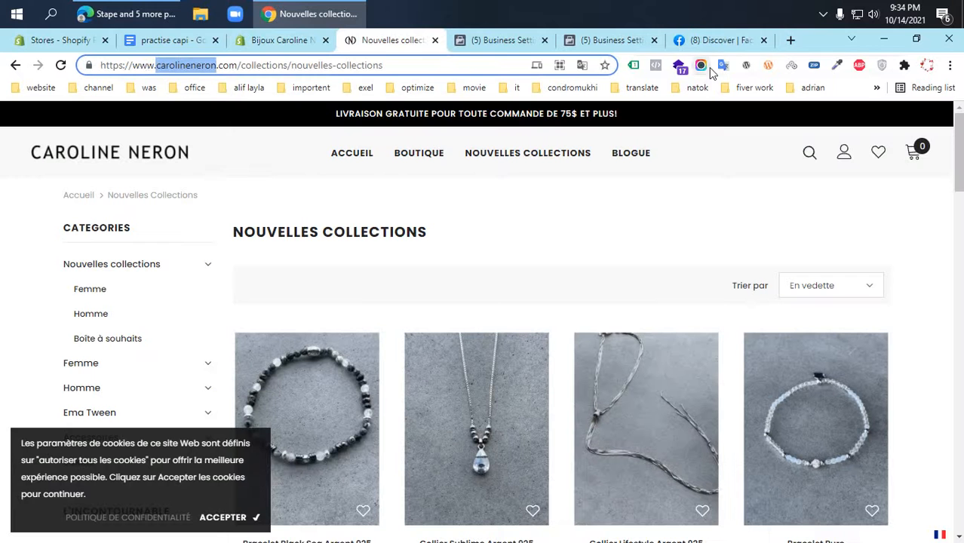
{"action": "left_click", "coordinate": [746, 45]}
{"action": "left_click", "coordinate": [121, 370]}
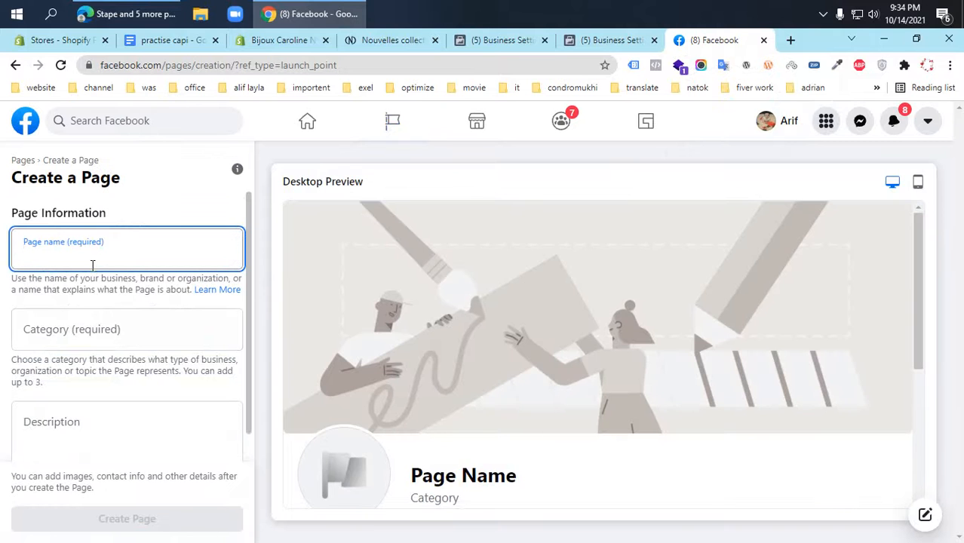
{"action": "key", "text": "ctrl+v"}
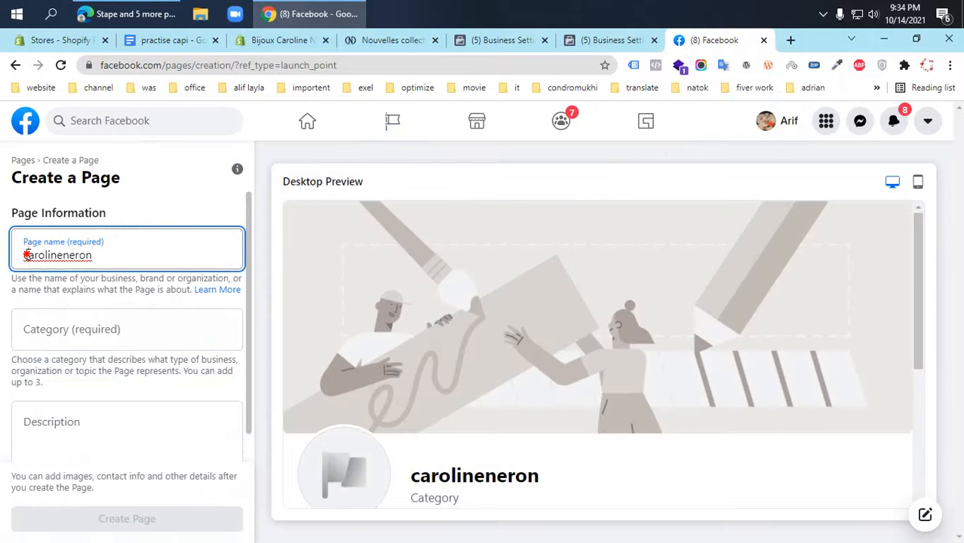
{"action": "type", "text": "C"}
Create the page with the category Shopping Service and the description "carolineneron shopping servcies"
{"action": "left_click", "coordinate": [53, 329]}
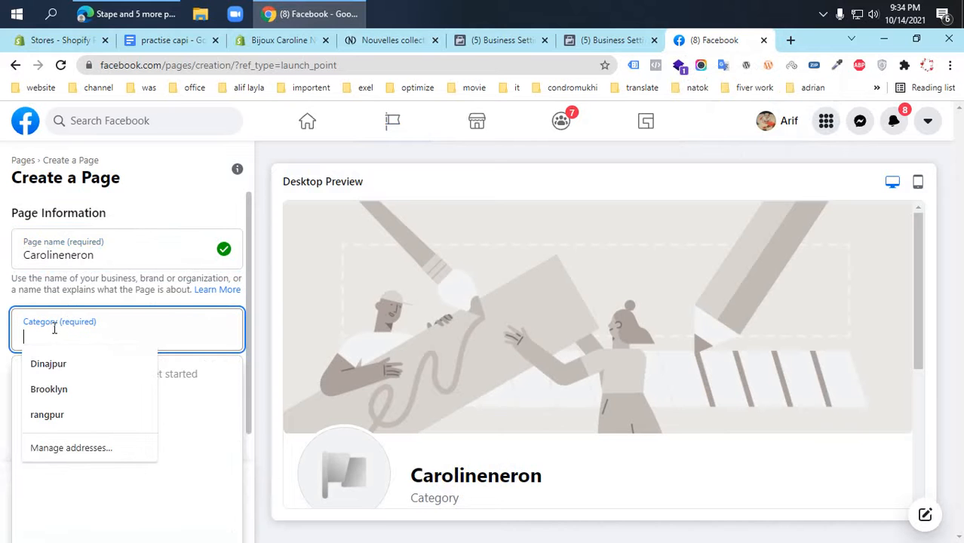
{"action": "type", "text": "sho"}
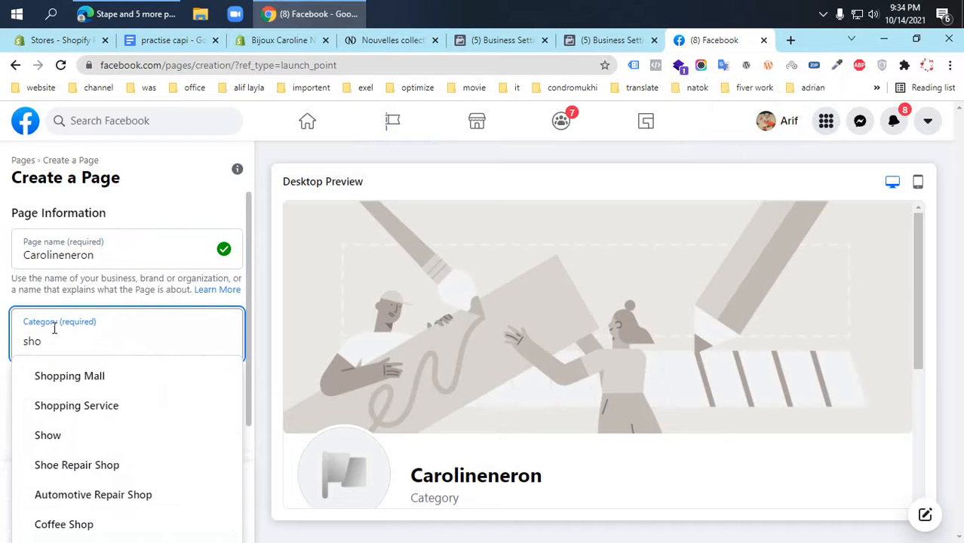
{"action": "left_click", "coordinate": [80, 405]}
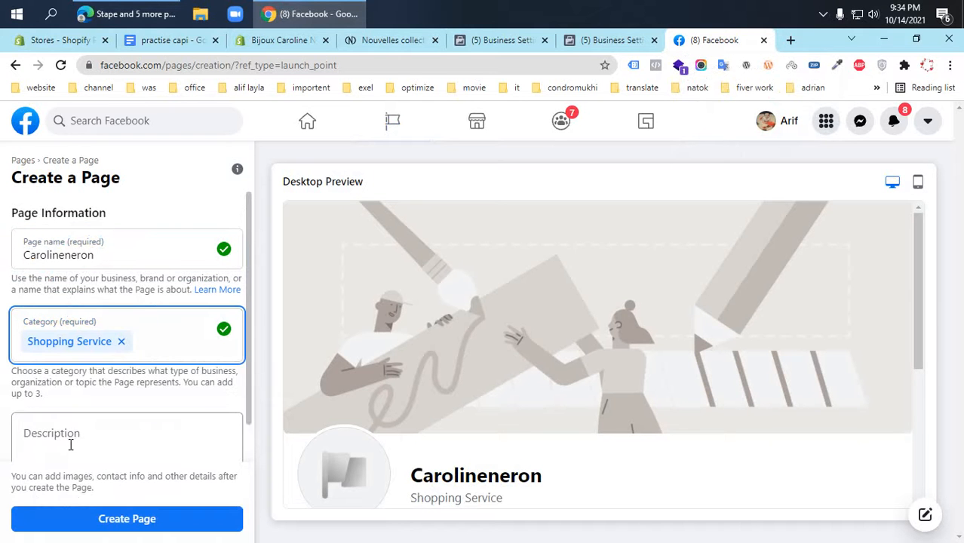
{"action": "left_click", "coordinate": [68, 440]}
{"action": "key", "text": "ctrl+v"}
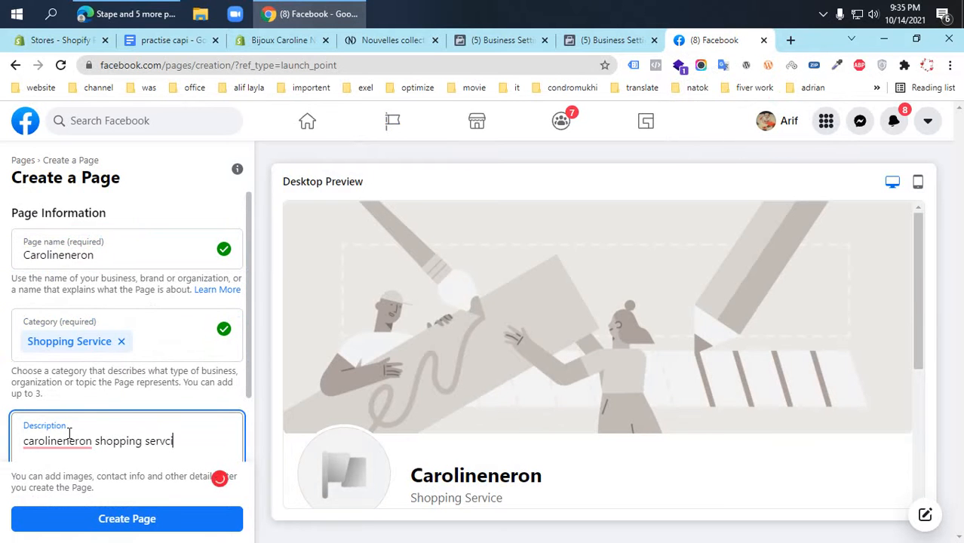
{"action": "left_click", "coordinate": [123, 519]}
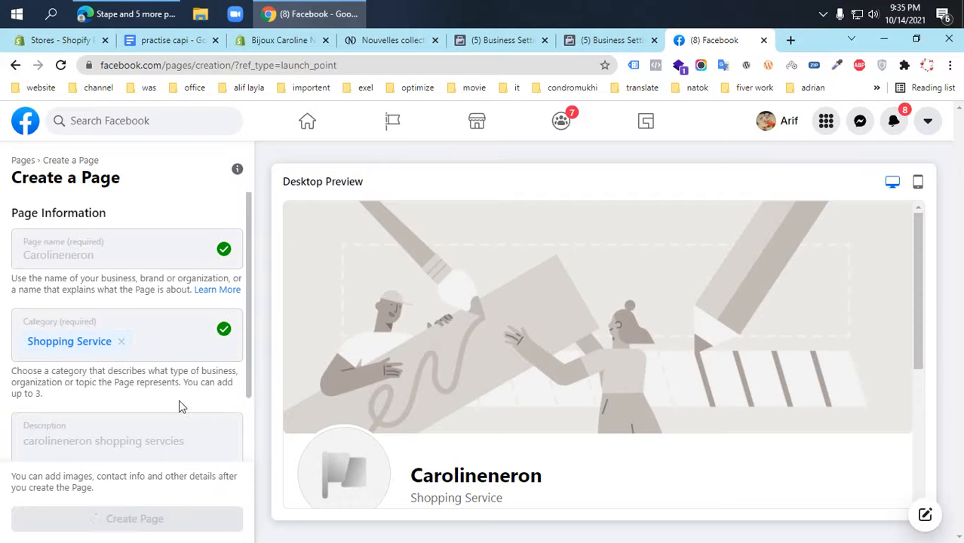
Save the new page's setup without adding a profile picture or cover photo
{"action": "scroll", "coordinate": [226, 332], "scroll_direction": "down", "scroll_amount": 1}
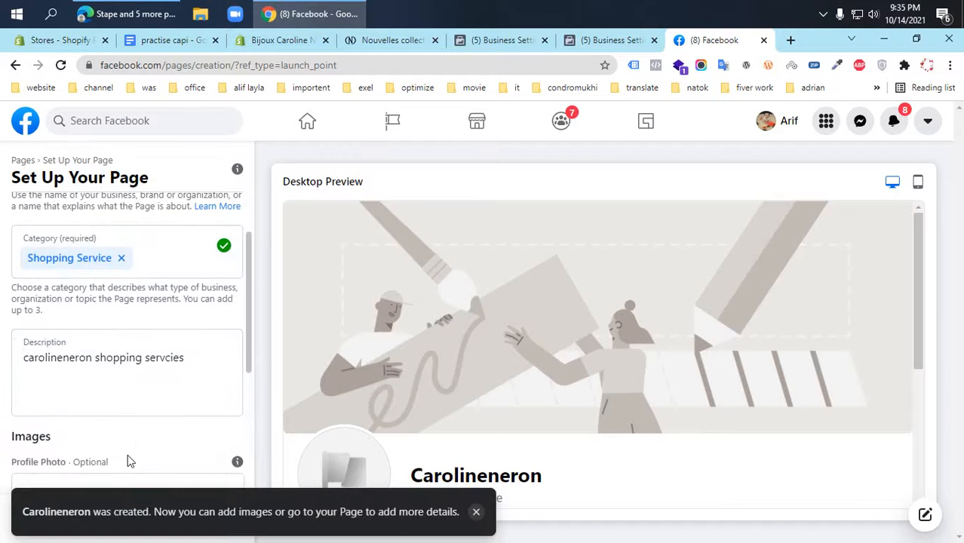
{"action": "scroll", "coordinate": [128, 445], "scroll_direction": "down", "scroll_amount": 3}
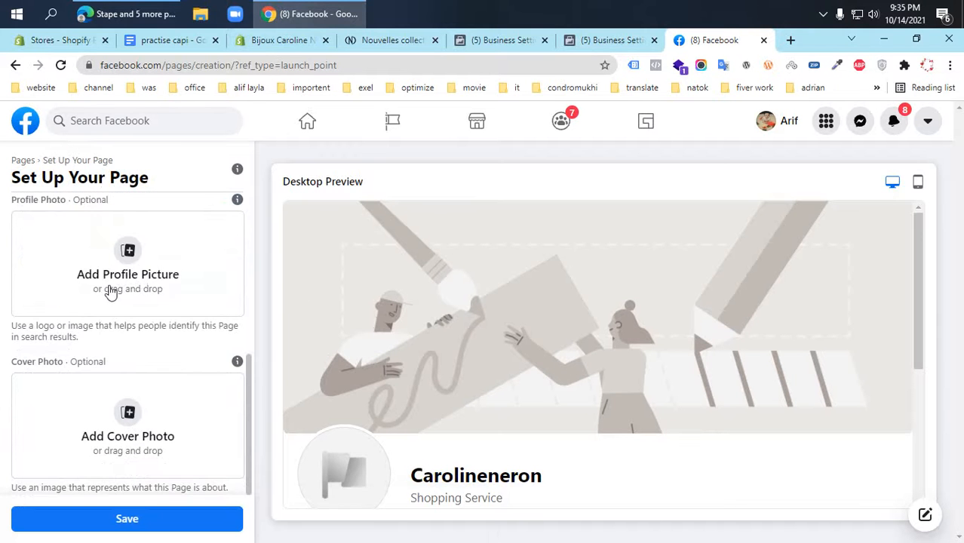
{"action": "left_click", "coordinate": [125, 264]}
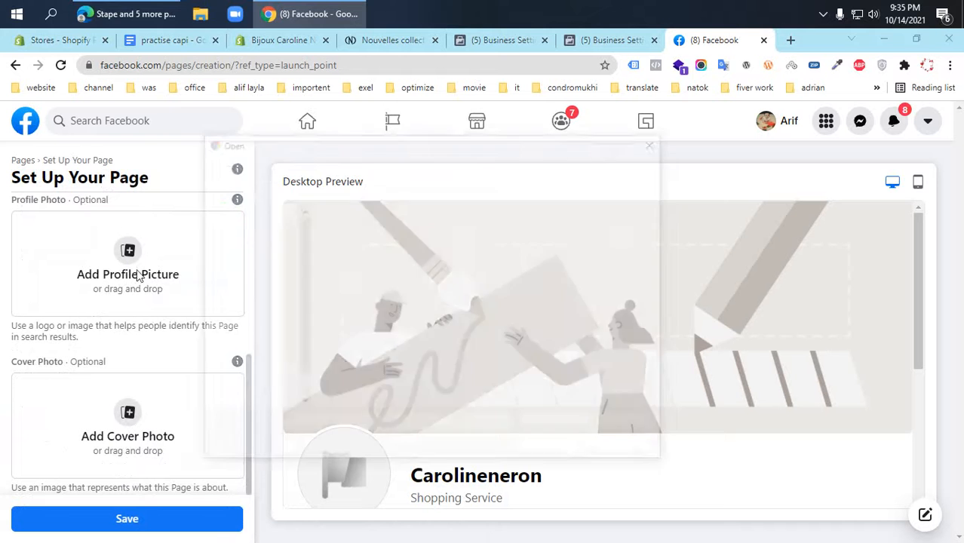
{"action": "left_click", "coordinate": [658, 141]}
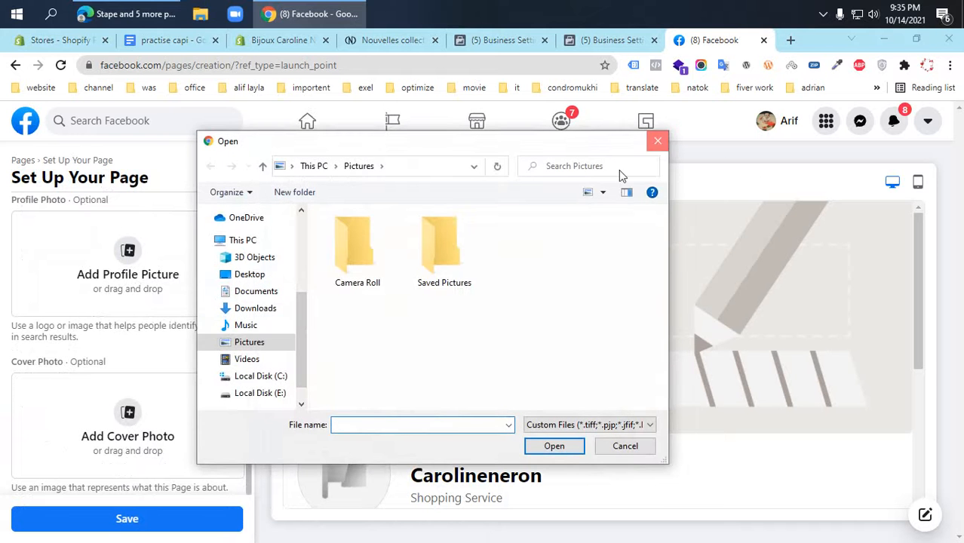
{"action": "left_click", "coordinate": [116, 520]}
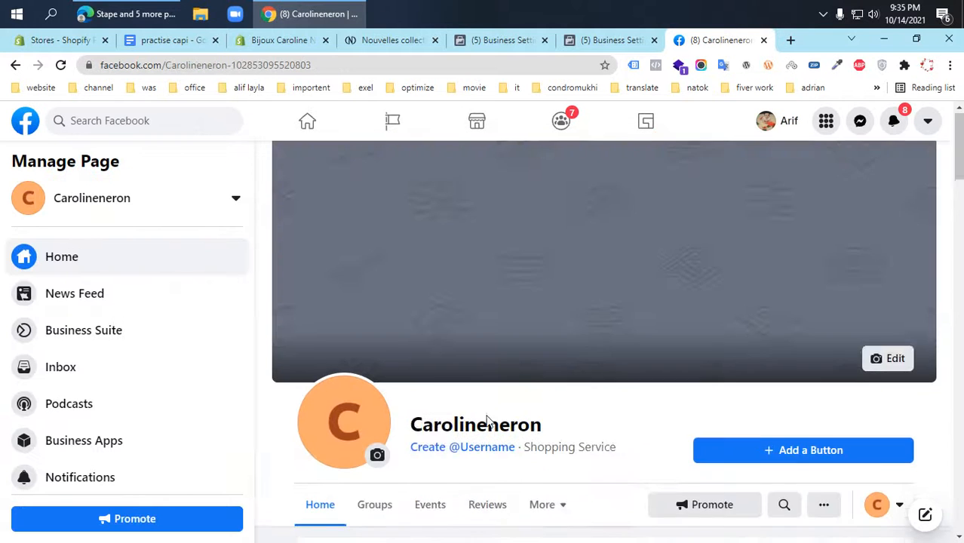
Open the general settings of the Carolineneron page
{"action": "scroll", "coordinate": [412, 383], "scroll_direction": "down", "scroll_amount": 3}
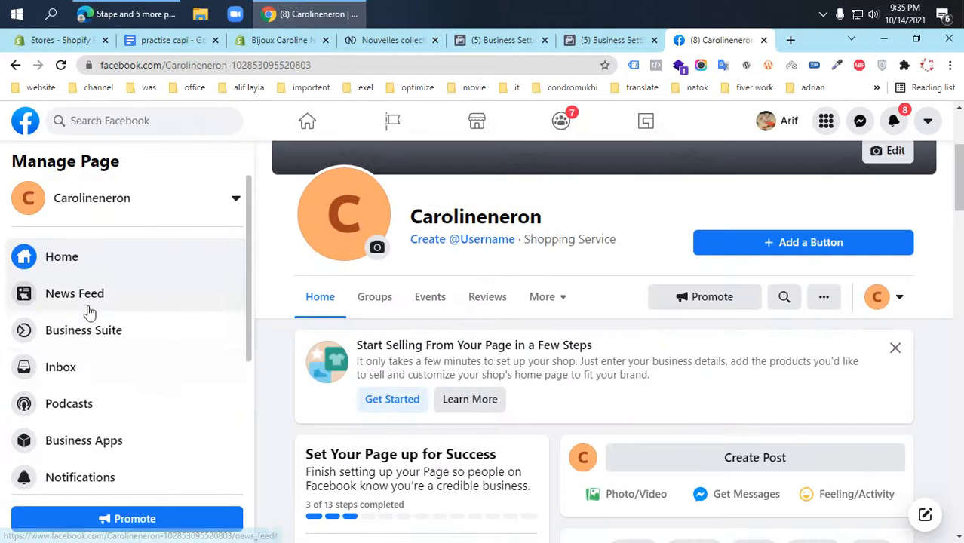
{"action": "scroll", "coordinate": [77, 419], "scroll_direction": "down", "scroll_amount": 3}
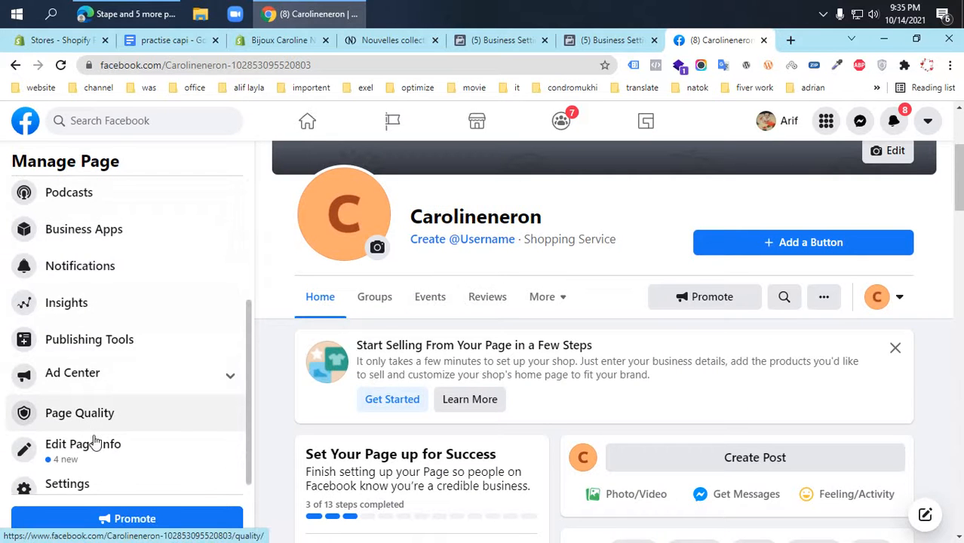
{"action": "scroll", "coordinate": [94, 439], "scroll_direction": "down", "scroll_amount": 1}
{"action": "left_click", "coordinate": [94, 439]}
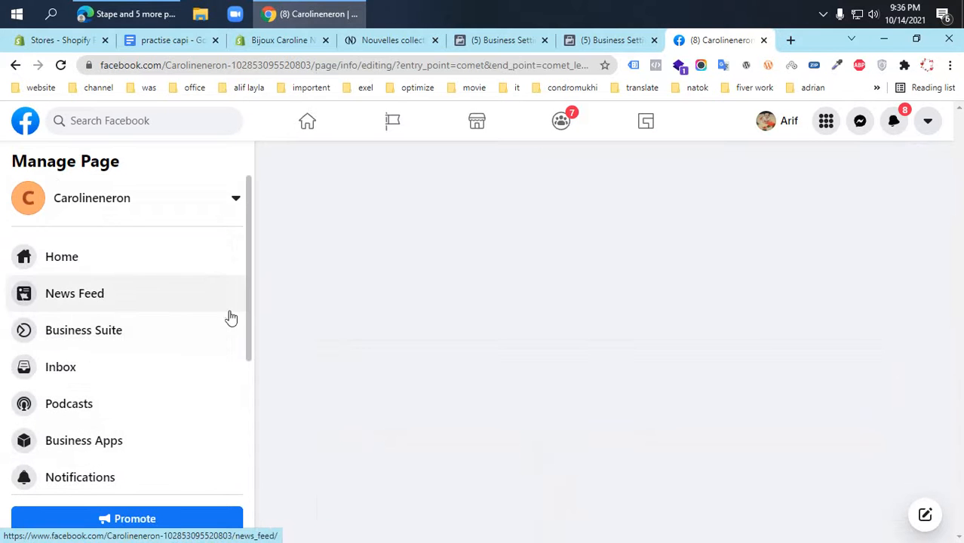
{"action": "scroll", "coordinate": [125, 407], "scroll_direction": "down", "scroll_amount": 3}
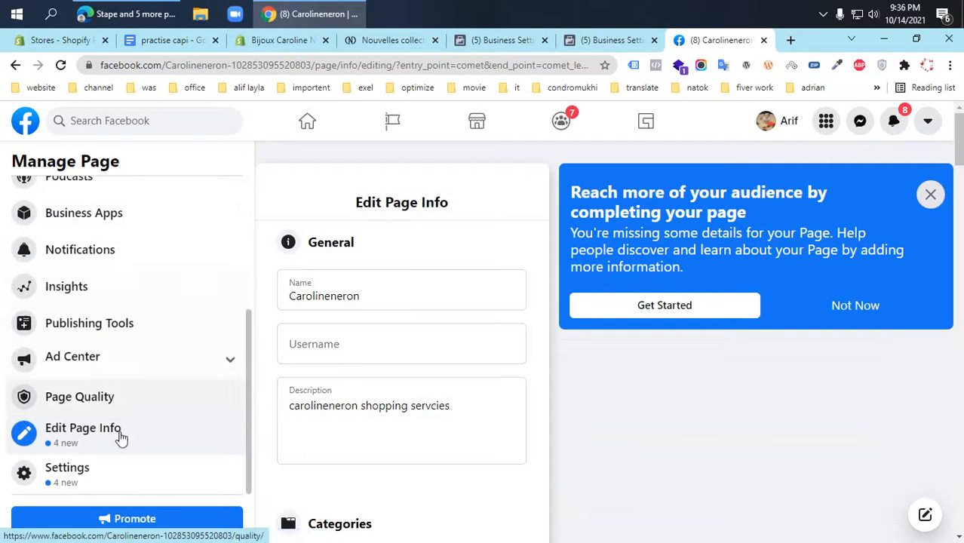
{"action": "left_click", "coordinate": [66, 467]}
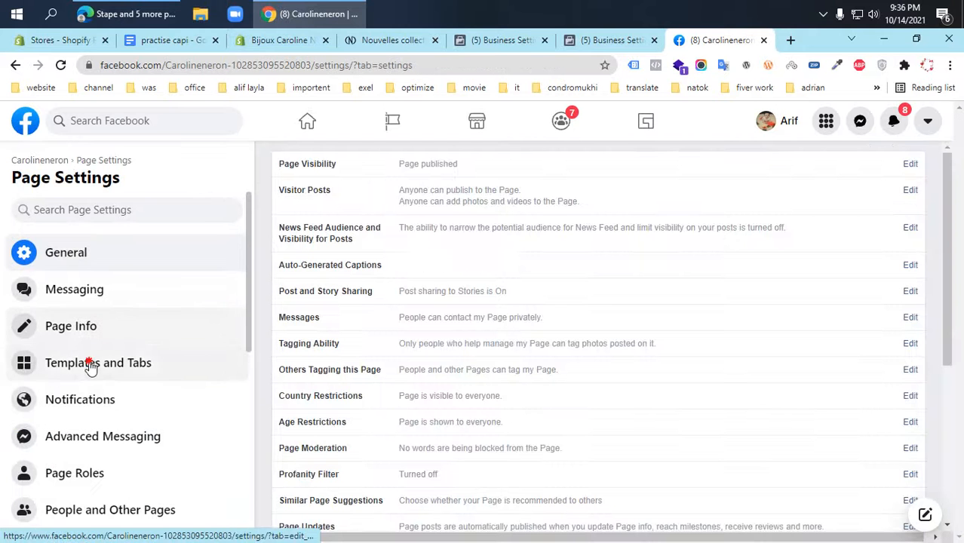
Change the Facebook Page's template to Shopping
{"action": "left_click", "coordinate": [89, 366]}
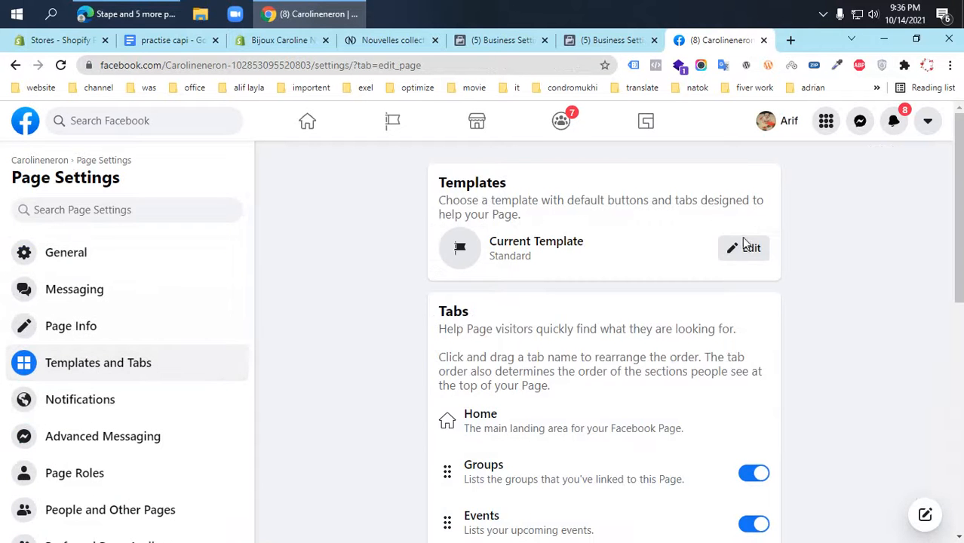
{"action": "left_click", "coordinate": [739, 246]}
{"action": "scroll", "coordinate": [384, 409], "scroll_direction": "down", "scroll_amount": 4}
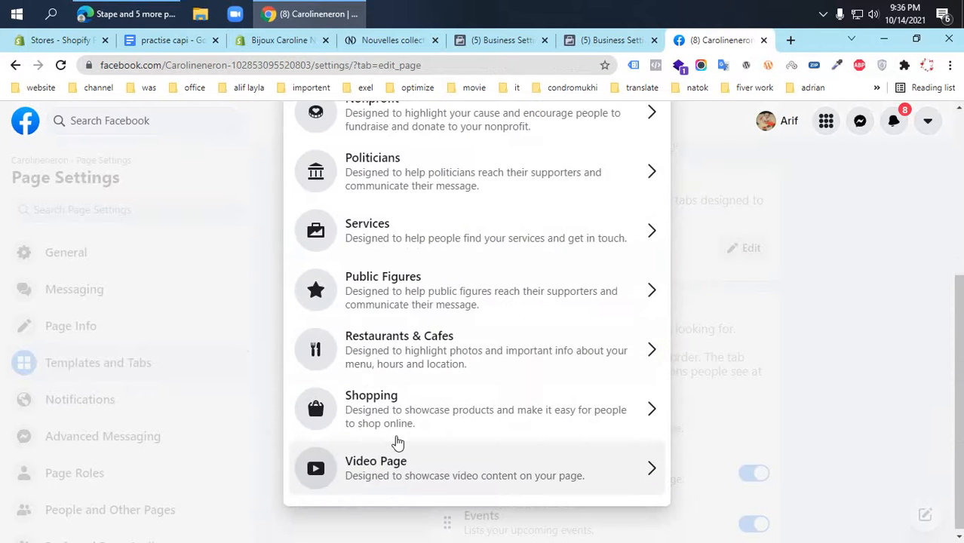
{"action": "left_click", "coordinate": [387, 411]}
{"action": "left_click", "coordinate": [596, 482]}
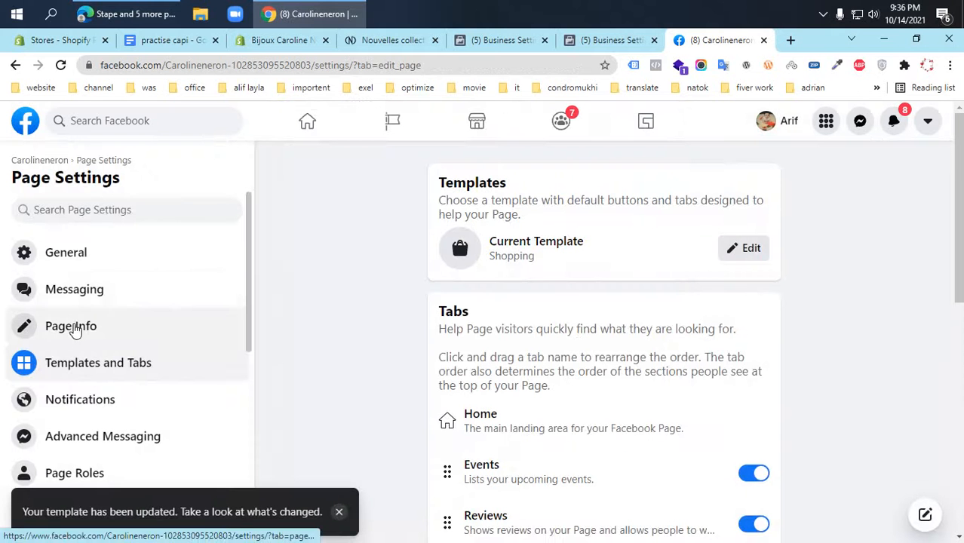
Return to the page's general settings and open the Carolineneron page itself in a separate tab
{"action": "left_click", "coordinate": [62, 258]}
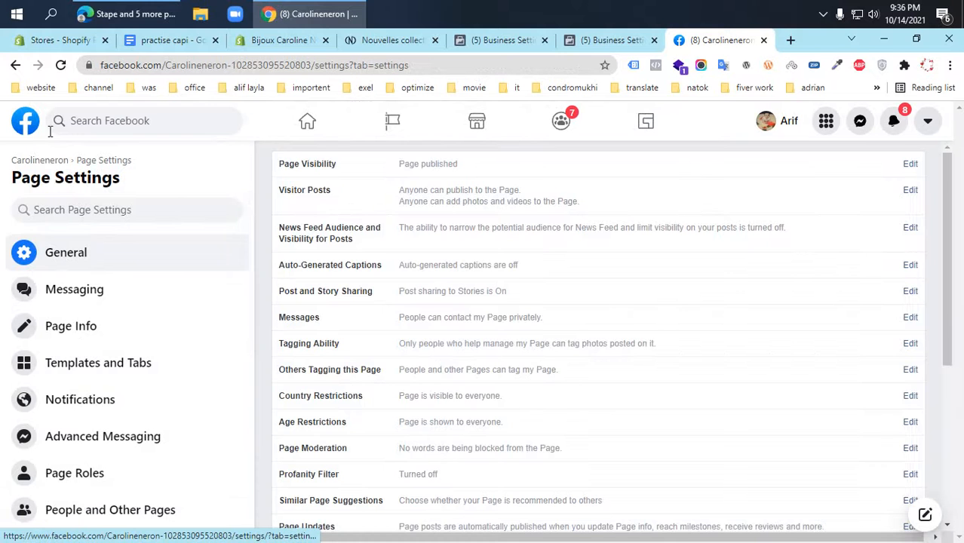
{"action": "scroll", "coordinate": [153, 410], "scroll_direction": "down", "scroll_amount": 3}
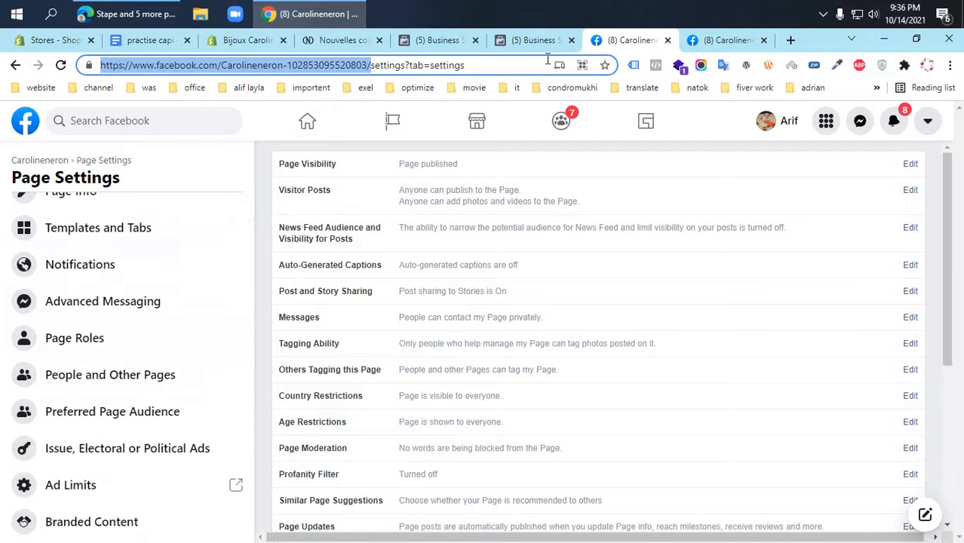
{"action": "left_click", "coordinate": [721, 40]}
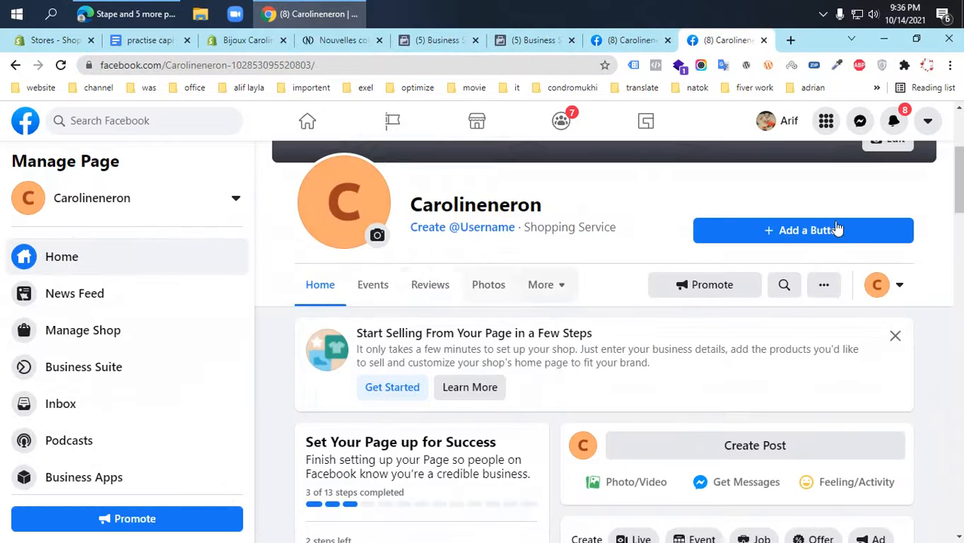
{"action": "left_click", "coordinate": [812, 235]}
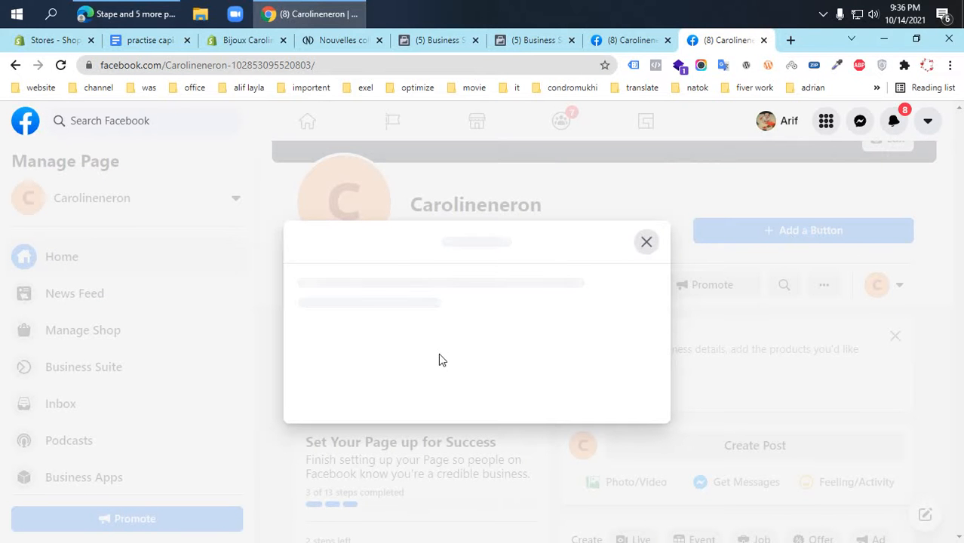
{"action": "left_click", "coordinate": [346, 40]}
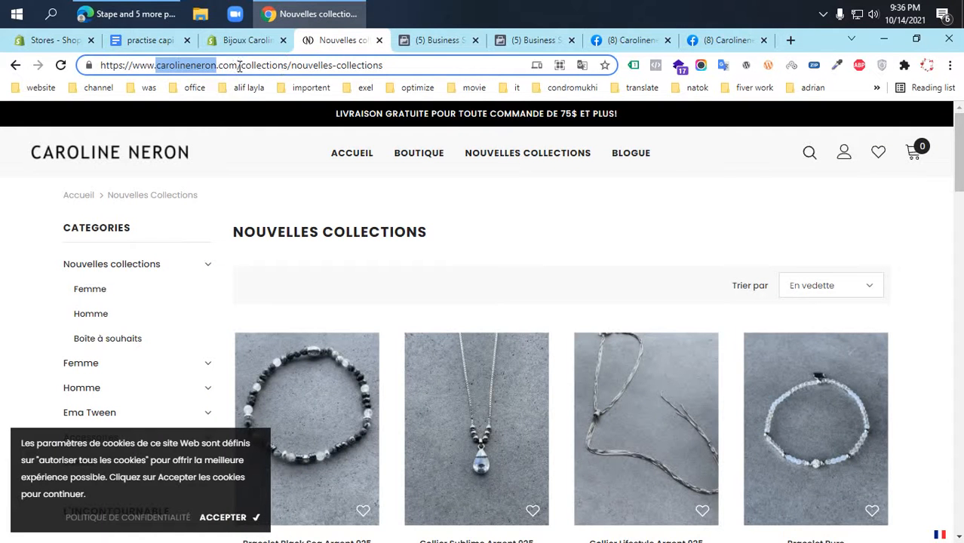
{"action": "left_click_drag", "start_coordinate": [242, 65], "coordinate": [79, 66]}
{"action": "key", "text": "ctrl+c"}
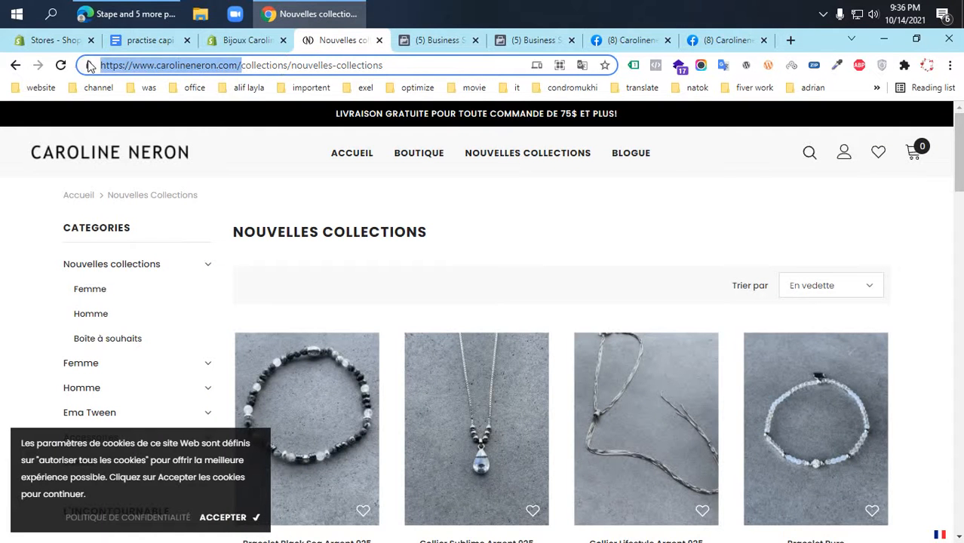
{"action": "left_click", "coordinate": [720, 48]}
{"action": "scroll", "coordinate": [368, 453], "scroll_direction": "down", "scroll_amount": 5}
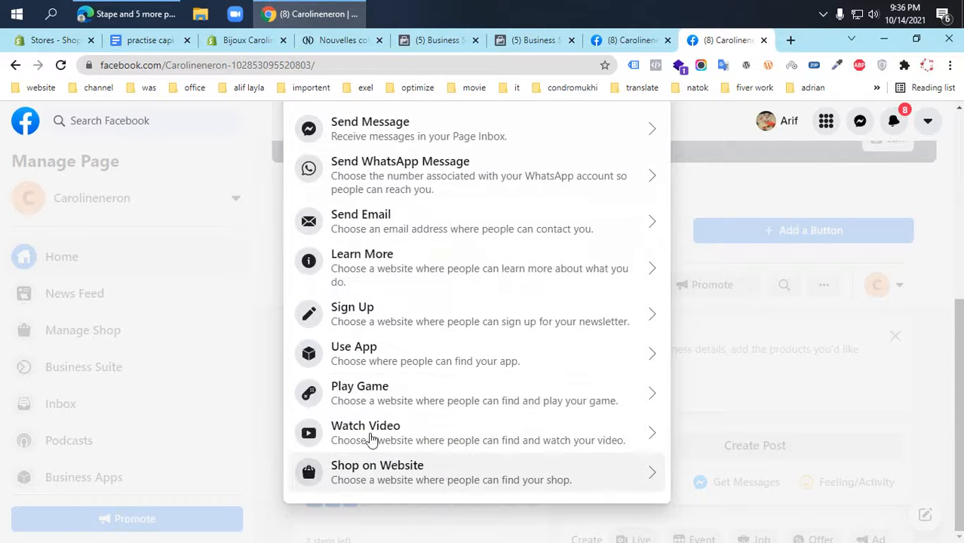
{"action": "left_click", "coordinate": [388, 474]}
{"action": "left_click", "coordinate": [400, 305]}
{"action": "key", "text": "ctrl+v"}
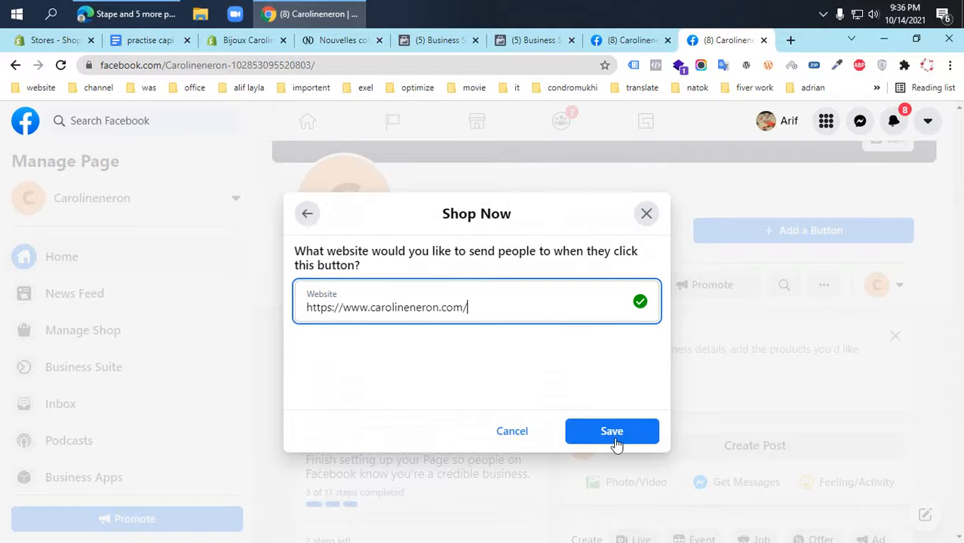
{"action": "left_click", "coordinate": [613, 441]}
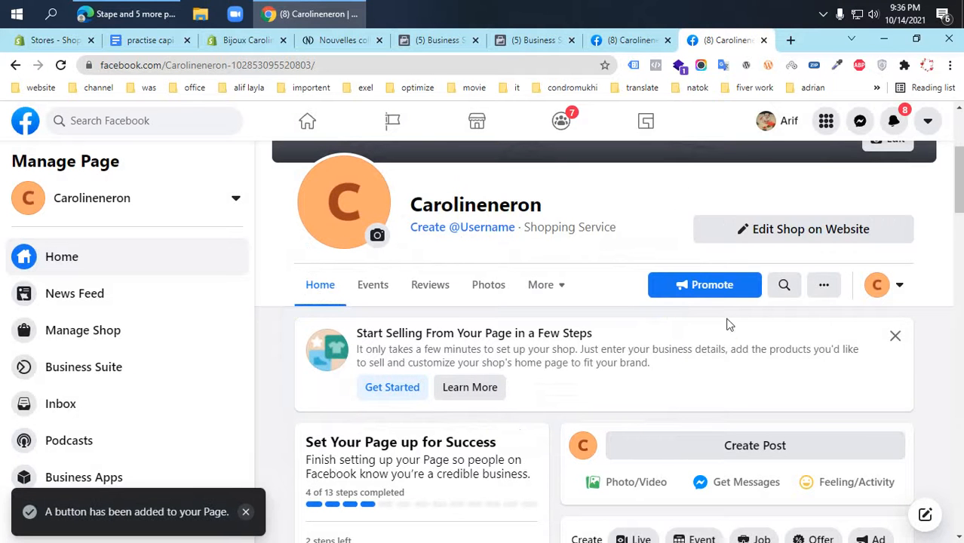
{"action": "scroll", "coordinate": [641, 290], "scroll_direction": "up", "scroll_amount": 3}
{"action": "scroll", "coordinate": [528, 325], "scroll_direction": "down", "scroll_amount": 1}
{"action": "scroll", "coordinate": [496, 362], "scroll_direction": "down", "scroll_amount": 7}
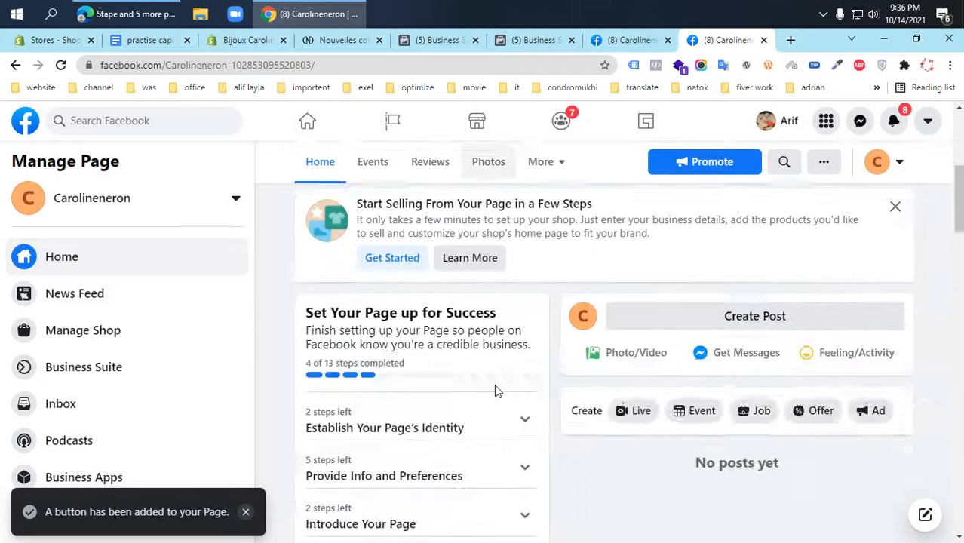
{"action": "scroll", "coordinate": [601, 408], "scroll_direction": "up", "scroll_amount": 8}
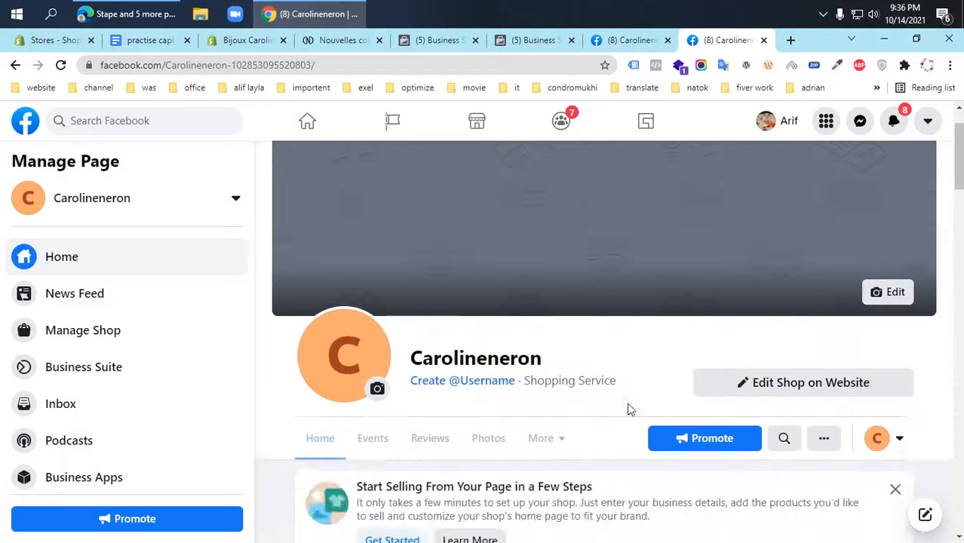
Try again to verify the carolineneron.com domain in Business Settings and reload the Domains page
{"action": "left_click", "coordinate": [531, 40]}
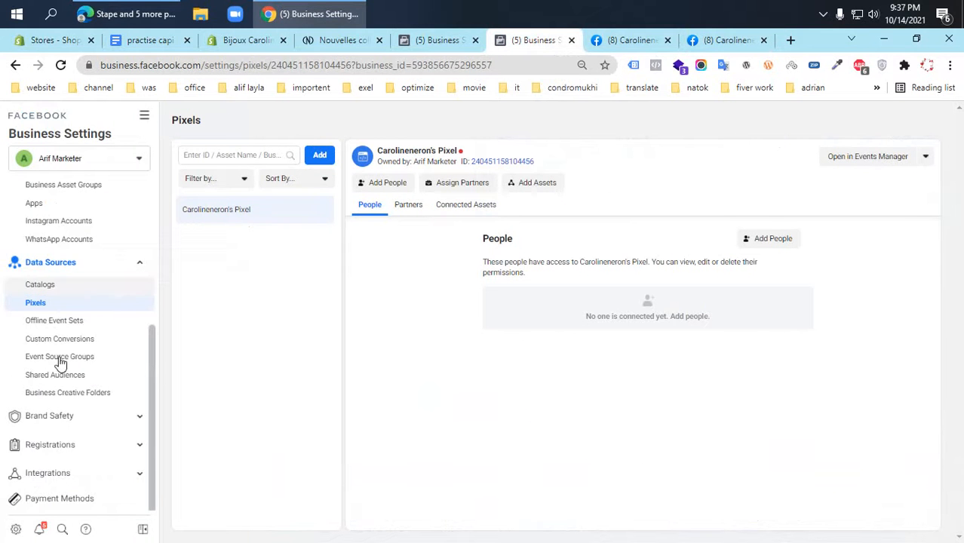
{"action": "left_click", "coordinate": [446, 40]}
{"action": "left_click", "coordinate": [385, 422]}
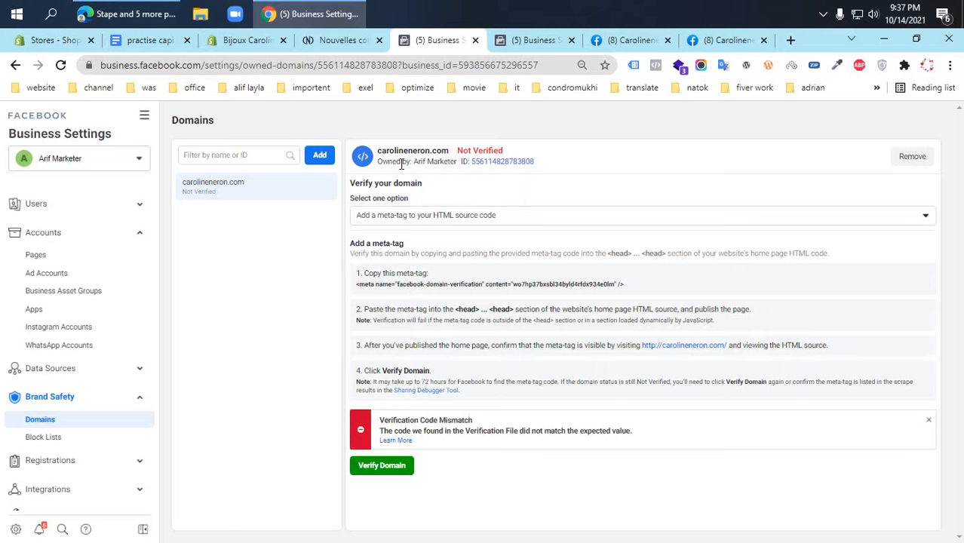
{"action": "left_click", "coordinate": [60, 64]}
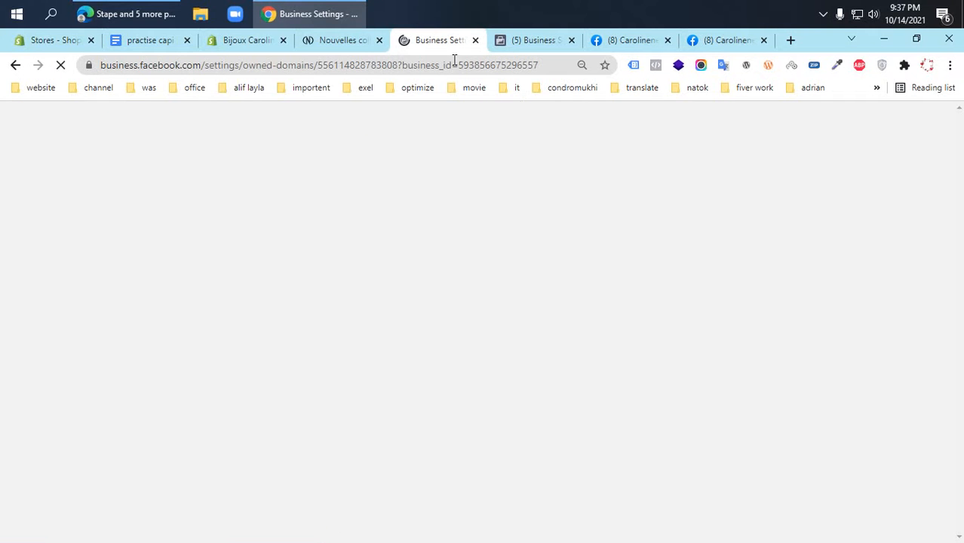
Copy the store's myshopify.com base address from the Shopify theme code editor's web address
{"action": "left_click", "coordinate": [329, 42]}
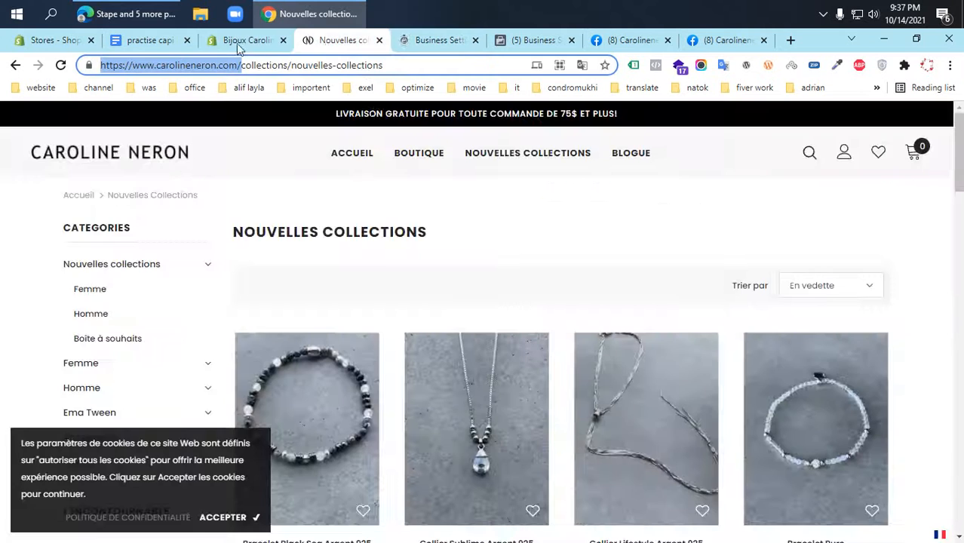
{"action": "left_click", "coordinate": [243, 40]}
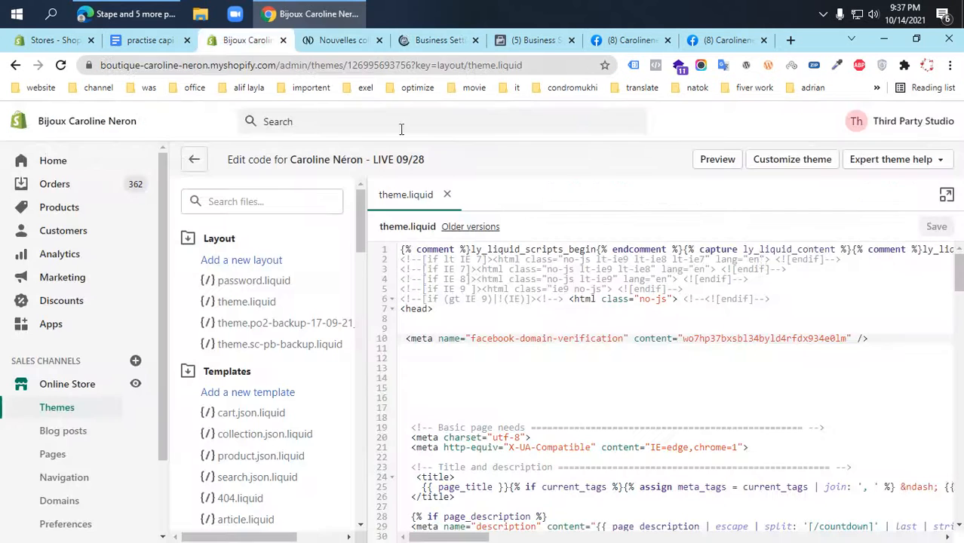
{"action": "left_click", "coordinate": [277, 64]}
{"action": "left_click_drag", "start_coordinate": [102, 65], "coordinate": [328, 62]}
{"action": "key", "text": "ctrl+c"}
{"action": "left_click", "coordinate": [439, 41]}
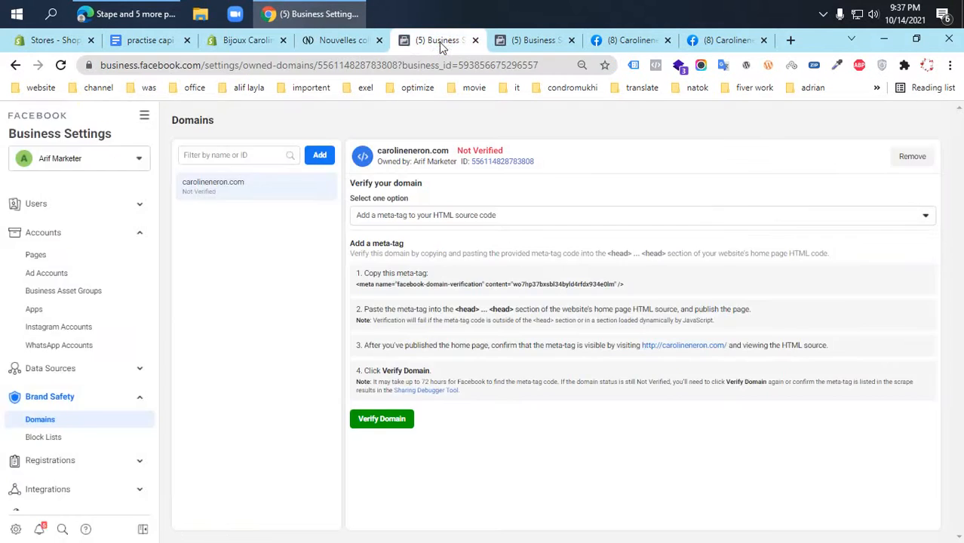
{"action": "left_click", "coordinate": [319, 155]}
{"action": "left_click", "coordinate": [465, 282]}
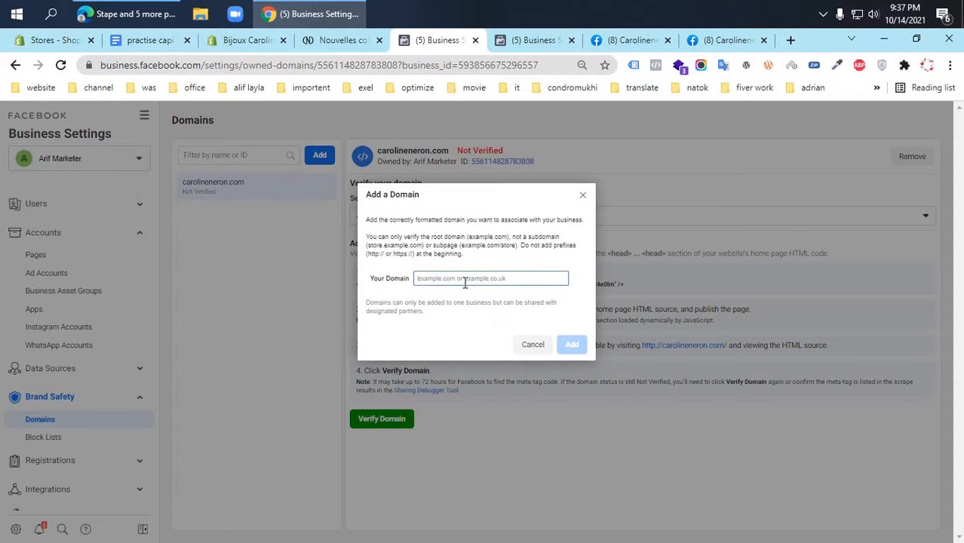
{"action": "key", "text": "ctrl+v"}
{"action": "left_click", "coordinate": [572, 344]}
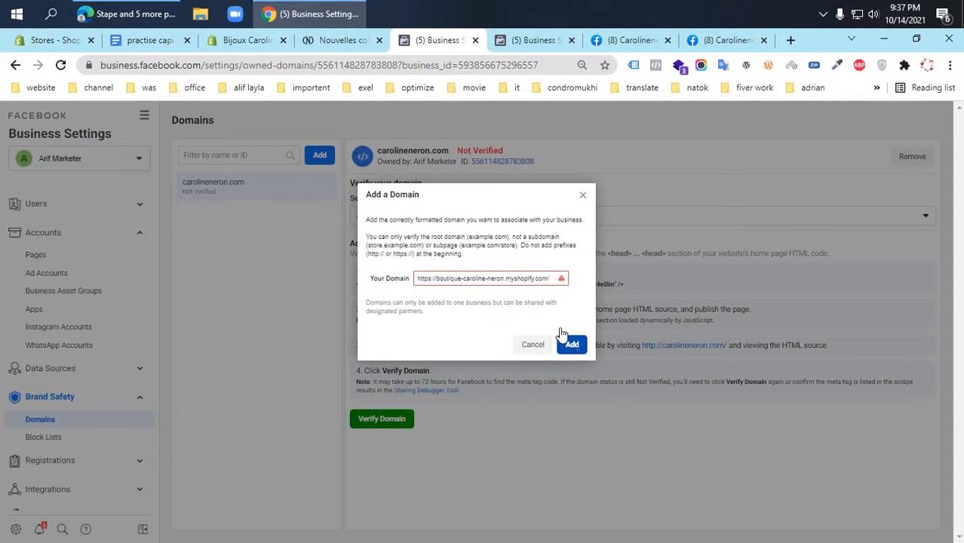
{"action": "left_click", "coordinate": [553, 279]}
{"action": "key", "text": "BackSpace"}
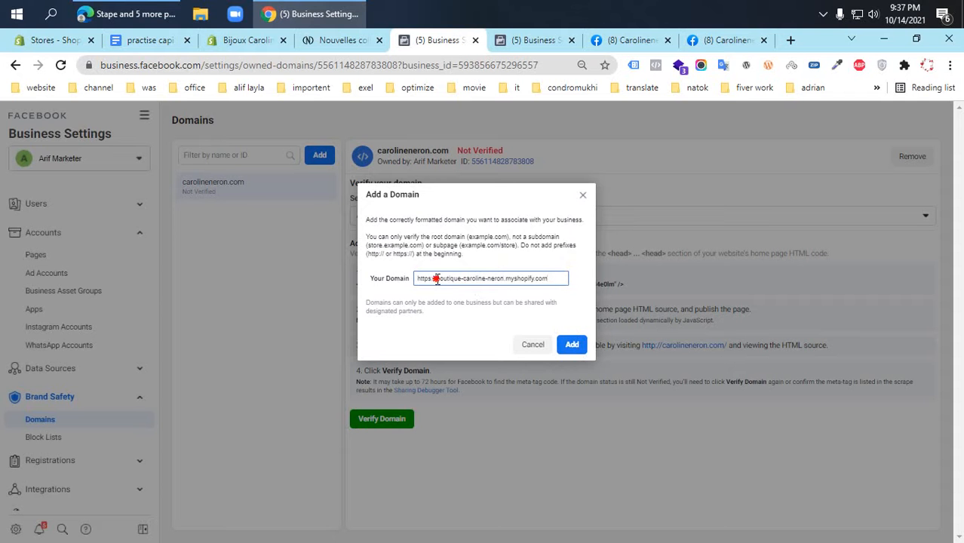
{"action": "left_click_drag", "start_coordinate": [436, 280], "coordinate": [405, 284]}
{"action": "key", "text": "BackSpace"}
{"action": "left_click", "coordinate": [571, 344]}
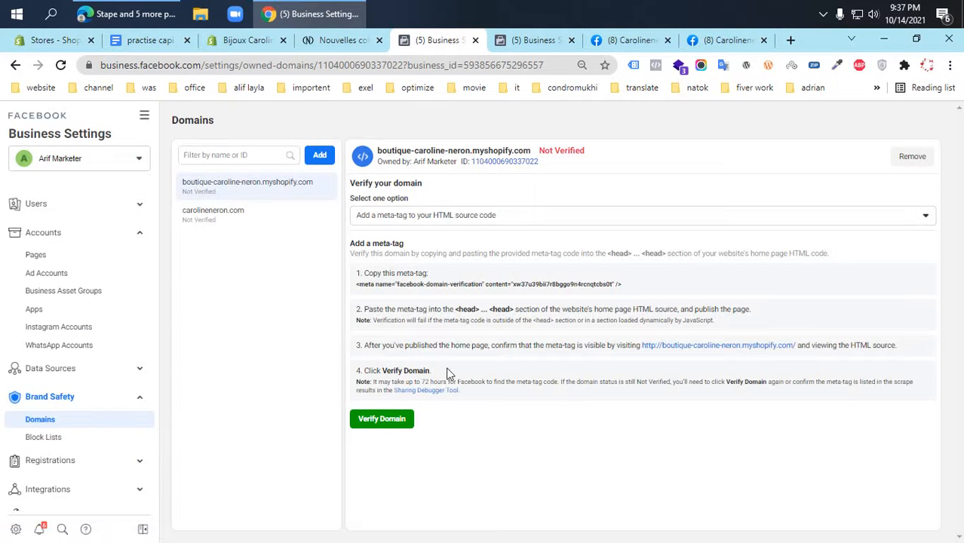
Replace the Facebook domain verification meta-tag in theme.liquid with the new domain's meta-tag and save the file
{"action": "left_click", "coordinate": [452, 284]}
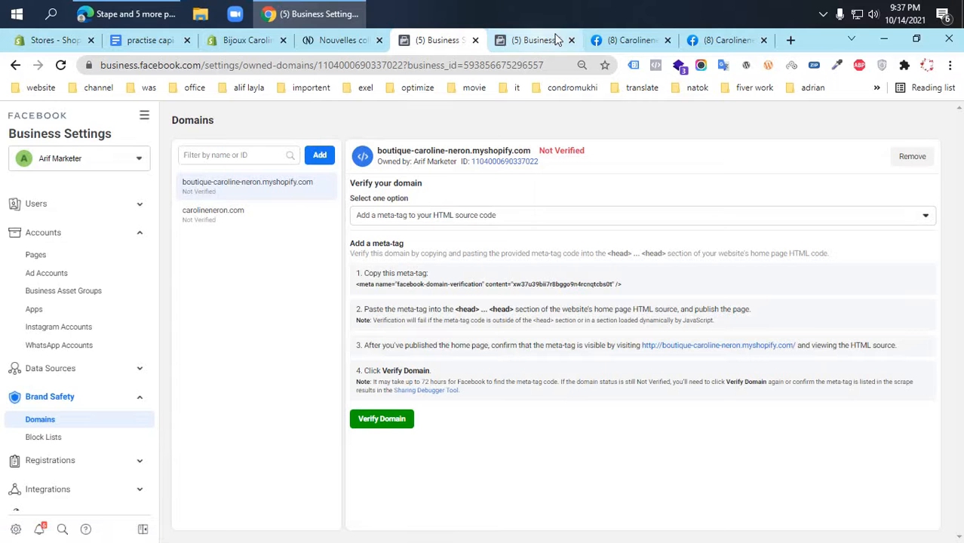
{"action": "left_click", "coordinate": [340, 42]}
{"action": "left_click", "coordinate": [253, 42]}
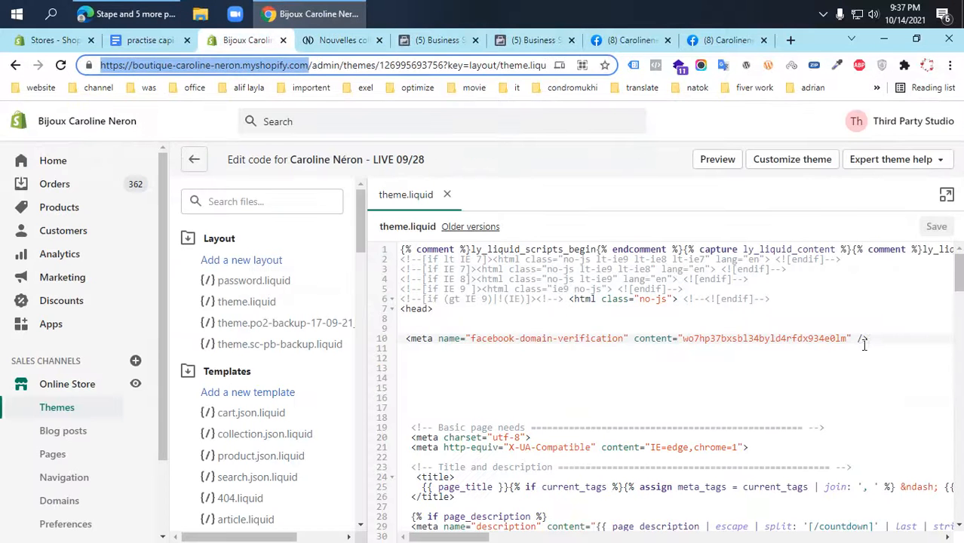
{"action": "left_click_drag", "start_coordinate": [865, 341], "coordinate": [404, 338]}
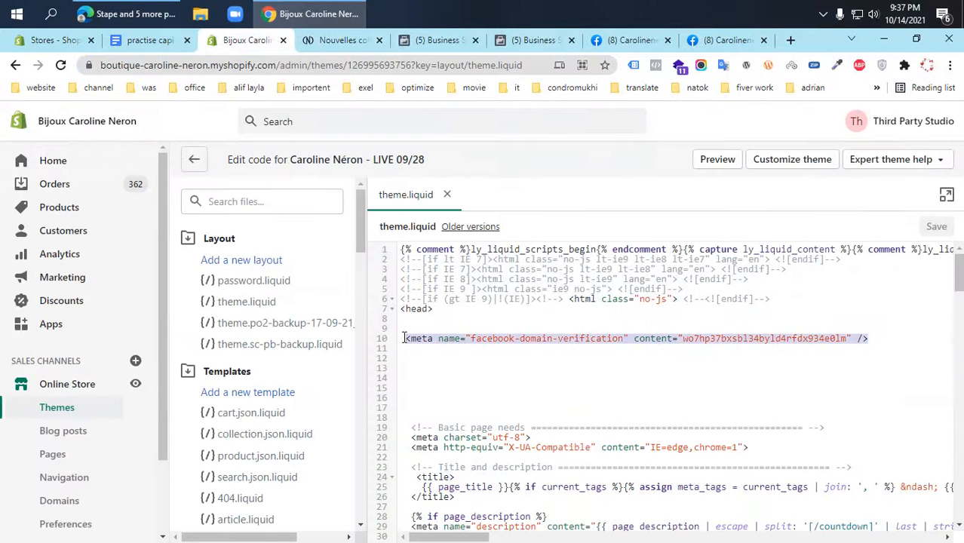
{"action": "key", "text": "ctrl+v"}
{"action": "left_click", "coordinate": [937, 227]}
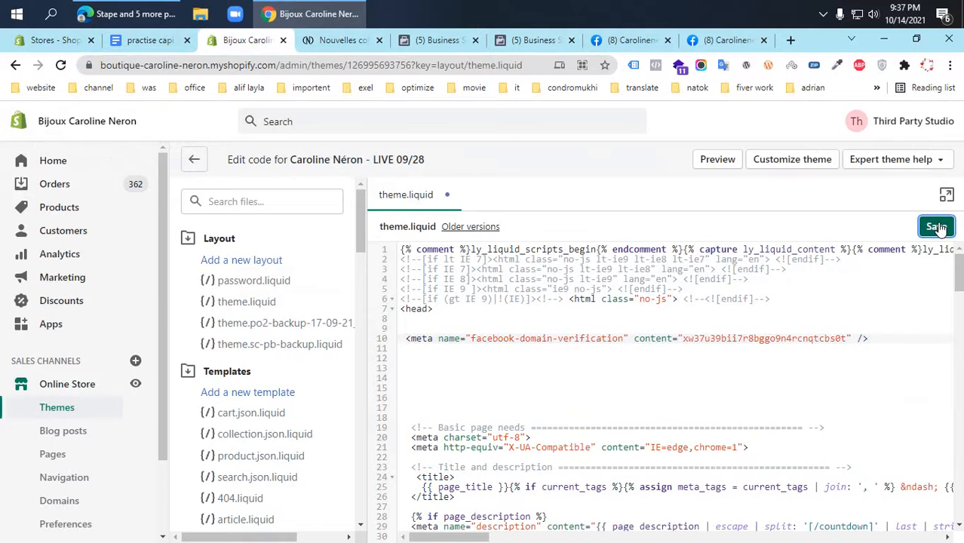
Try to verify the boutique-caroline-neron.myshopify.com domain, reloading the Domains page between attempts
{"action": "left_click", "coordinate": [445, 42]}
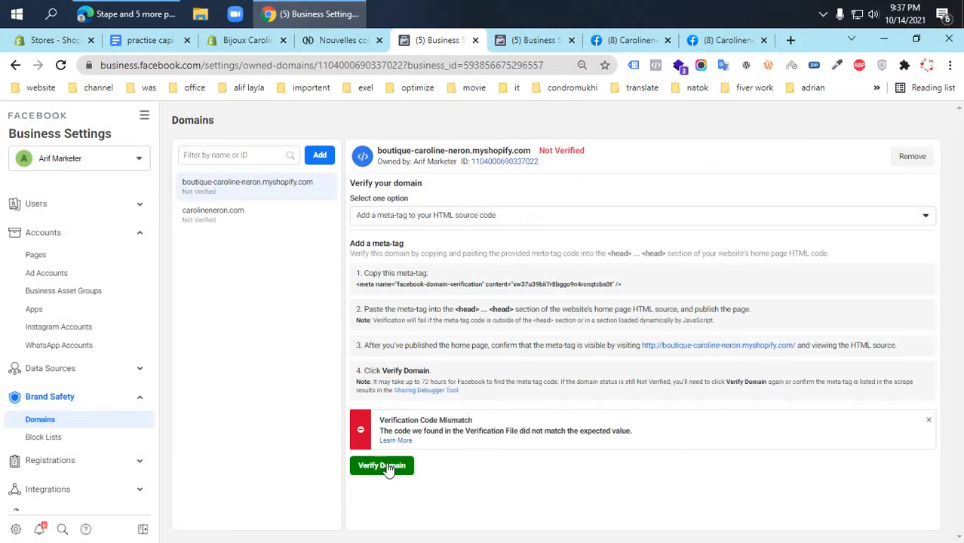
{"action": "left_click", "coordinate": [401, 469]}
{"action": "left_click", "coordinate": [60, 65]}
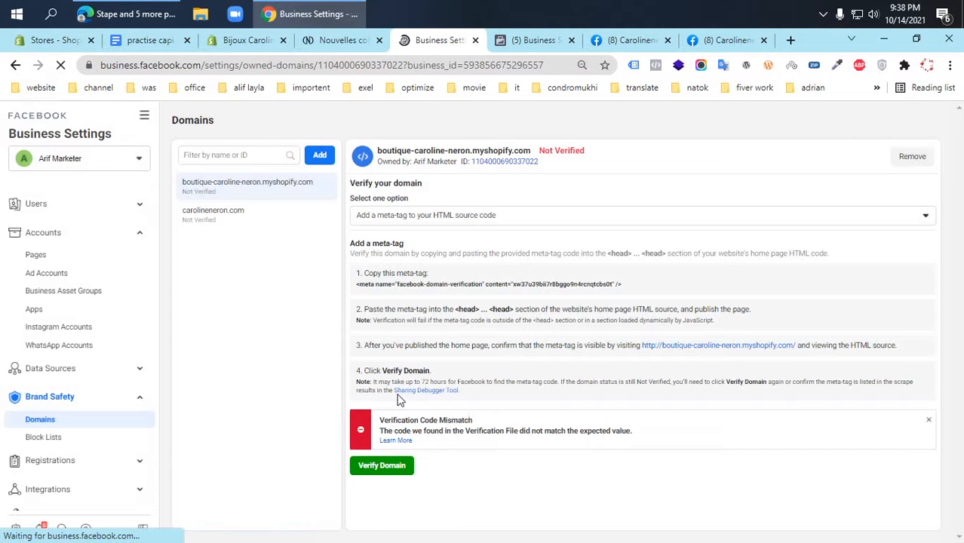
{"action": "left_click", "coordinate": [402, 421]}
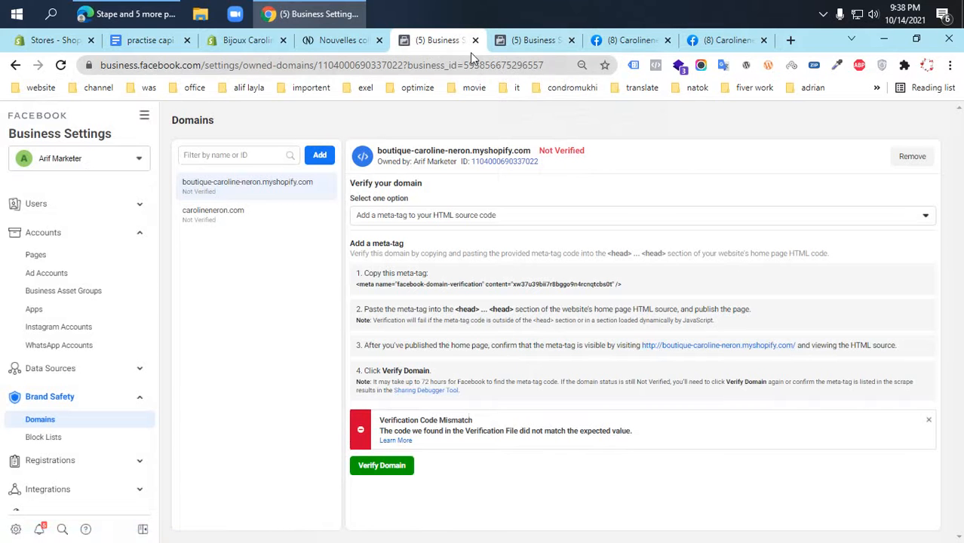
Switch to Google Tag Manager in Edge, close the duplicate Tag Manager and Analytics pages, and start adding a new account
{"action": "left_click", "coordinate": [128, 11]}
{"action": "left_click", "coordinate": [358, 39]}
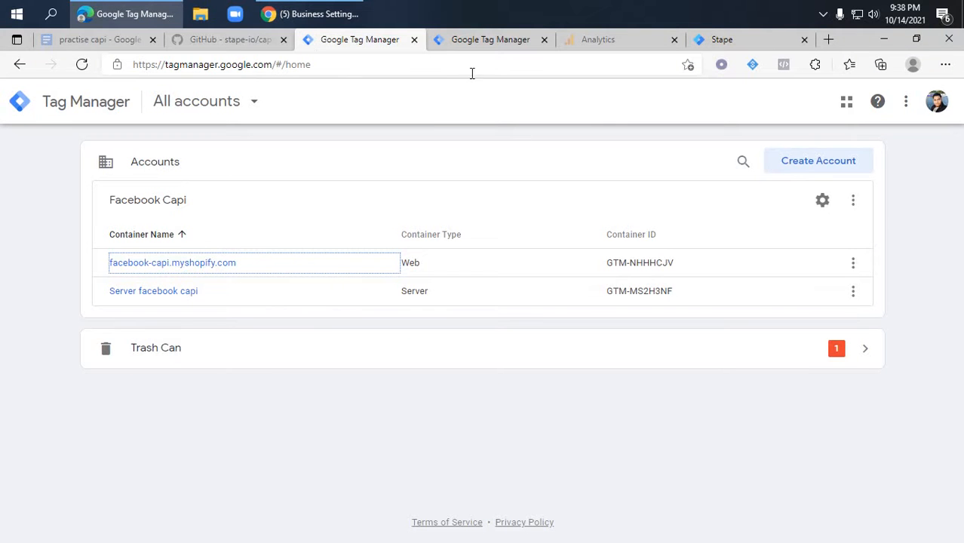
{"action": "left_click", "coordinate": [490, 41]}
{"action": "left_click", "coordinate": [544, 39]}
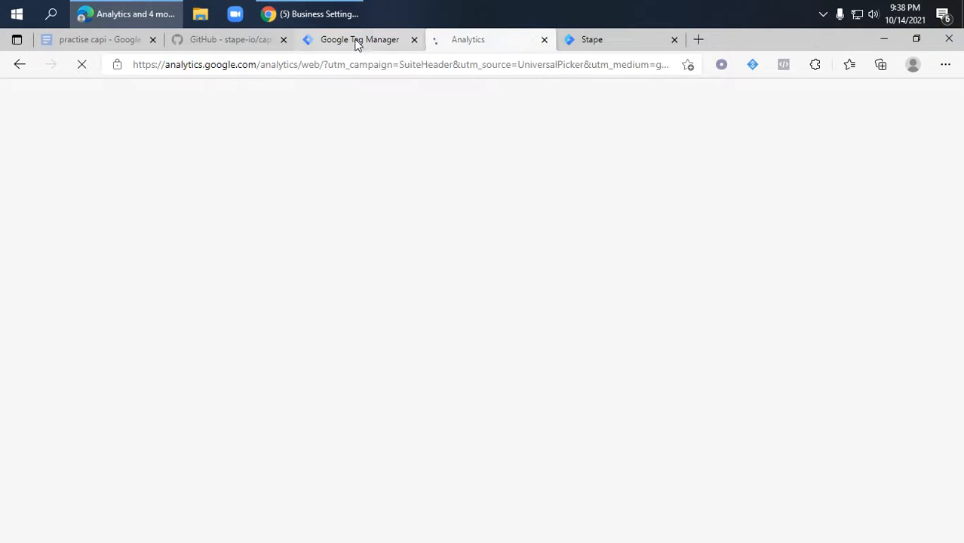
{"action": "left_click", "coordinate": [358, 42]}
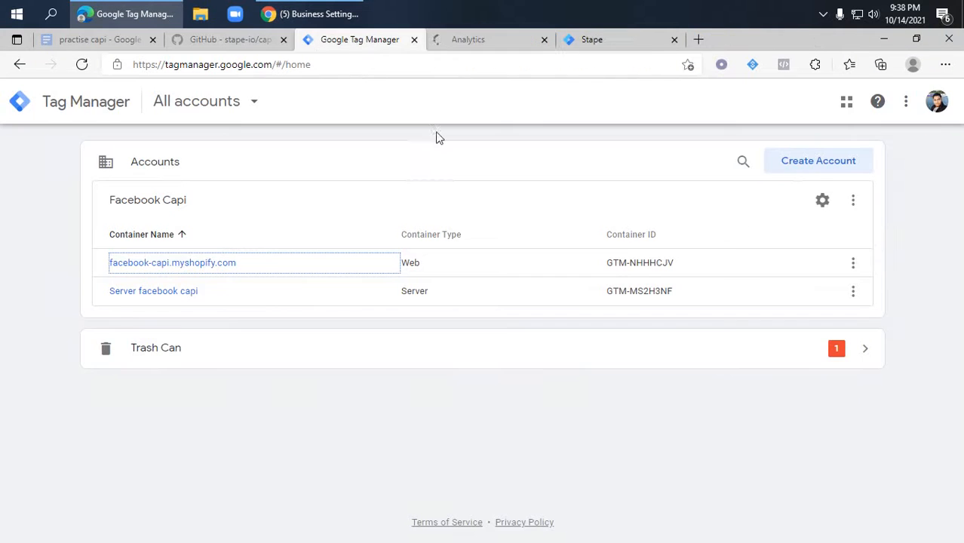
{"action": "left_click", "coordinate": [811, 163]}
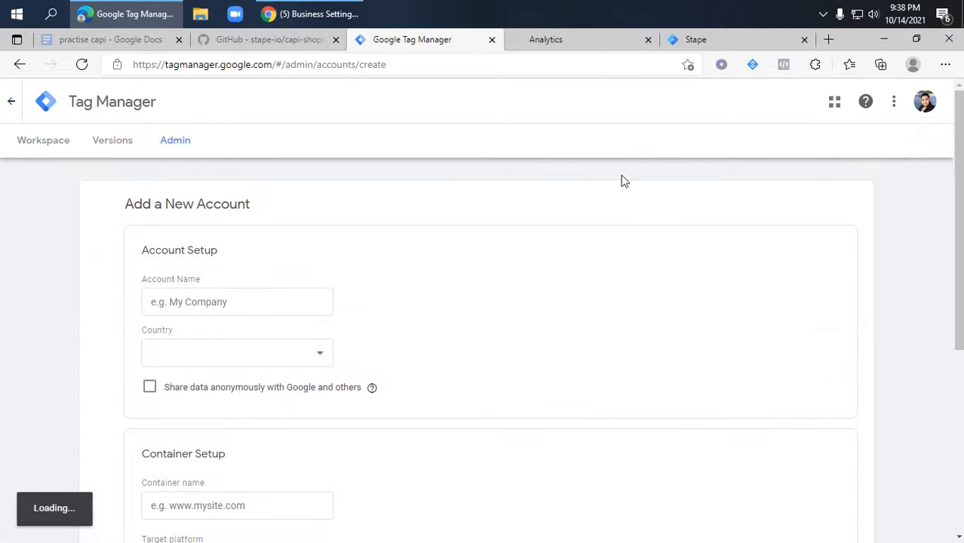
{"action": "left_click", "coordinate": [646, 40]}
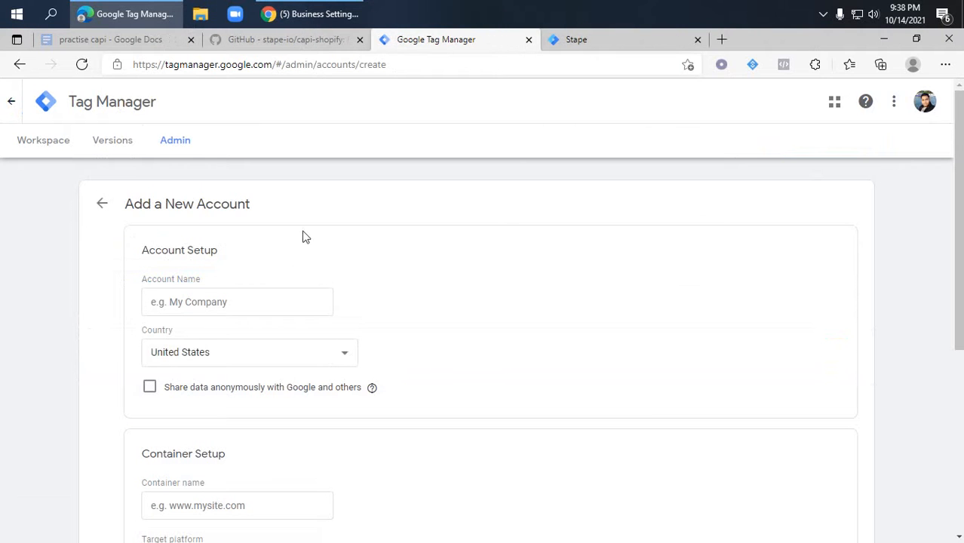
Name the new account Carolineneron, copying the name from the store's web address, and set its country to United Kingdom
{"action": "left_click", "coordinate": [209, 300]}
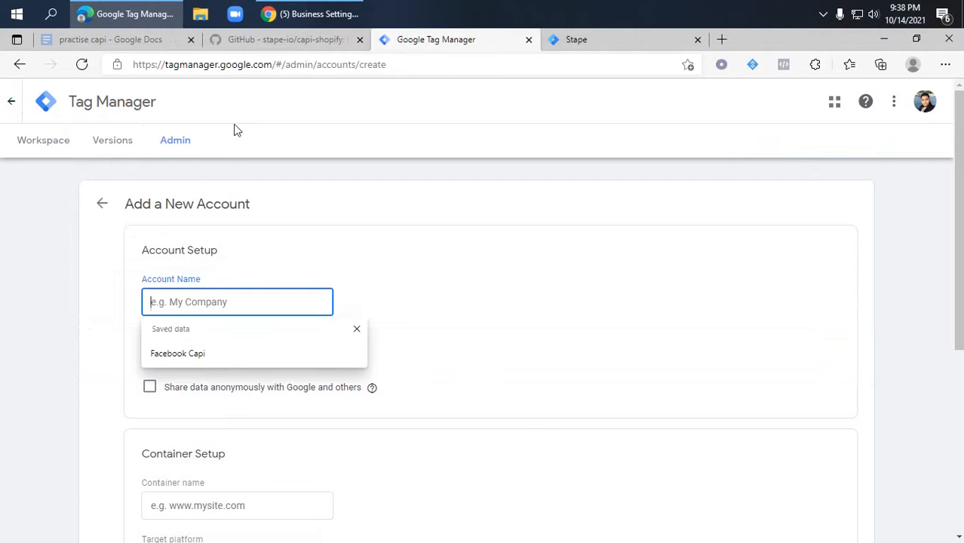
{"action": "left_click", "coordinate": [317, 11]}
{"action": "left_click", "coordinate": [339, 40]}
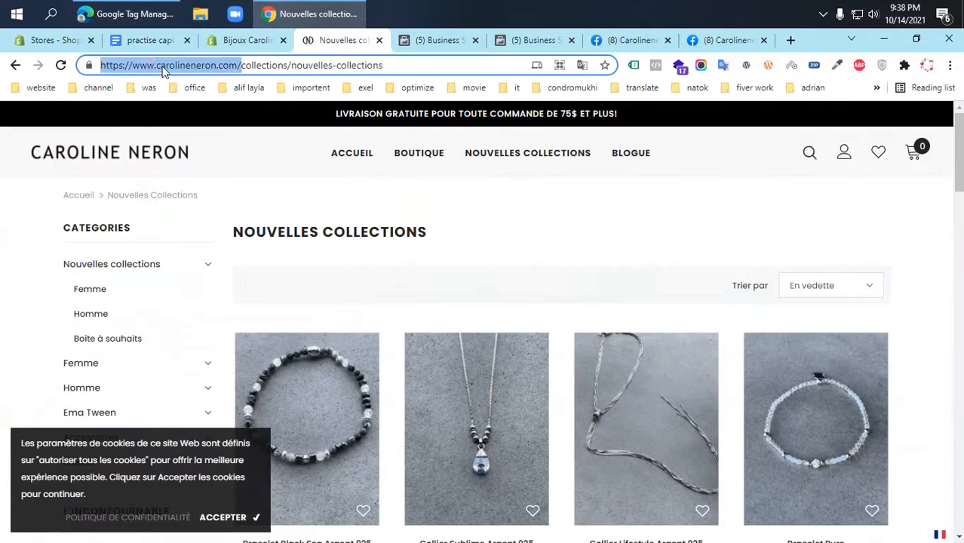
{"action": "double_click", "coordinate": [187, 67]}
{"action": "key", "text": "ctrl+c"}
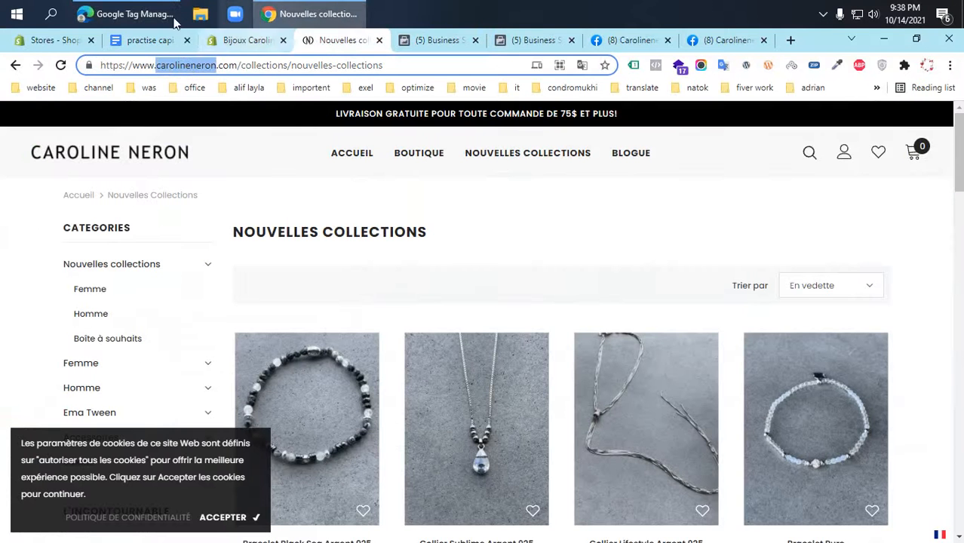
{"action": "left_click", "coordinate": [128, 13]}
{"action": "key", "text": "ctrl+v"}
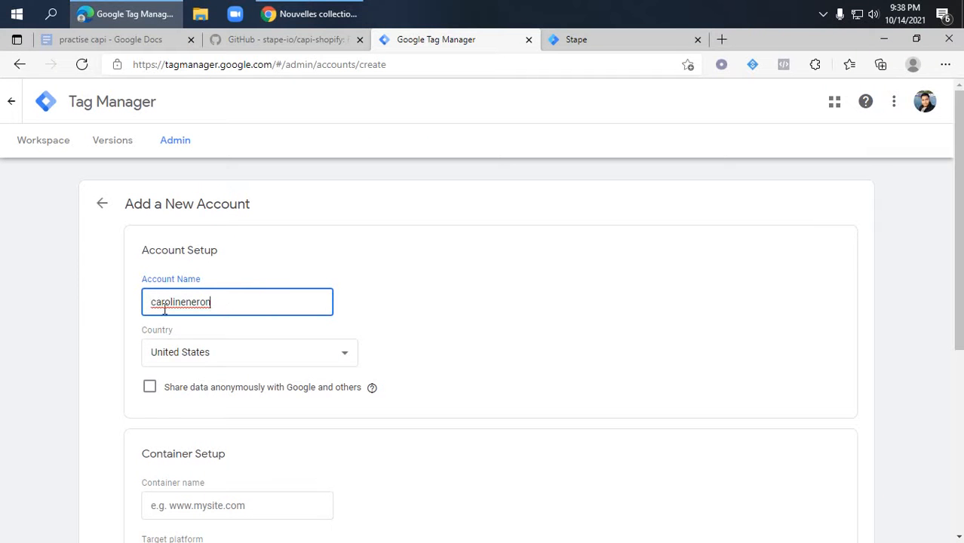
{"action": "key", "text": "BackSpace"}
{"action": "type", "text": "C"}
{"action": "left_click", "coordinate": [200, 362]}
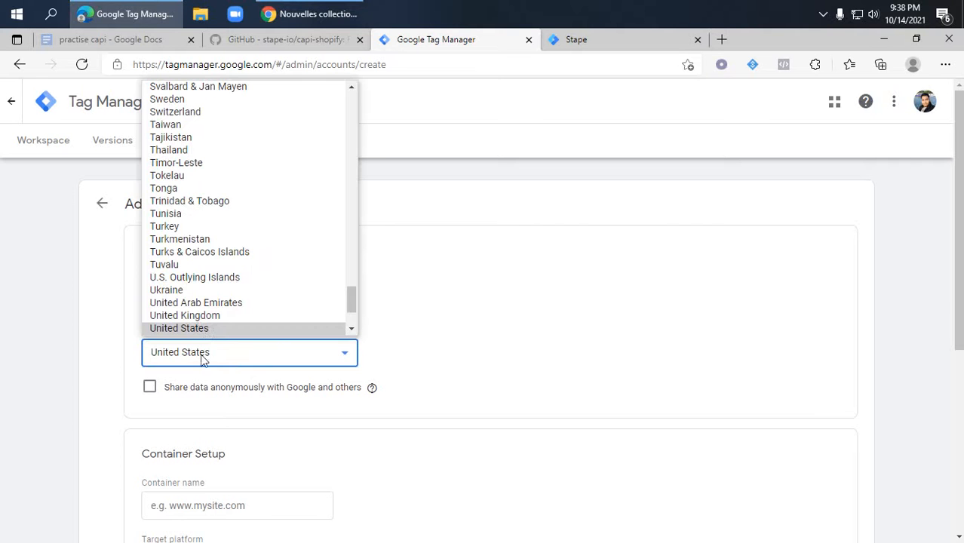
{"action": "left_click", "coordinate": [197, 315]}
{"action": "scroll", "coordinate": [200, 392], "scroll_direction": "down", "scroll_amount": 3}
{"action": "left_click", "coordinate": [214, 299]}
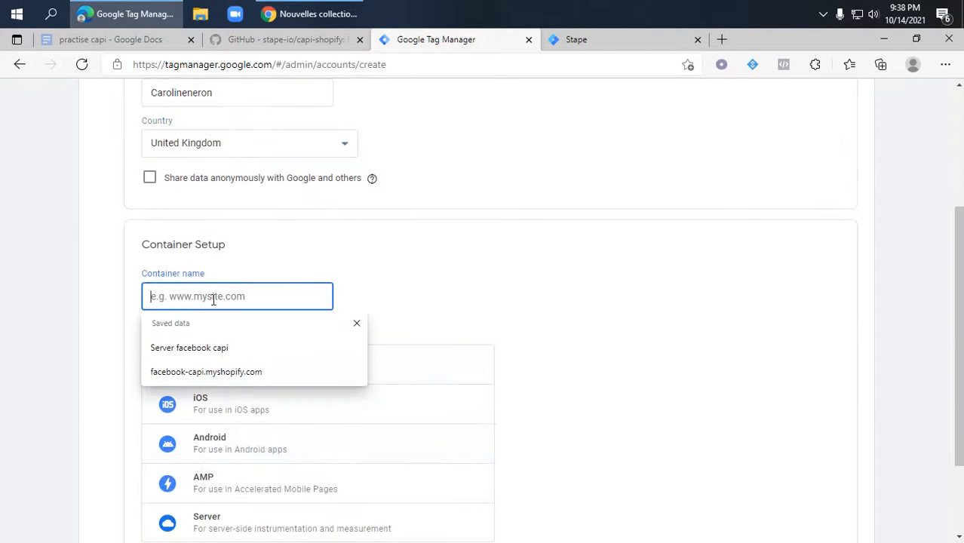
{"action": "left_click", "coordinate": [269, 370]}
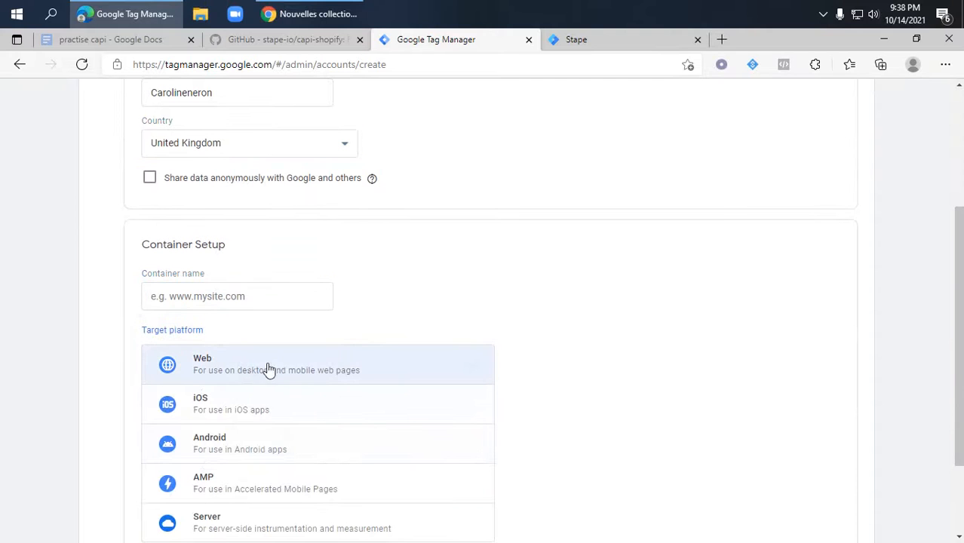
{"action": "left_click", "coordinate": [237, 300]}
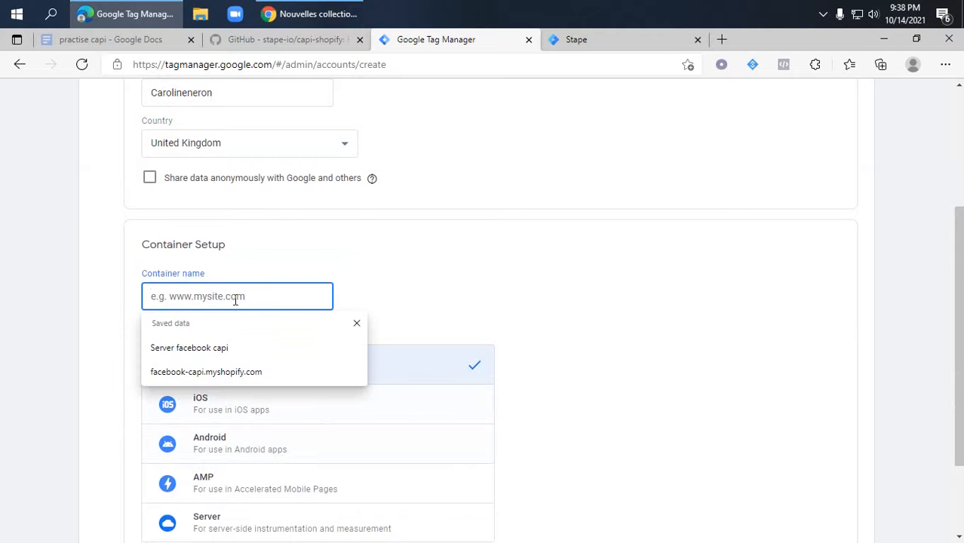
{"action": "key", "text": "super+v"}
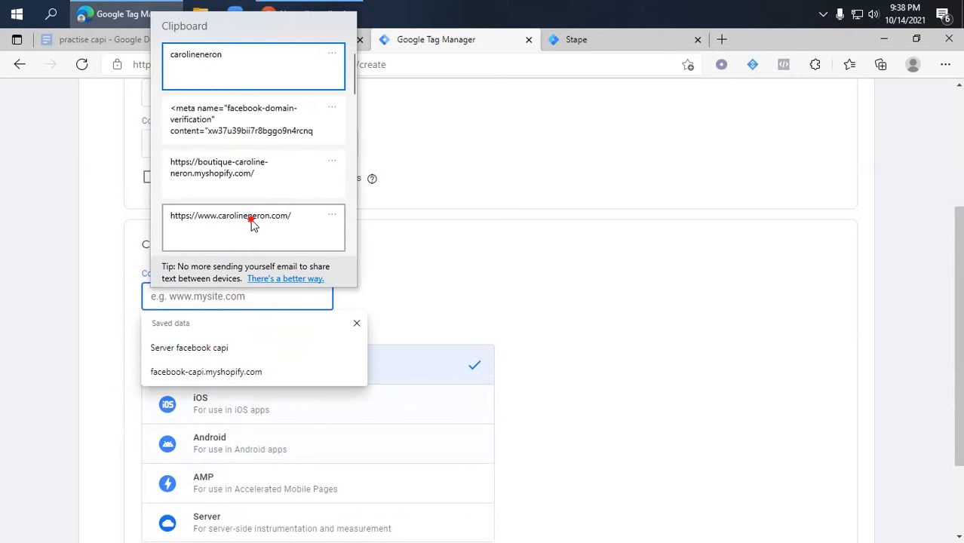
{"action": "left_click", "coordinate": [253, 224]}
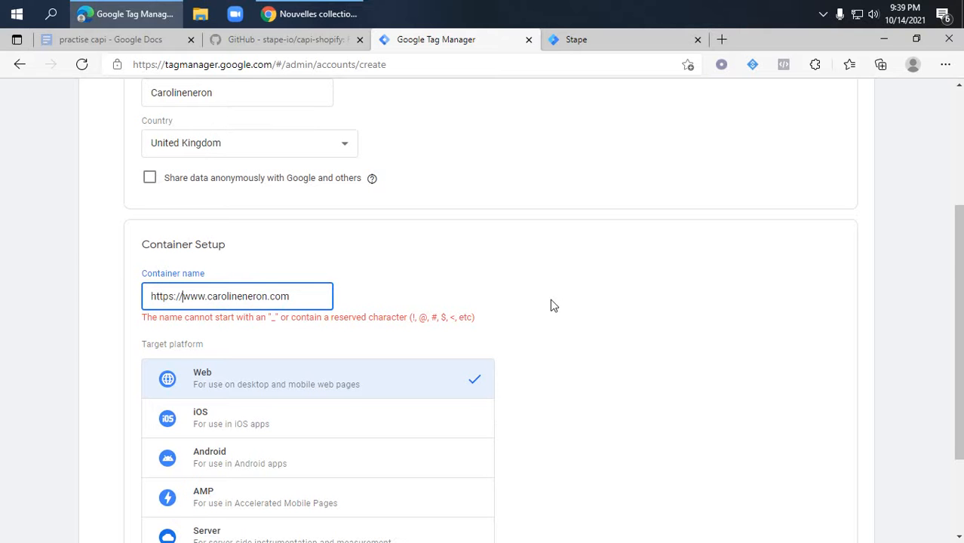
{"action": "key", "text": "BackSpace"}
{"action": "key", "text": "BackSpace"}
{"action": "key", "text": "BackSpace"}
{"action": "key", "text": "BackSpace"}
{"action": "key", "text": "BackSpace"}
{"action": "key", "text": "BackSpace"}
{"action": "key", "text": "BackSpace"}
{"action": "key", "text": "BackSpace"}
{"action": "scroll", "coordinate": [550, 305], "scroll_direction": "down", "scroll_amount": 2}
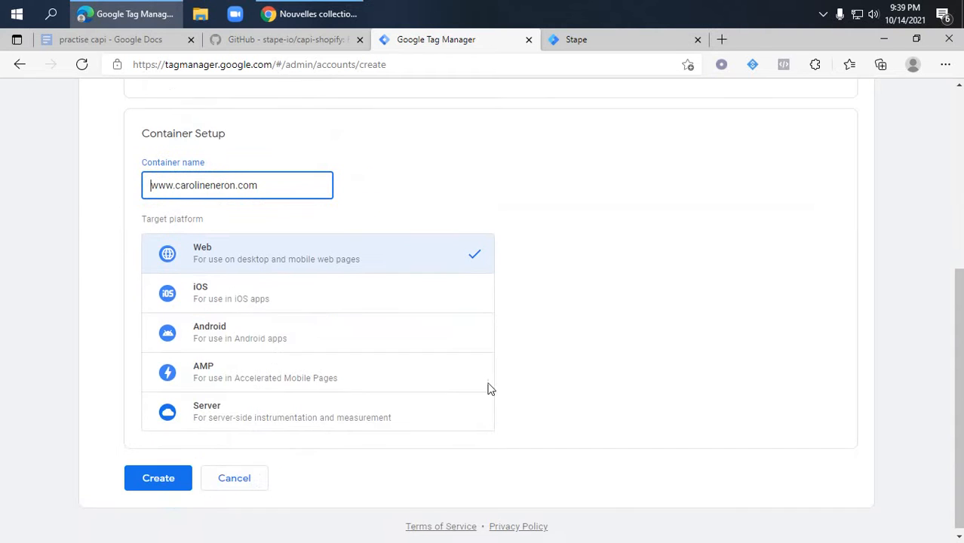
Create the account, accepting the Terms of Service and the GDPR Data Processing Terms, and dismiss the installation instructions
{"action": "left_click", "coordinate": [165, 481]}
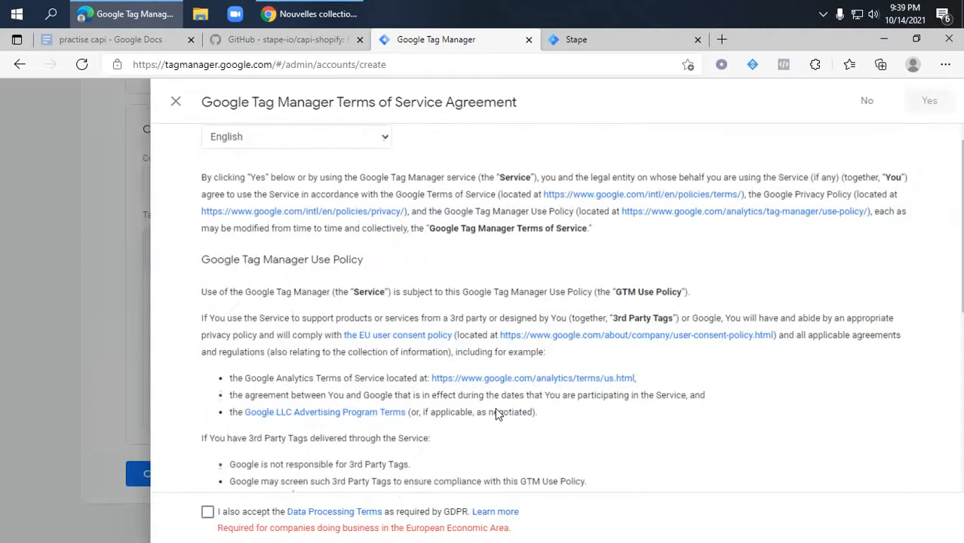
{"action": "scroll", "coordinate": [275, 353], "scroll_direction": "down", "scroll_amount": 5}
{"action": "left_click", "coordinate": [201, 514]}
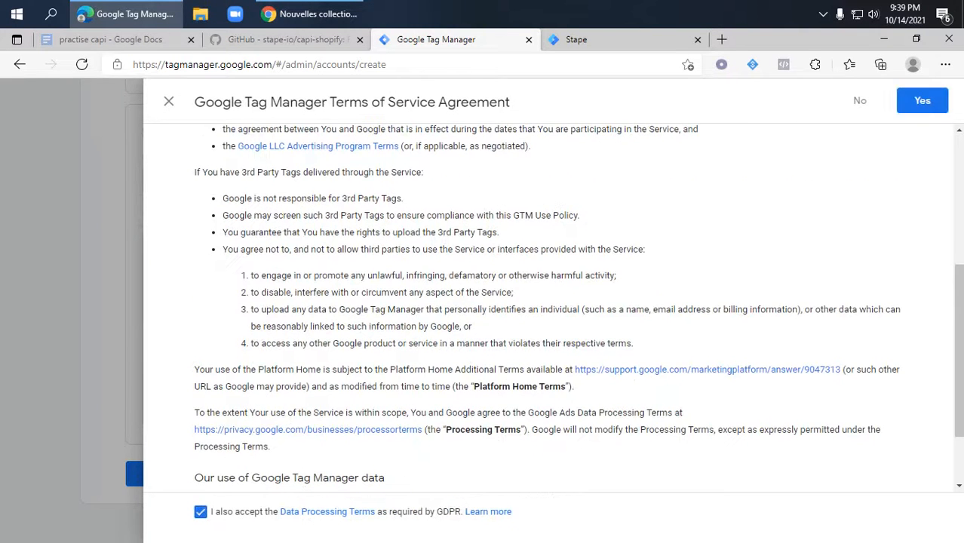
{"action": "left_click", "coordinate": [922, 100]}
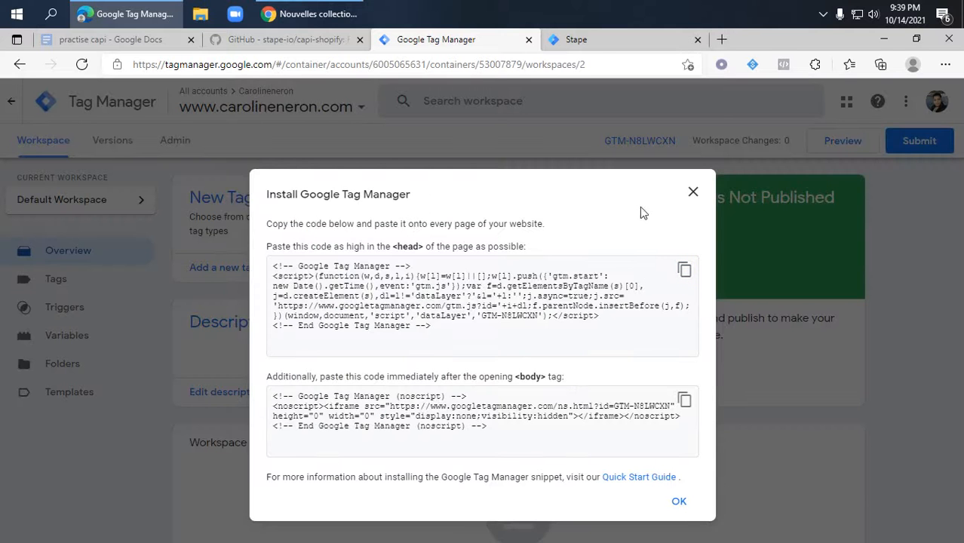
{"action": "left_click", "coordinate": [694, 193]}
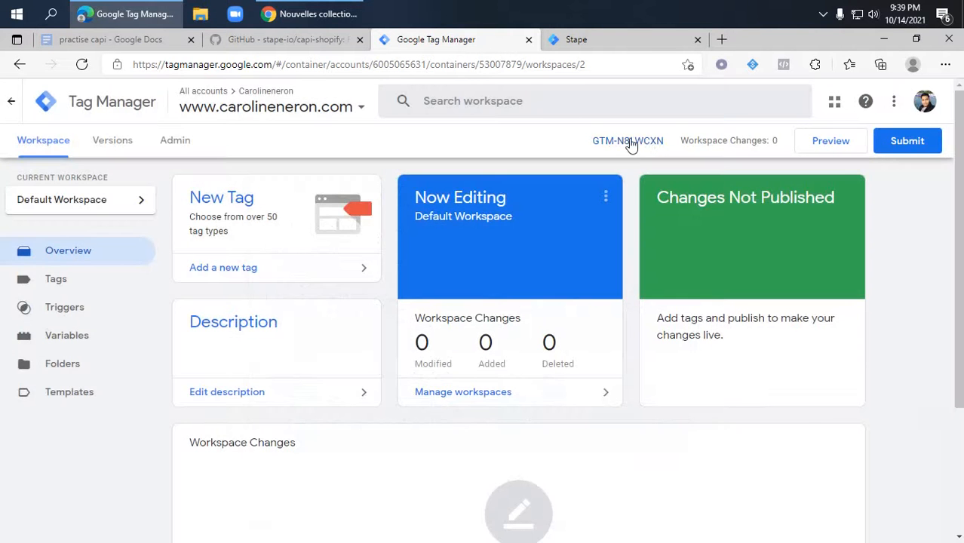
Copy the container's head snippet and insert it in the Shopify theme.liquid file below the Facebook domain verification meta-tag
{"action": "left_click", "coordinate": [629, 142]}
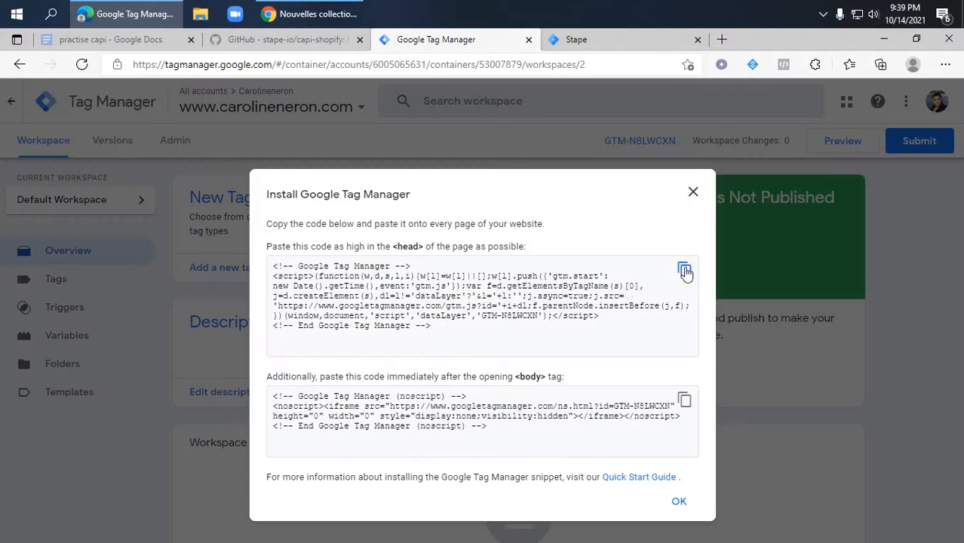
{"action": "left_click", "coordinate": [685, 270]}
{"action": "key", "text": "alt+Tab"}
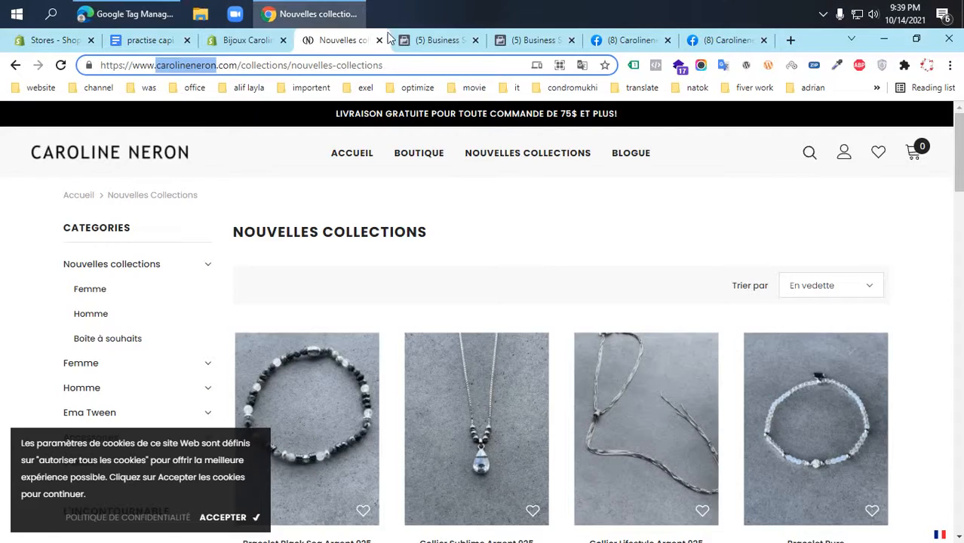
{"action": "left_click", "coordinate": [309, 14]}
{"action": "left_click", "coordinate": [308, 11]}
{"action": "left_click", "coordinate": [245, 40]}
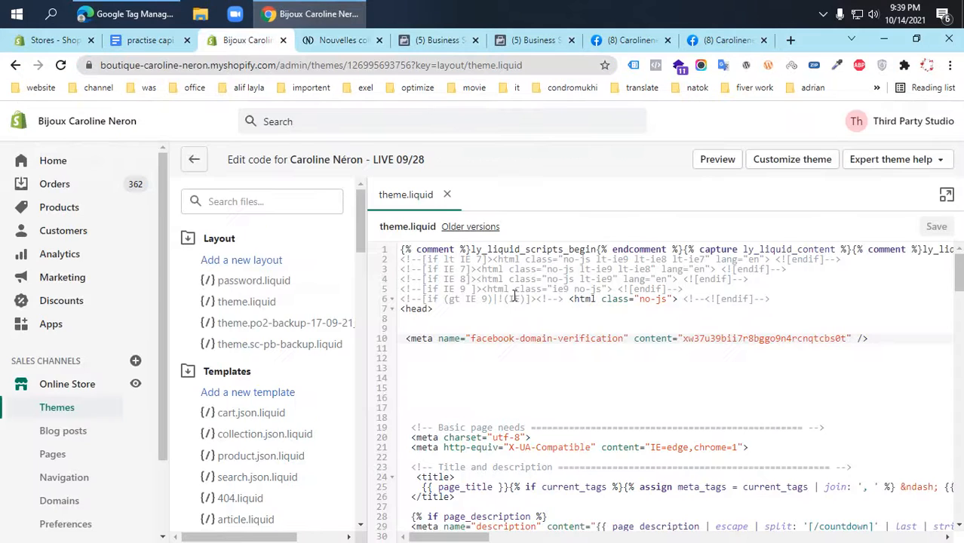
{"action": "left_click", "coordinate": [462, 370]}
{"action": "key", "text": "ctrl+v"}
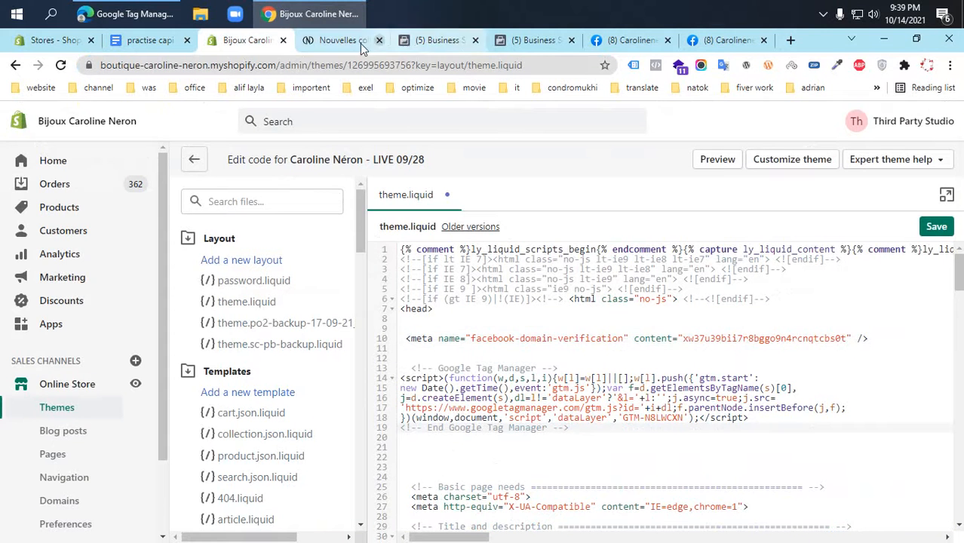
Copy the Tag Manager noscript snippet, insert it just above the closing body tag in theme.liquid, and save the file
{"action": "left_click", "coordinate": [132, 14]}
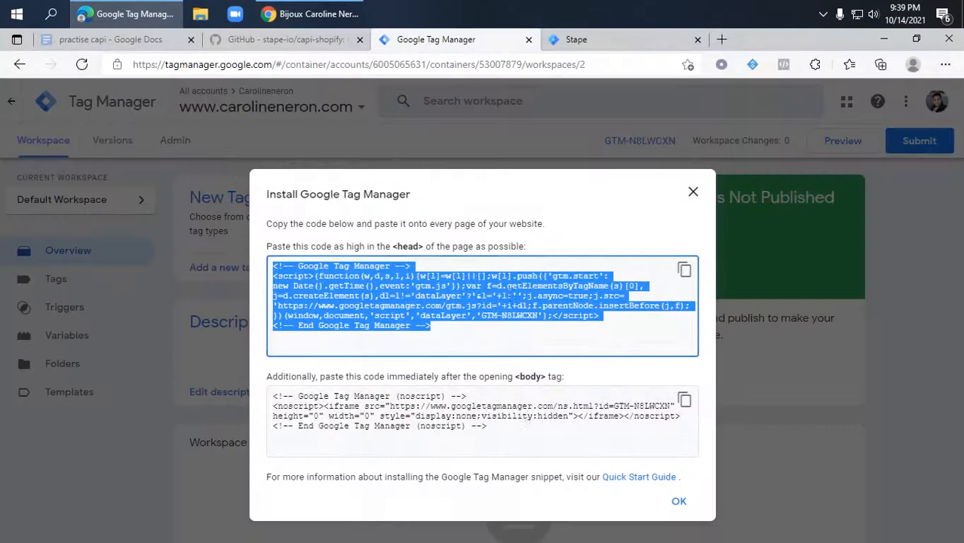
{"action": "left_click", "coordinate": [684, 400]}
{"action": "left_click", "coordinate": [310, 13]}
{"action": "scroll", "coordinate": [498, 398], "scroll_direction": "down", "scroll_amount": 20}
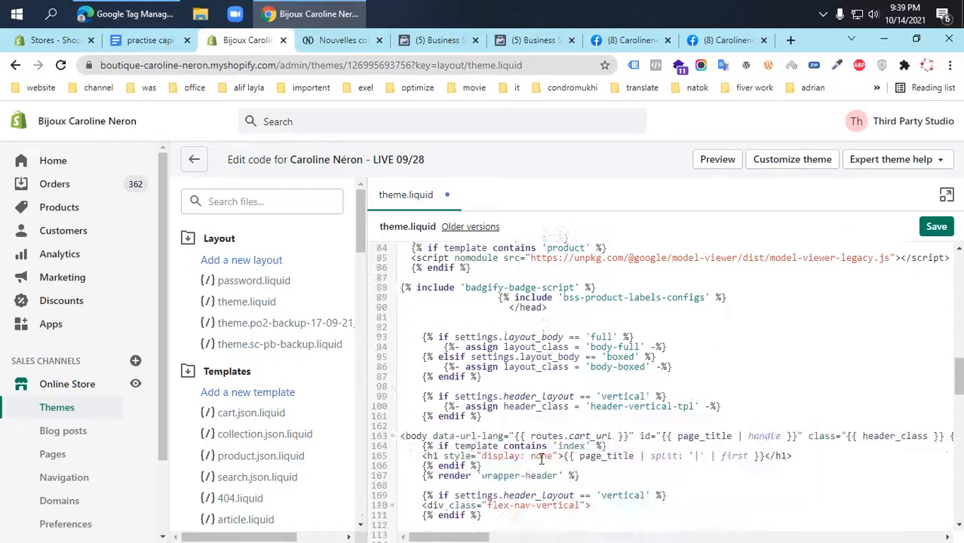
{"action": "scroll", "coordinate": [927, 423], "scroll_direction": "down", "scroll_amount": 2}
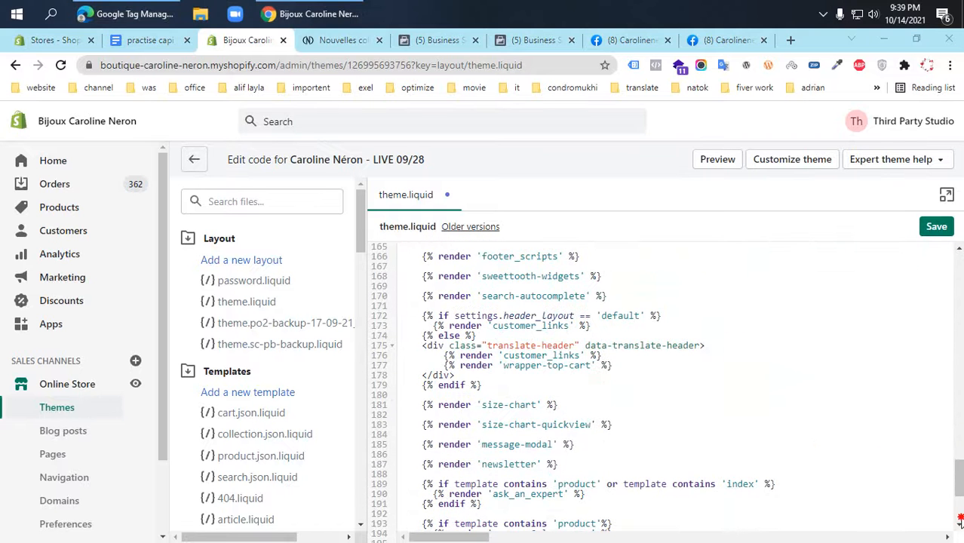
{"action": "scroll", "coordinate": [957, 482], "scroll_direction": "down", "scroll_amount": 5}
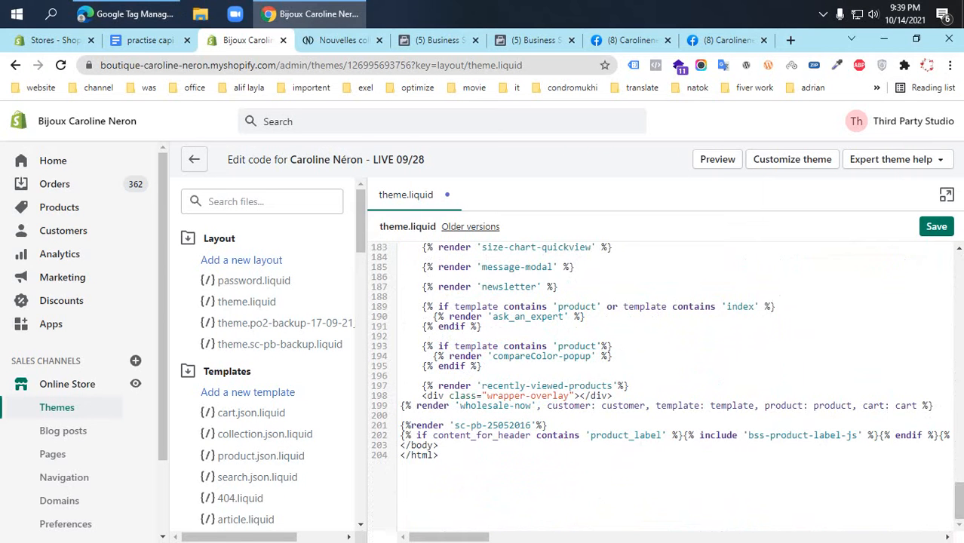
{"action": "left_click", "coordinate": [402, 445]}
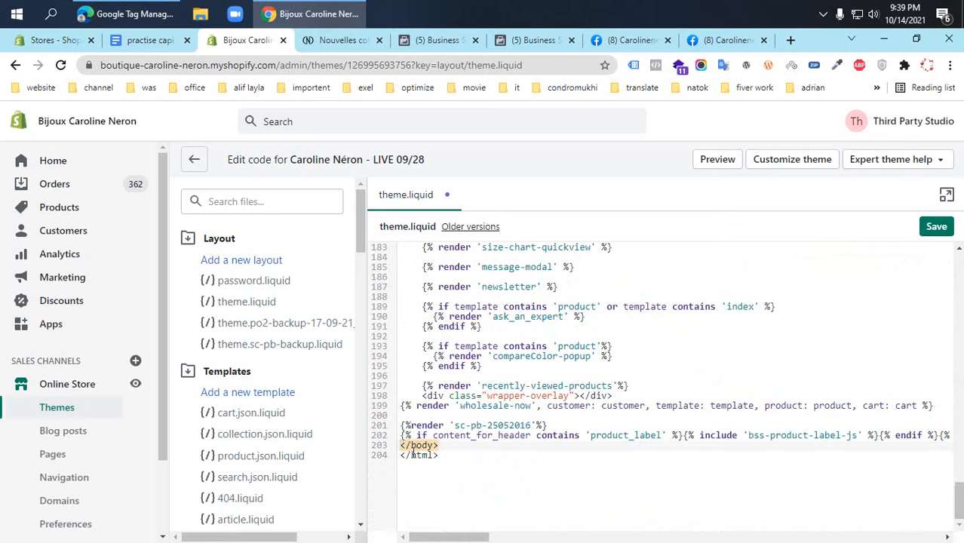
{"action": "key", "text": "Return"}
{"action": "key", "text": "Return"}
{"action": "key", "text": "Up"}
{"action": "key", "text": "Return"}
{"action": "key", "text": "Return"}
{"action": "key", "text": "Return"}
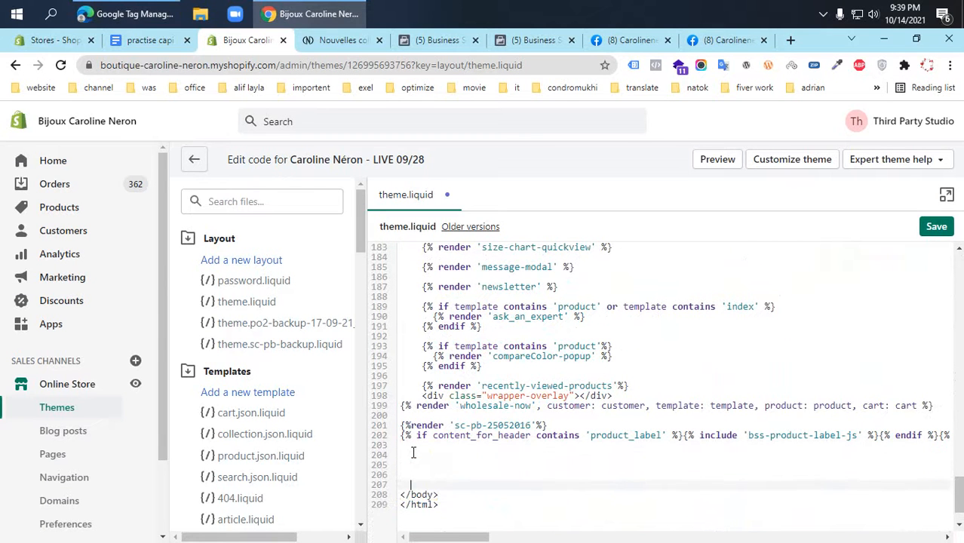
{"action": "key", "text": "Up"}
{"action": "key", "text": "Up"}
{"action": "key", "text": "ctrl+v"}
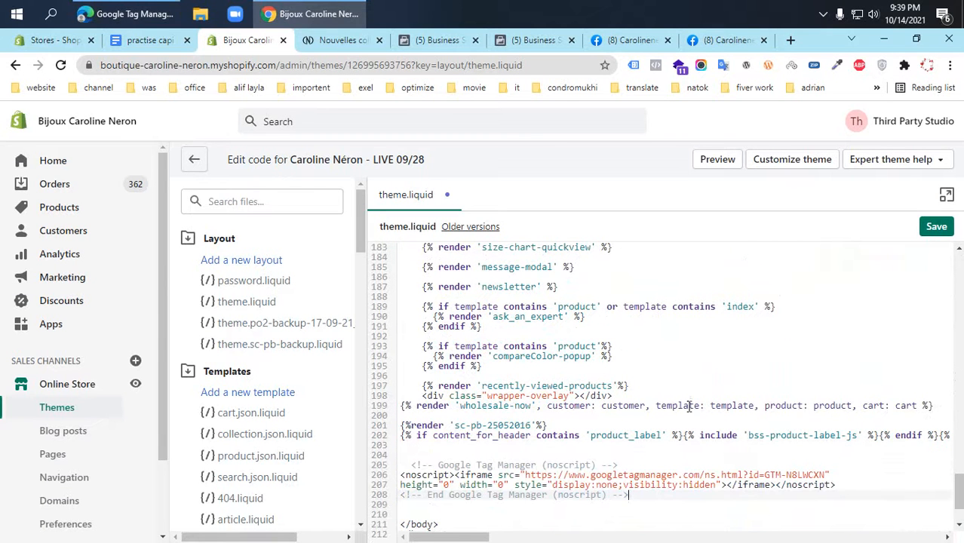
{"action": "left_click", "coordinate": [936, 226]}
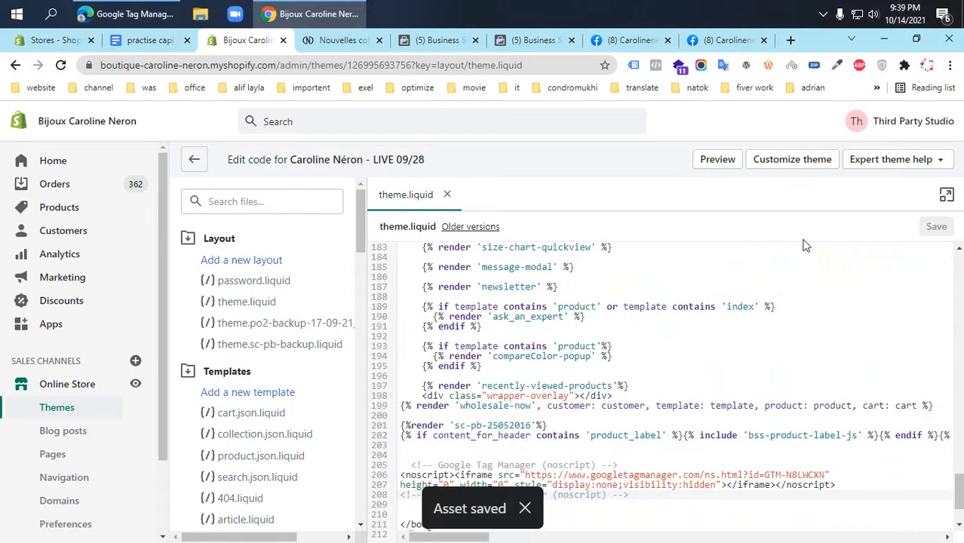
Retry verifying the boutique-caroline-neron.myshopify.com domain in Business Settings, and close the installation instructions in Google Tag Manager
{"action": "left_click", "coordinate": [428, 42]}
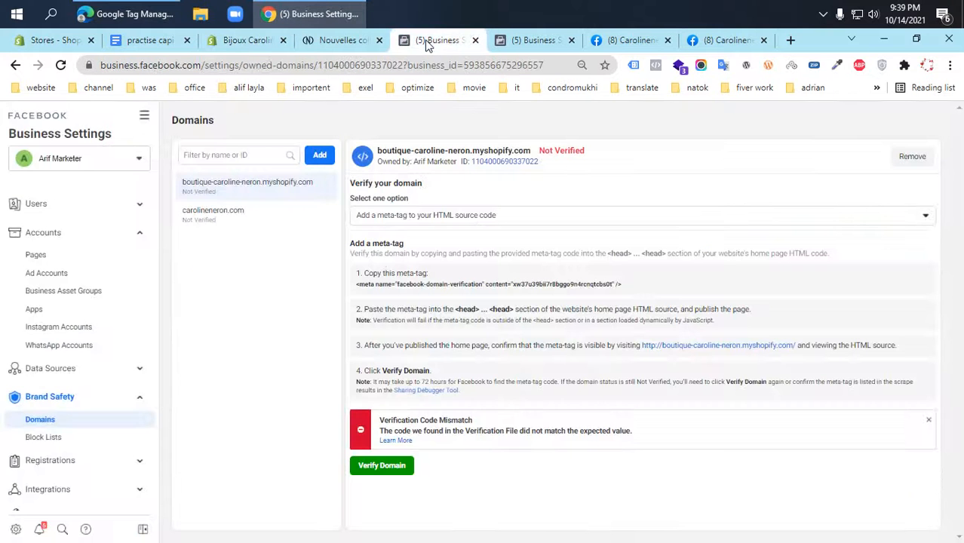
{"action": "left_click", "coordinate": [383, 466]}
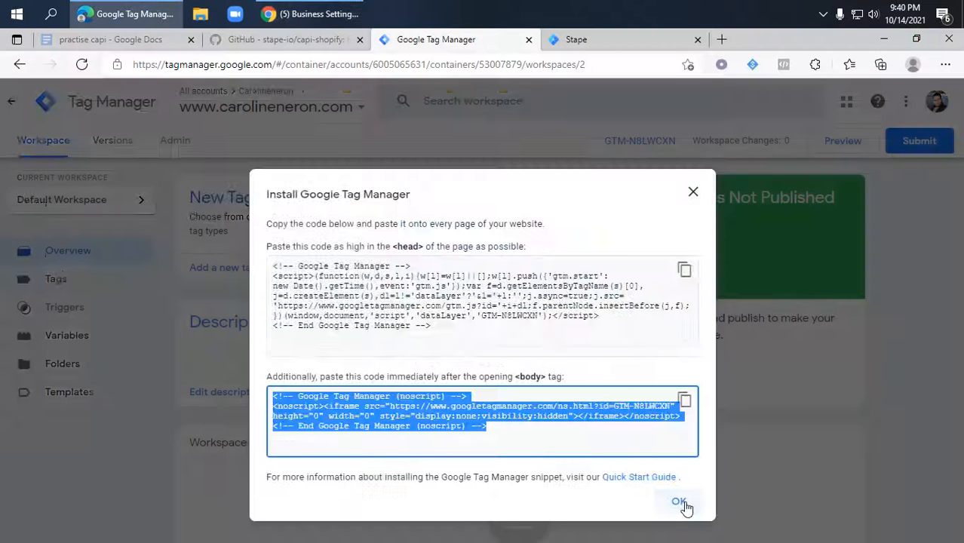
{"action": "left_click", "coordinate": [681, 506]}
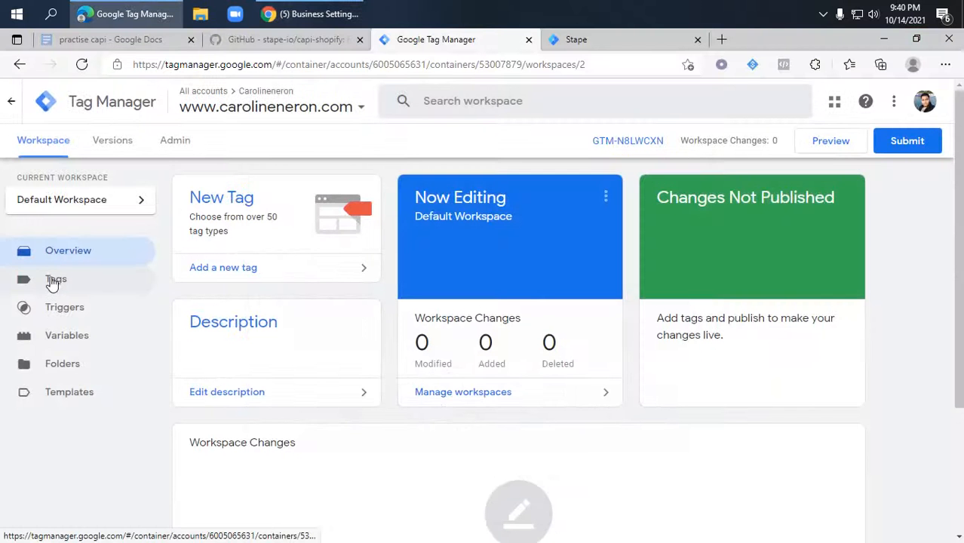
Check the container's tags in Tag Manager, and start a new server-side container in Stape
{"action": "left_click", "coordinate": [53, 286]}
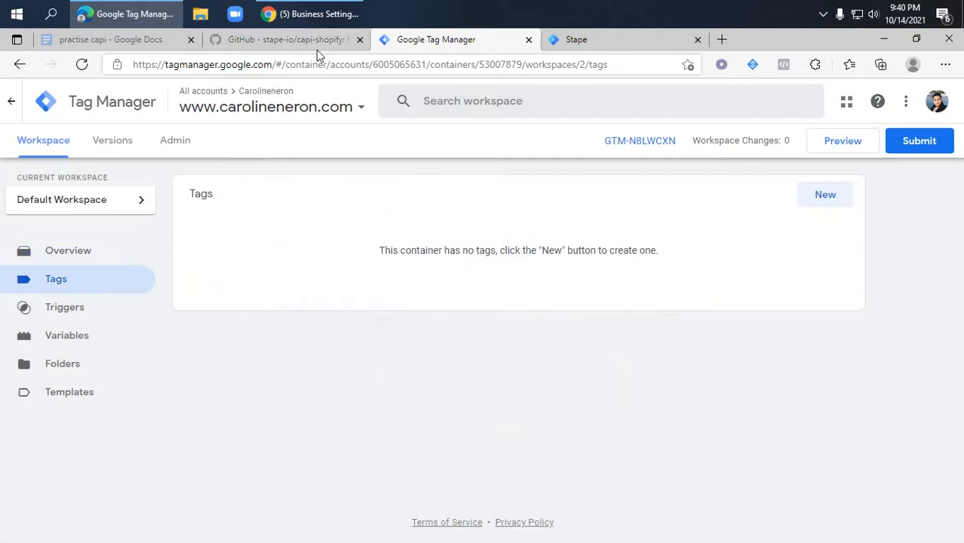
{"action": "left_click", "coordinate": [584, 44]}
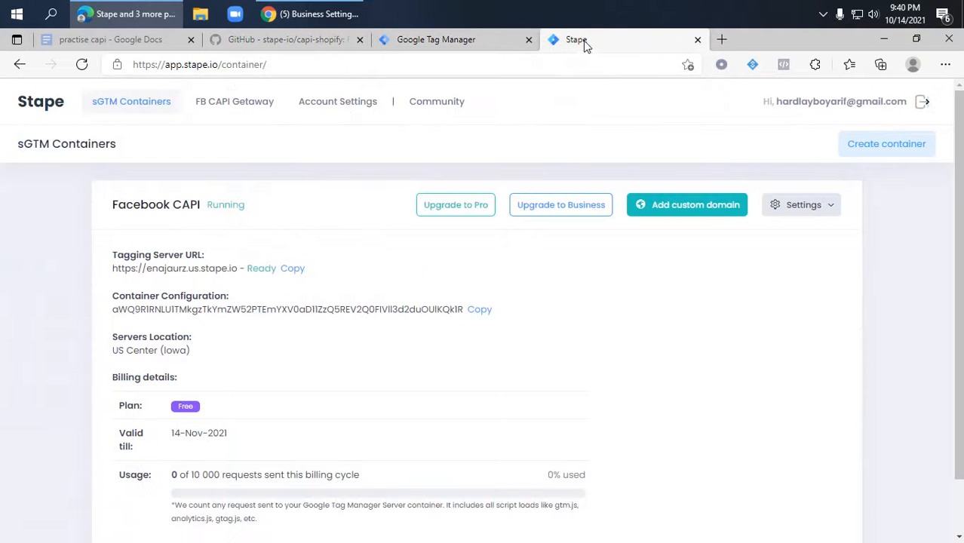
{"action": "left_click", "coordinate": [873, 150]}
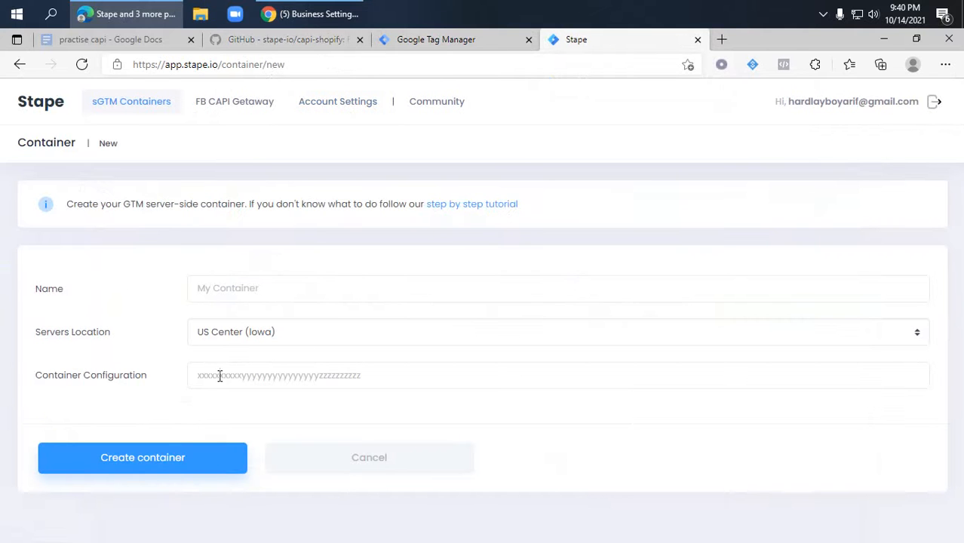
Open the Tag Manager container's administration page and copy carolineneron from the storefront's web address
{"action": "left_click", "coordinate": [426, 39]}
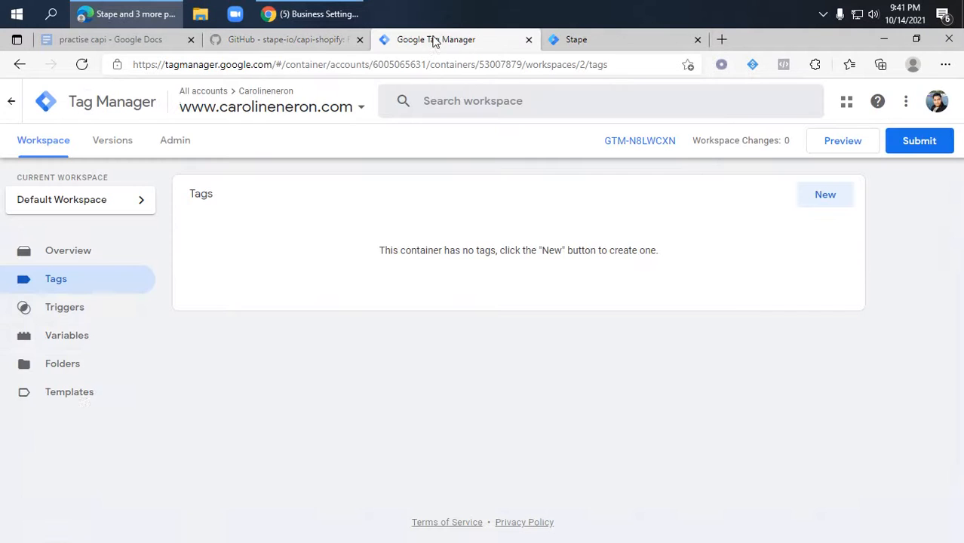
{"action": "left_click", "coordinate": [175, 145]}
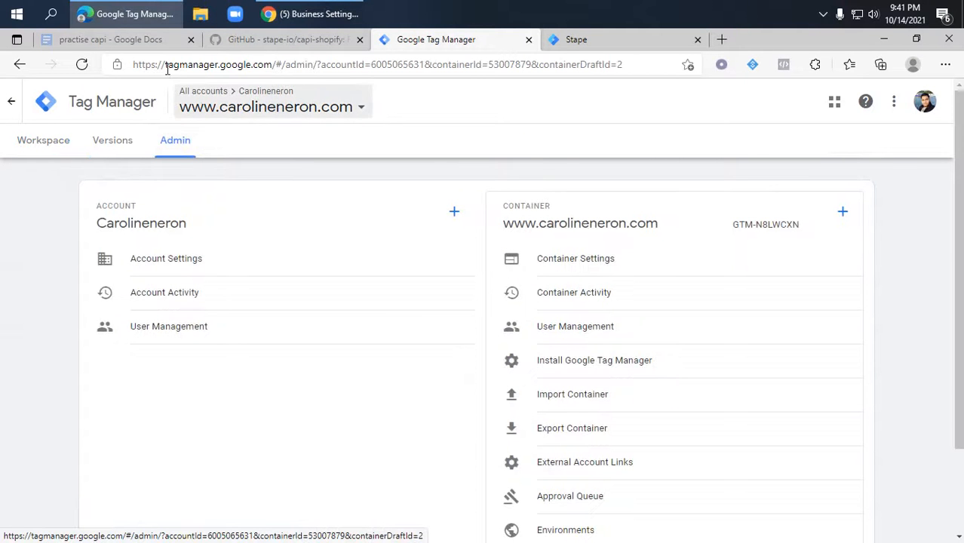
{"action": "left_click", "coordinate": [313, 14]}
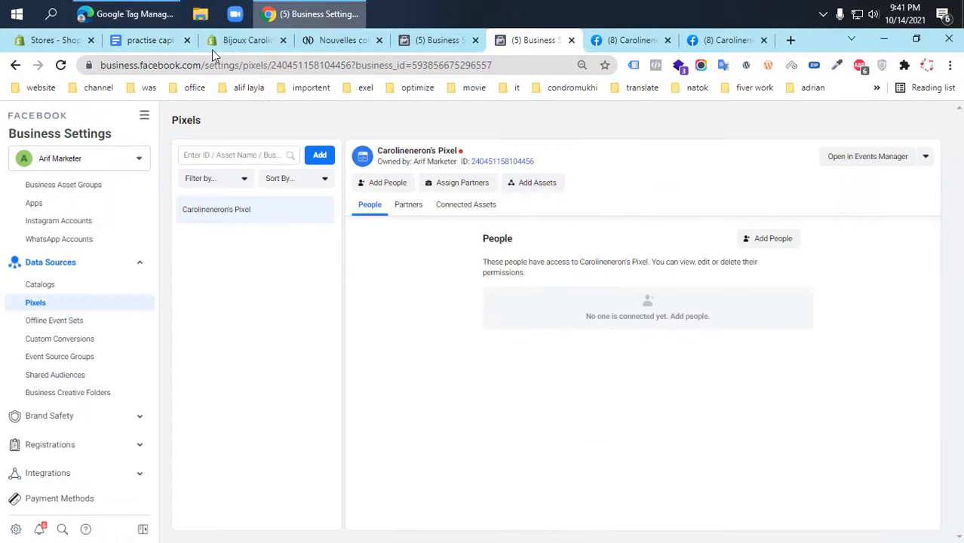
{"action": "left_click", "coordinate": [251, 40]}
{"action": "left_click", "coordinate": [329, 44]}
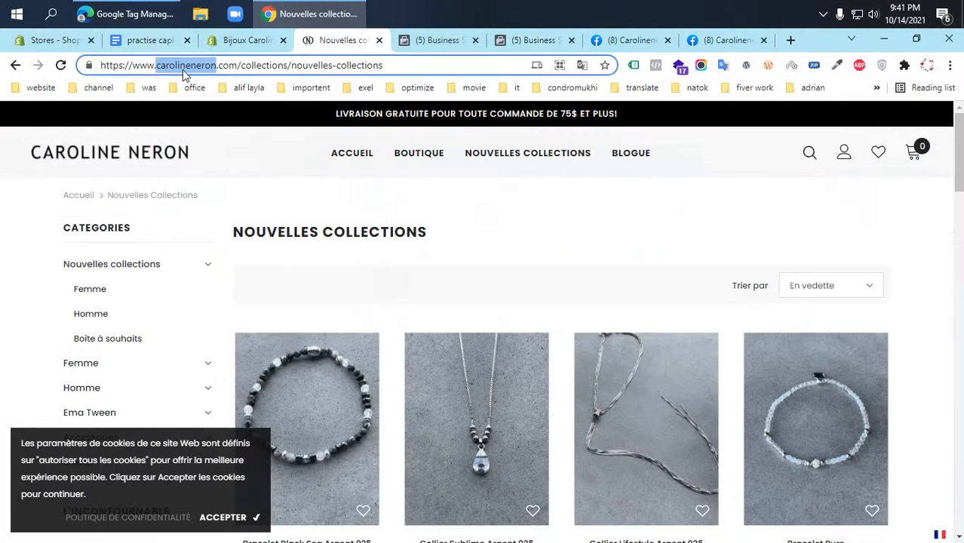
{"action": "left_click", "coordinate": [126, 13]}
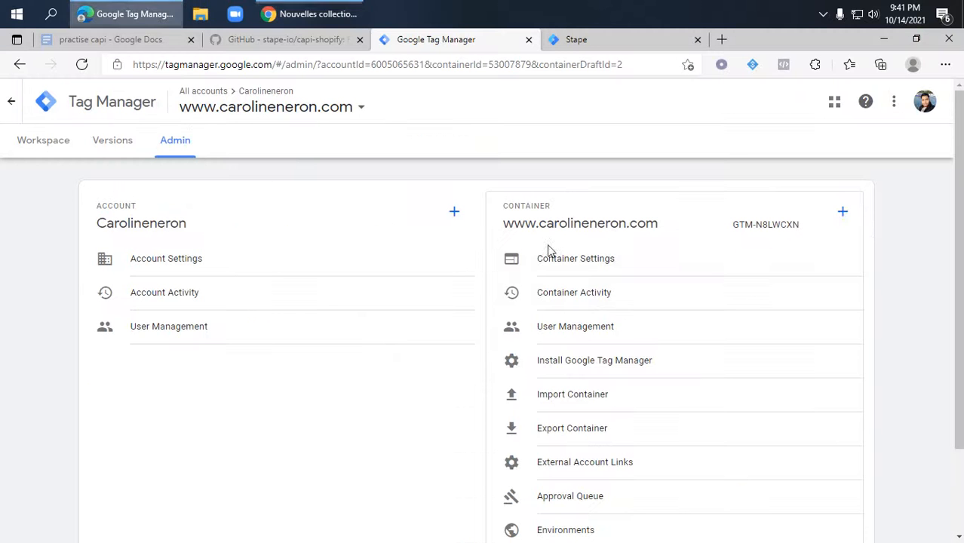
Create a Tag Manager container named "Carolineneron - server" with Server as the target platform
{"action": "left_click", "coordinate": [843, 212]}
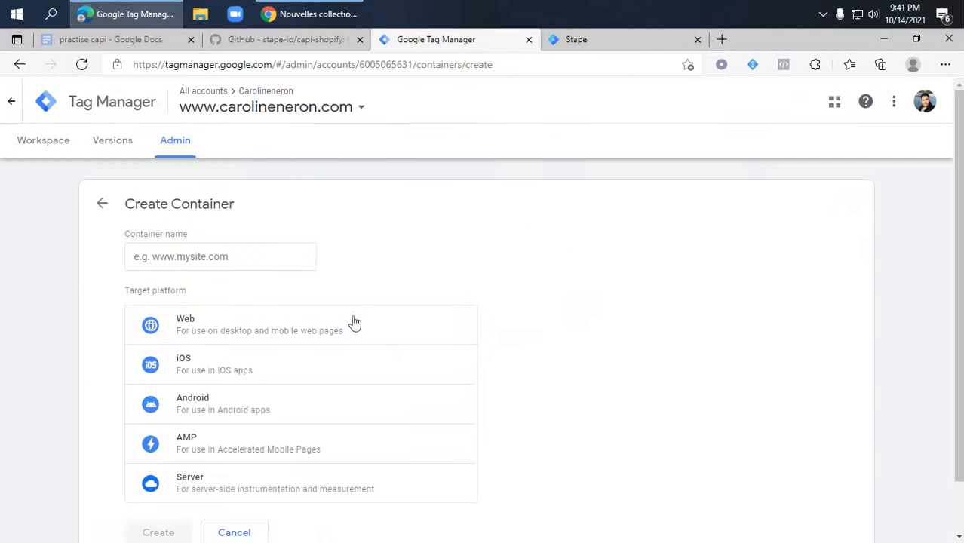
{"action": "left_click", "coordinate": [222, 257]}
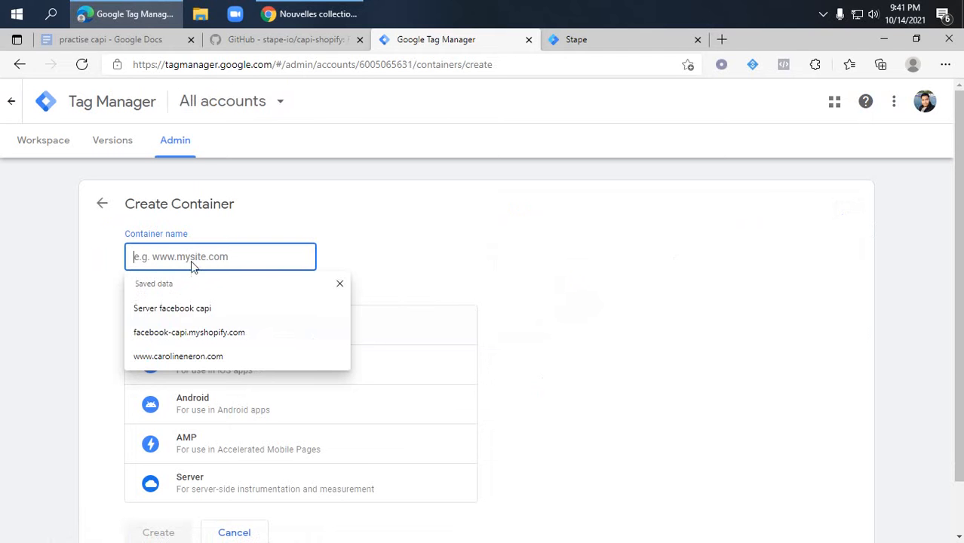
{"action": "type", "text": "carolineneron"}
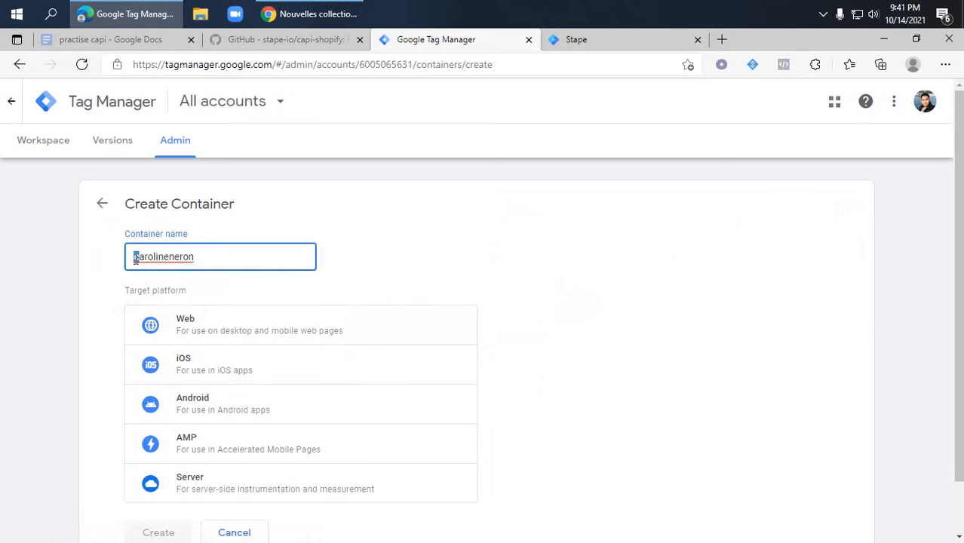
{"action": "type", "text": "C"}
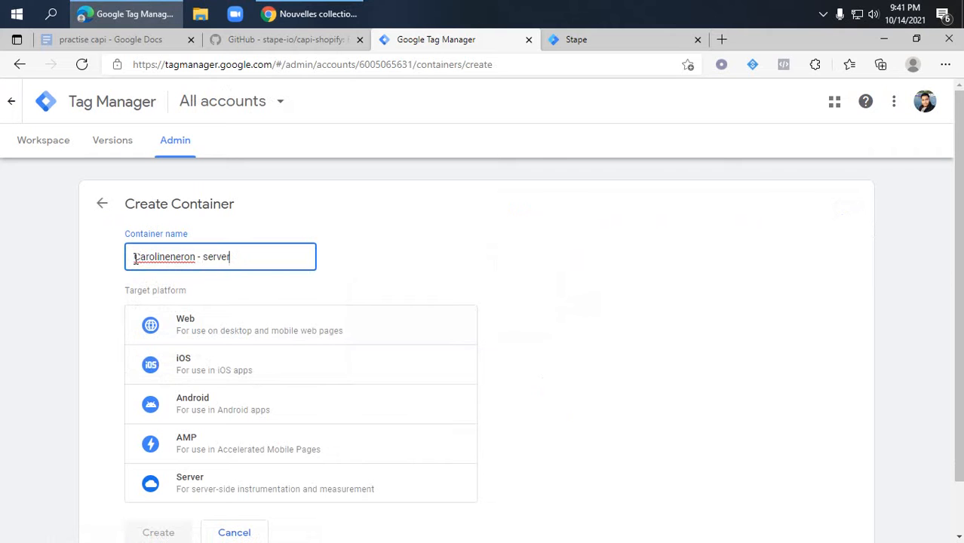
{"action": "left_click", "coordinate": [241, 486]}
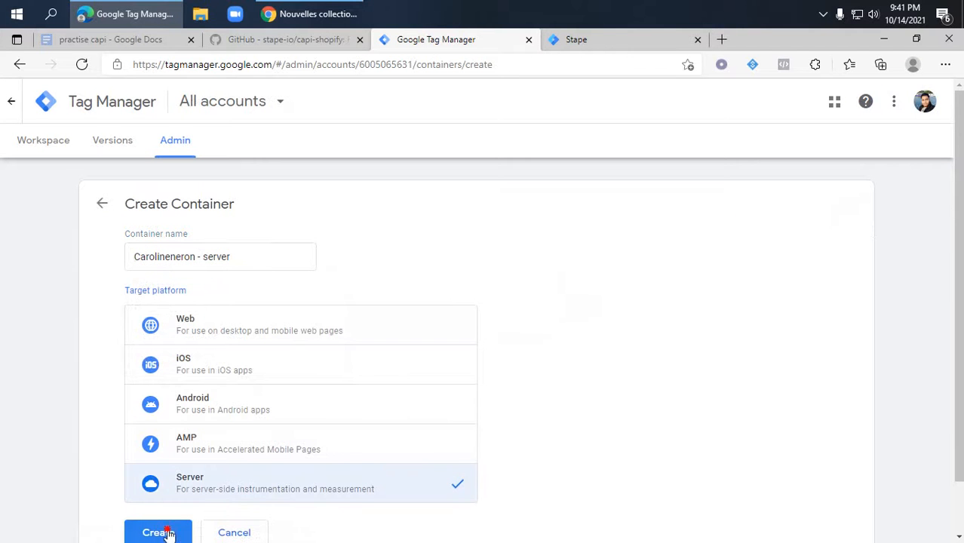
{"action": "left_click", "coordinate": [157, 532]}
{"action": "scroll", "coordinate": [315, 267], "scroll_direction": "down", "scroll_amount": 1}
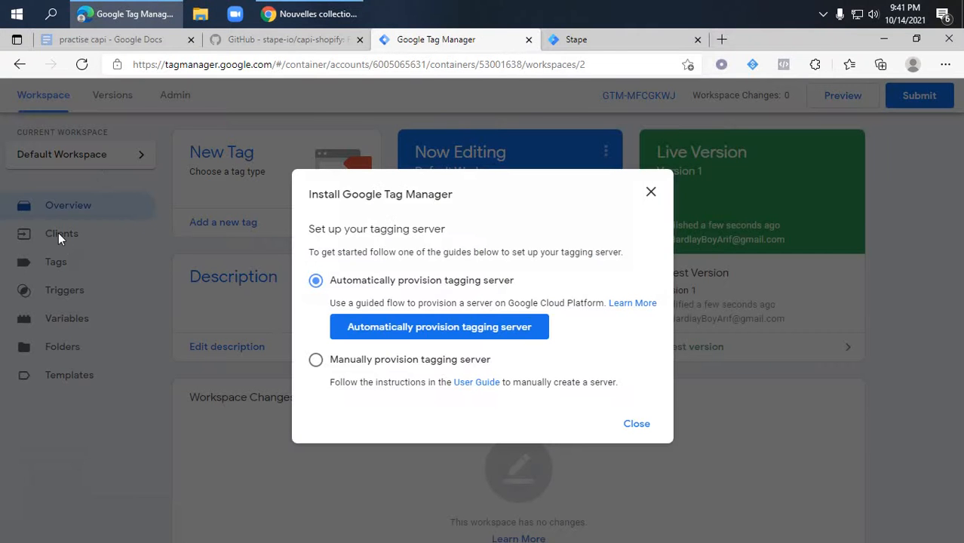
Choose manual provisioning of the tagging server, copy the container config, and paste it as the Container Configuration in Stape
{"action": "left_click", "coordinate": [373, 360]}
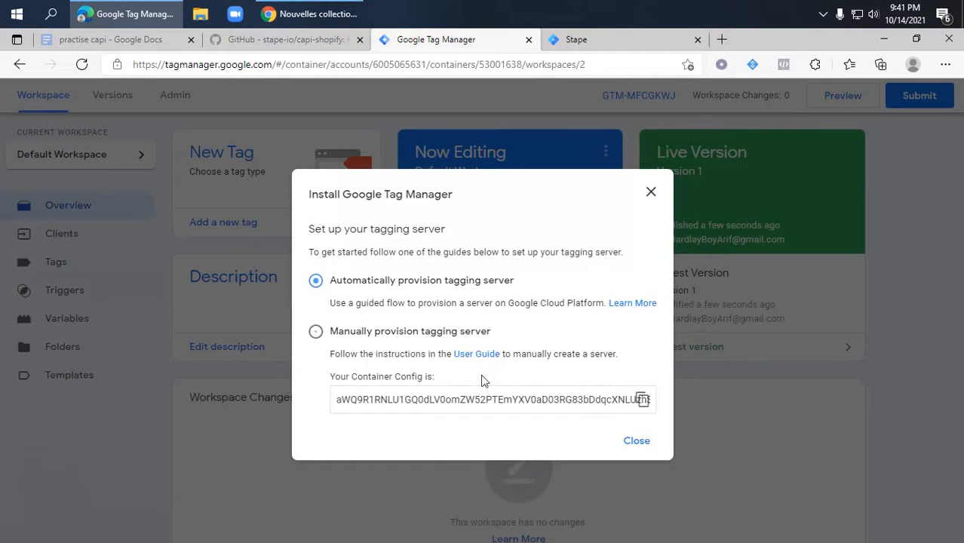
{"action": "left_click", "coordinate": [640, 401]}
{"action": "left_click", "coordinate": [636, 441]}
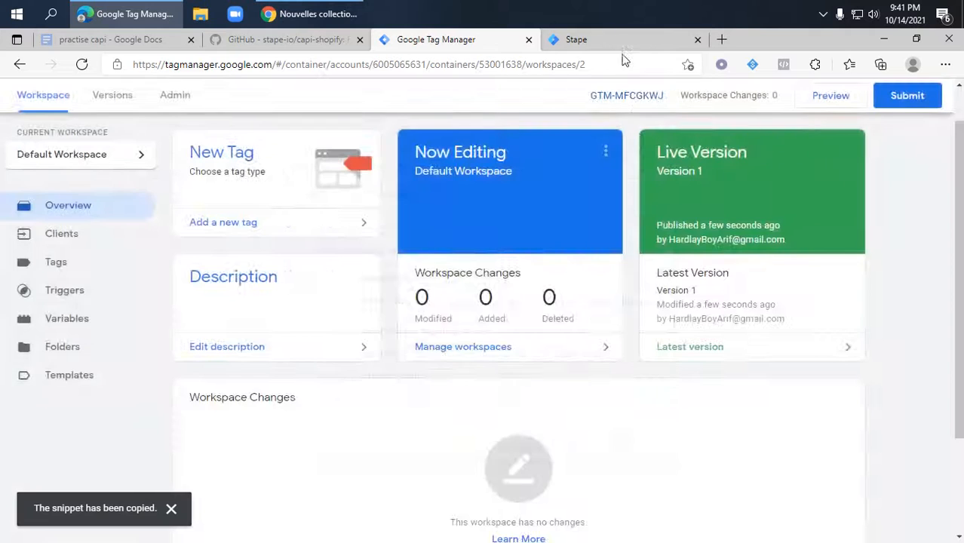
{"action": "key", "text": "ctrl+Tab"}
{"action": "left_click", "coordinate": [301, 368]}
{"action": "key", "text": "ctrl+v"}
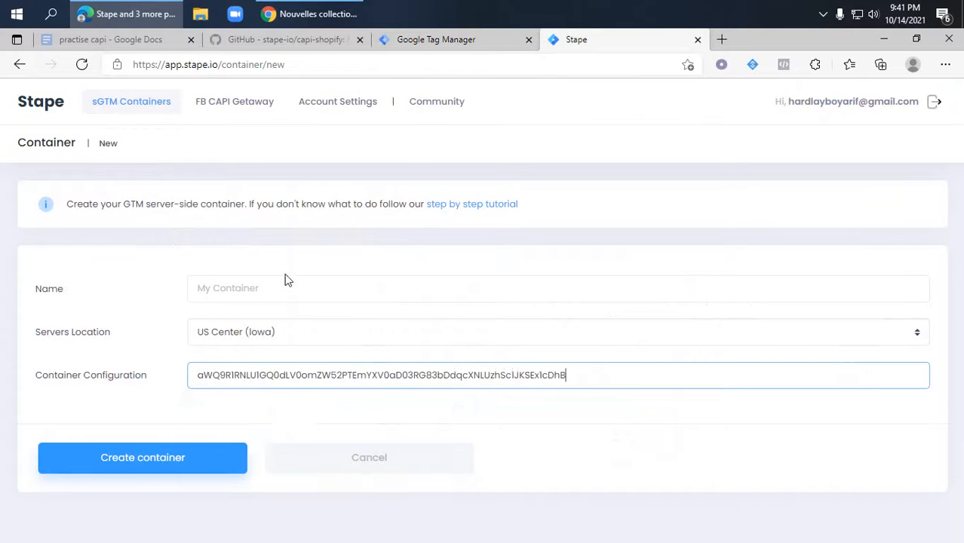
Name the Stape container "Carolineneron" and create it with the US Center (Iowa) server location
{"action": "left_click", "coordinate": [289, 286]}
{"action": "key", "text": "super+v"}
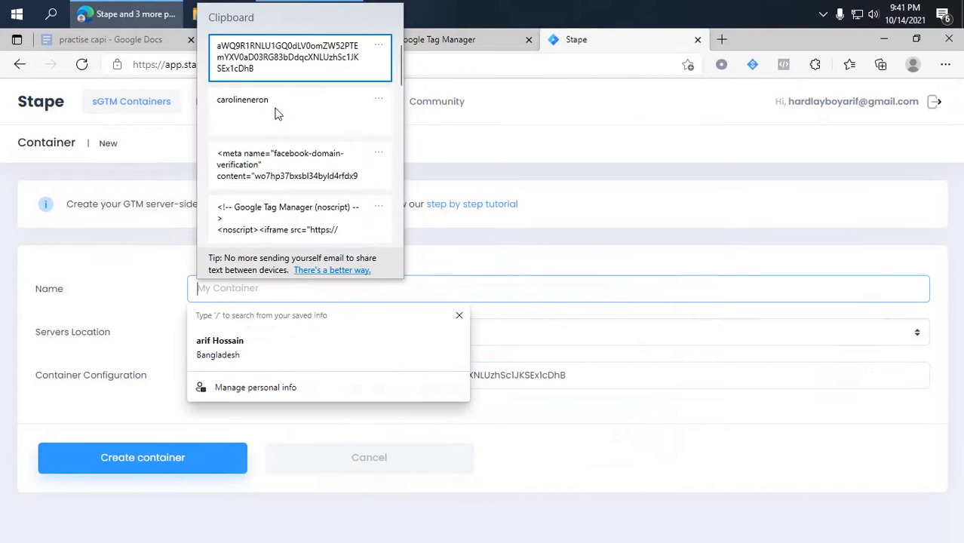
{"action": "left_click", "coordinate": [275, 109]}
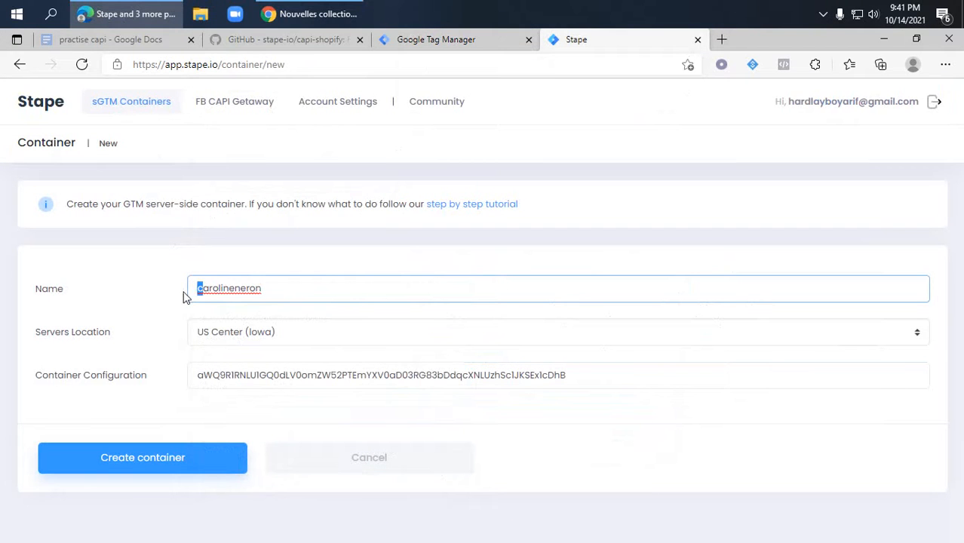
{"action": "type", "text": "C"}
{"action": "left_click", "coordinate": [151, 464]}
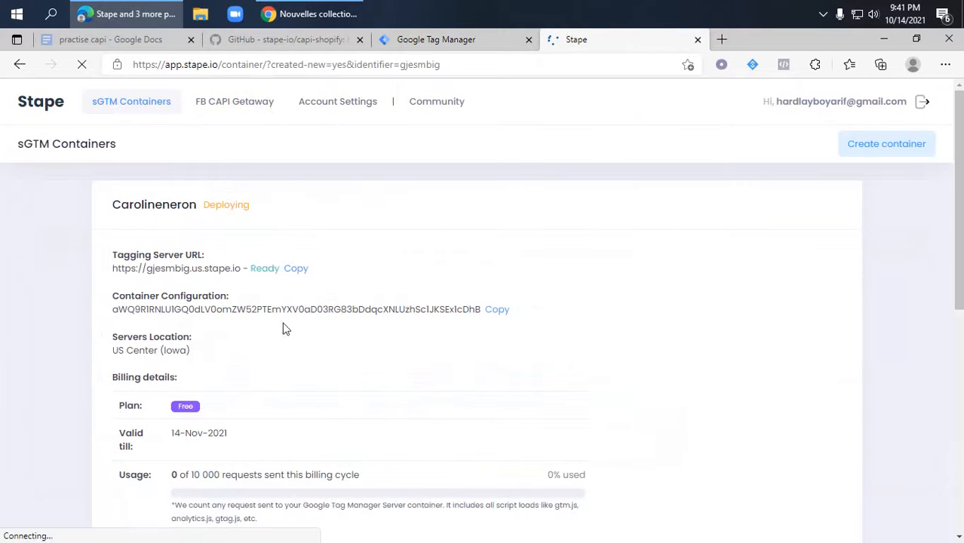
Copy the Carolineneron container's Tagging Server URL from Stape and return to the server container in Tag Manager
{"action": "left_click", "coordinate": [294, 271]}
{"action": "left_click", "coordinate": [426, 42]}
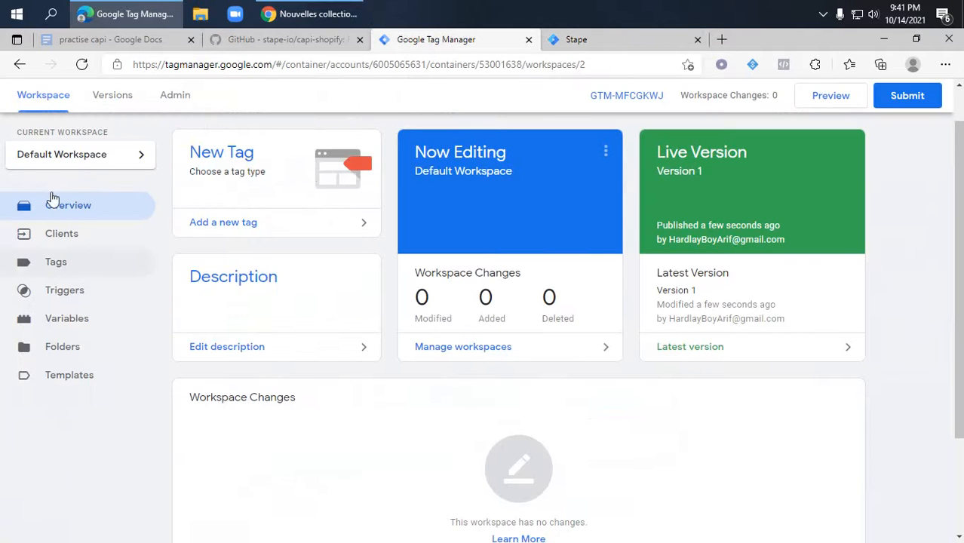
{"action": "scroll", "coordinate": [125, 207], "scroll_direction": "down", "scroll_amount": 1}
{"action": "scroll", "coordinate": [134, 204], "scroll_direction": "up", "scroll_amount": 3}
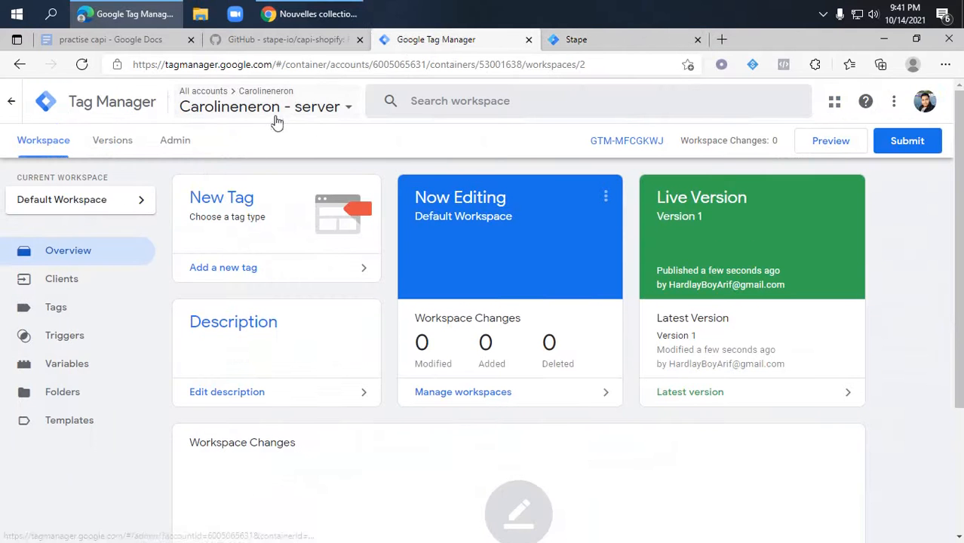
Review the containers in the Facebook Capi and Carolineneron accounts, and reopen the Carolineneron - server container
{"action": "left_click", "coordinate": [320, 114]}
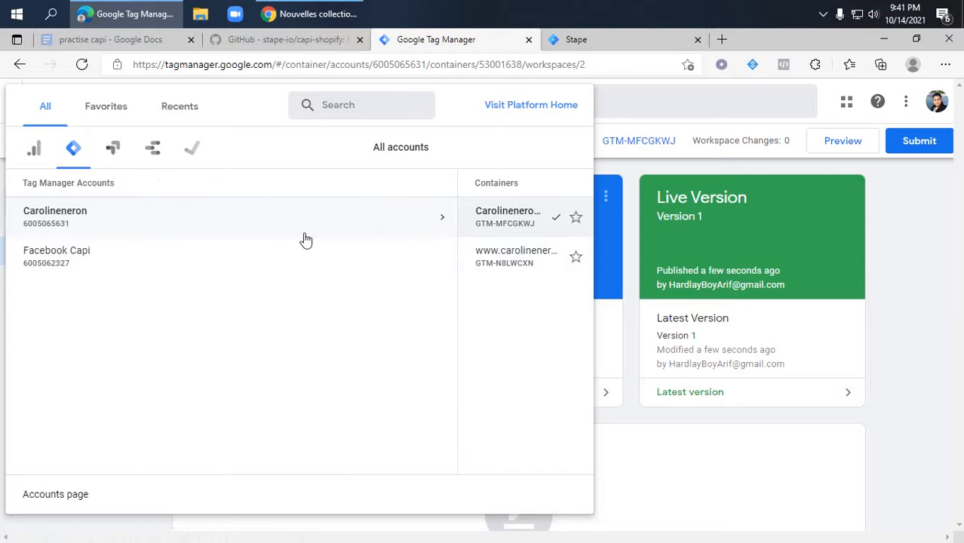
{"action": "left_click", "coordinate": [81, 258]}
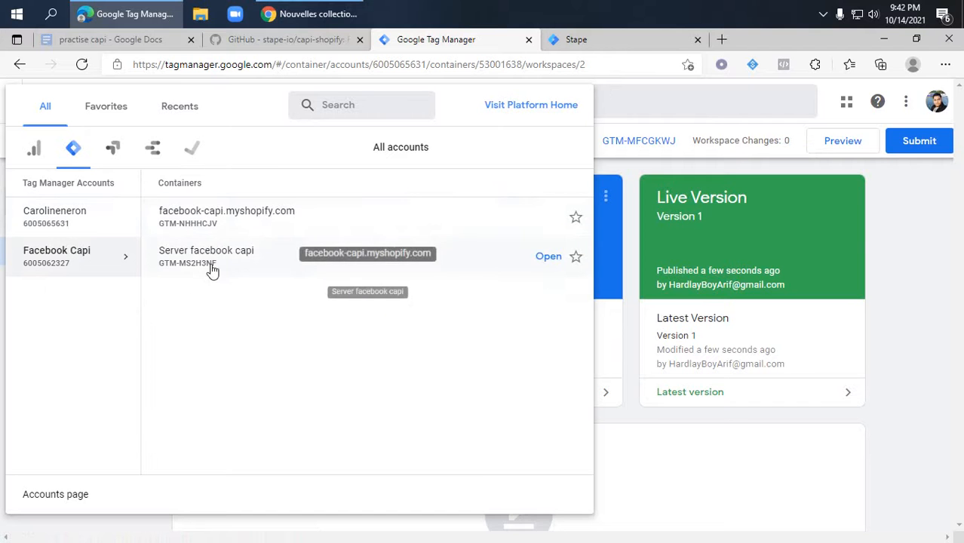
{"action": "left_click", "coordinate": [91, 220]}
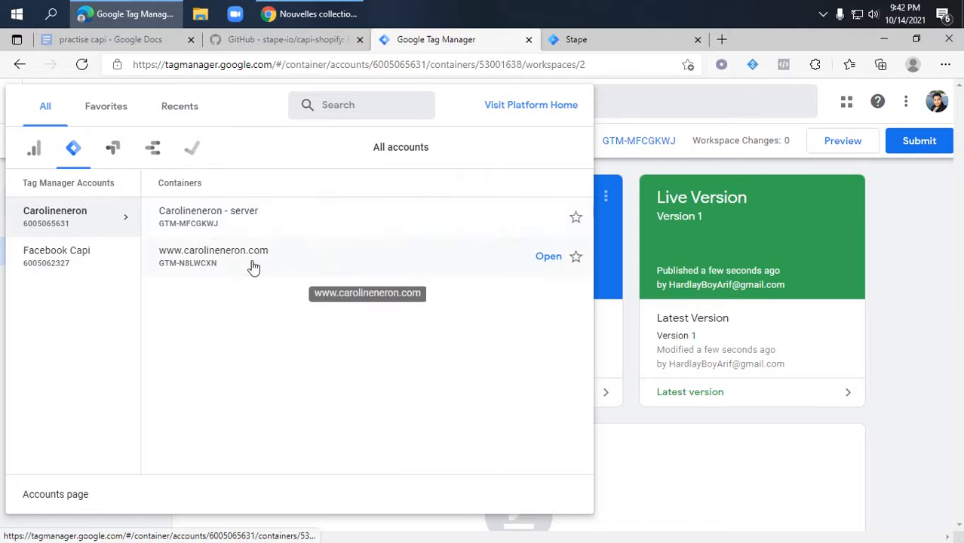
{"action": "left_click", "coordinate": [466, 220]}
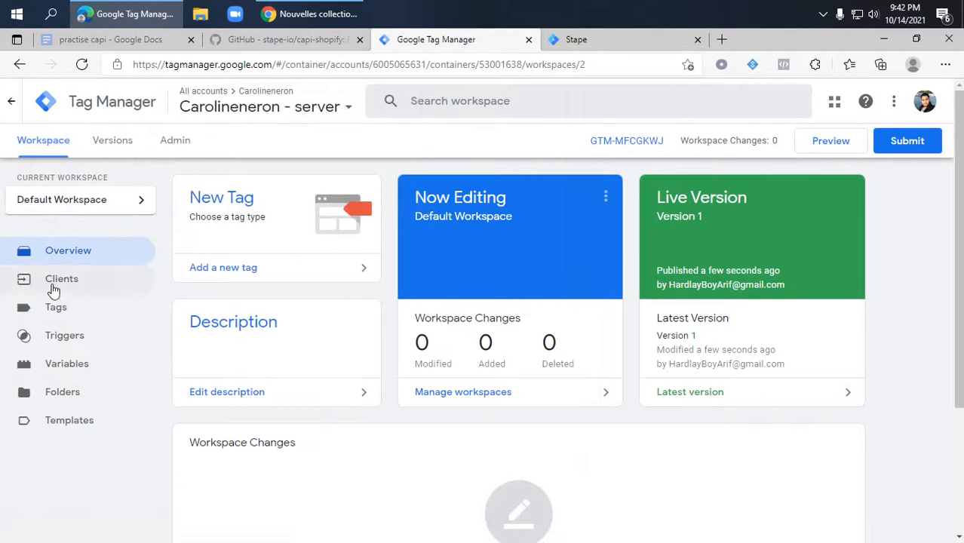
Open the settings of the Carolineneron - server container and view the manual provisioning option for its tagging server
{"action": "left_click", "coordinate": [175, 144]}
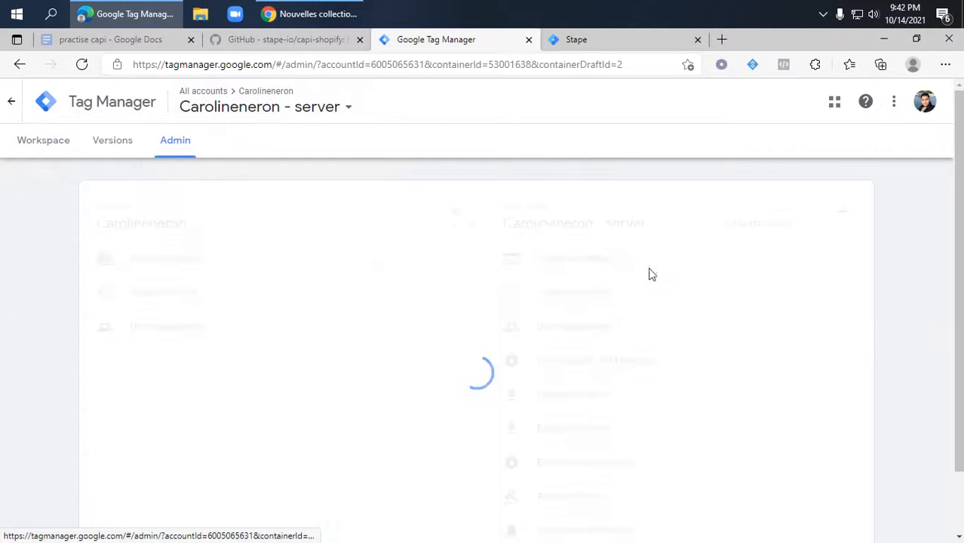
{"action": "left_click", "coordinate": [592, 260]}
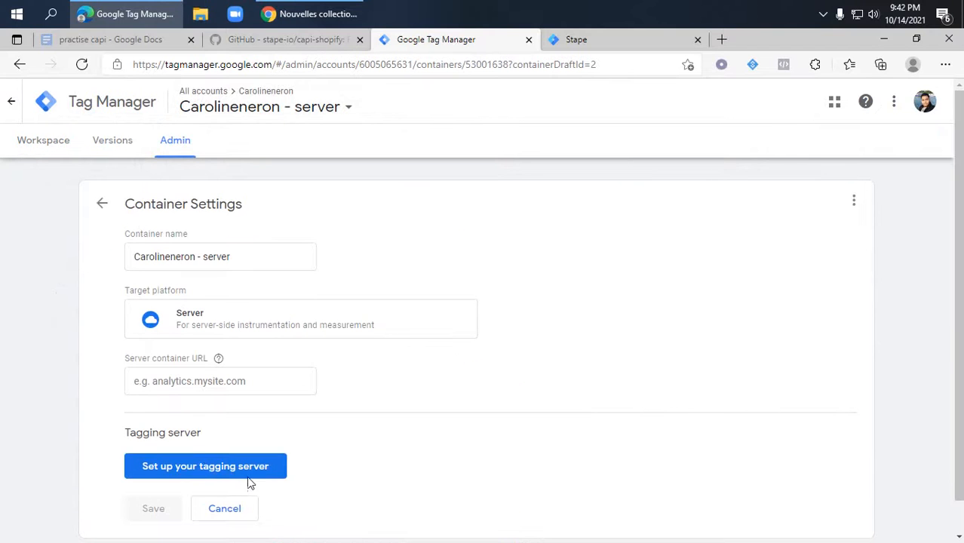
{"action": "scroll", "coordinate": [192, 452], "scroll_direction": "down", "scroll_amount": 1}
{"action": "left_click", "coordinate": [218, 430]}
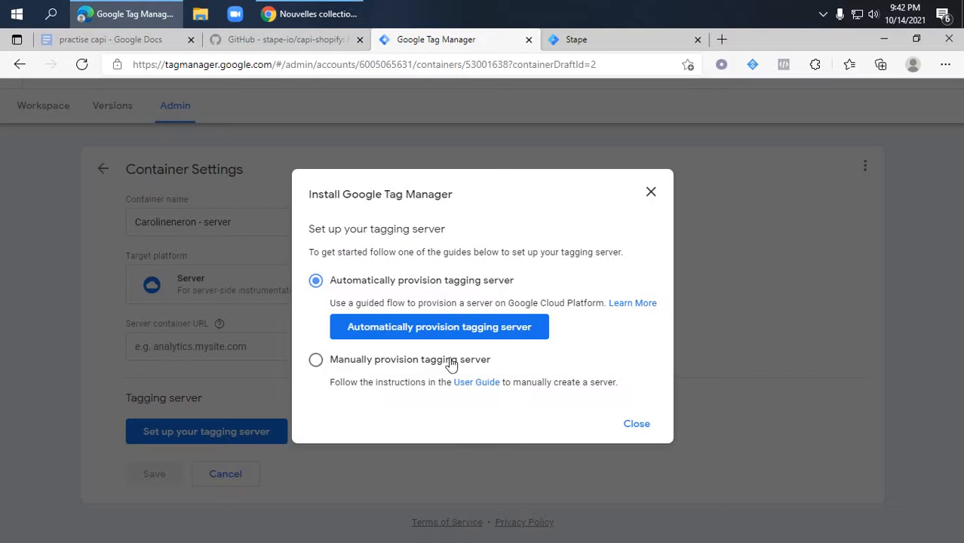
{"action": "left_click", "coordinate": [317, 361]}
{"action": "left_click", "coordinate": [636, 442]}
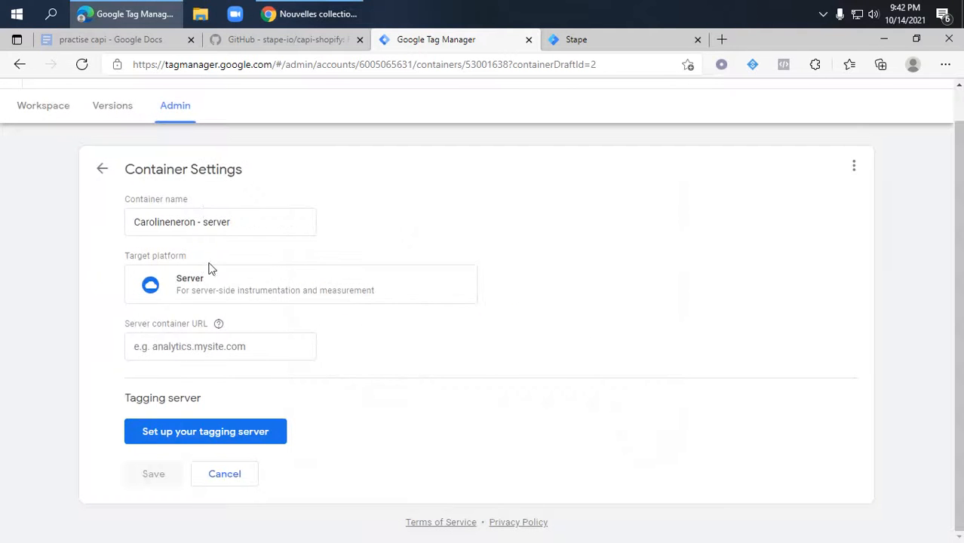
{"action": "left_click", "coordinate": [205, 220]}
{"action": "left_click", "coordinate": [179, 343]}
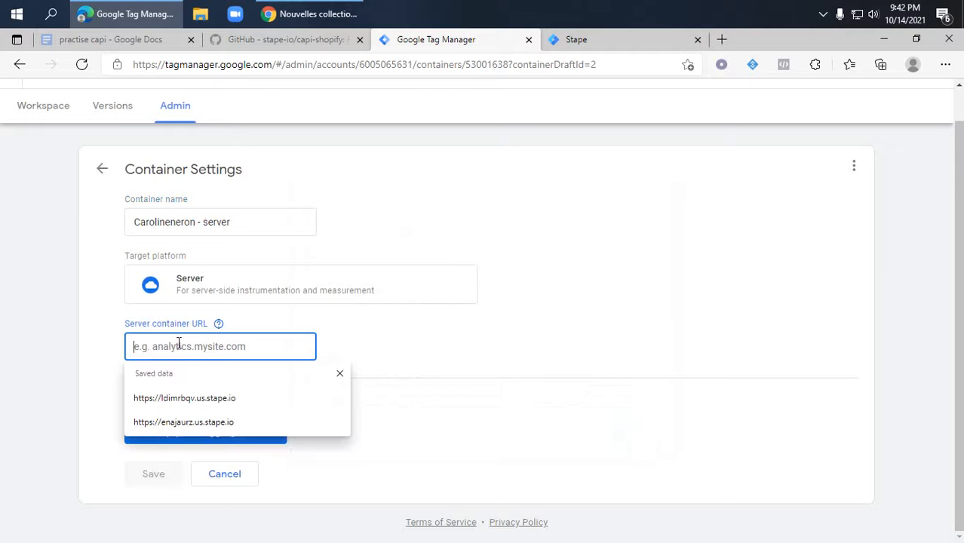
{"action": "key", "text": "Down"}
{"action": "key", "text": "Down"}
{"action": "key", "text": "Return"}
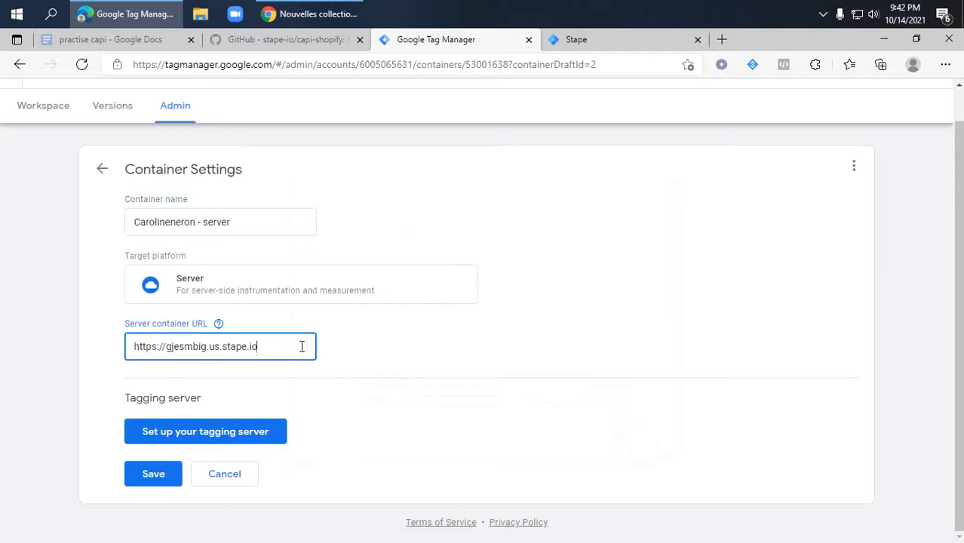
{"action": "left_click", "coordinate": [626, 39]}
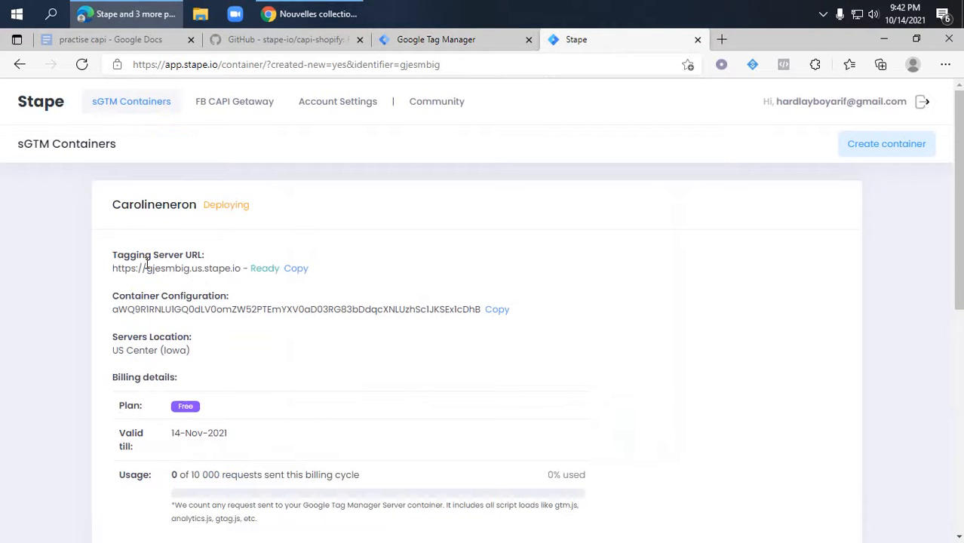
{"action": "left_click", "coordinate": [441, 39]}
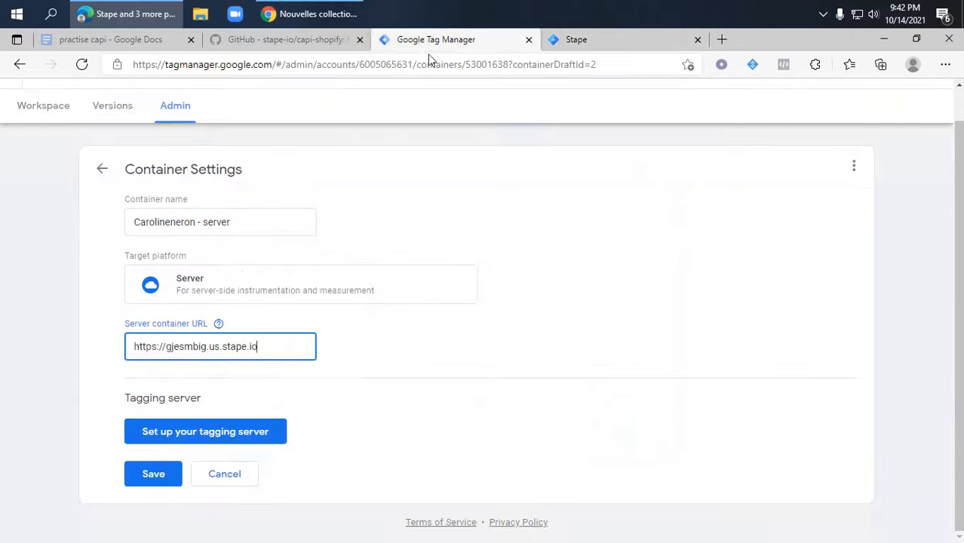
Choose manual provisioning for the tagging server, save the Carolineneron - server container settings, and leave them
{"action": "left_click", "coordinate": [167, 436]}
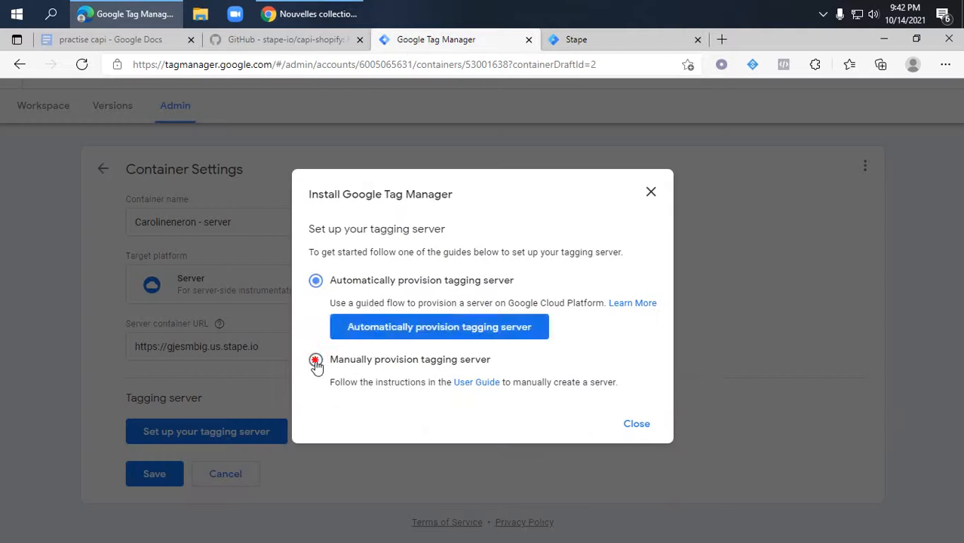
{"action": "left_click", "coordinate": [315, 361]}
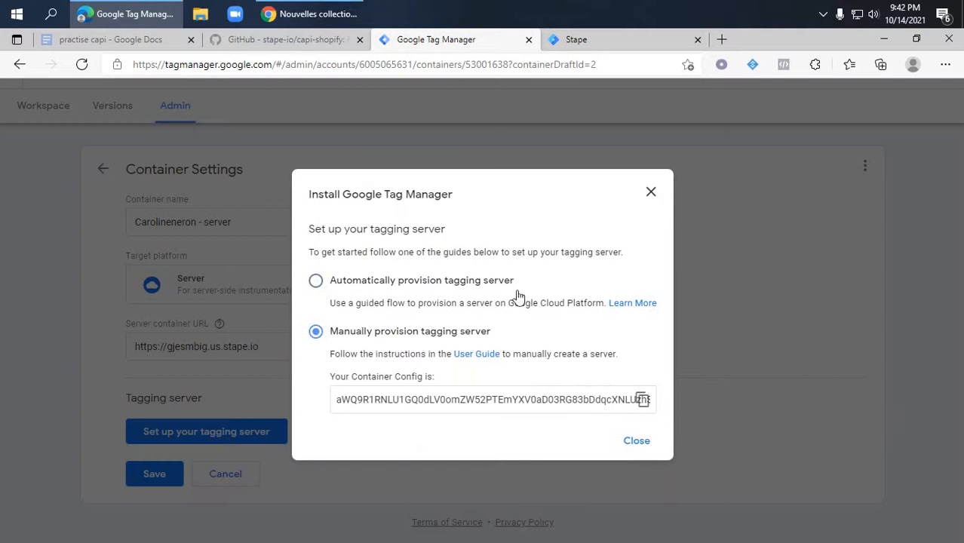
{"action": "left_click", "coordinate": [637, 442]}
{"action": "left_click", "coordinate": [149, 480]}
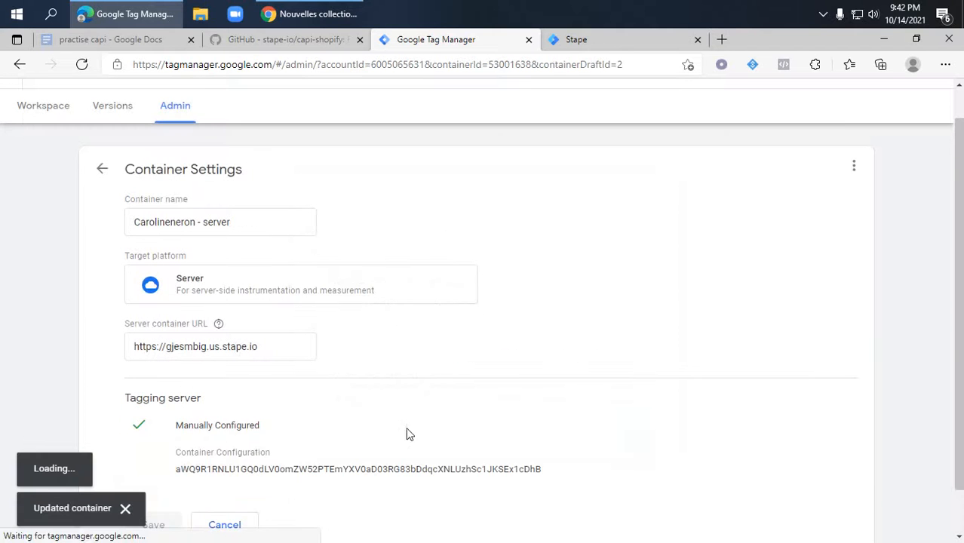
{"action": "scroll", "coordinate": [193, 392], "scroll_direction": "down", "scroll_amount": 1}
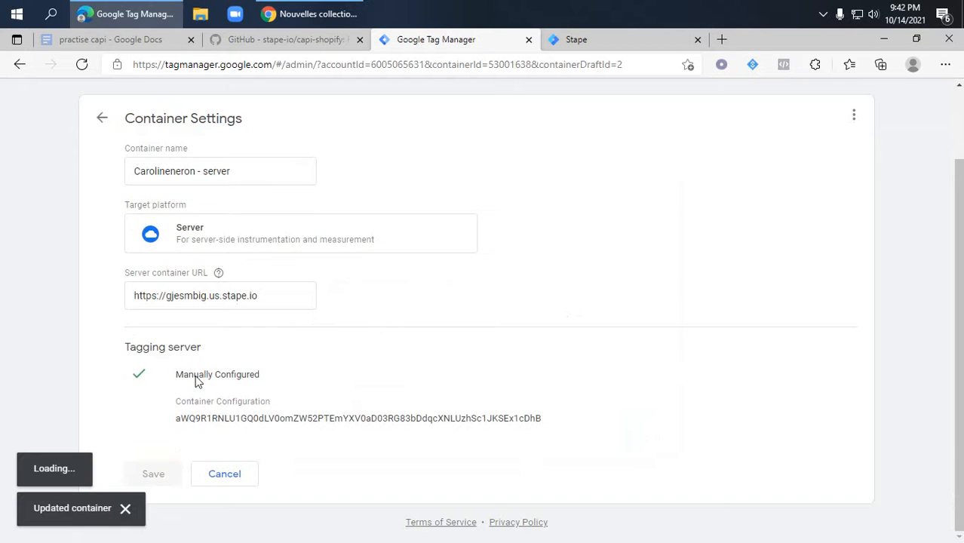
{"action": "left_click", "coordinate": [224, 471]}
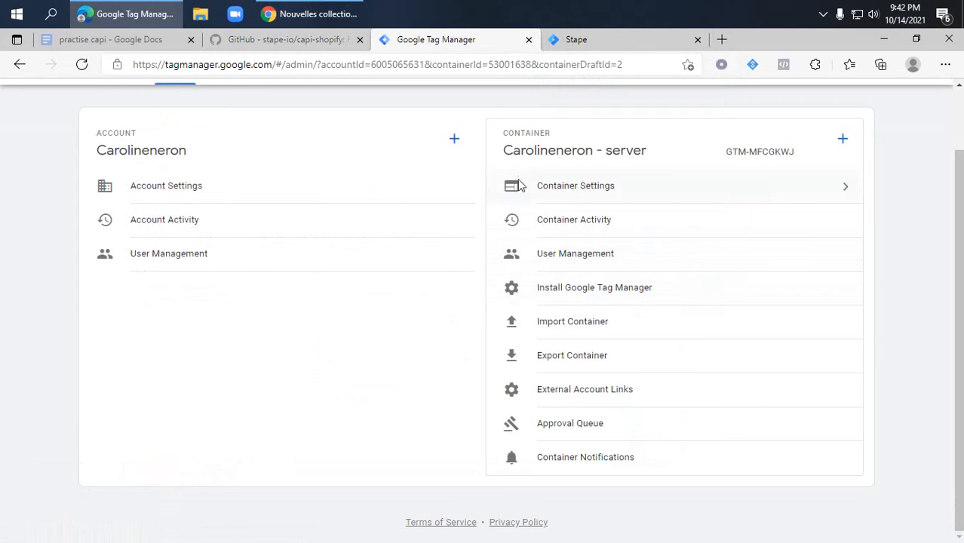
{"action": "left_click", "coordinate": [280, 39]}
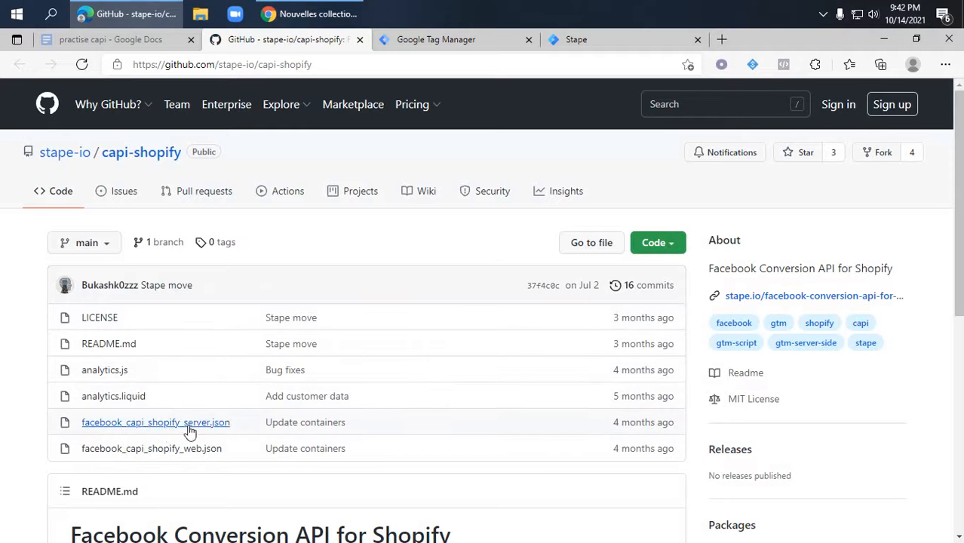
{"action": "left_click", "coordinate": [427, 44]}
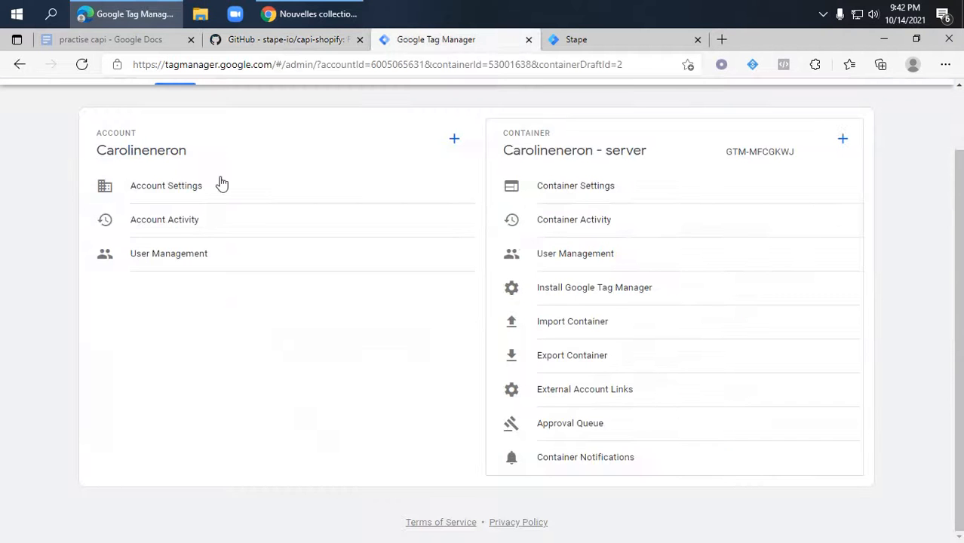
{"action": "scroll", "coordinate": [512, 237], "scroll_direction": "up", "scroll_amount": 2}
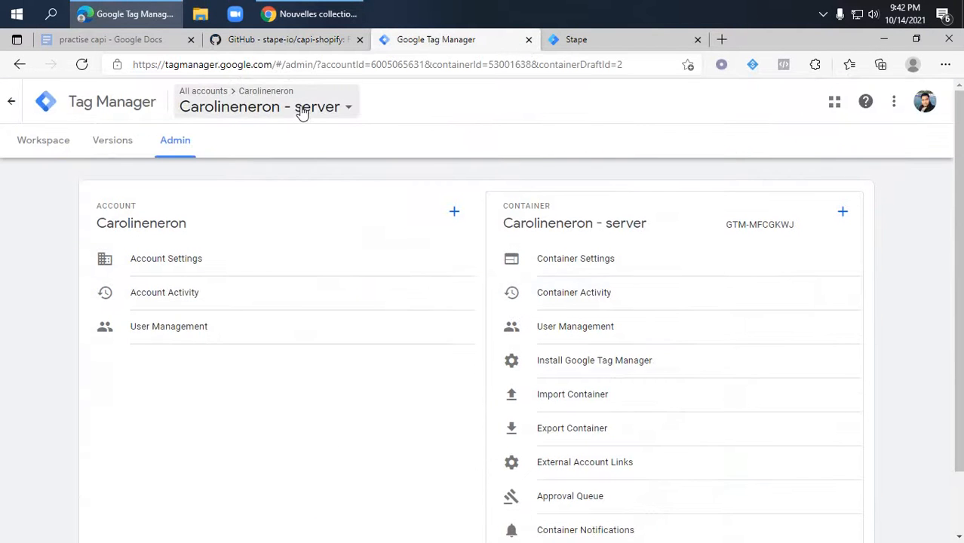
{"action": "left_click", "coordinate": [300, 112]}
{"action": "right_click", "coordinate": [246, 262]}
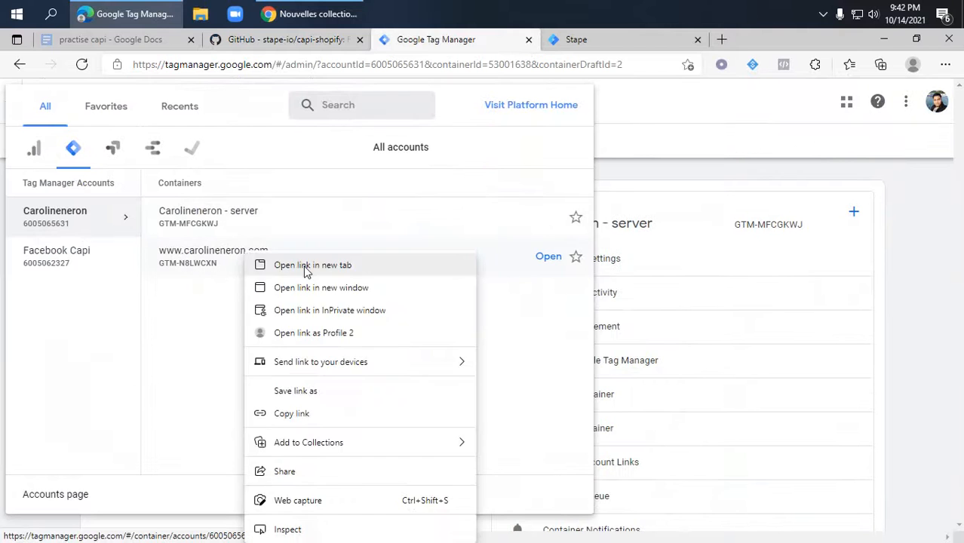
{"action": "left_click", "coordinate": [311, 265]}
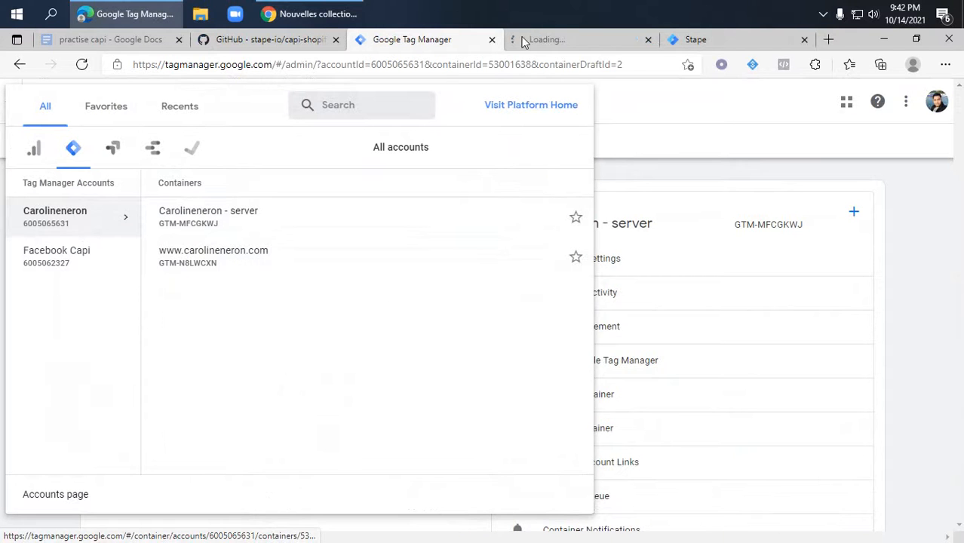
{"action": "left_click", "coordinate": [560, 42]}
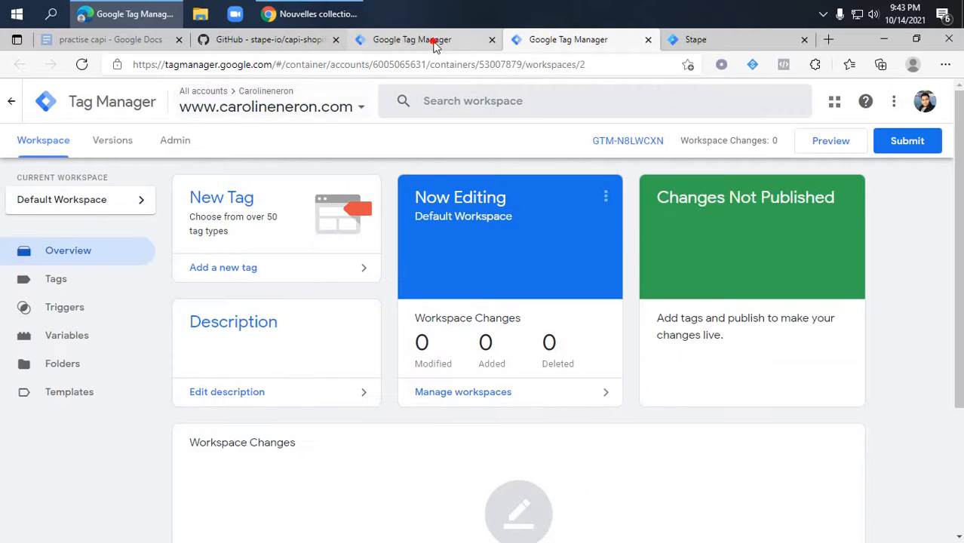
Import facebook_capi_shopify_server.json into the existing Default Workspace of the Carolineneron - server container with the Overwrite option
{"action": "left_click", "coordinate": [430, 39]}
{"action": "left_click", "coordinate": [665, 129]}
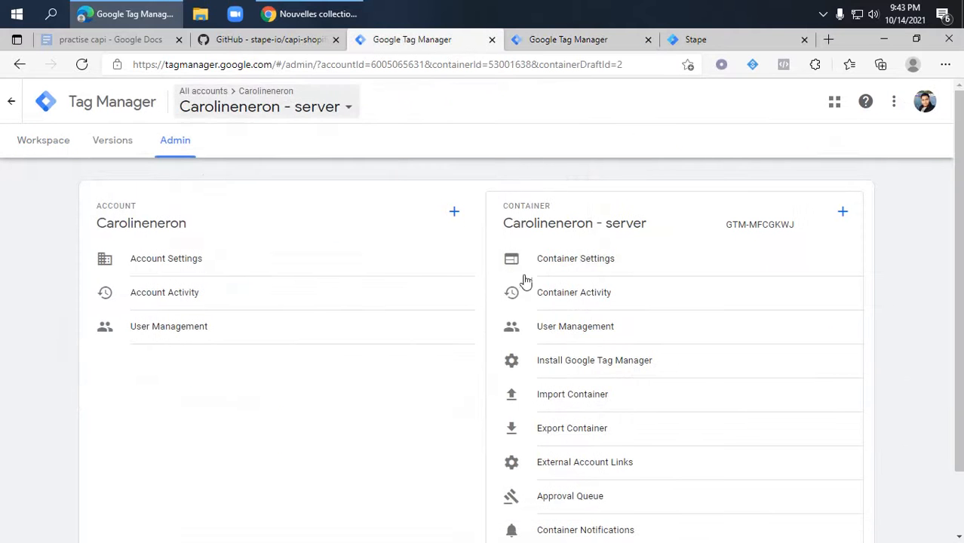
{"action": "left_click", "coordinate": [587, 395]}
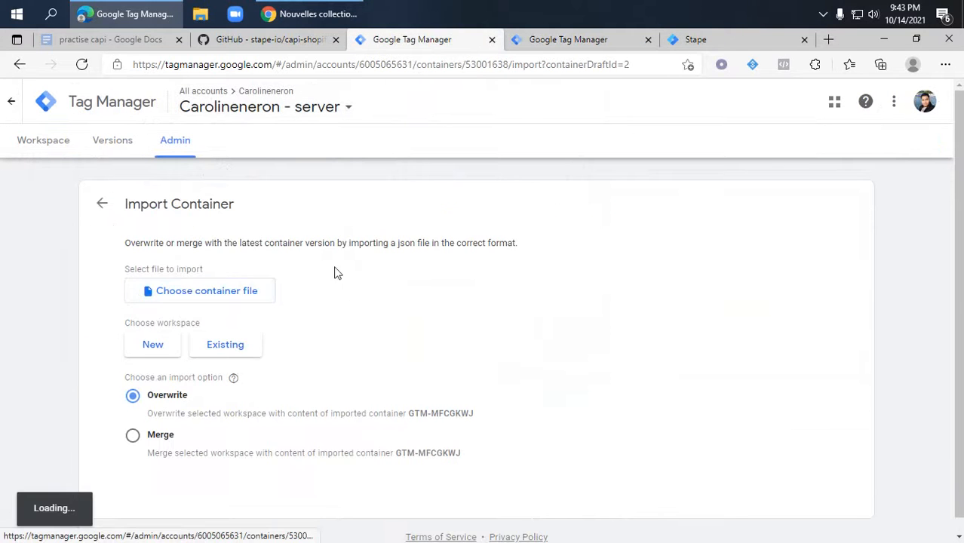
{"action": "left_click", "coordinate": [192, 294]}
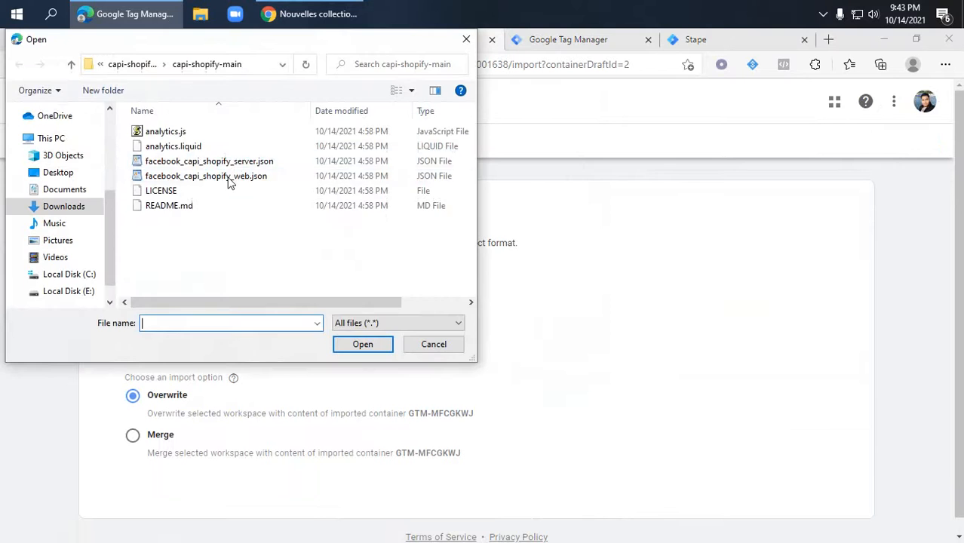
{"action": "left_click", "coordinate": [247, 162]}
{"action": "double_click", "coordinate": [247, 162]}
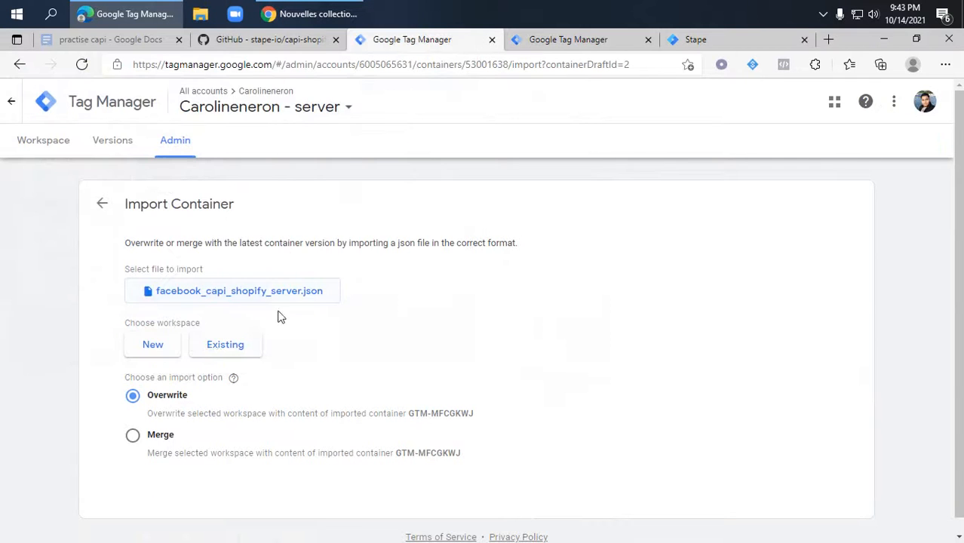
{"action": "left_click", "coordinate": [218, 349]}
{"action": "left_click", "coordinate": [288, 162]}
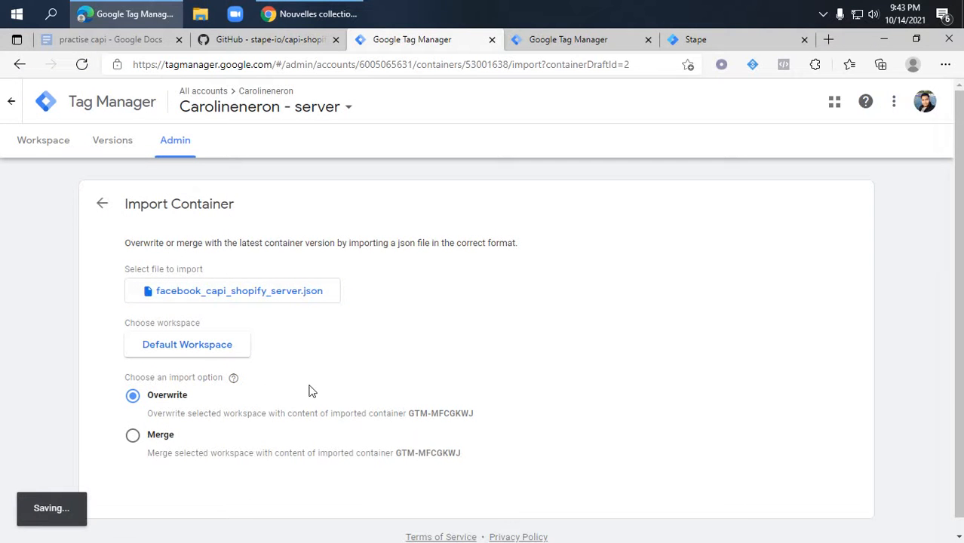
{"action": "scroll", "coordinate": [308, 387], "scroll_direction": "down", "scroll_amount": 3}
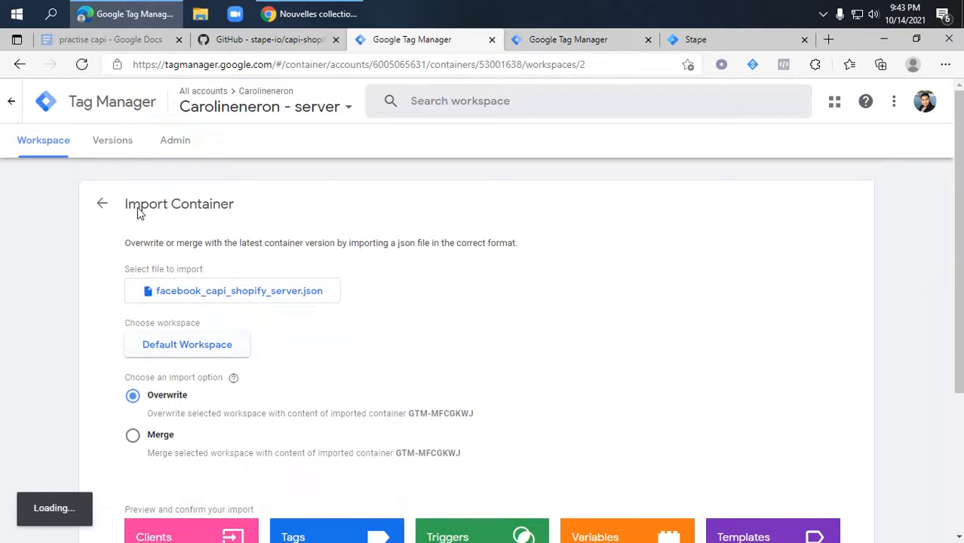
Review the imported triggers, tags and variables in the server container's workspace
{"action": "left_click", "coordinate": [76, 155]}
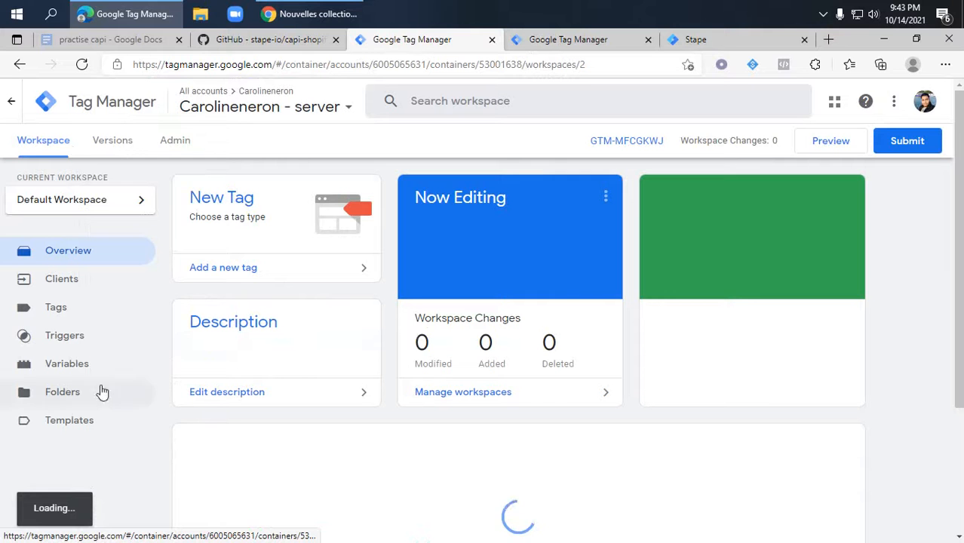
{"action": "left_click", "coordinate": [79, 338]}
{"action": "left_click", "coordinate": [76, 308]}
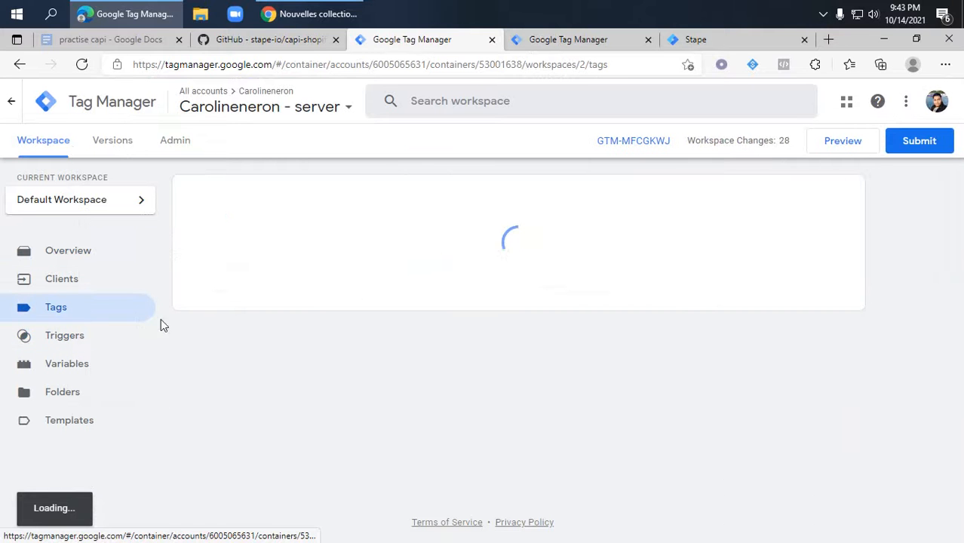
{"action": "left_click", "coordinate": [73, 365]}
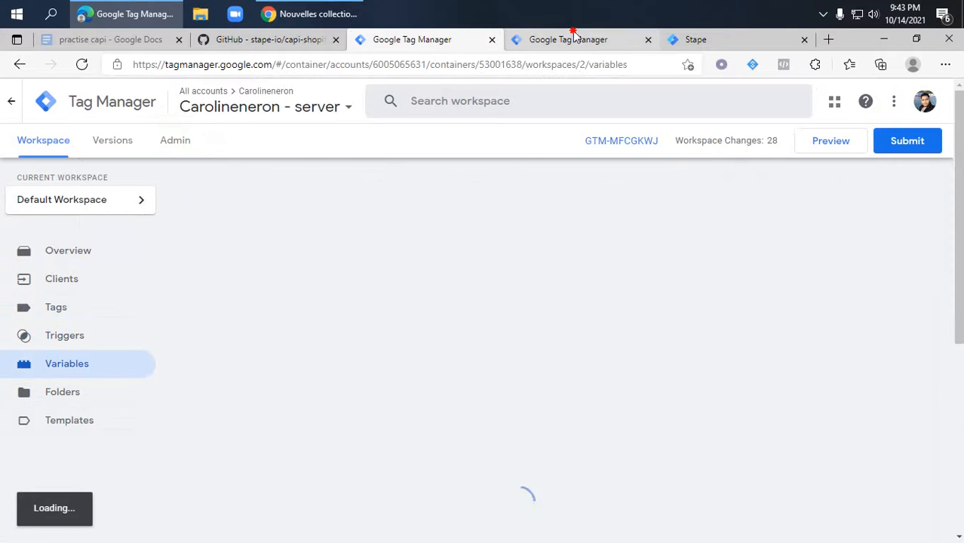
{"action": "left_click", "coordinate": [573, 39]}
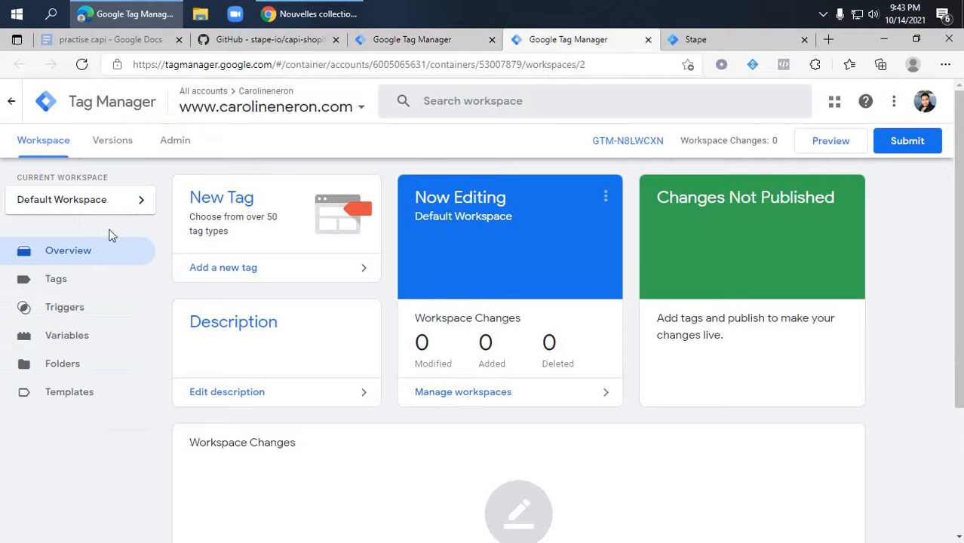
{"action": "left_click", "coordinate": [172, 142]}
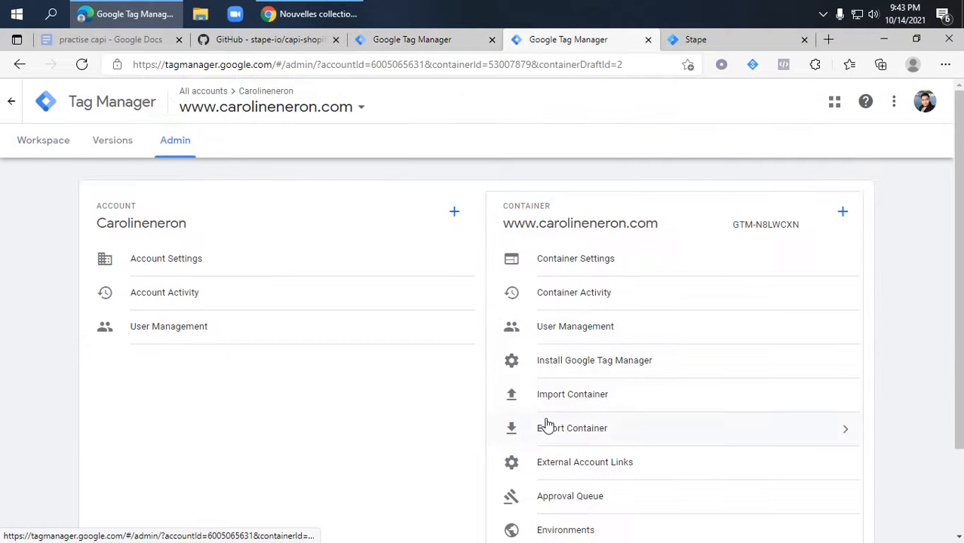
{"action": "left_click", "coordinate": [580, 402]}
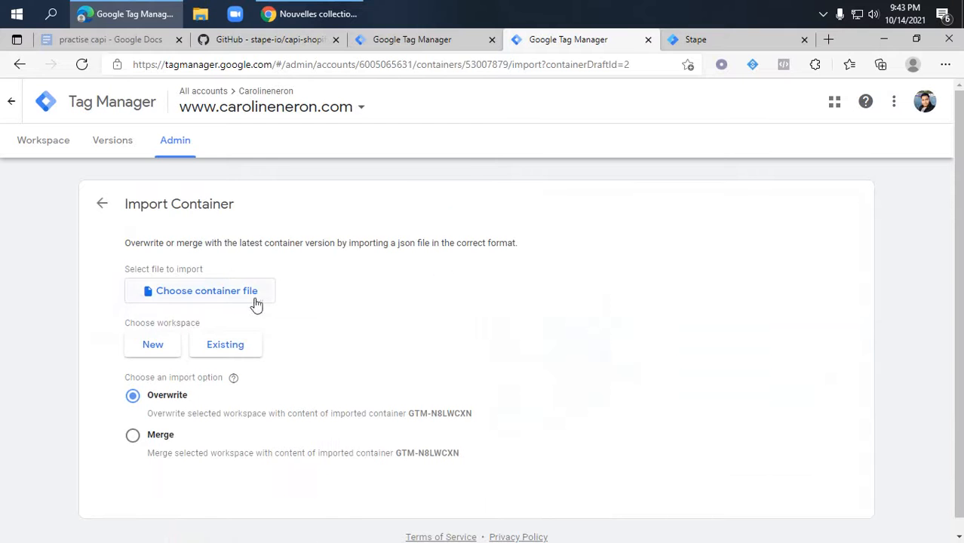
{"action": "left_click", "coordinate": [257, 304]}
{"action": "double_click", "coordinate": [256, 176]}
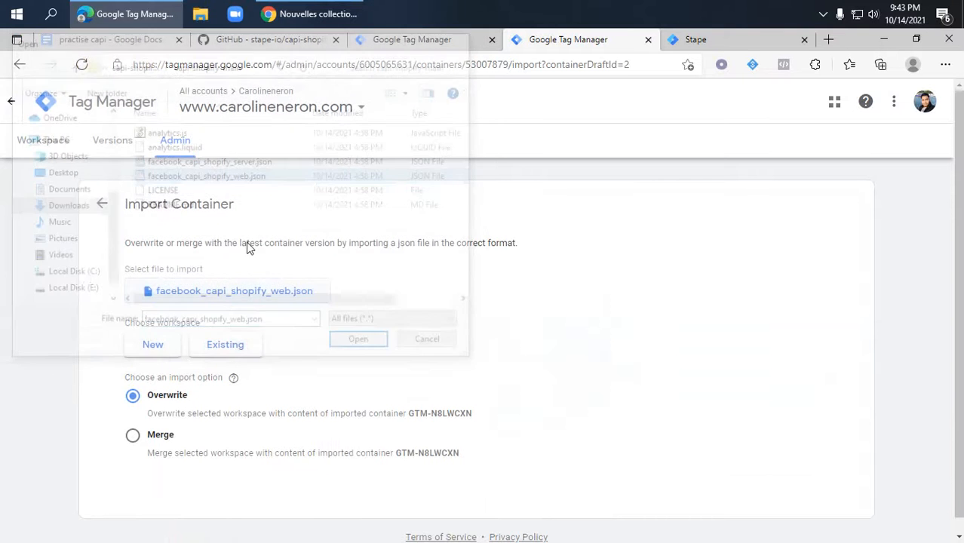
{"action": "left_click", "coordinate": [235, 344]}
{"action": "left_click", "coordinate": [303, 172]}
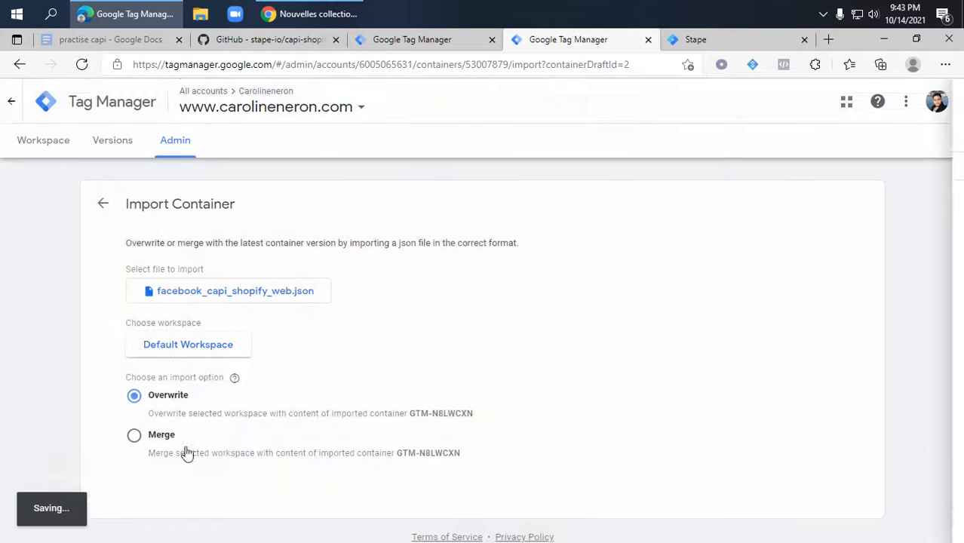
{"action": "scroll", "coordinate": [188, 471], "scroll_direction": "down", "scroll_amount": 1}
{"action": "scroll", "coordinate": [188, 479], "scroll_direction": "down", "scroll_amount": 3}
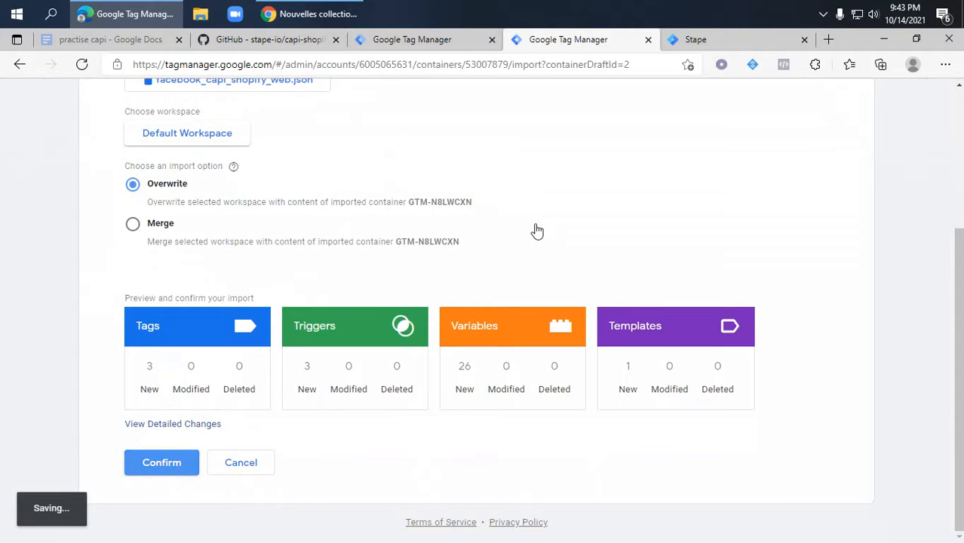
Refresh the Carolineneron container's status in Stape, and look over the web and server containers and the GitHub repository
{"action": "left_click", "coordinate": [697, 40]}
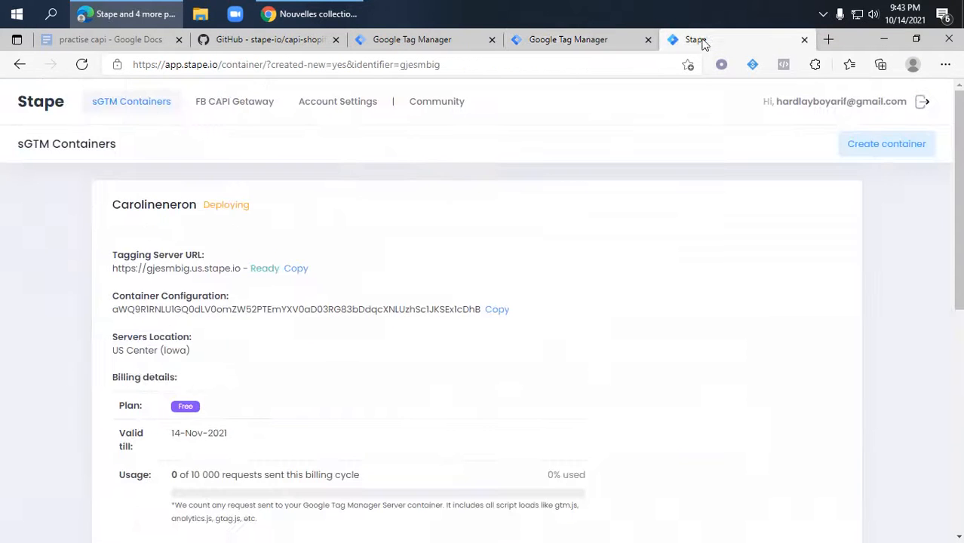
{"action": "left_click", "coordinate": [83, 66]}
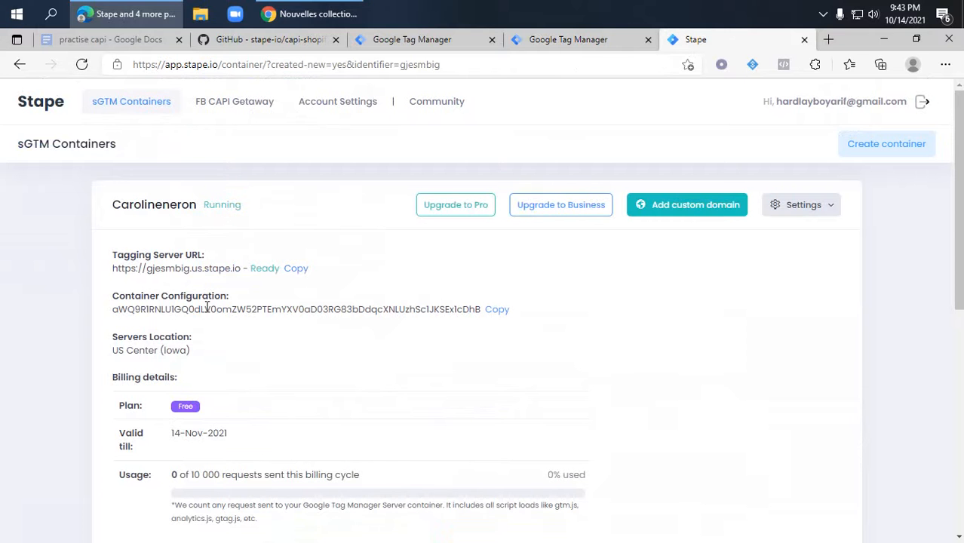
{"action": "left_click", "coordinate": [564, 42]}
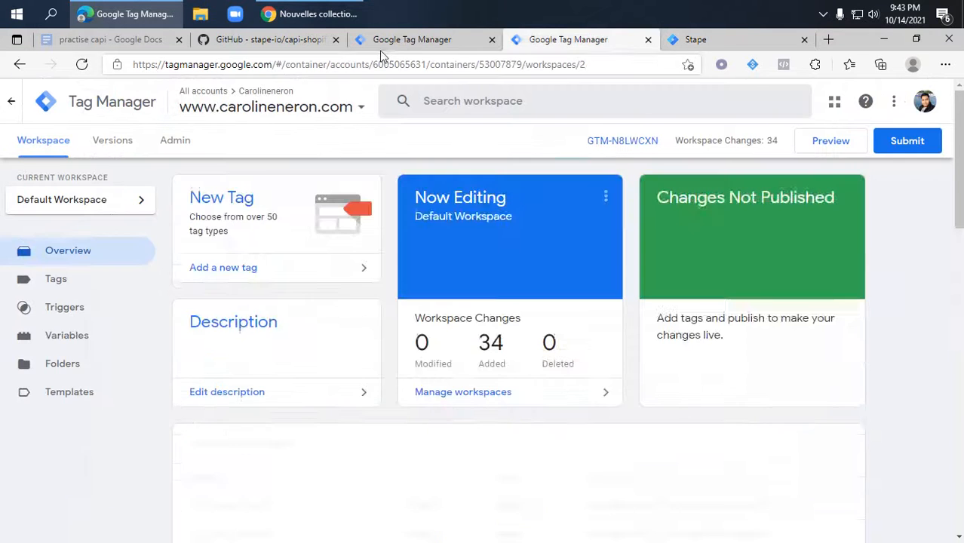
{"action": "left_click", "coordinate": [407, 41]}
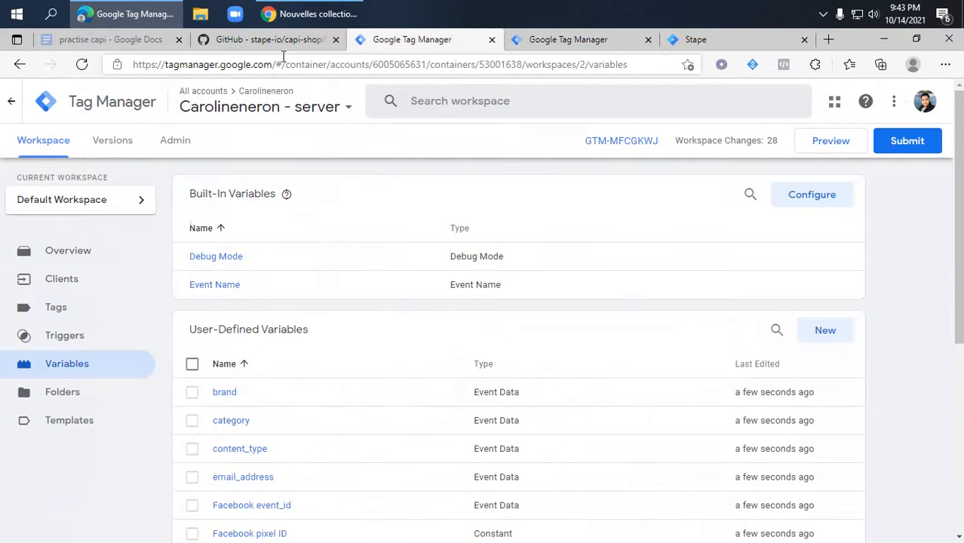
{"action": "left_click", "coordinate": [260, 39]}
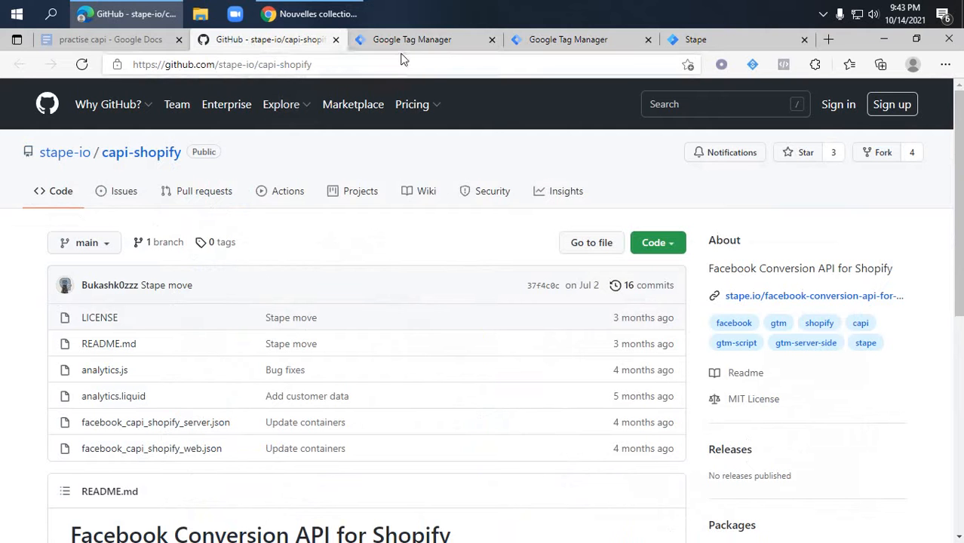
Reload the store's Nouvelles Collections page in Chrome, inspect its Google tags with Tag Assistant, and return to the GitHub repository in Edge
{"action": "left_click", "coordinate": [296, 26]}
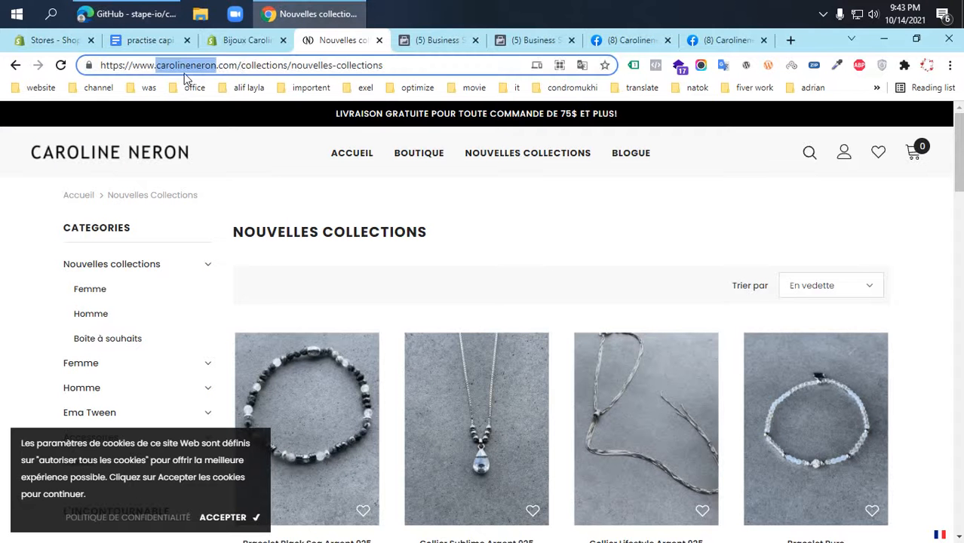
{"action": "left_click", "coordinate": [61, 66]}
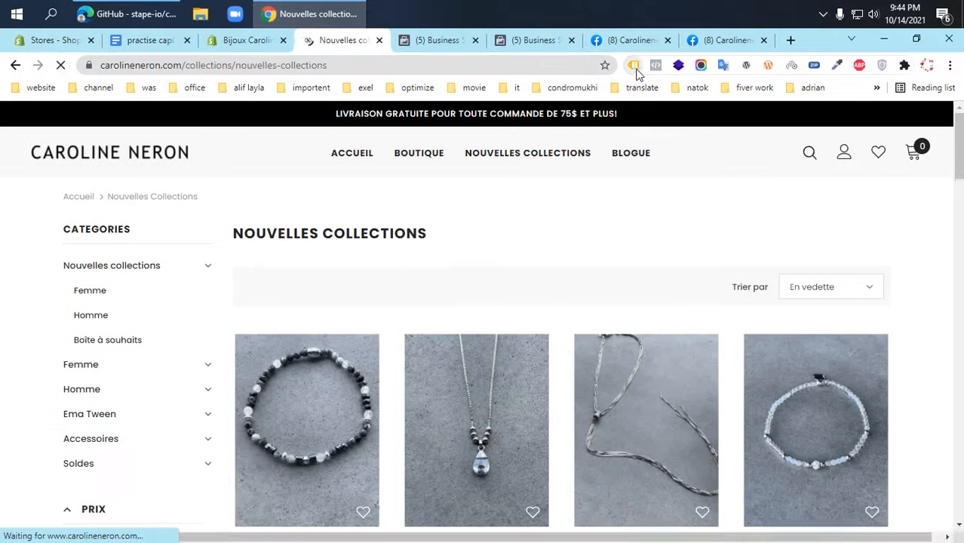
{"action": "left_click", "coordinate": [634, 67]}
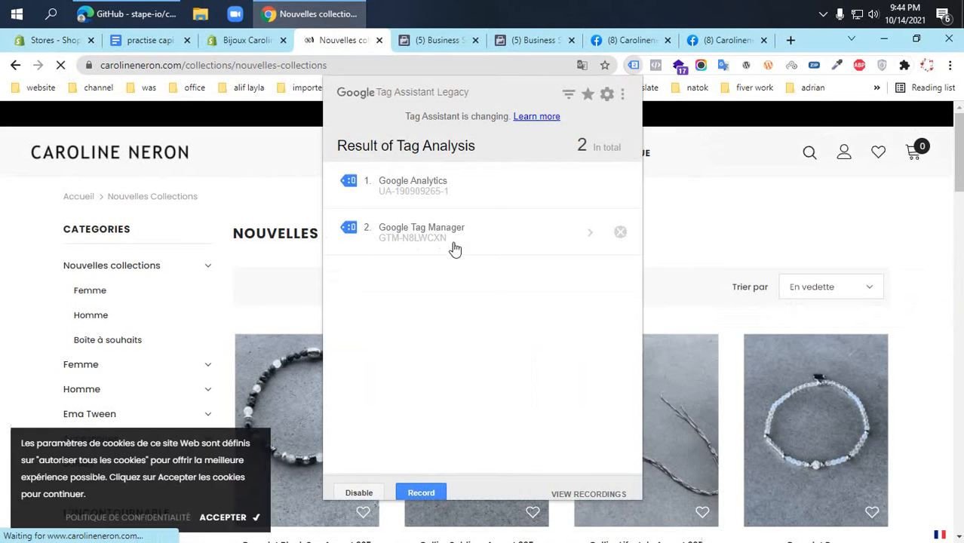
{"action": "left_click", "coordinate": [136, 13]}
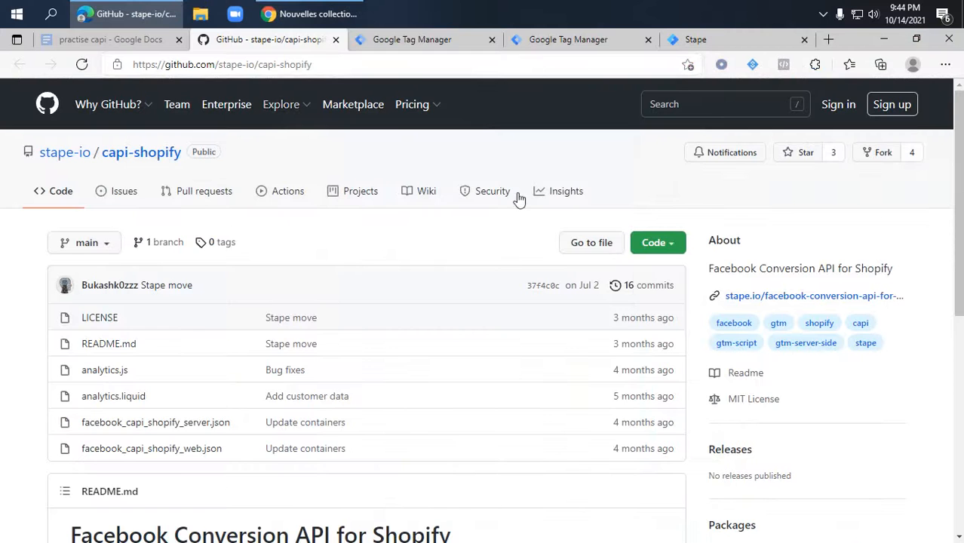
{"action": "left_click", "coordinate": [408, 41]}
{"action": "left_click", "coordinate": [577, 38]}
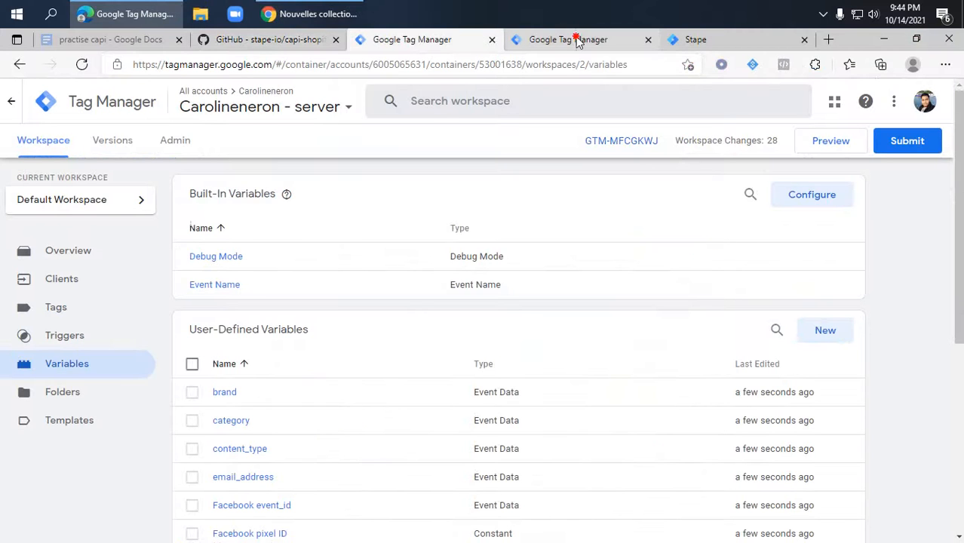
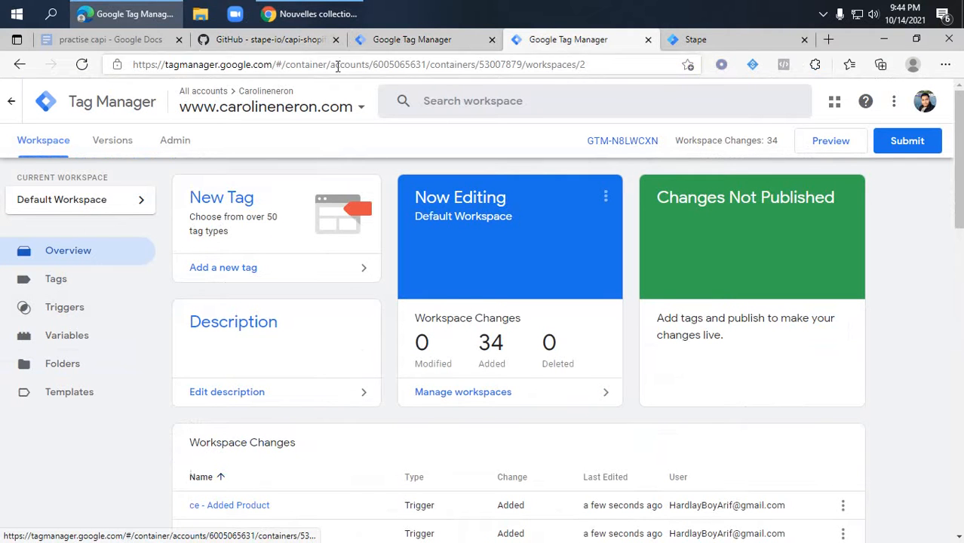
{"action": "left_click", "coordinate": [68, 336]}
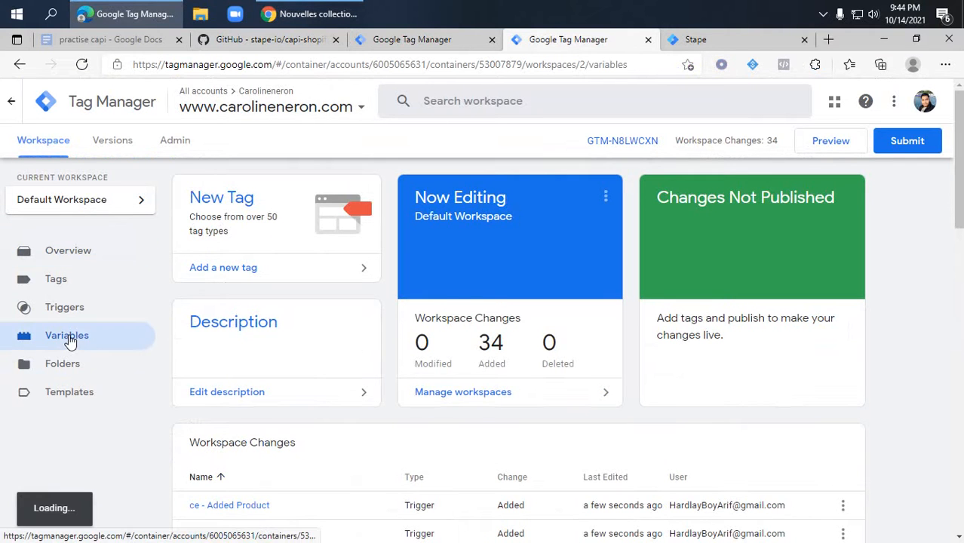
Read through the practise capi document's setup steps, check the store's installed tags in Chrome, and examine the remaining container steps 14 to 18
{"action": "left_click", "coordinate": [105, 42]}
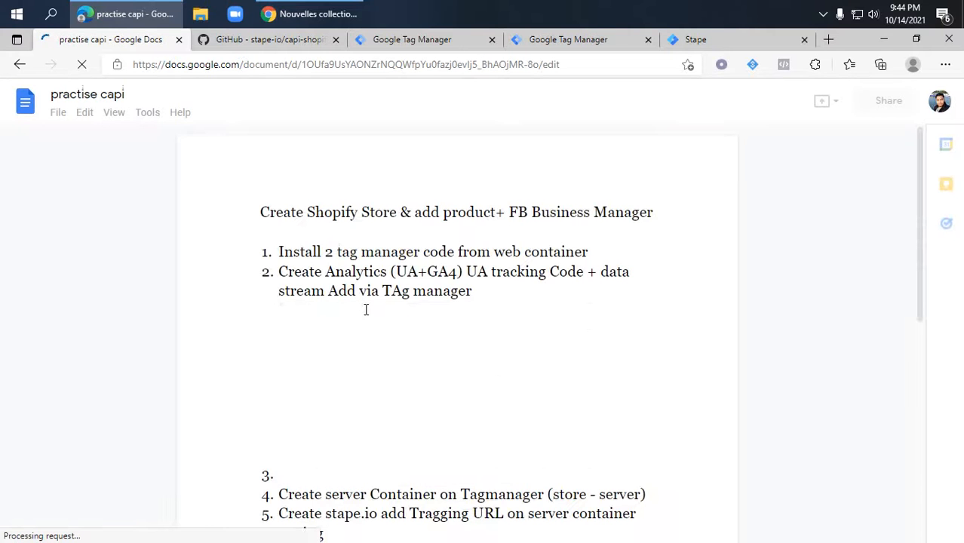
{"action": "scroll", "coordinate": [465, 388], "scroll_direction": "down", "scroll_amount": 5}
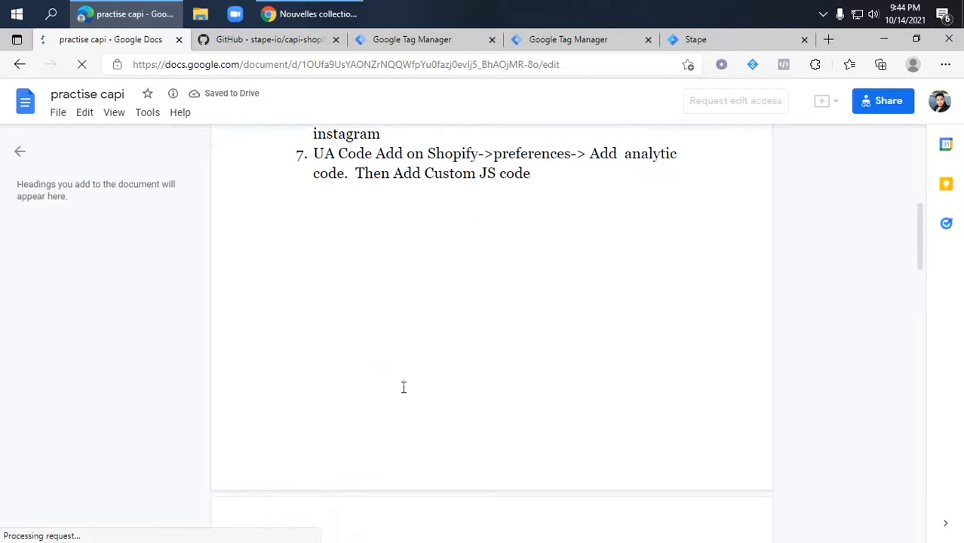
{"action": "scroll", "coordinate": [402, 387], "scroll_direction": "up", "scroll_amount": 2}
{"action": "scroll", "coordinate": [434, 372], "scroll_direction": "up", "scroll_amount": 3}
{"action": "scroll", "coordinate": [437, 377], "scroll_direction": "down", "scroll_amount": 4}
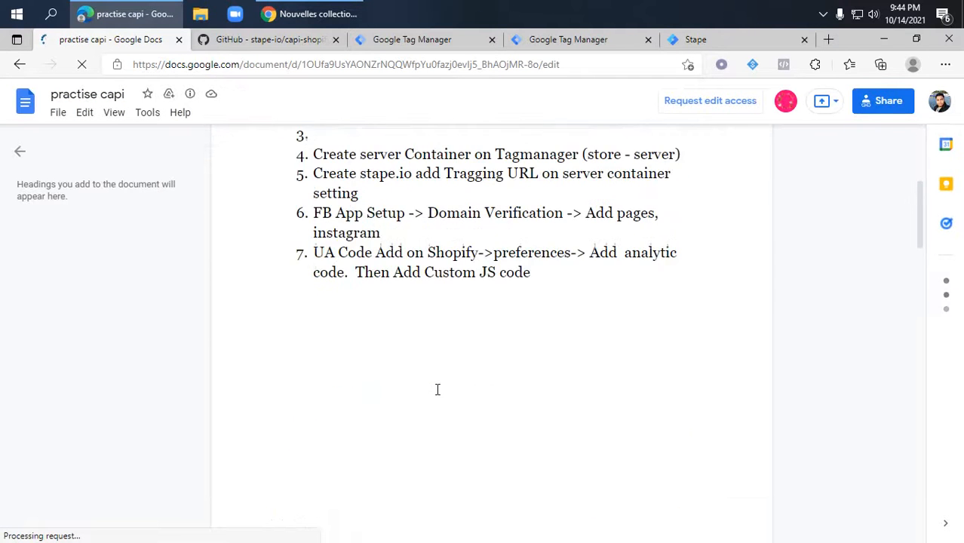
{"action": "scroll", "coordinate": [431, 378], "scroll_direction": "down", "scroll_amount": 15}
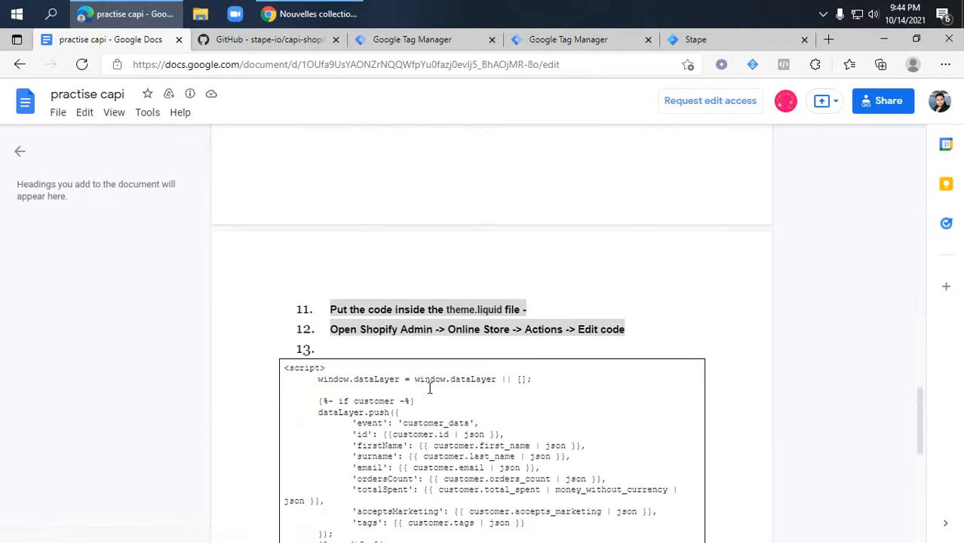
{"action": "scroll", "coordinate": [428, 391], "scroll_direction": "up", "scroll_amount": 5}
{"action": "scroll", "coordinate": [431, 386], "scroll_direction": "up", "scroll_amount": 10}
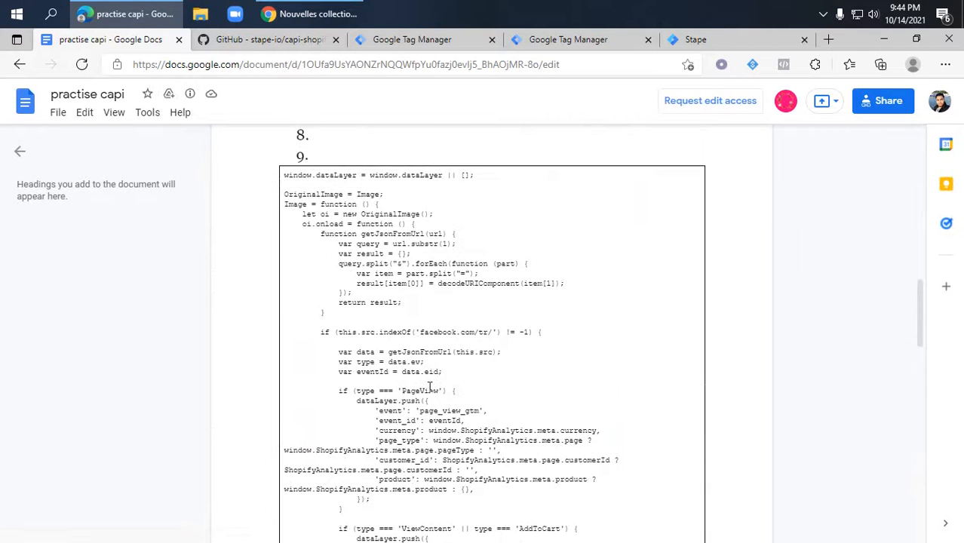
{"action": "scroll", "coordinate": [455, 426], "scroll_direction": "up", "scroll_amount": 3}
{"action": "scroll", "coordinate": [460, 428], "scroll_direction": "down", "scroll_amount": 5}
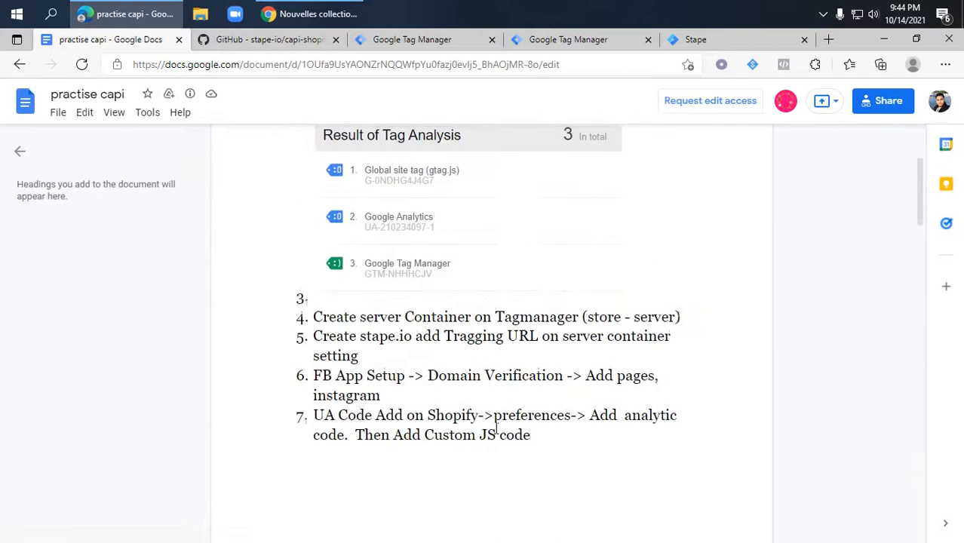
{"action": "scroll", "coordinate": [471, 429], "scroll_direction": "down", "scroll_amount": 8}
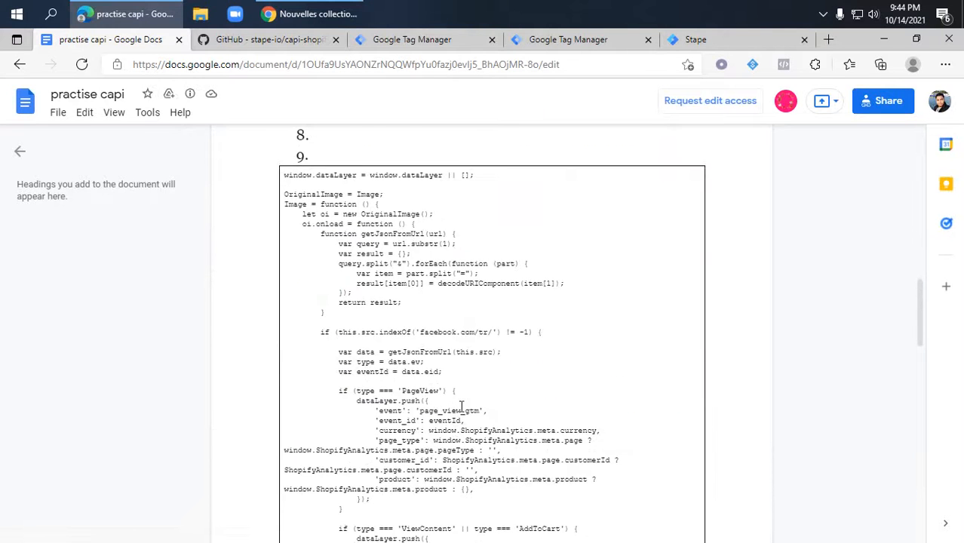
{"action": "left_click", "coordinate": [310, 13]}
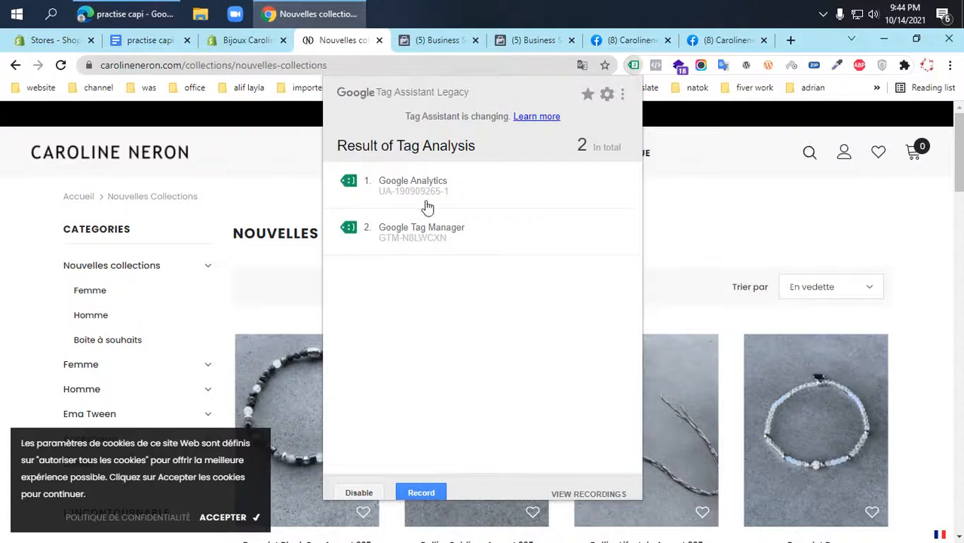
{"action": "left_click", "coordinate": [132, 9]}
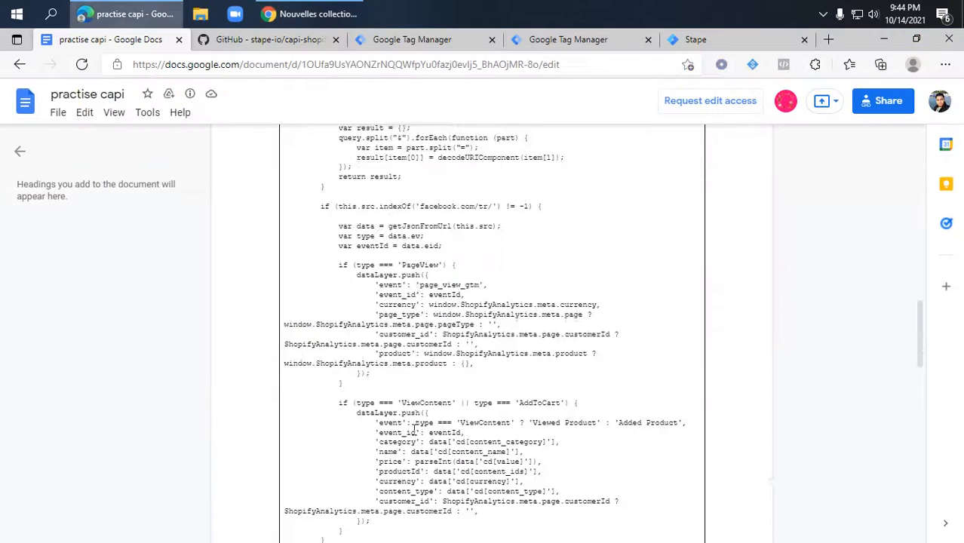
{"action": "scroll", "coordinate": [423, 445], "scroll_direction": "down", "scroll_amount": 10}
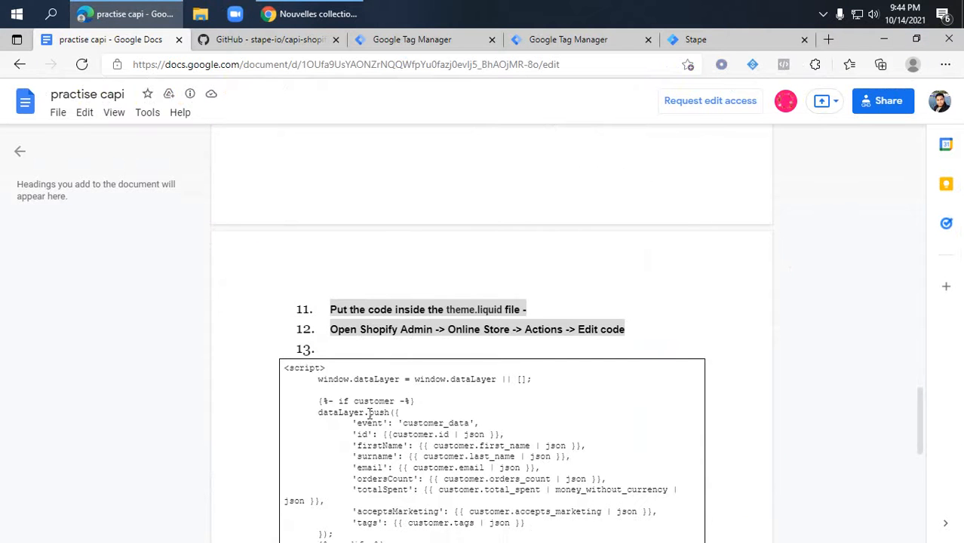
{"action": "scroll", "coordinate": [369, 413], "scroll_direction": "down", "scroll_amount": 3}
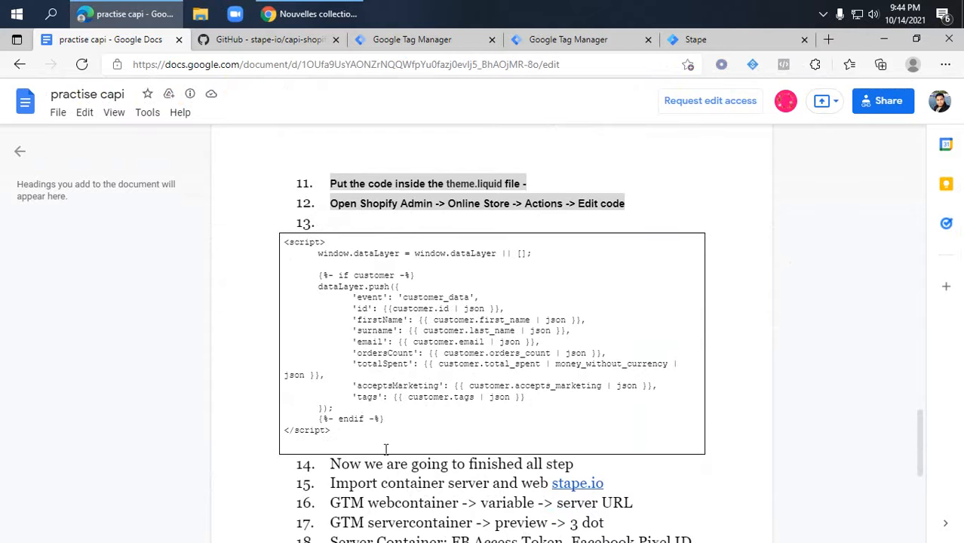
{"action": "scroll", "coordinate": [469, 403], "scroll_direction": "down", "scroll_amount": 3}
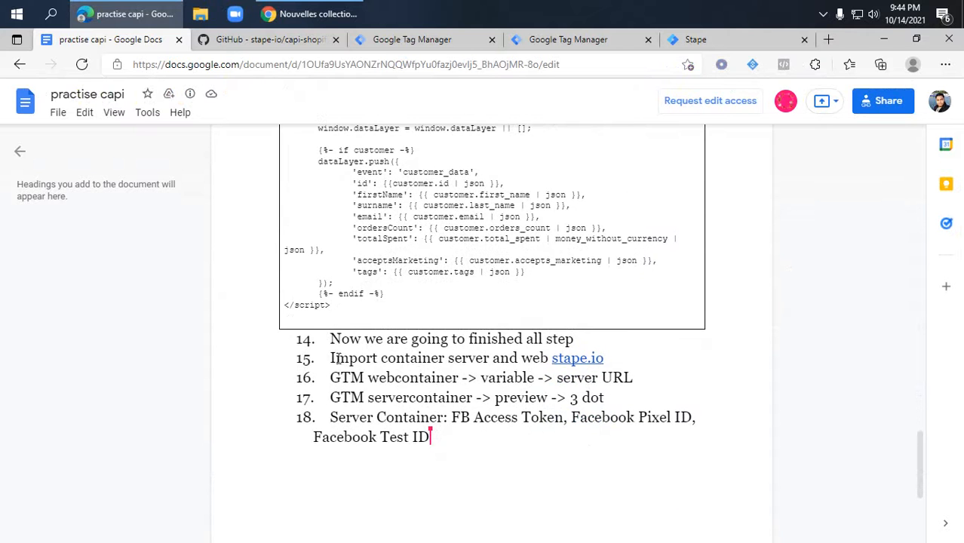
{"action": "left_click_drag", "start_coordinate": [620, 359], "coordinate": [202, 376]}
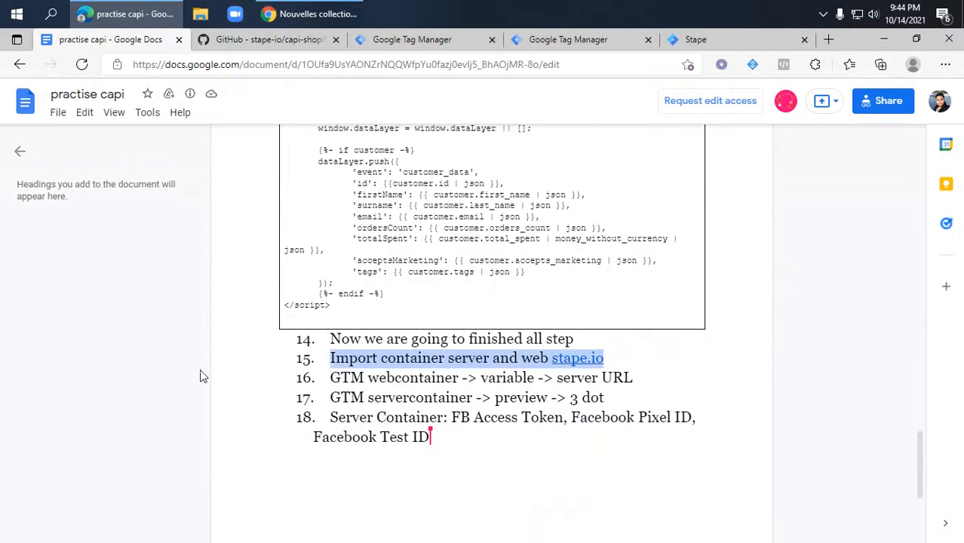
{"action": "left_click", "coordinate": [242, 416]}
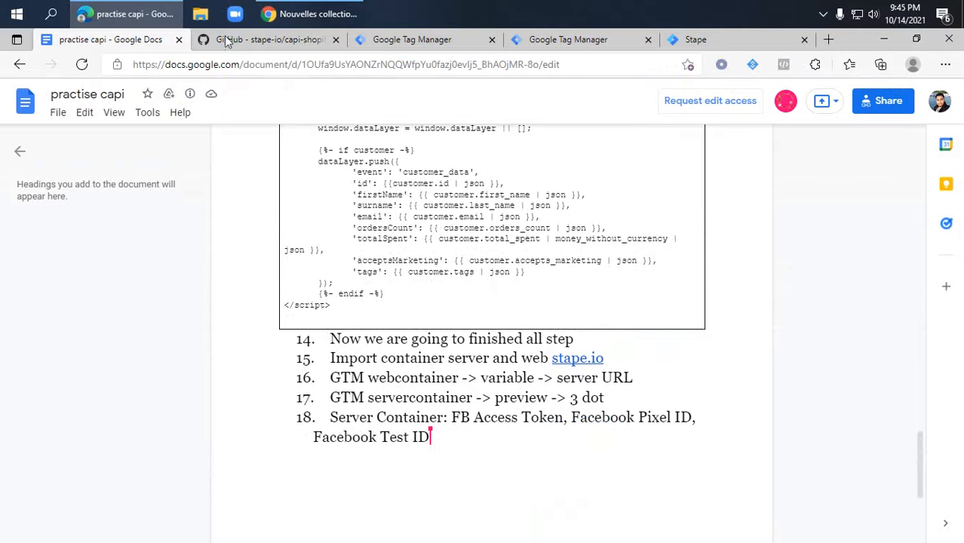
Set the web container's Server URL variable to the Carolineneron Tagging Server URL copied from Stape, and save it
{"action": "left_click", "coordinate": [513, 40]}
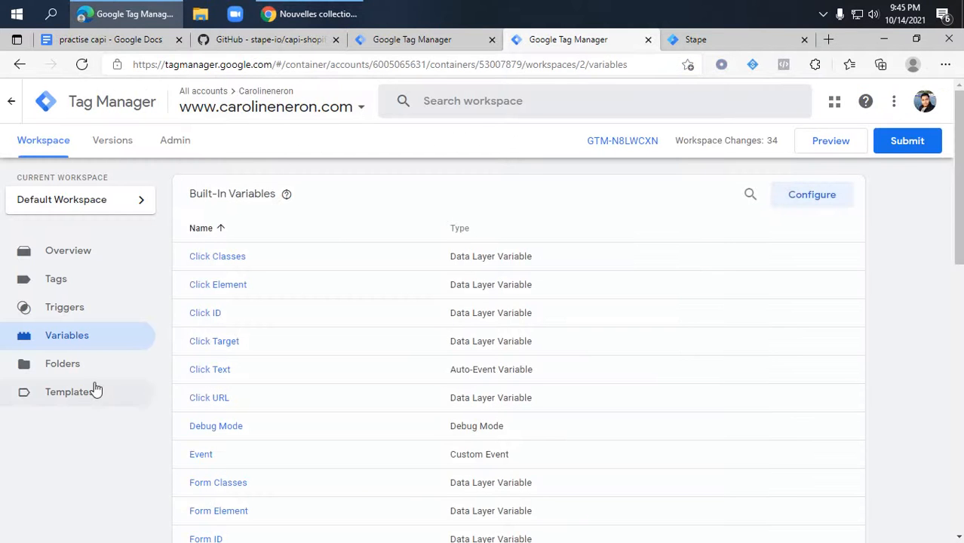
{"action": "scroll", "coordinate": [242, 456], "scroll_direction": "down", "scroll_amount": 6}
{"action": "scroll", "coordinate": [257, 482], "scroll_direction": "down", "scroll_amount": 3}
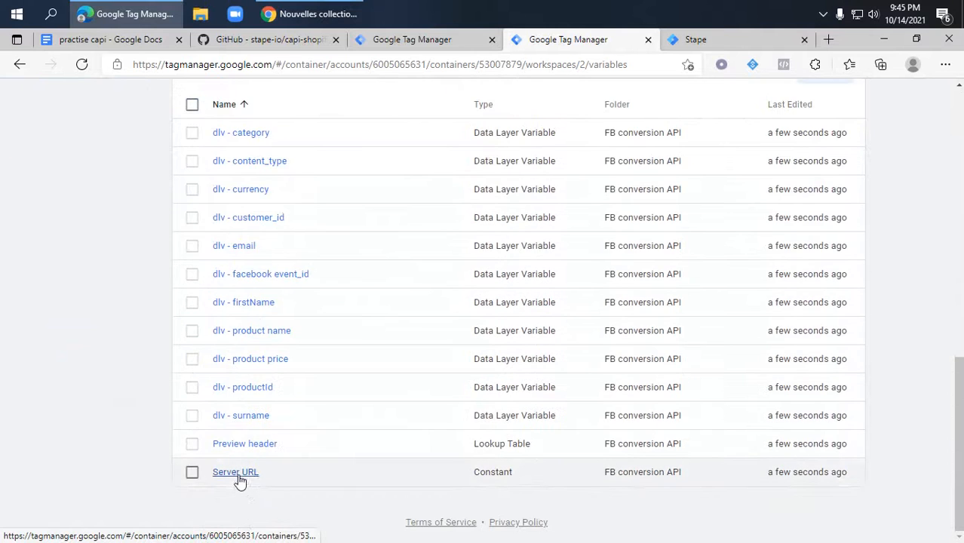
{"action": "left_click", "coordinate": [248, 470]}
{"action": "left_click", "coordinate": [694, 40]}
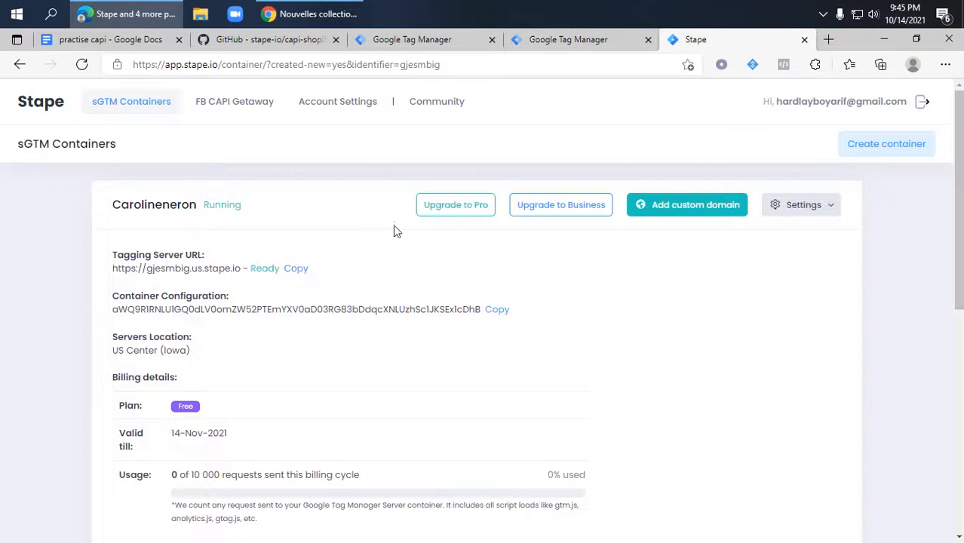
{"action": "left_click", "coordinate": [299, 273]}
{"action": "left_click", "coordinate": [594, 41]}
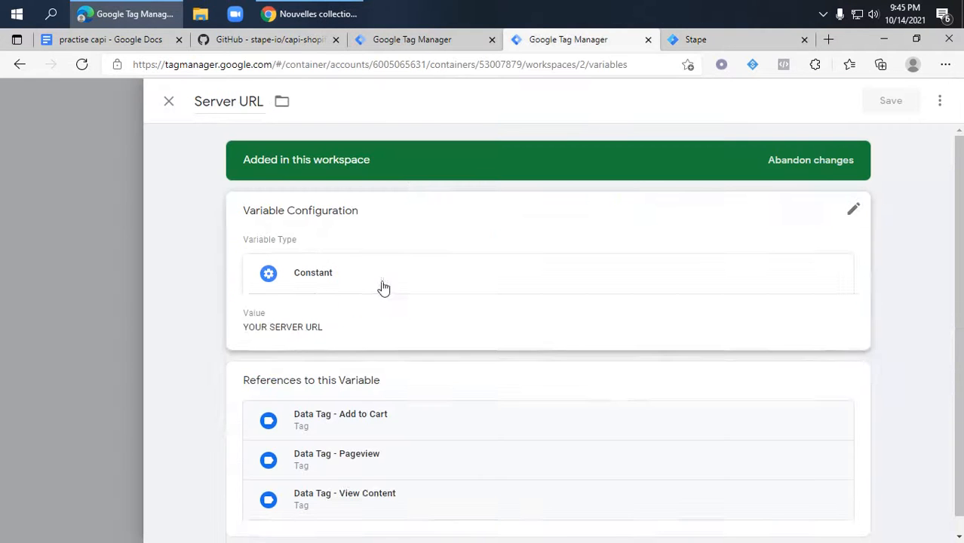
{"action": "left_click_drag", "start_coordinate": [351, 353], "coordinate": [261, 361]}
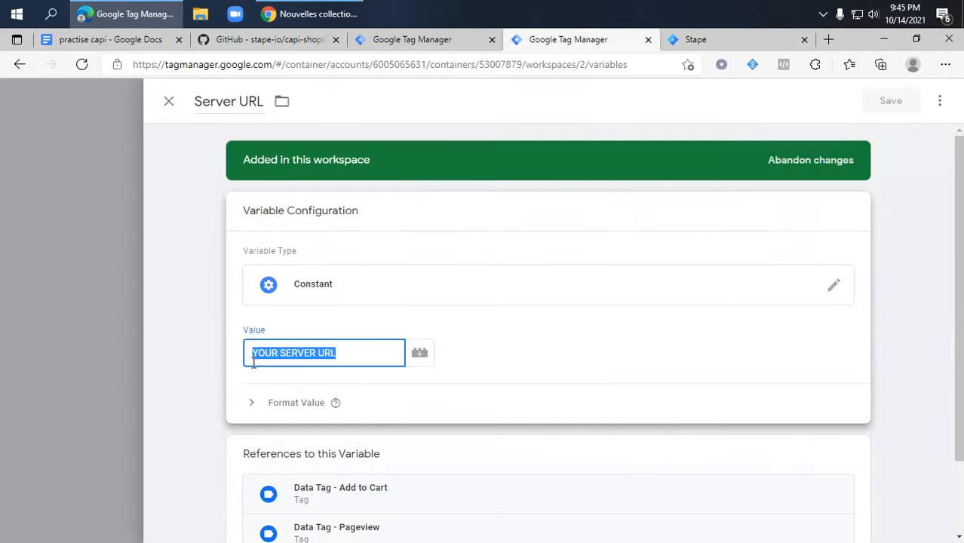
{"action": "key", "text": "ctrl+v"}
{"action": "left_click", "coordinate": [892, 105]}
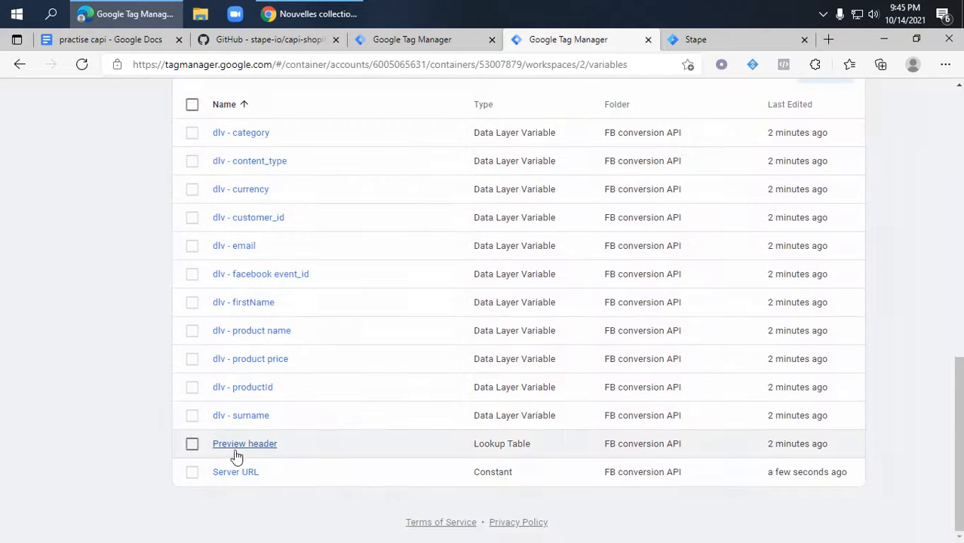
Open the web container's Preview header variable, start previewing the server container, and copy its X-Gtm-Server-Preview HTTP header for manual requests
{"action": "left_click", "coordinate": [235, 445]}
{"action": "left_click", "coordinate": [457, 39]}
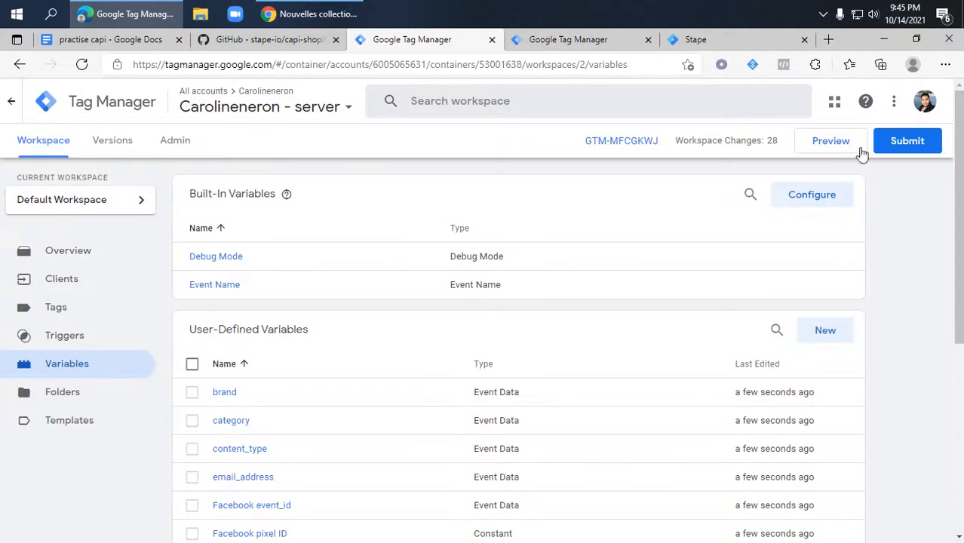
{"action": "left_click", "coordinate": [836, 145]}
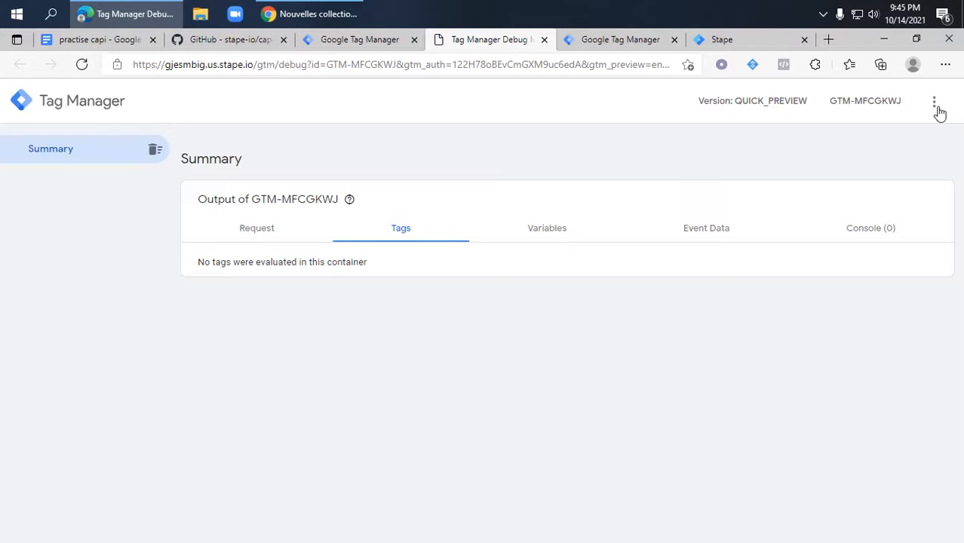
{"action": "left_click", "coordinate": [935, 104]}
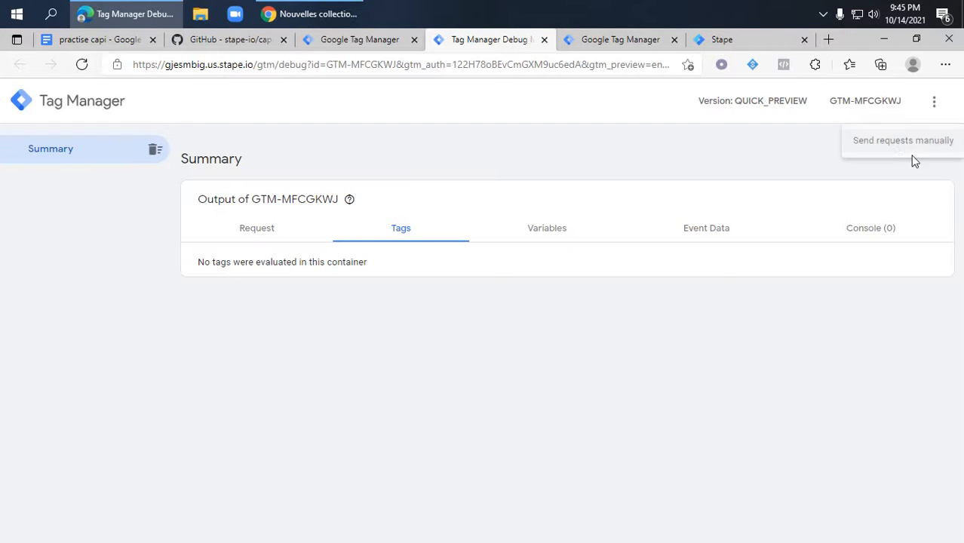
{"action": "left_click", "coordinate": [895, 147]}
{"action": "left_click", "coordinate": [661, 320]}
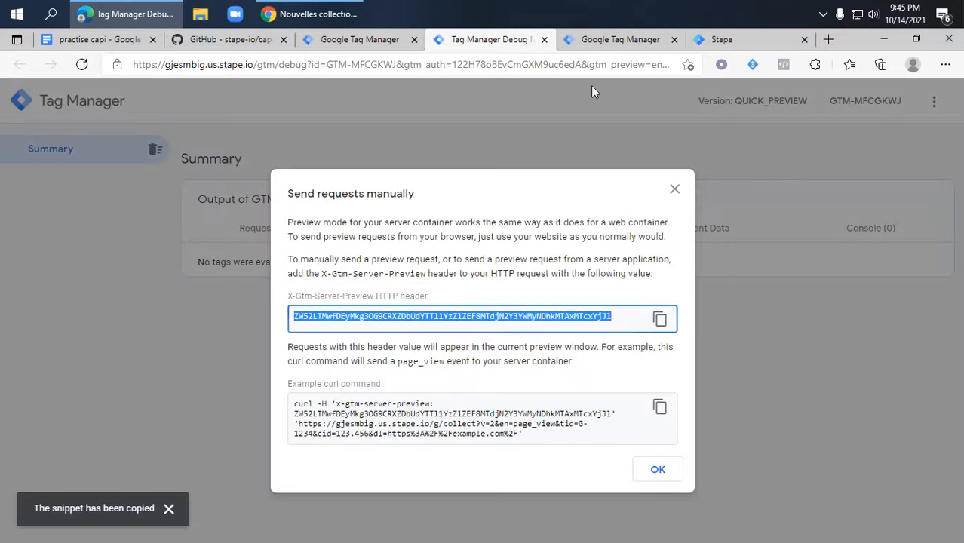
Replace the YOUR PREVIEW HEADER output in the Preview header lookup table with the copied server preview header, and save the variable
{"action": "left_click", "coordinate": [620, 39]}
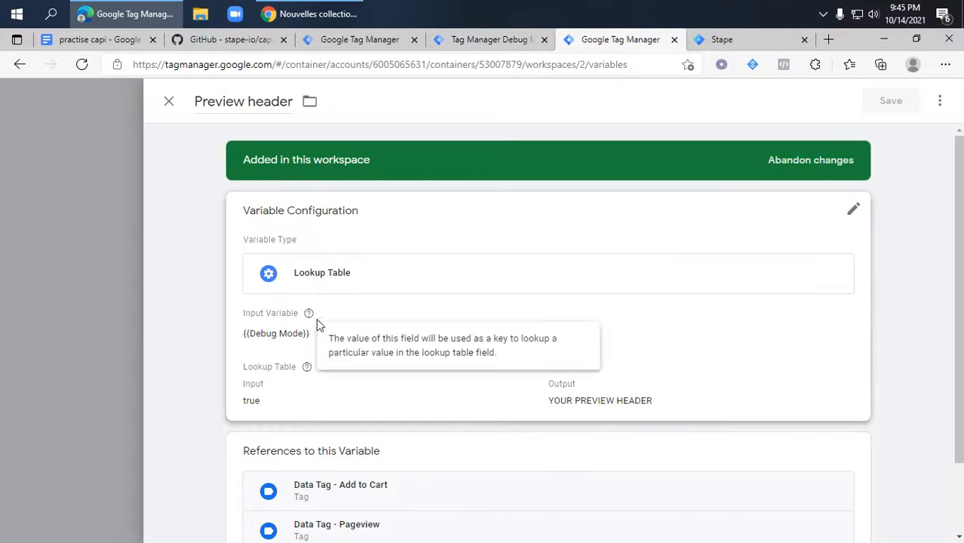
{"action": "left_click", "coordinate": [342, 287]}
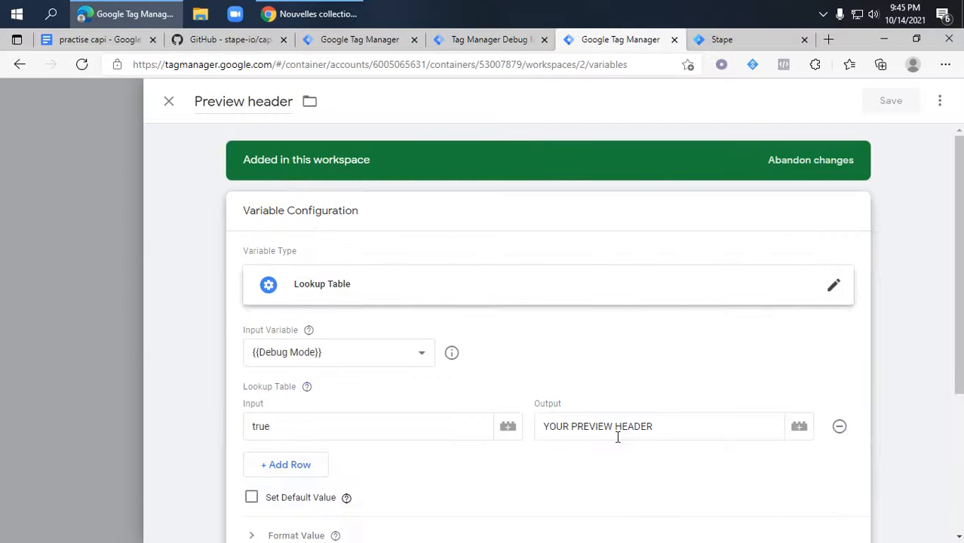
{"action": "left_click_drag", "start_coordinate": [656, 427], "coordinate": [547, 424]}
{"action": "right_click", "coordinate": [545, 425]}
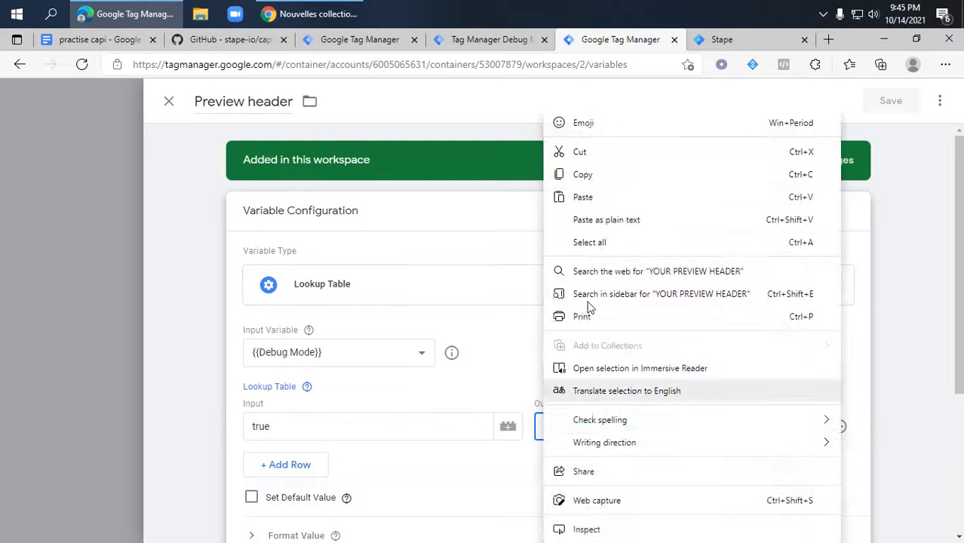
{"action": "left_click", "coordinate": [586, 201]}
{"action": "left_click", "coordinate": [890, 100]}
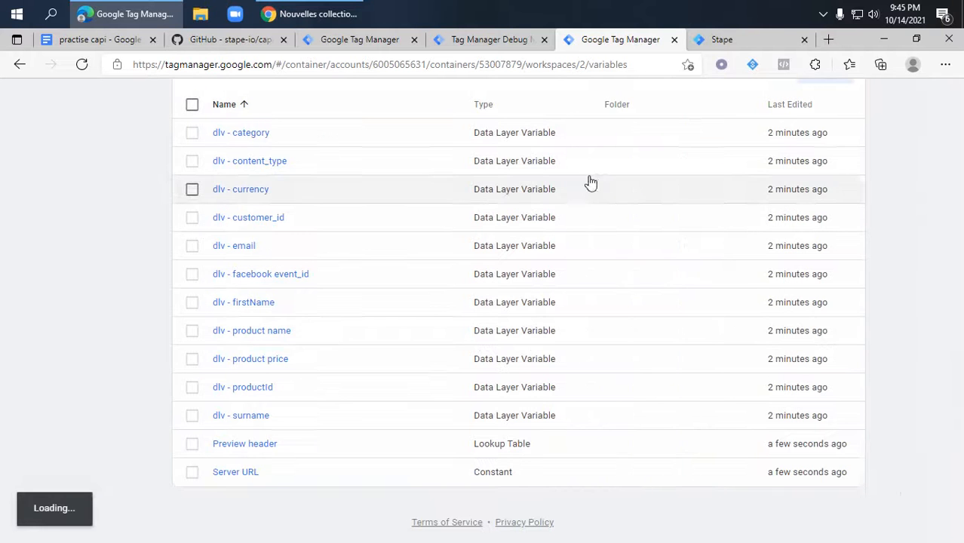
Publish the web container's changes as a version named "update", and close the server container's debug page
{"action": "scroll", "coordinate": [887, 497], "scroll_direction": "up", "scroll_amount": 10}
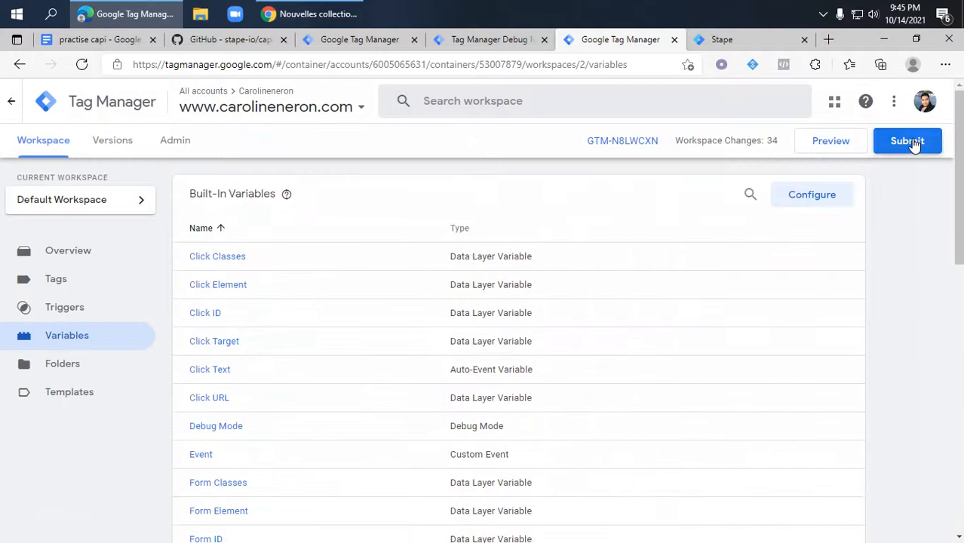
{"action": "left_click", "coordinate": [910, 141]}
{"action": "left_click", "coordinate": [334, 261]}
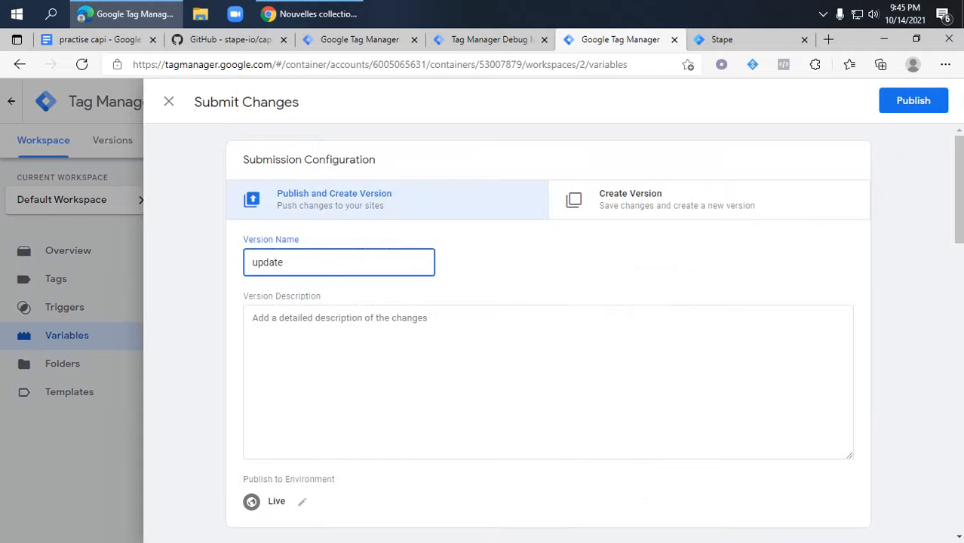
{"action": "left_click", "coordinate": [914, 101]}
{"action": "left_click", "coordinate": [492, 41]}
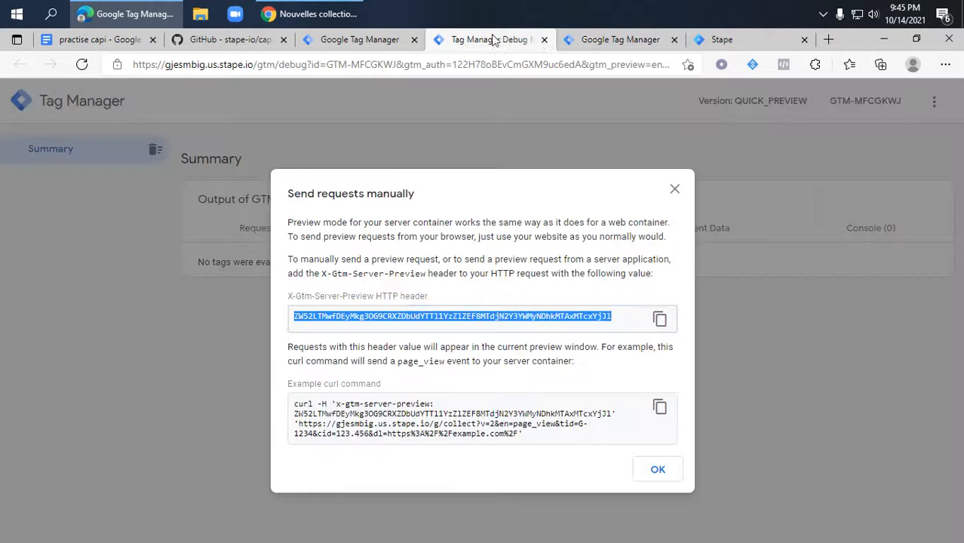
{"action": "left_click", "coordinate": [542, 40]}
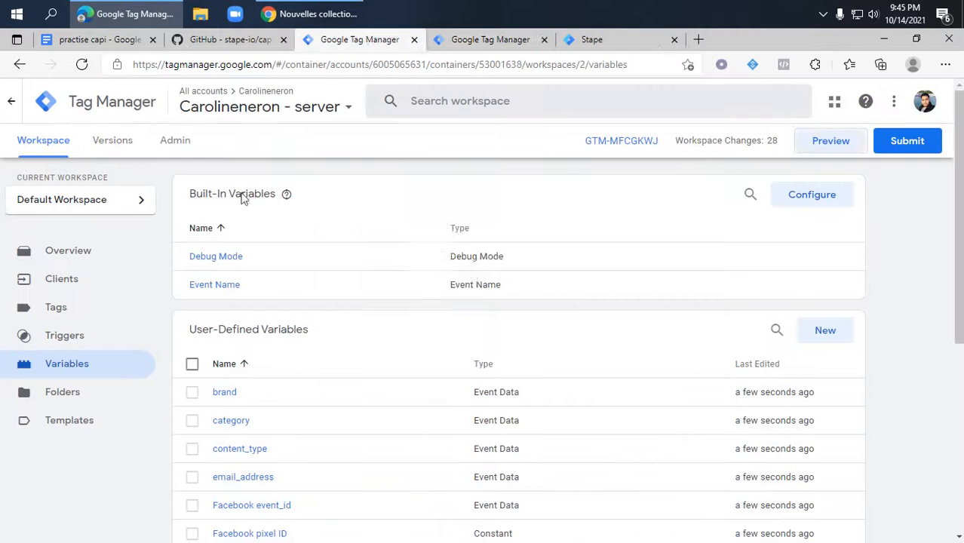
Find the Facebook pixel ID variable among the server container's user-defined variables and open it
{"action": "scroll", "coordinate": [108, 398], "scroll_direction": "down", "scroll_amount": 4}
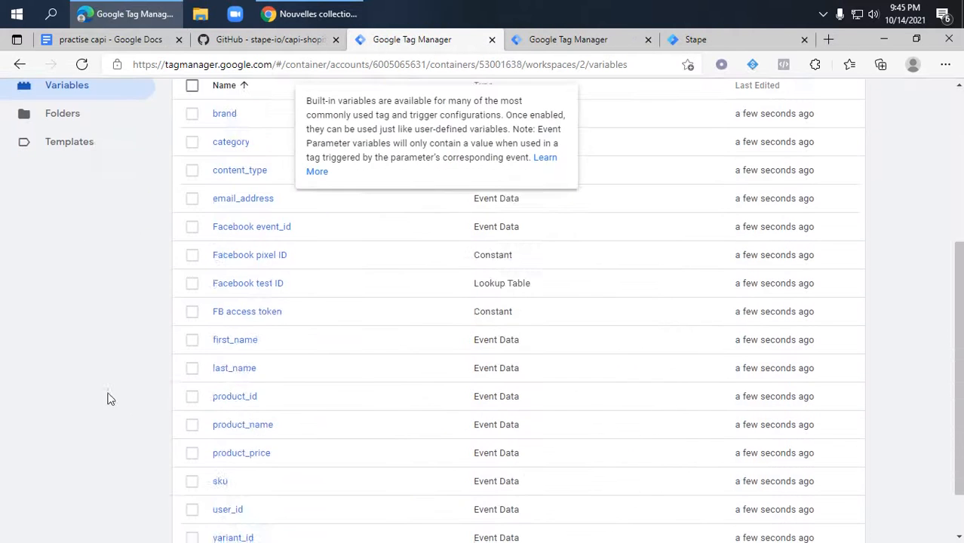
{"action": "scroll", "coordinate": [123, 307], "scroll_direction": "up", "scroll_amount": 3}
{"action": "scroll", "coordinate": [157, 456], "scroll_direction": "down", "scroll_amount": 4}
{"action": "scroll", "coordinate": [164, 451], "scroll_direction": "up", "scroll_amount": 4}
{"action": "scroll", "coordinate": [165, 452], "scroll_direction": "down", "scroll_amount": 1}
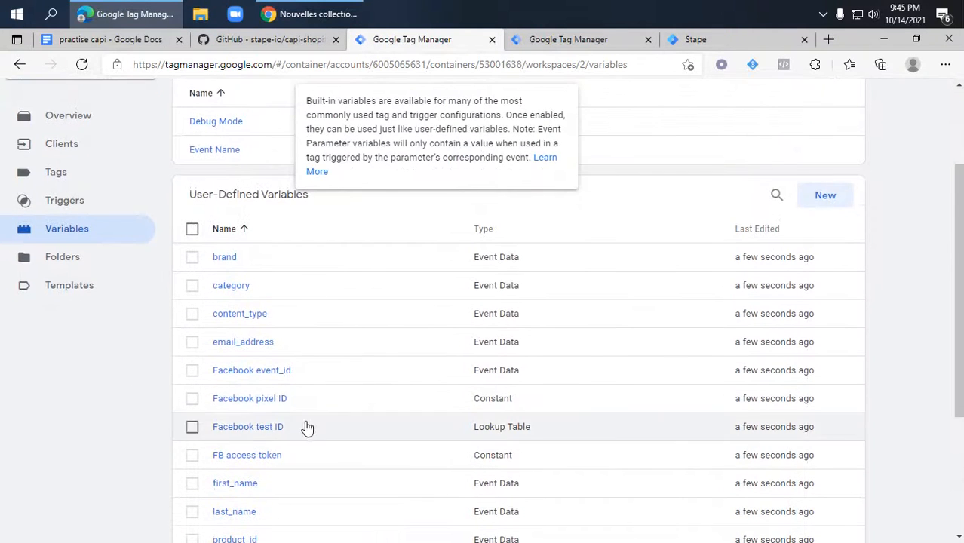
{"action": "left_click", "coordinate": [254, 398]}
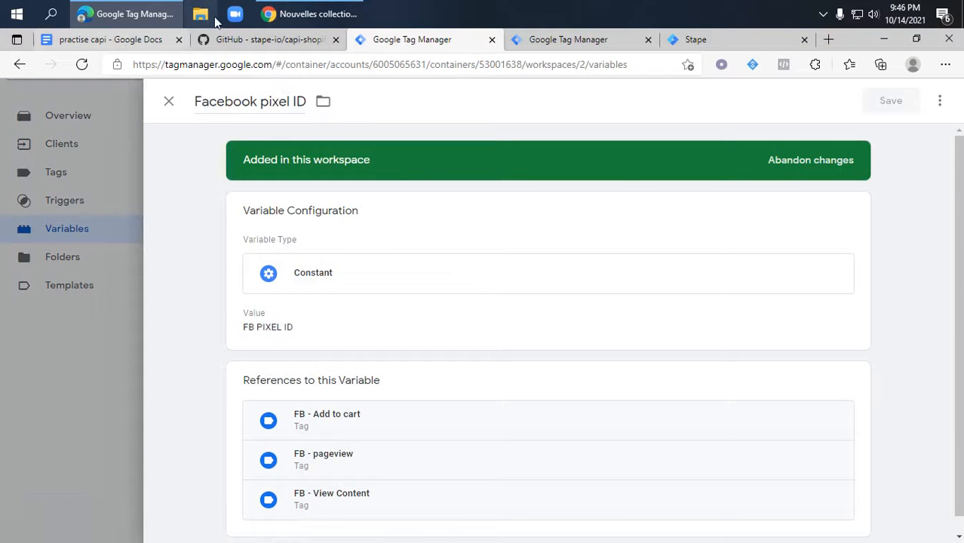
{"action": "left_click", "coordinate": [294, 11]}
{"action": "left_click", "coordinate": [637, 40]}
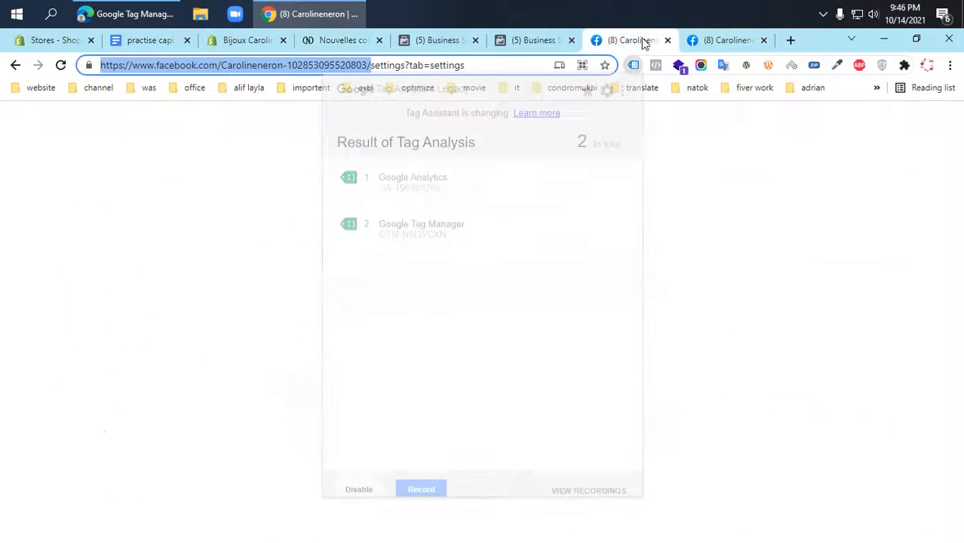
{"action": "left_click", "coordinate": [436, 41]}
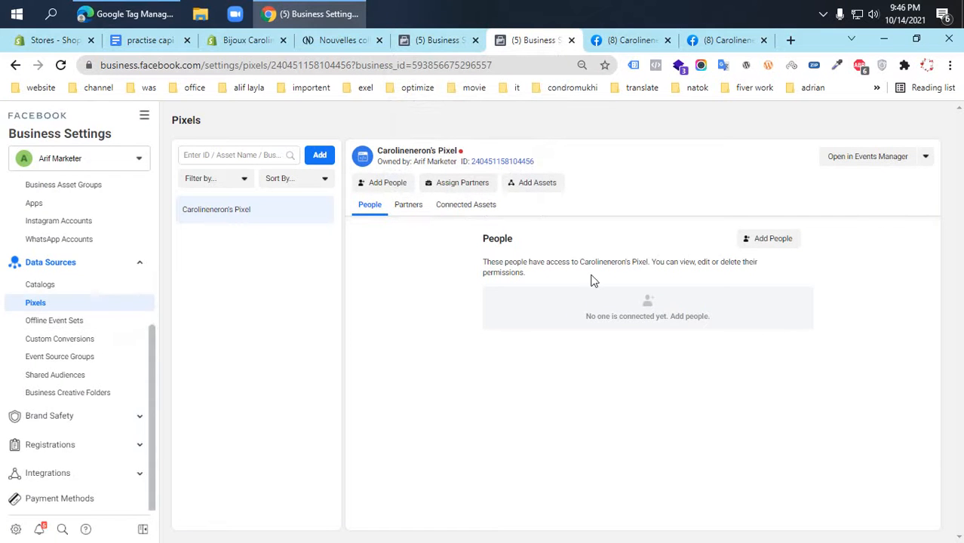
{"action": "left_click", "coordinate": [869, 156]}
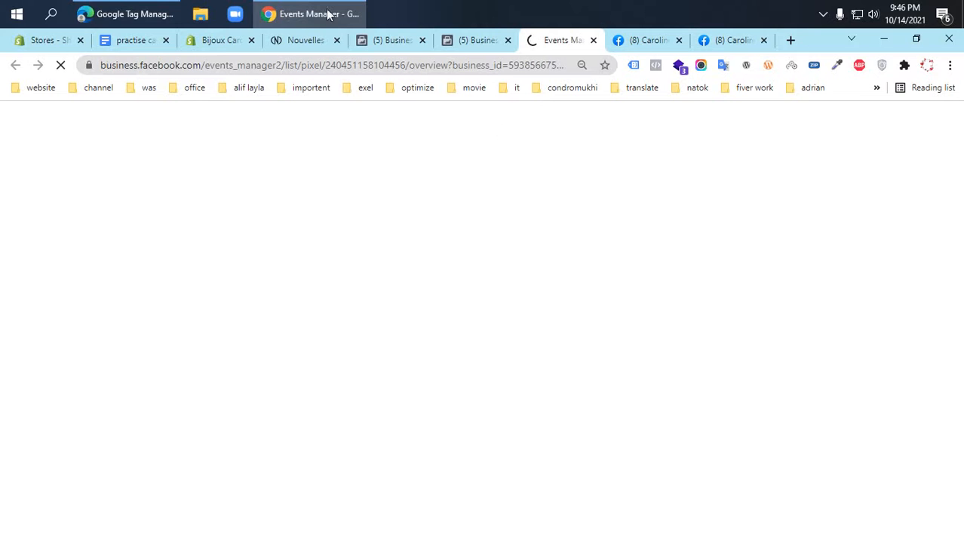
{"action": "left_click", "coordinate": [128, 14]}
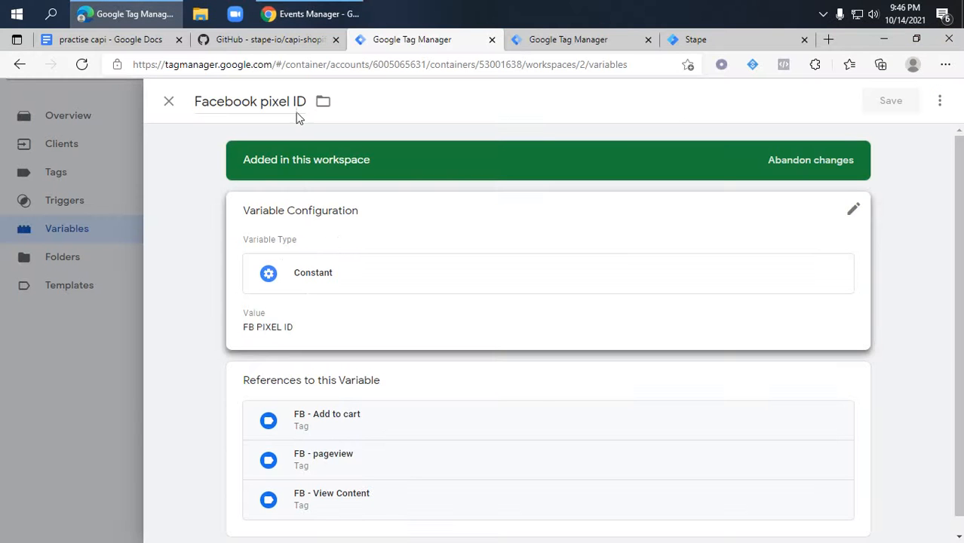
{"action": "left_click", "coordinate": [311, 10]}
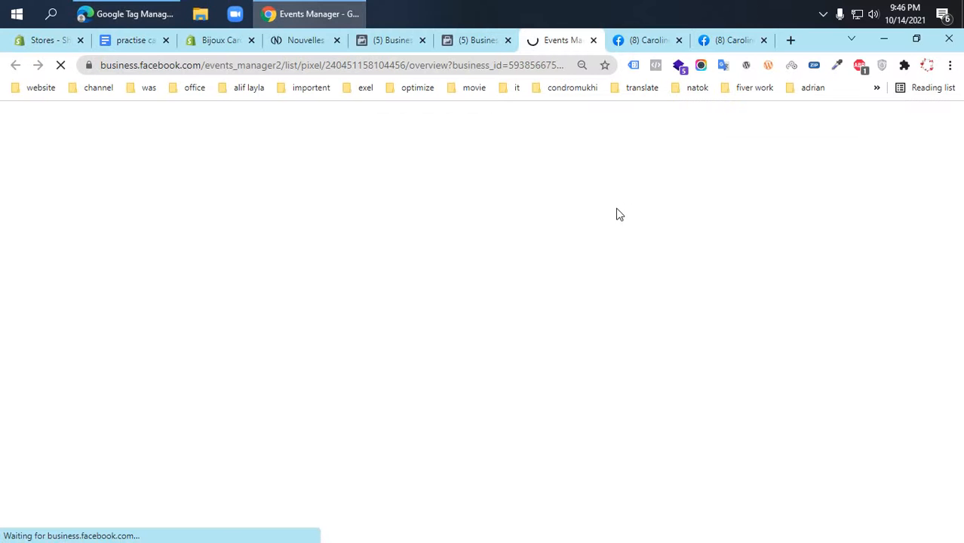
{"action": "left_click", "coordinate": [453, 218]}
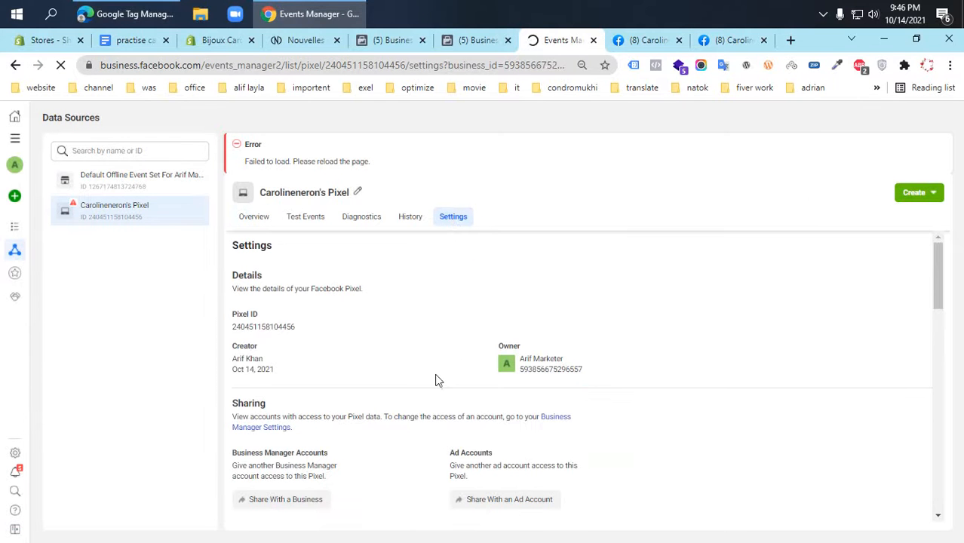
{"action": "left_click", "coordinate": [261, 327]}
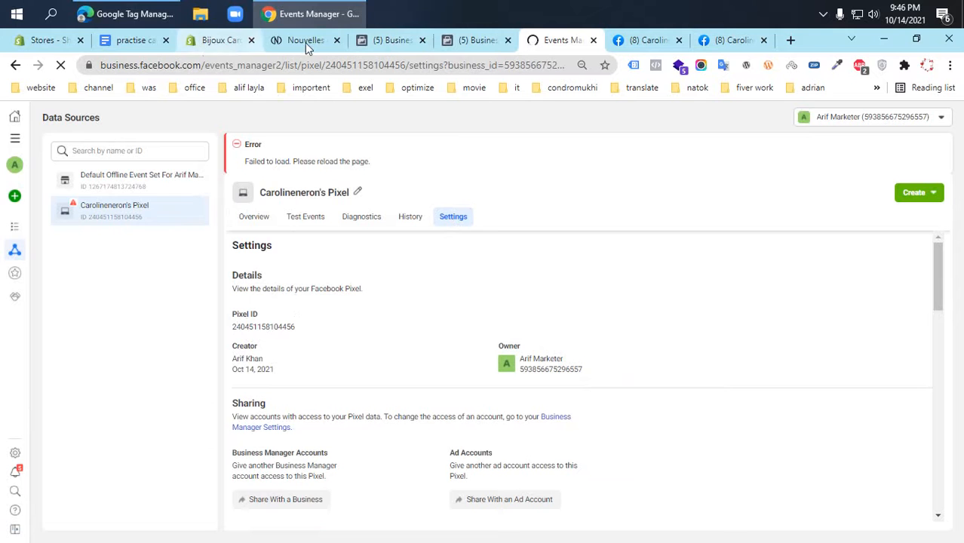
Switch back to Tag Manager, replace the FB PIXEL ID value in the Facebook pixel ID variable with the copied pixel ID, and save it
{"action": "left_click", "coordinate": [129, 14]}
{"action": "left_click", "coordinate": [317, 285]}
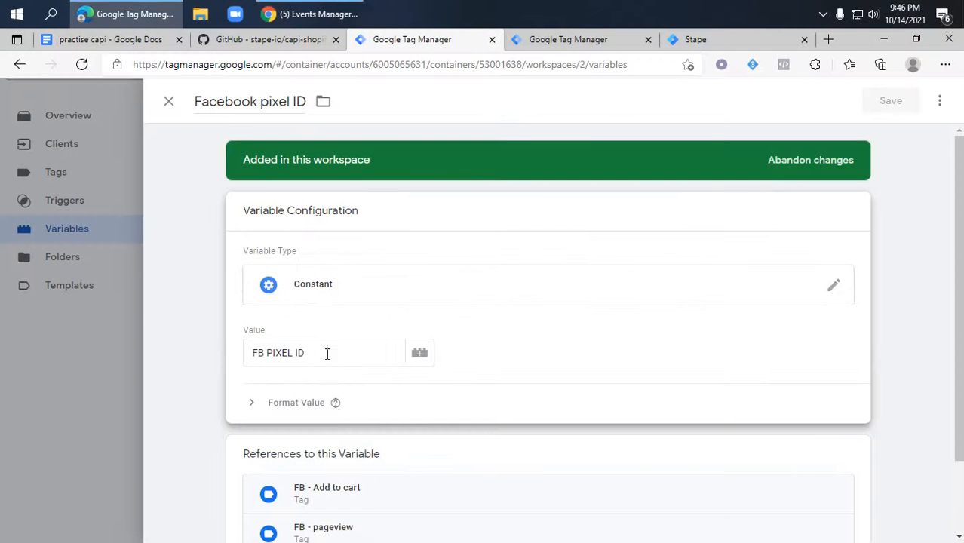
{"action": "left_click_drag", "start_coordinate": [326, 354], "coordinate": [252, 355]}
{"action": "key", "text": "ctrl+v"}
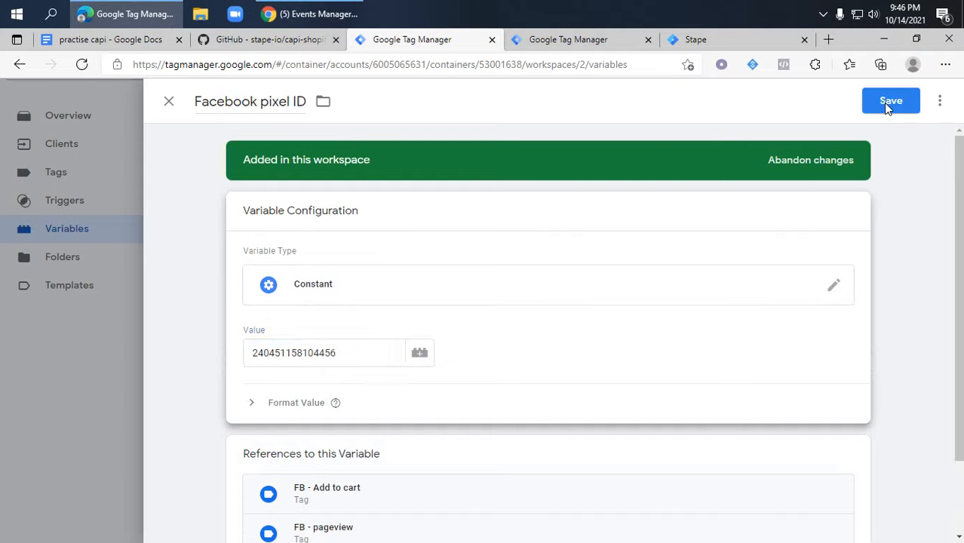
{"action": "left_click", "coordinate": [883, 103]}
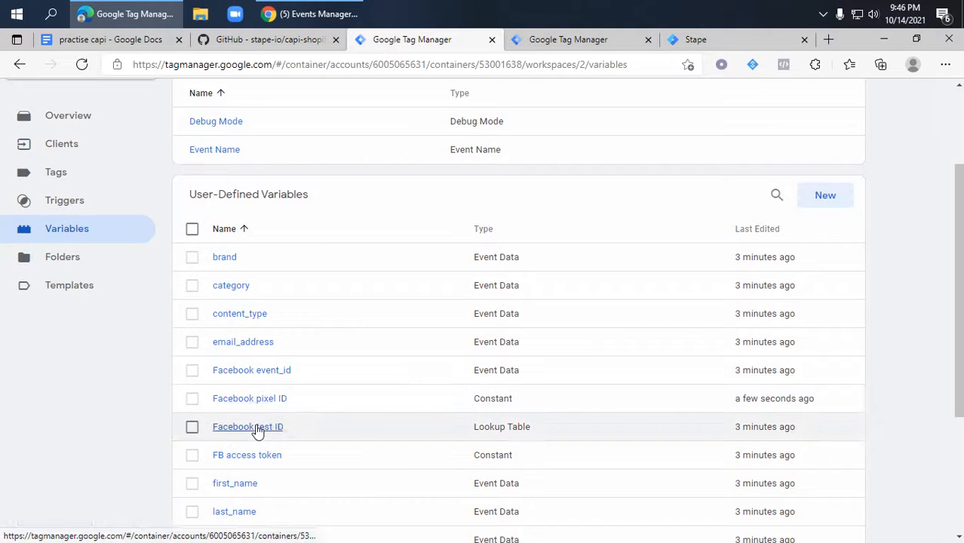
Open the server container's FB access token variable
{"action": "left_click", "coordinate": [256, 428]}
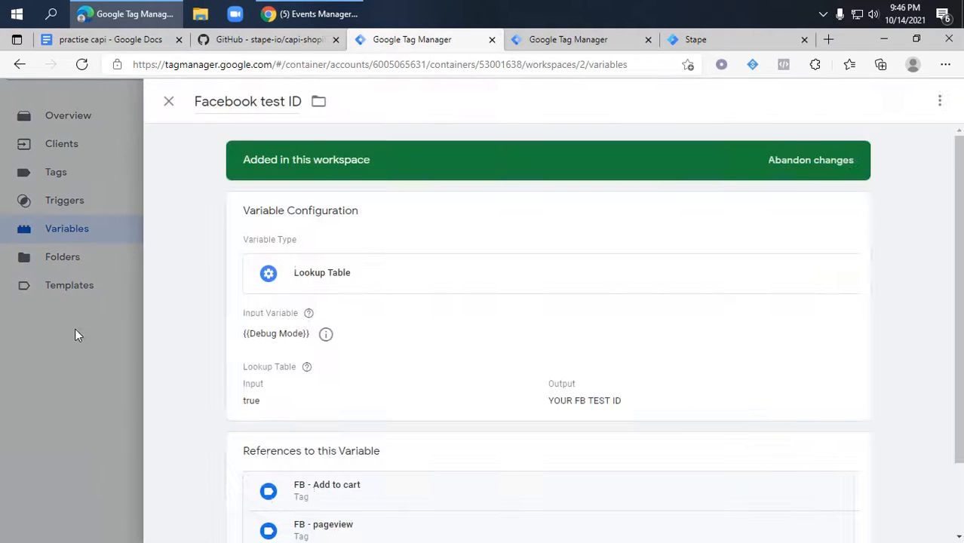
{"action": "left_click", "coordinate": [75, 330]}
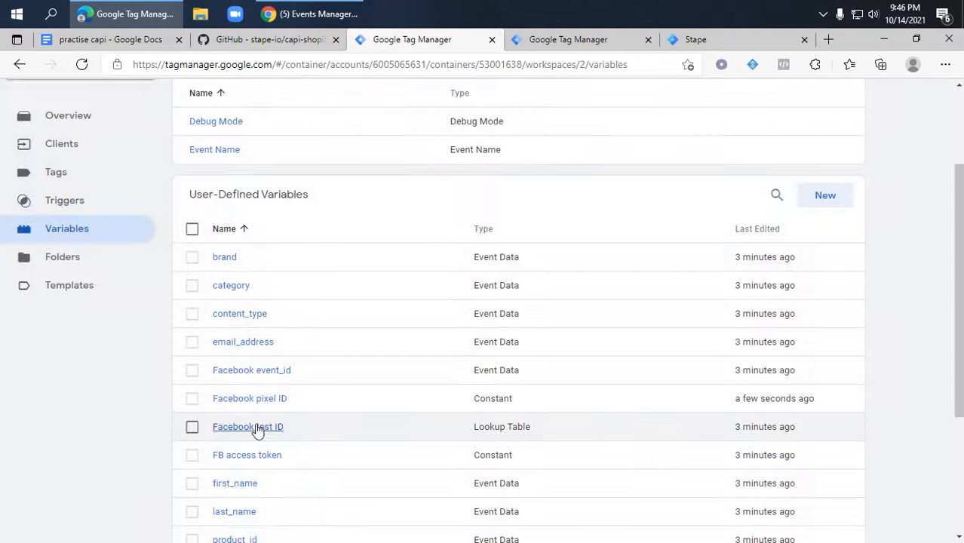
{"action": "left_click", "coordinate": [261, 461]}
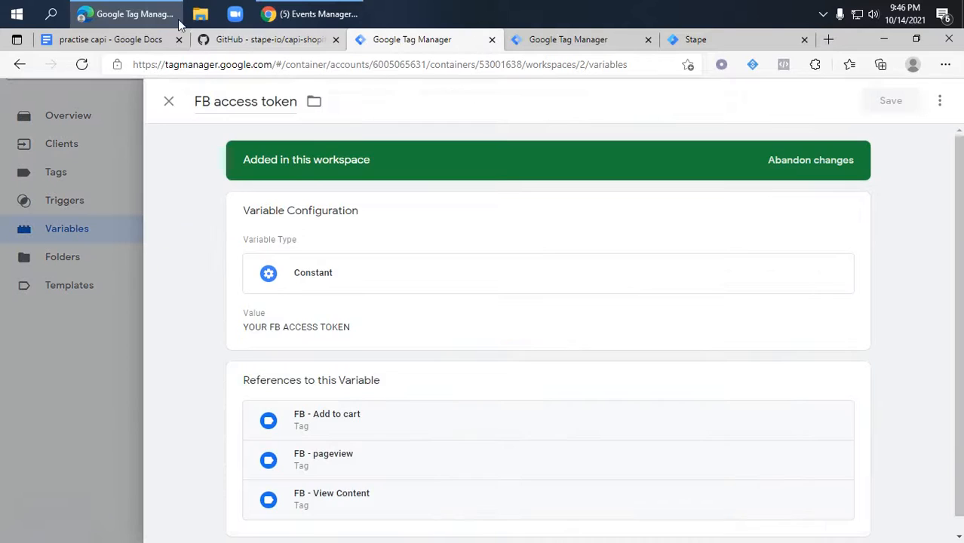
Switch to Events Manager, show the pixel's Advanced Matching options, and turn on Automatic Advanced Matching
{"action": "left_click", "coordinate": [179, 21]}
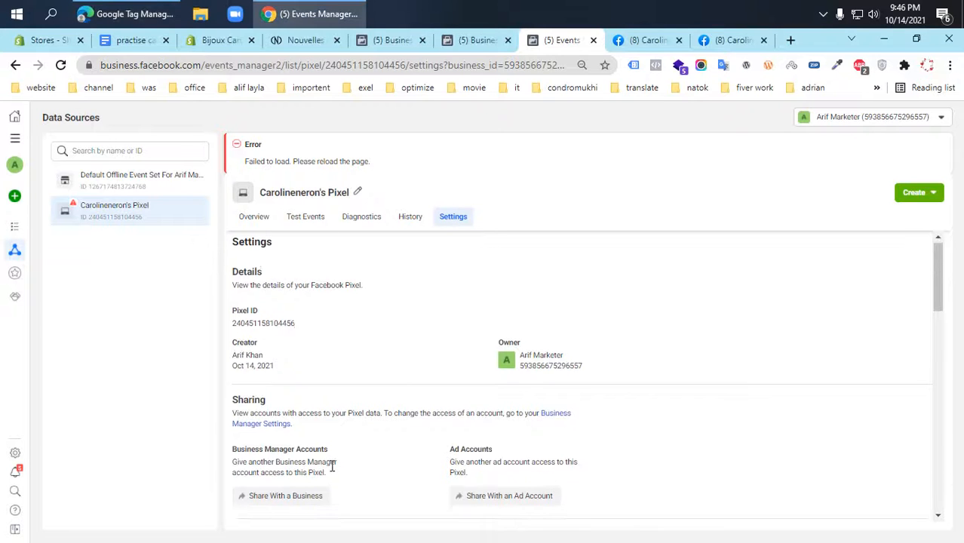
{"action": "scroll", "coordinate": [334, 464], "scroll_direction": "down", "scroll_amount": 5}
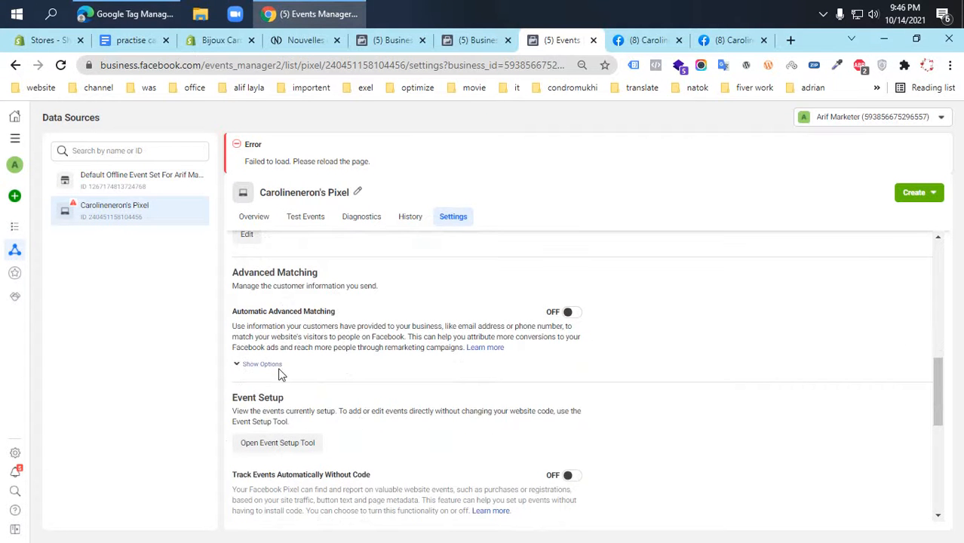
{"action": "left_click", "coordinate": [264, 364]}
{"action": "left_click", "coordinate": [570, 312]}
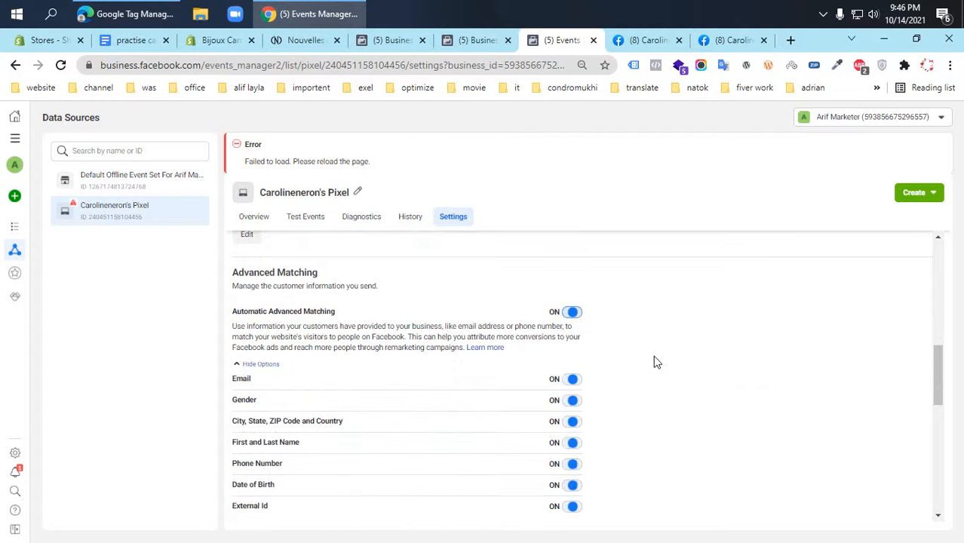
Generate an access token for the pixel's manual Conversions API setup and copy it
{"action": "scroll", "coordinate": [639, 370], "scroll_direction": "down", "scroll_amount": 5}
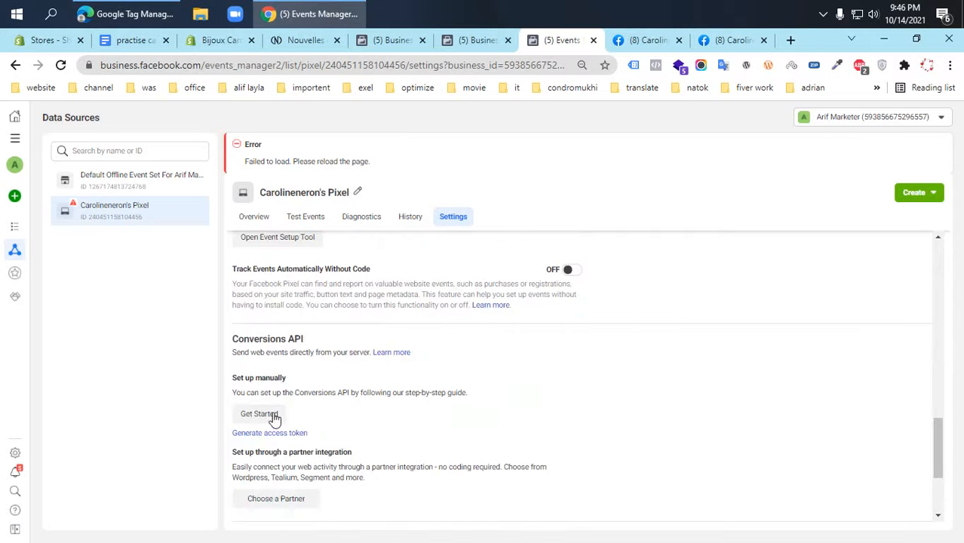
{"action": "left_click", "coordinate": [267, 434]}
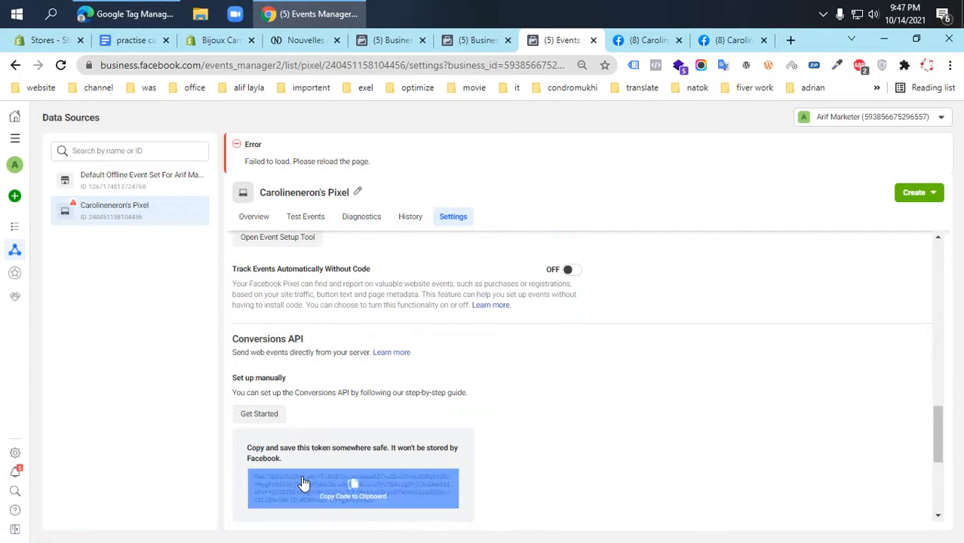
{"action": "left_click", "coordinate": [352, 488]}
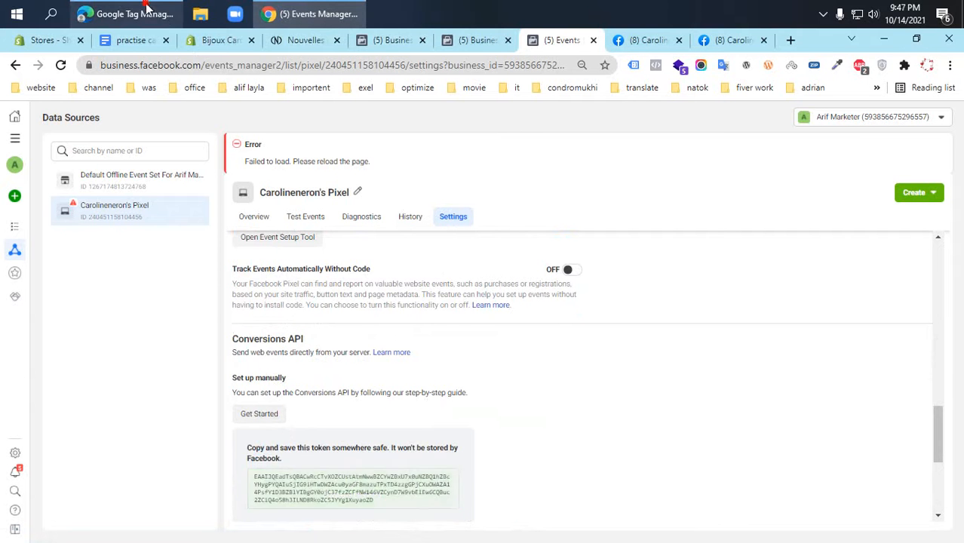
In Tag Manager, replace the YOUR FB ACCESS TOKEN value of the FB access token variable with the copied access token, and save it
{"action": "left_click", "coordinate": [151, 13]}
{"action": "left_click", "coordinate": [309, 283]}
{"action": "left_click", "coordinate": [362, 353]}
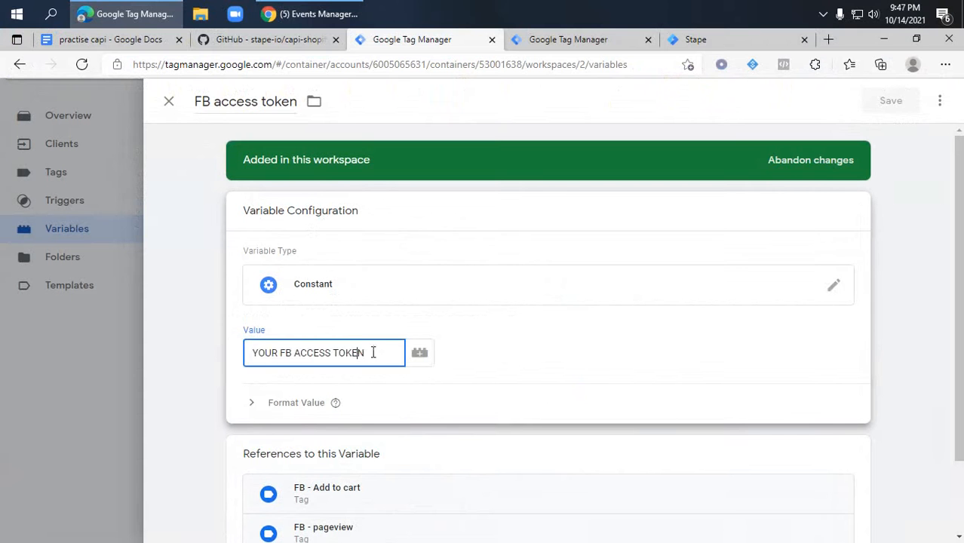
{"action": "left_click_drag", "start_coordinate": [372, 353], "coordinate": [263, 354]}
{"action": "key", "text": "ctrl+v"}
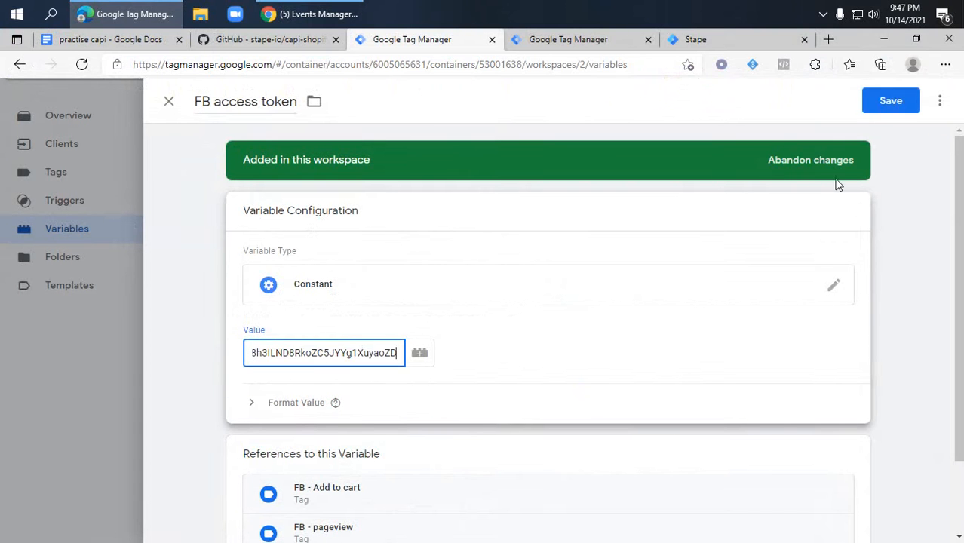
{"action": "left_click", "coordinate": [882, 109]}
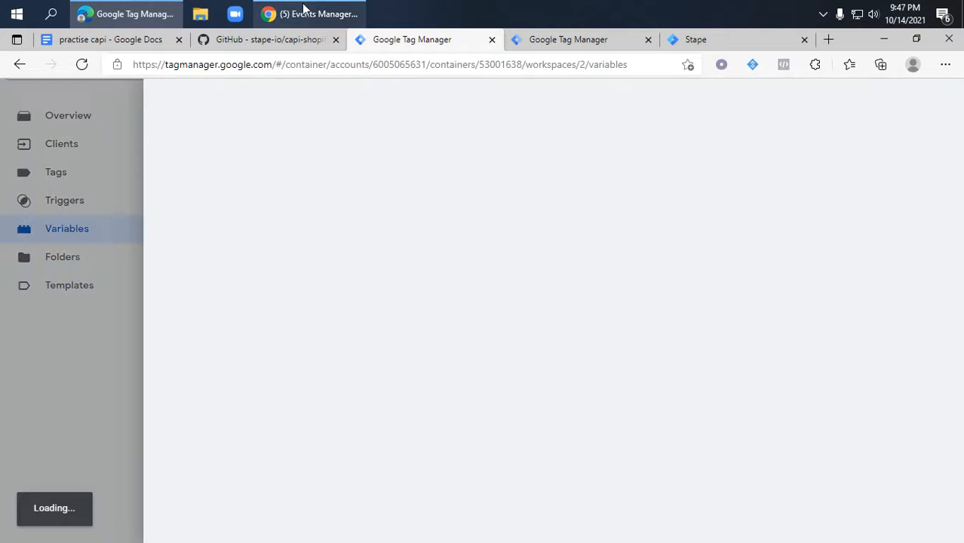
Go to the pixel's Test Events in Events Manager and copy the server test event code TEST46074
{"action": "left_click", "coordinate": [305, 10]}
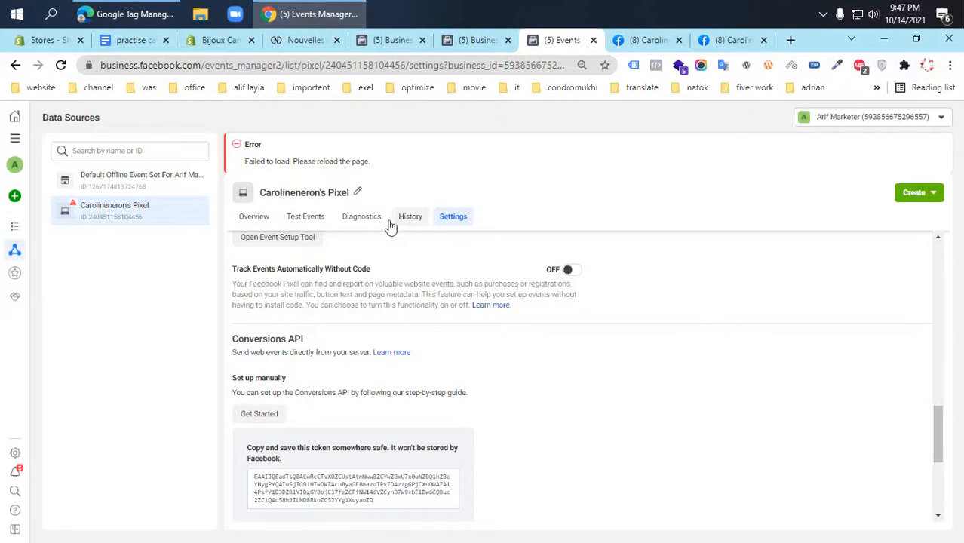
{"action": "left_click", "coordinate": [300, 219]}
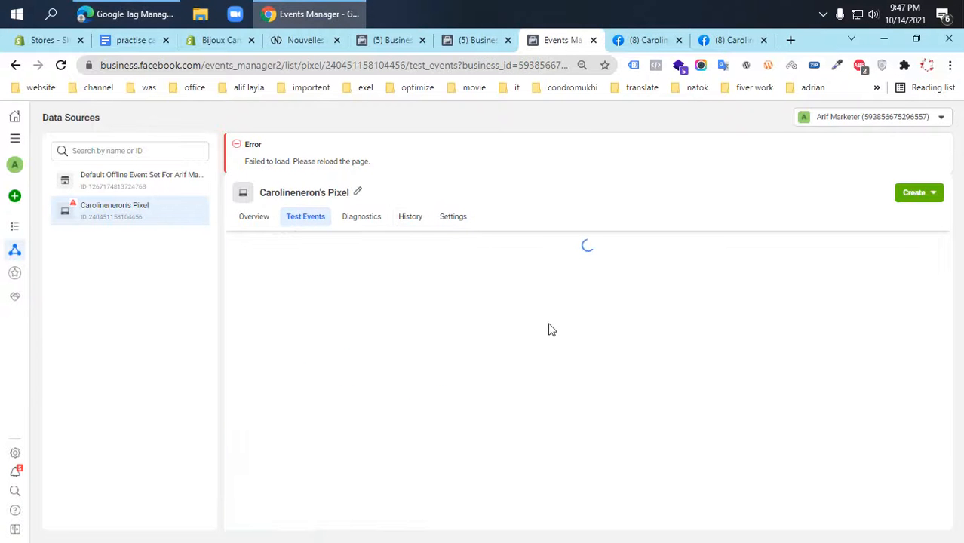
{"action": "scroll", "coordinate": [625, 461], "scroll_direction": "down", "scroll_amount": 3}
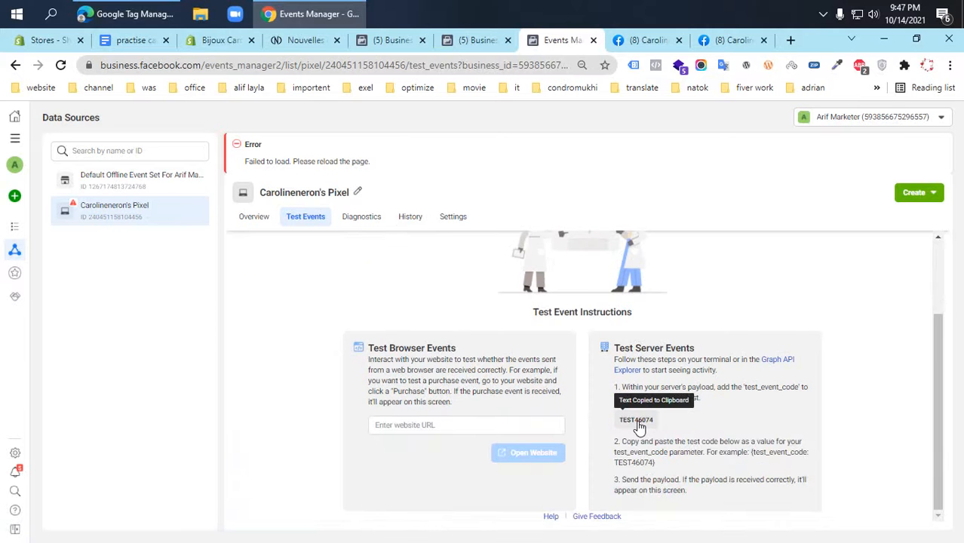
In Tag Manager, replace the YOUR FB TEST ID output in the Facebook test ID lookup table with the copied test event code, and save it
{"action": "left_click", "coordinate": [299, 15]}
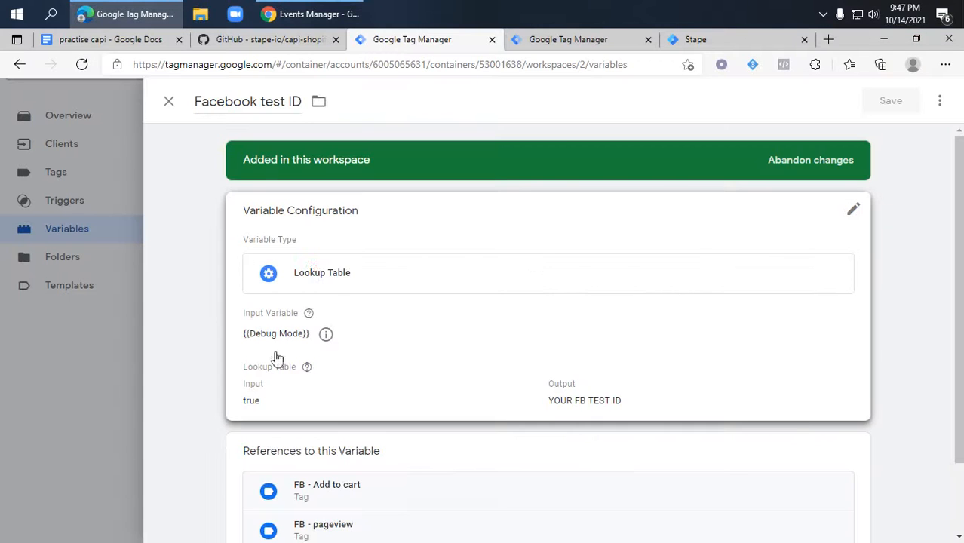
{"action": "left_click", "coordinate": [316, 274]}
{"action": "left_click_drag", "start_coordinate": [670, 436], "coordinate": [547, 426]}
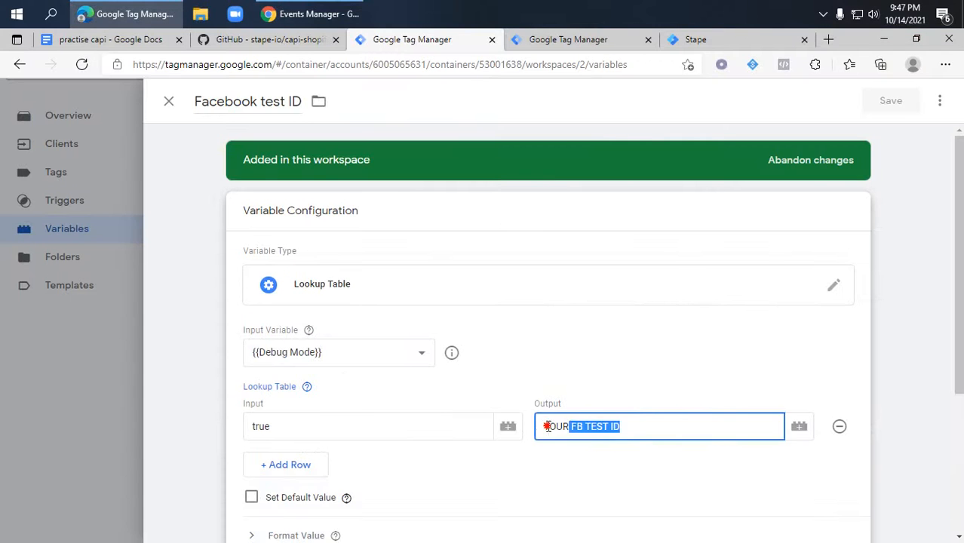
{"action": "key", "text": "ctrl+v"}
{"action": "left_click", "coordinate": [889, 100]}
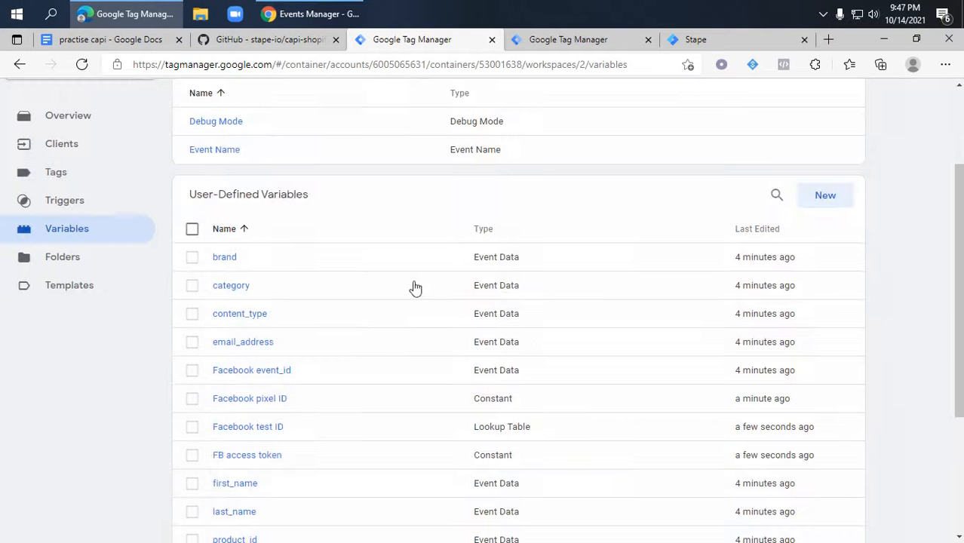
Publish the server container's changes as a version named "u", and return to Events Manager
{"action": "scroll", "coordinate": [900, 213], "scroll_direction": "up", "scroll_amount": 3}
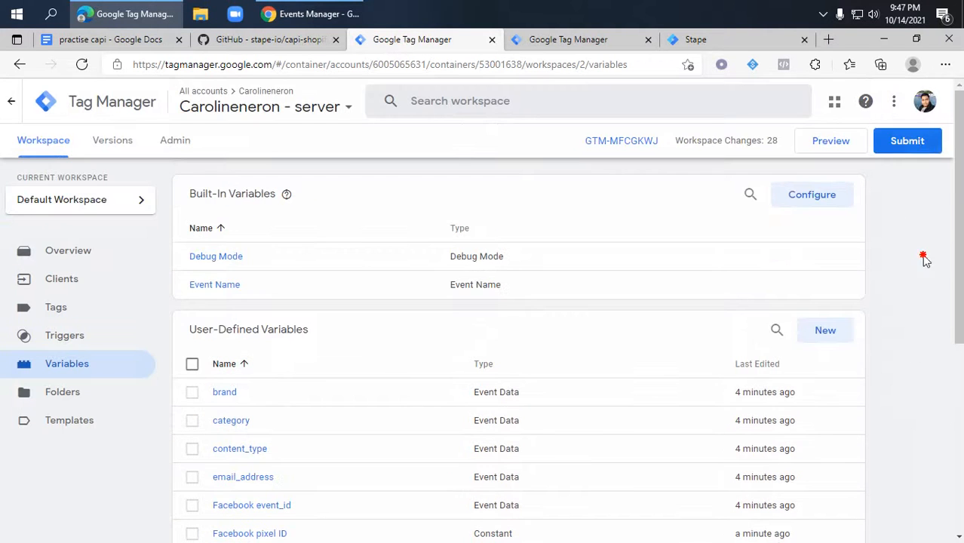
{"action": "left_click", "coordinate": [907, 141]}
{"action": "left_click", "coordinate": [312, 262]}
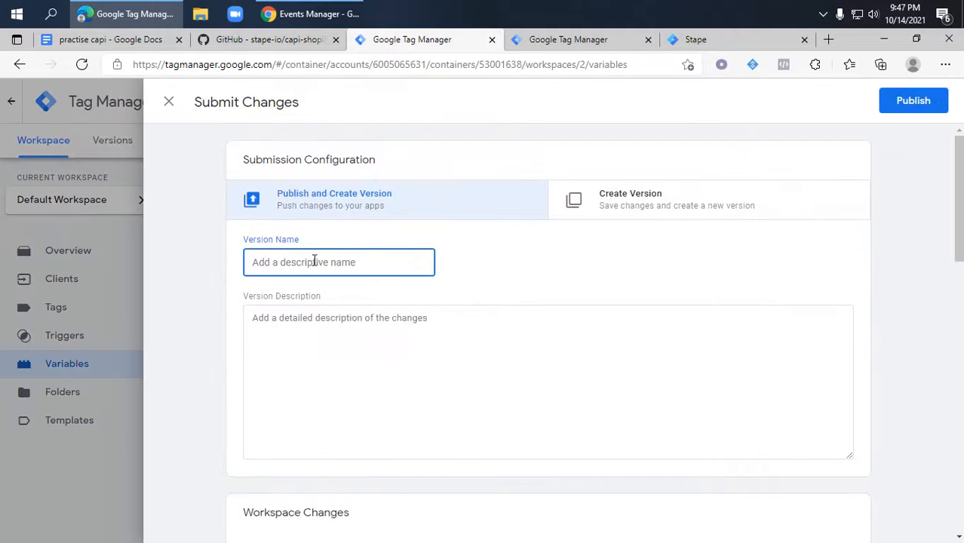
{"action": "type", "text": "u"}
{"action": "left_click", "coordinate": [905, 103]}
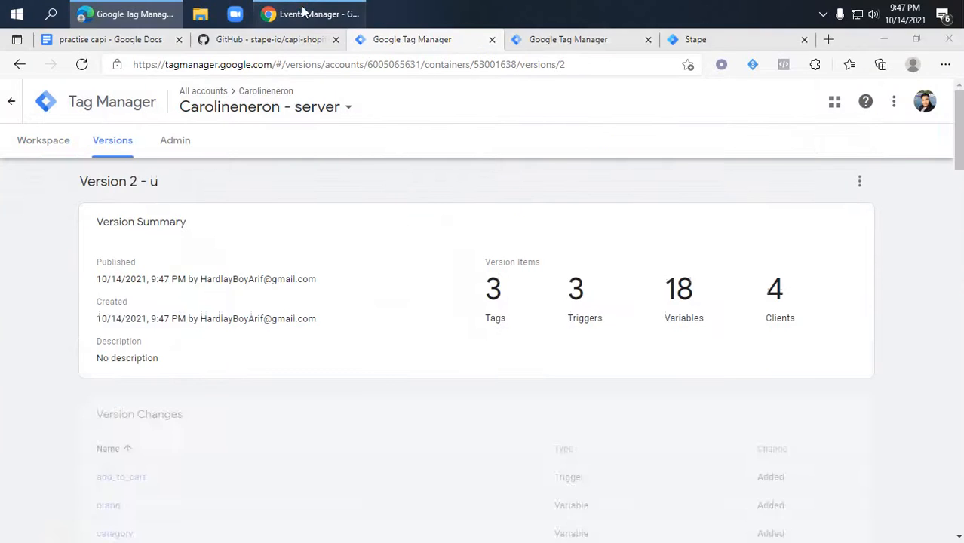
{"action": "left_click", "coordinate": [302, 11]}
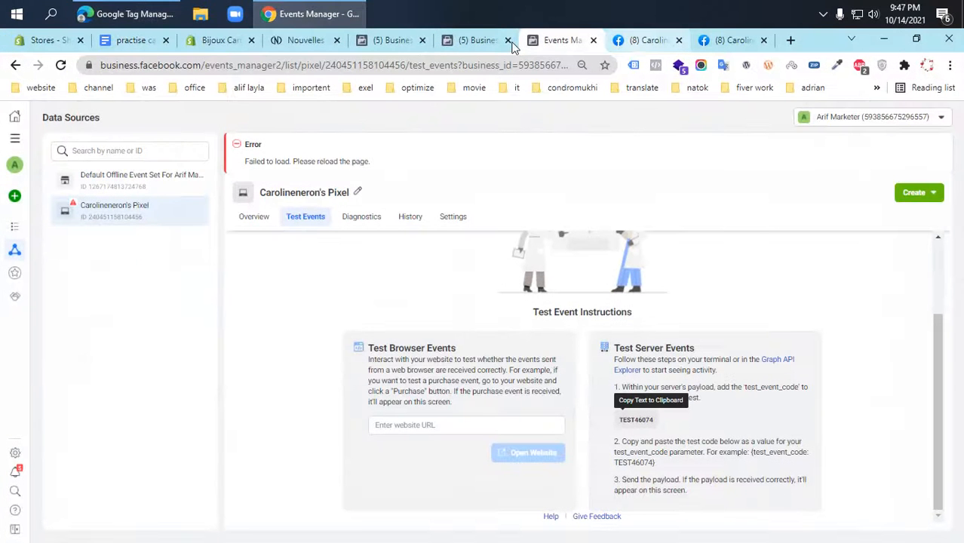
Reload the storefront's Nouvelles Collections page, and return to the Google Tag Manager snippet in the theme.liquid code
{"action": "left_click", "coordinate": [305, 40]}
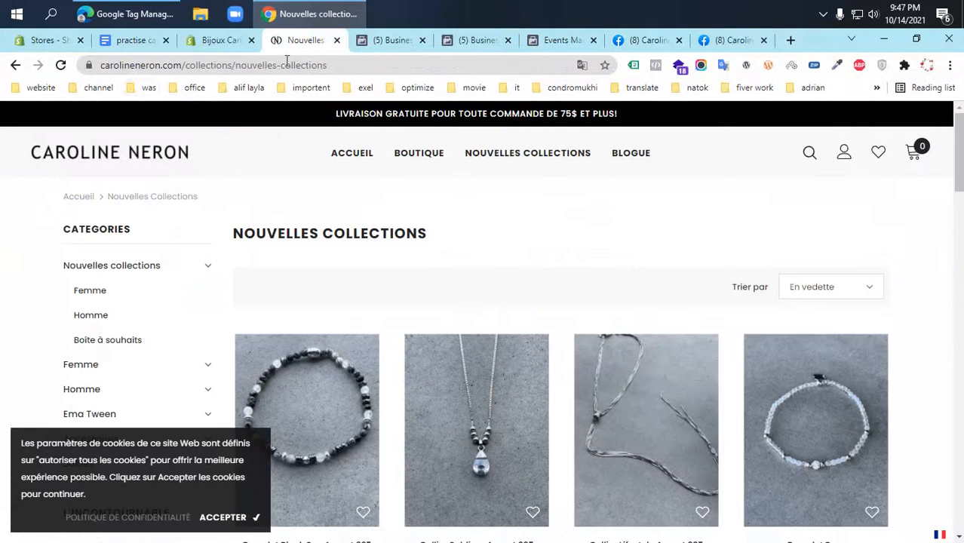
{"action": "left_click", "coordinate": [60, 66]}
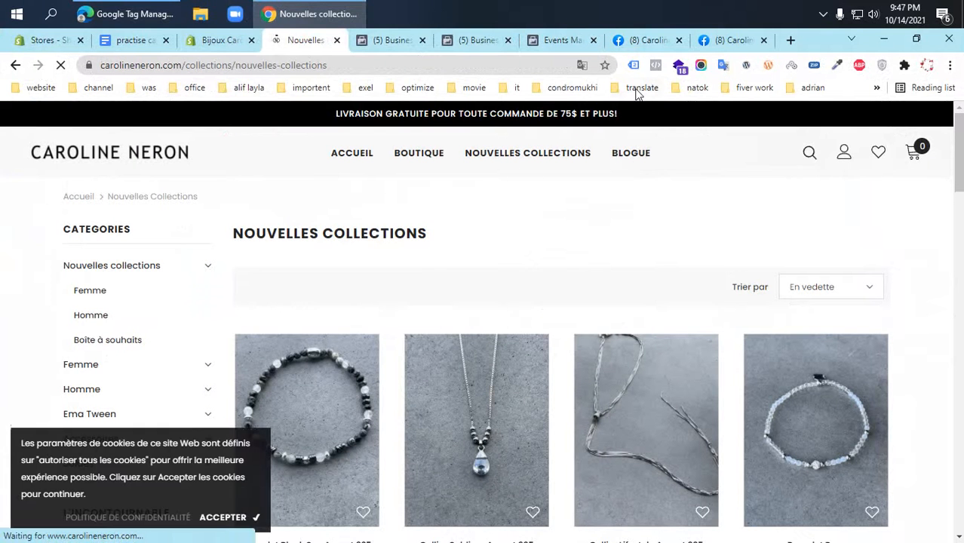
{"action": "left_click", "coordinate": [212, 42]}
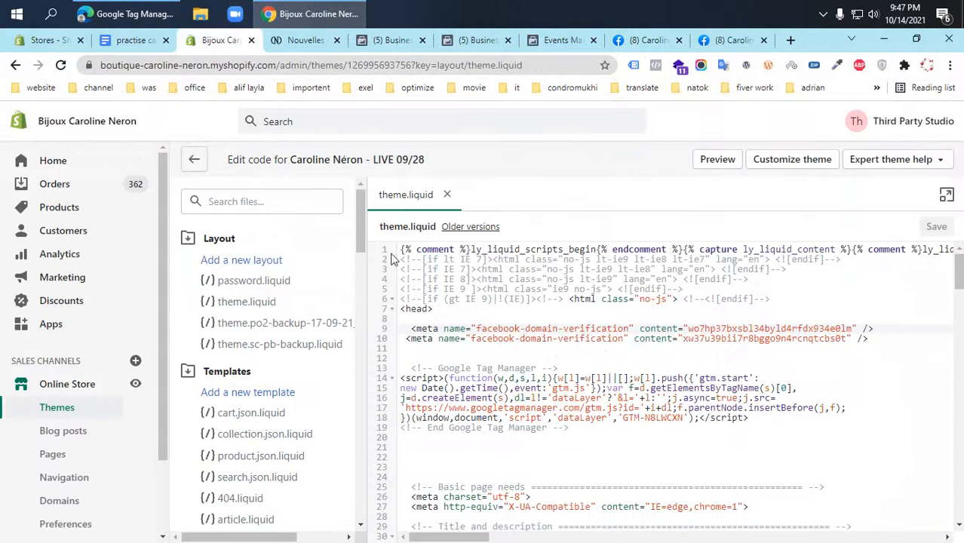
{"action": "scroll", "coordinate": [490, 369], "scroll_direction": "down", "scroll_amount": 2}
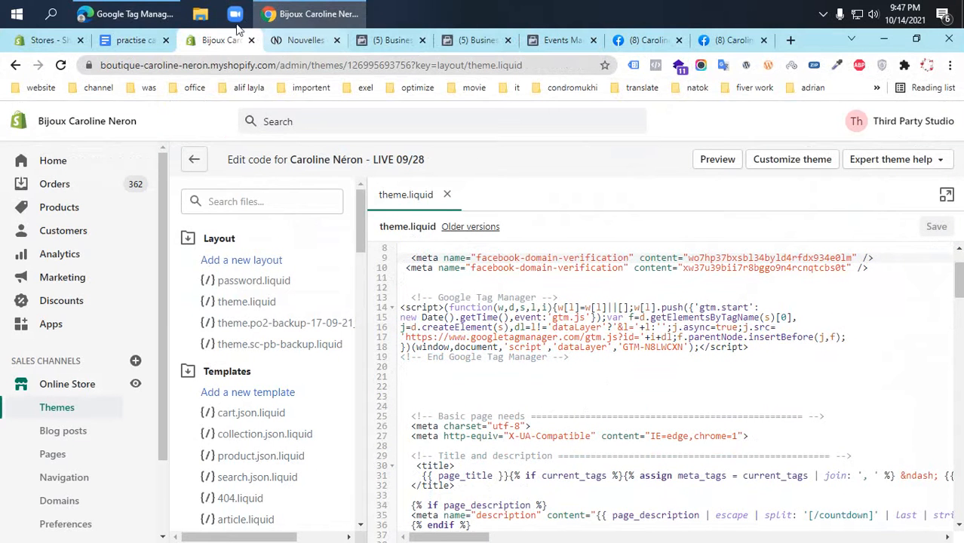
Copy the customer_data dataLayer script under item 13 of the practise capi document
{"action": "left_click", "coordinate": [133, 40]}
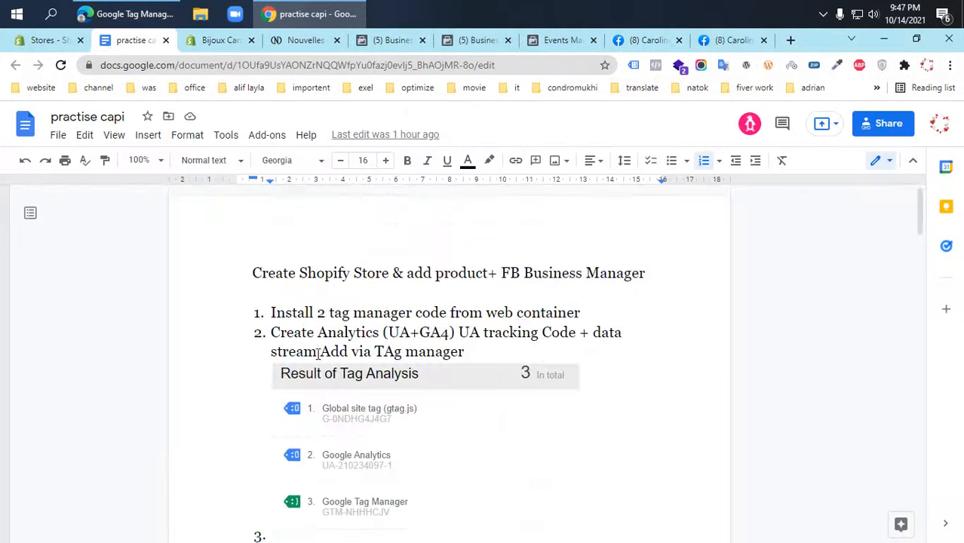
{"action": "scroll", "coordinate": [317, 352], "scroll_direction": "down", "scroll_amount": 15}
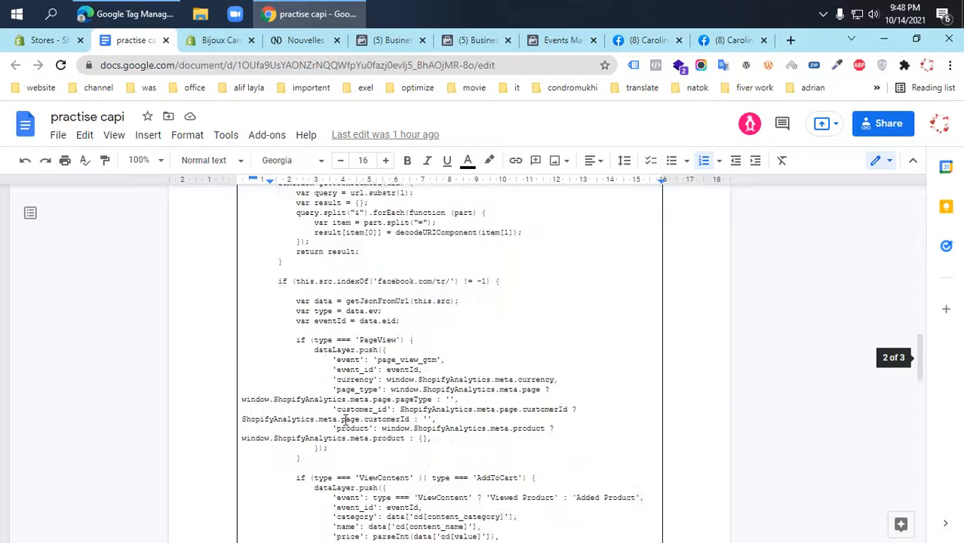
{"action": "scroll", "coordinate": [343, 419], "scroll_direction": "down", "scroll_amount": 10}
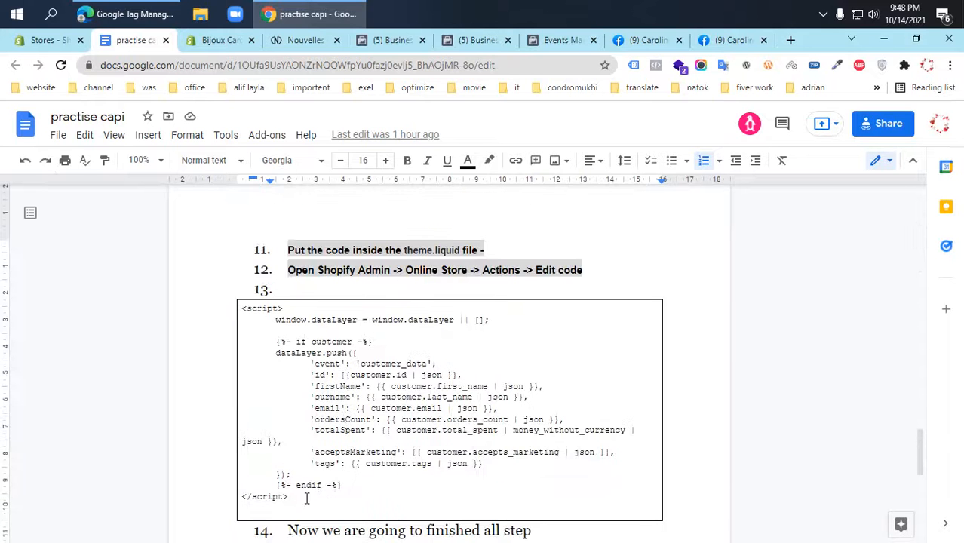
{"action": "left_click_drag", "start_coordinate": [294, 497], "coordinate": [248, 308]}
{"action": "key", "text": "ctrl+c"}
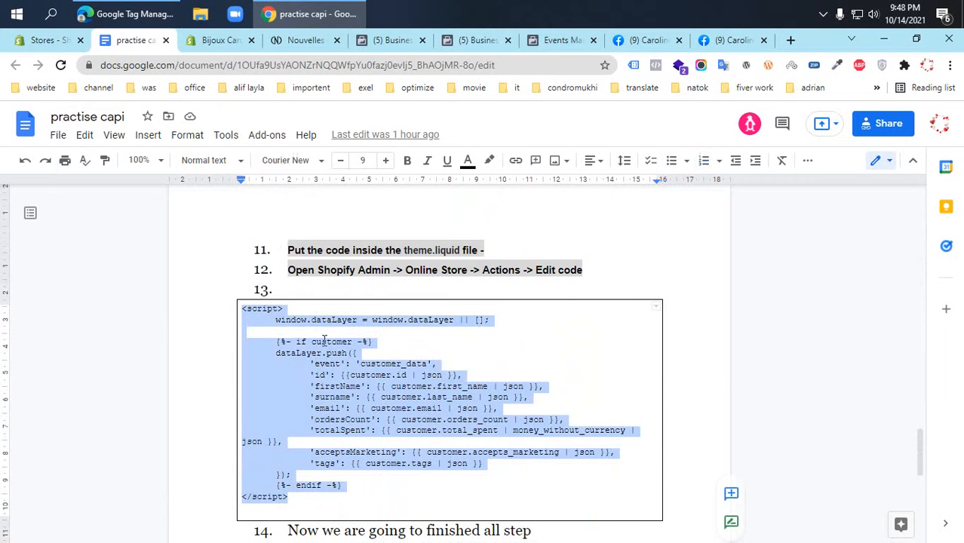
{"action": "right_click", "coordinate": [335, 381]}
{"action": "left_click", "coordinate": [370, 179]}
Paste the copied script on the blank lines below the Google Tag Manager snippet in theme.liquid, and save the file
{"action": "left_click", "coordinate": [224, 42]}
{"action": "left_click", "coordinate": [454, 380]}
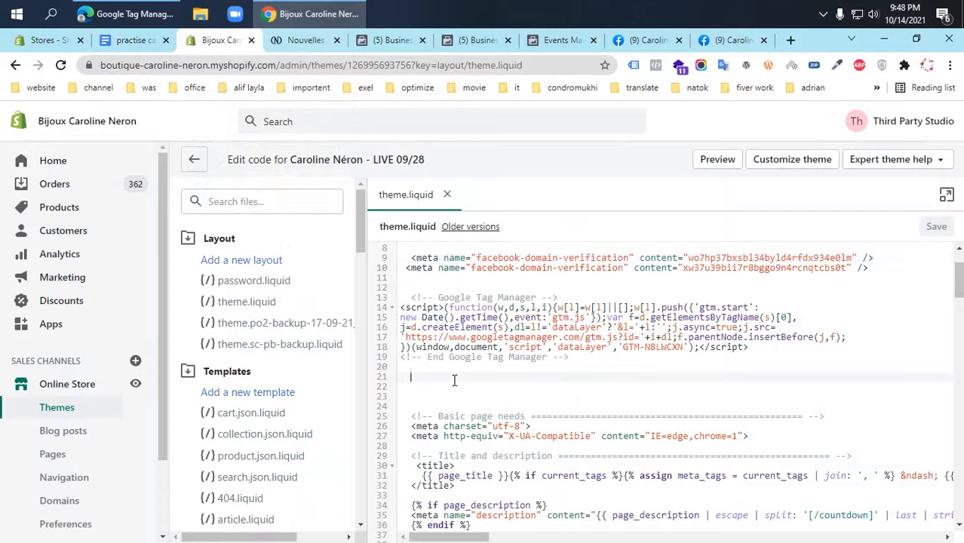
{"action": "key", "text": "ctrl+v"}
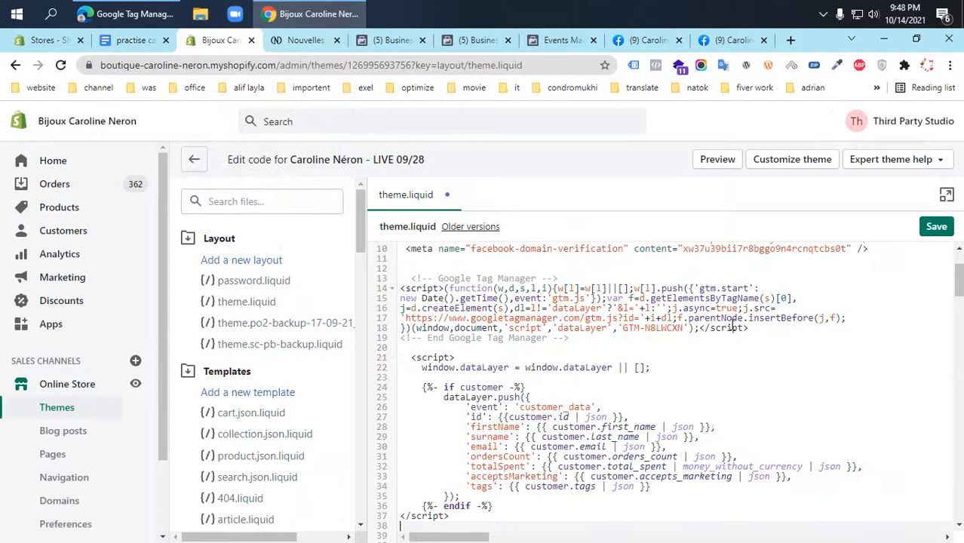
{"action": "left_click", "coordinate": [934, 227]}
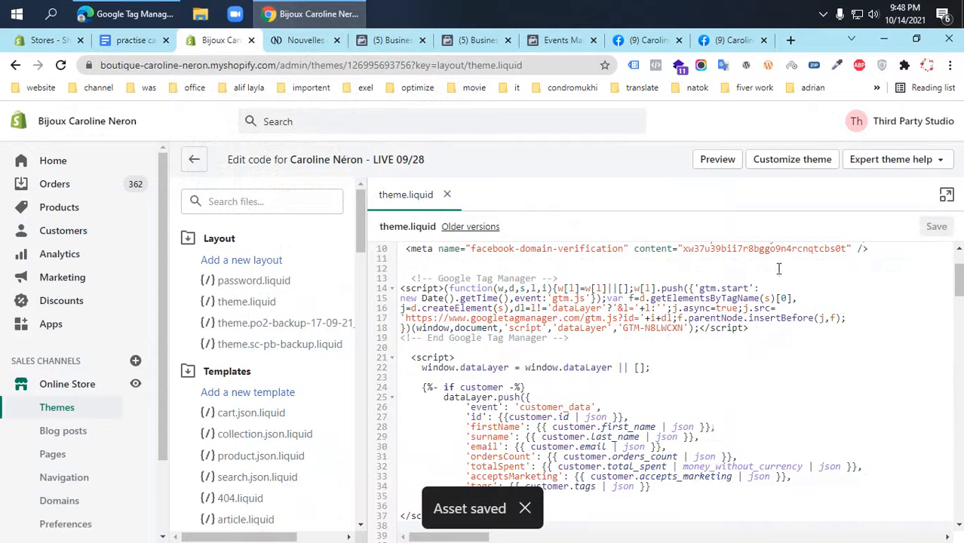
Open Shopify's Facebook sales channel and continue the setup for selling products on Facebook
{"action": "scroll", "coordinate": [74, 417], "scroll_direction": "down", "scroll_amount": 3}
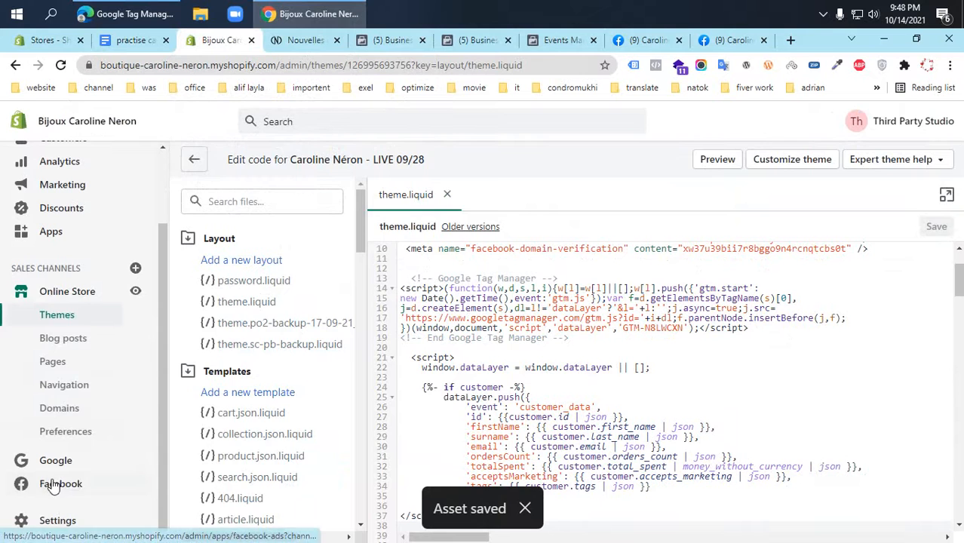
{"action": "left_click", "coordinate": [51, 483]}
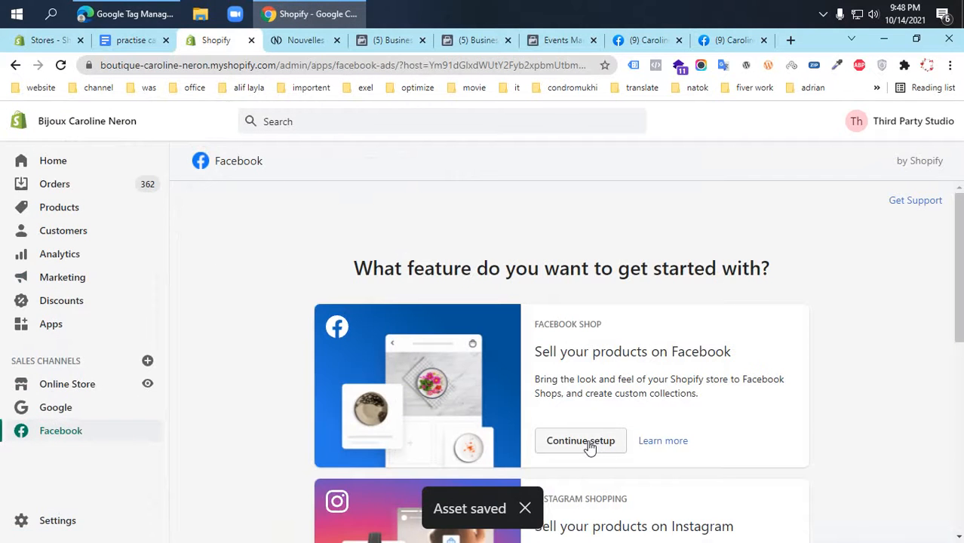
{"action": "left_click", "coordinate": [590, 443]}
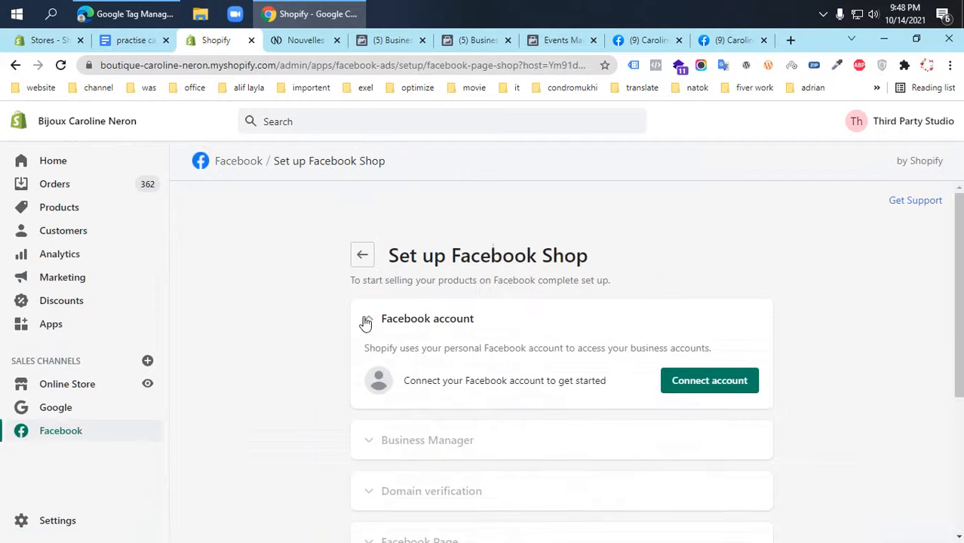
Connect the Facebook account to the shop setup, entering the account password to authorize it
{"action": "left_click", "coordinate": [711, 382]}
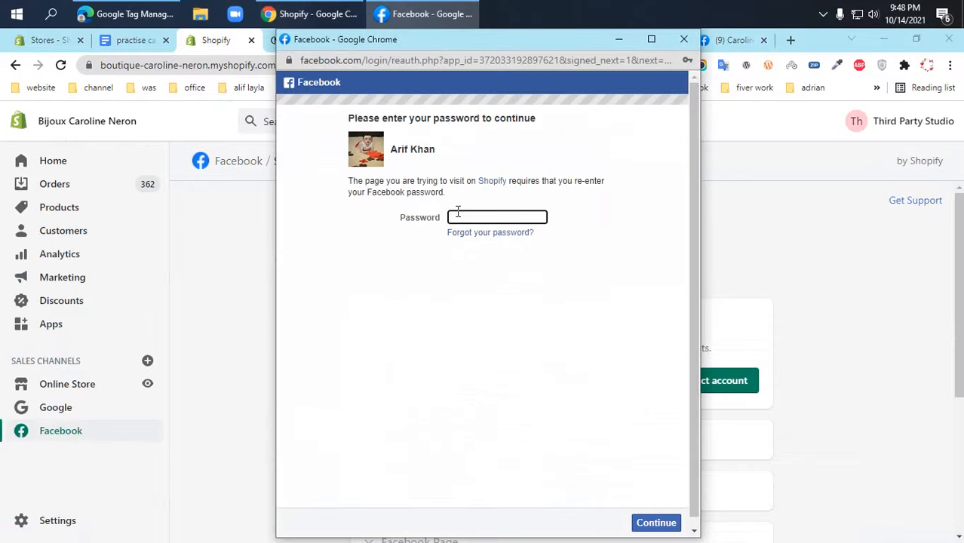
{"action": "left_click", "coordinate": [457, 216]}
{"action": "left_click", "coordinate": [474, 250]}
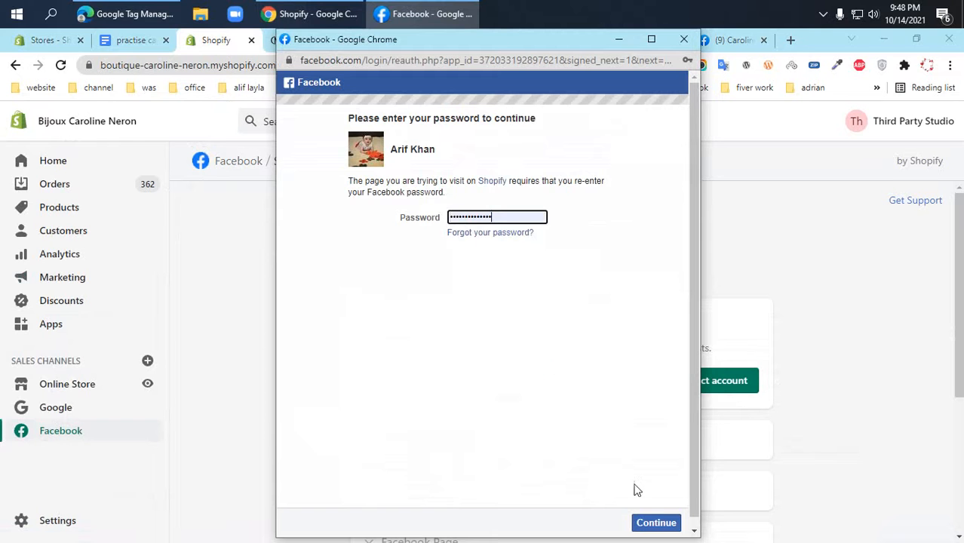
{"action": "left_click", "coordinate": [663, 522]}
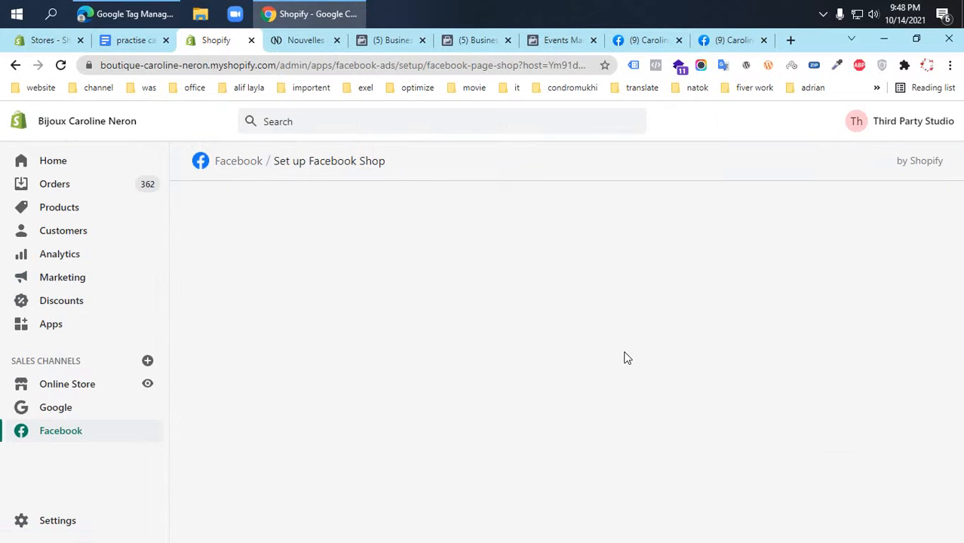
Examine the Business Manager requirements and the remaining sections of the Facebook Shop setup, reopening the setup once from the channel's feature list
{"action": "scroll", "coordinate": [609, 399], "scroll_direction": "down", "scroll_amount": 3}
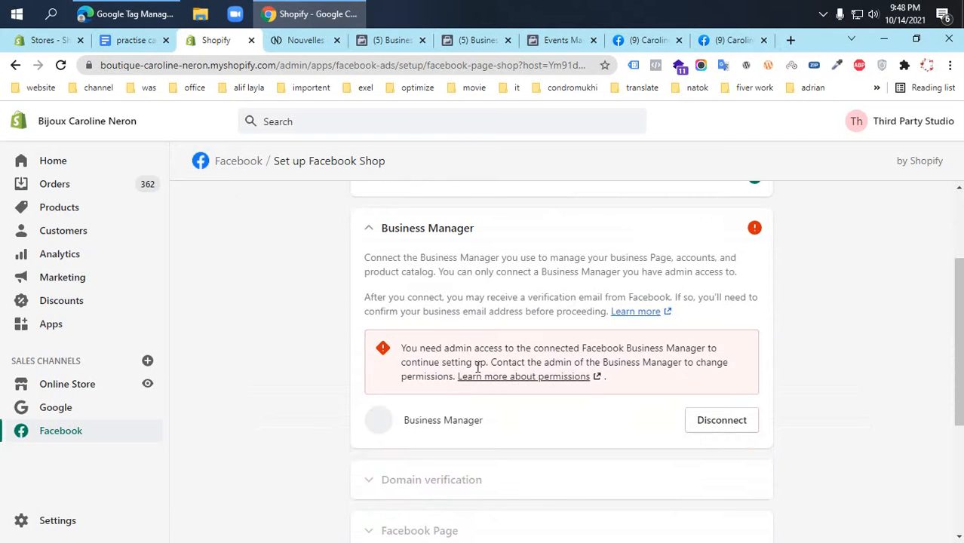
{"action": "scroll", "coordinate": [453, 383], "scroll_direction": "down", "scroll_amount": 3}
{"action": "scroll", "coordinate": [458, 308], "scroll_direction": "up", "scroll_amount": 3}
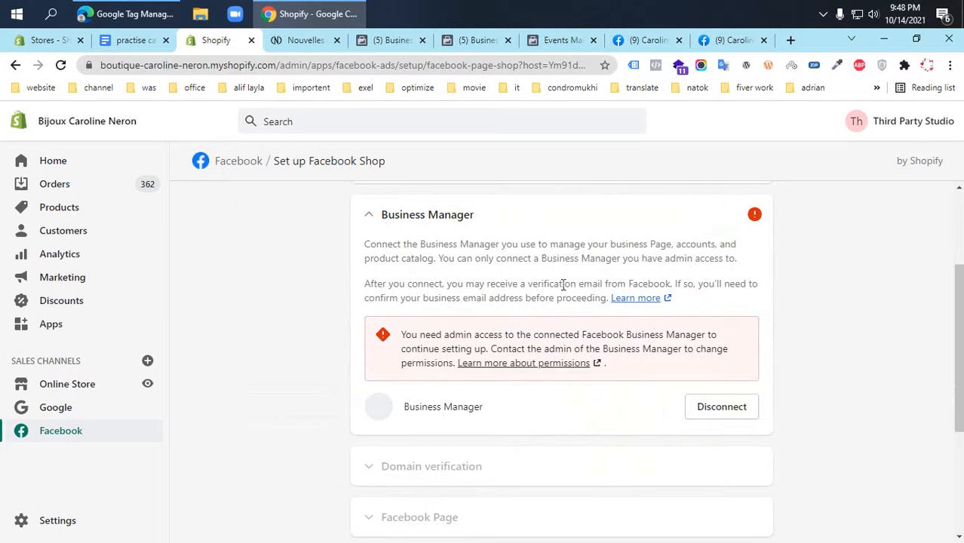
{"action": "scroll", "coordinate": [468, 263], "scroll_direction": "up", "scroll_amount": 2}
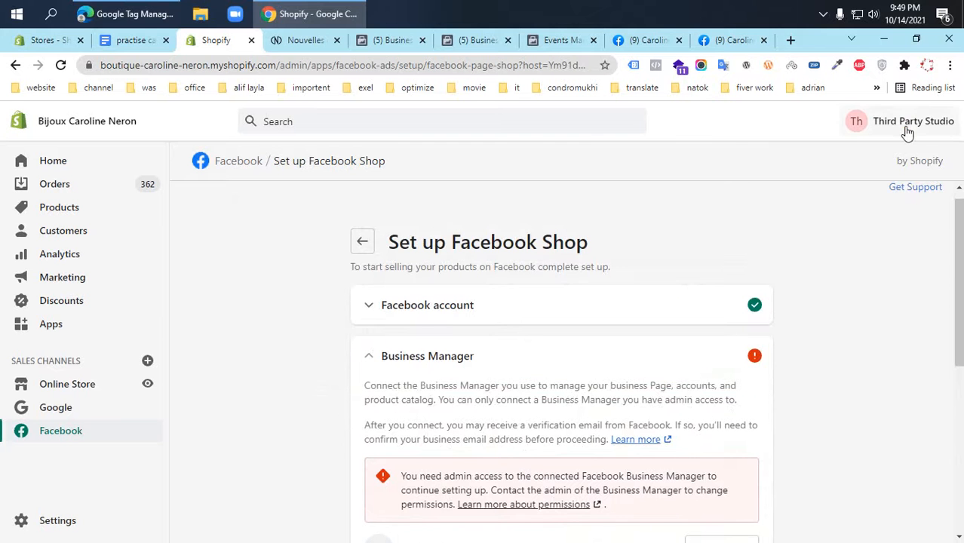
{"action": "left_click", "coordinate": [911, 127]}
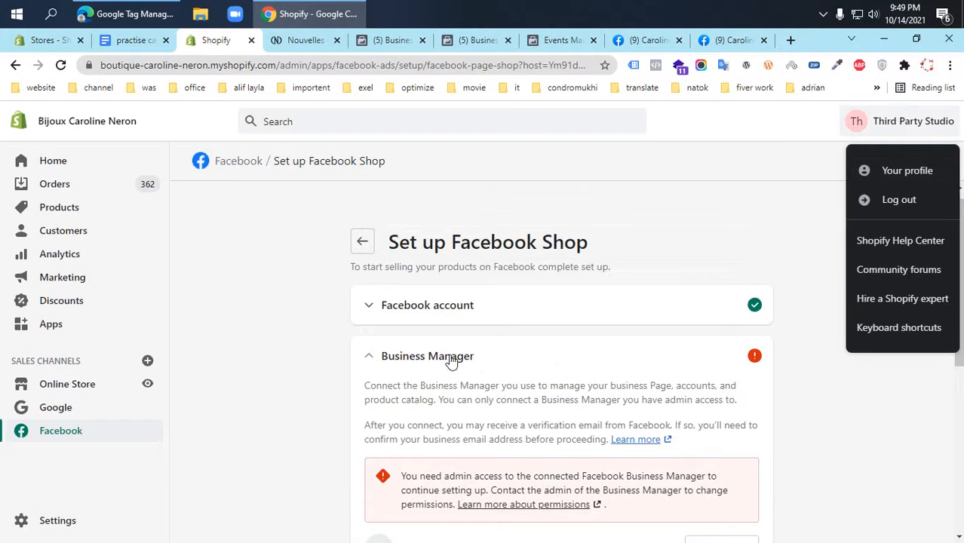
{"action": "scroll", "coordinate": [481, 376], "scroll_direction": "down", "scroll_amount": 5}
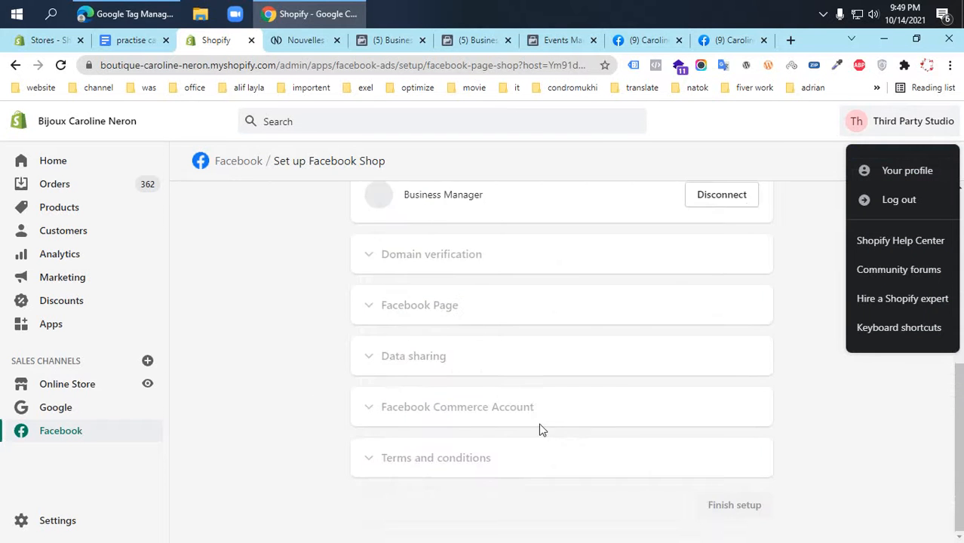
{"action": "scroll", "coordinate": [539, 429], "scroll_direction": "up", "scroll_amount": 5}
{"action": "left_click", "coordinate": [368, 256]}
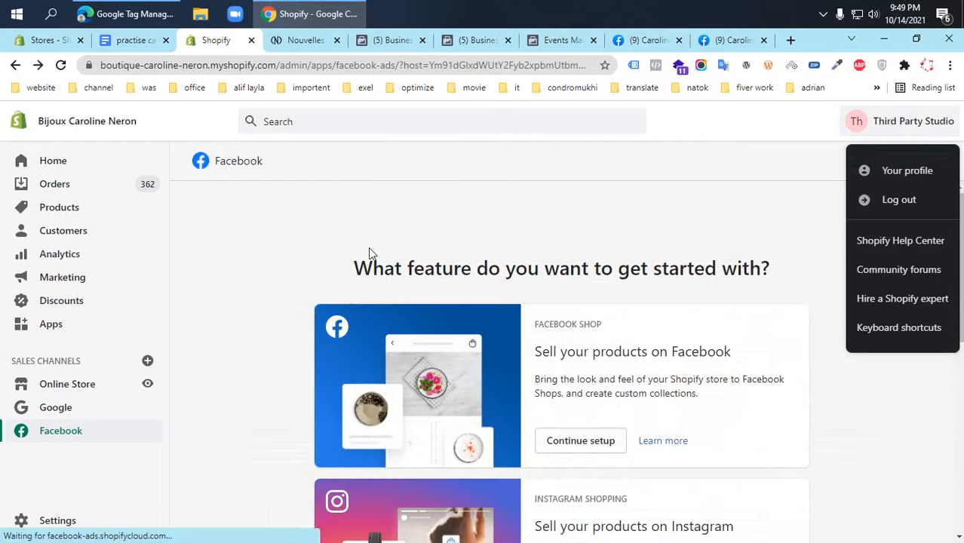
{"action": "left_click", "coordinate": [584, 445]}
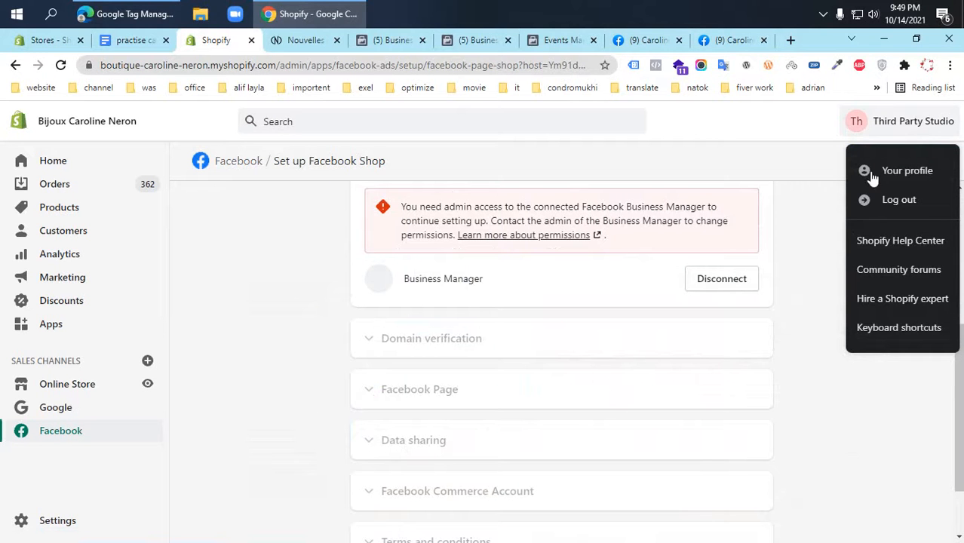
{"action": "left_click", "coordinate": [901, 130]}
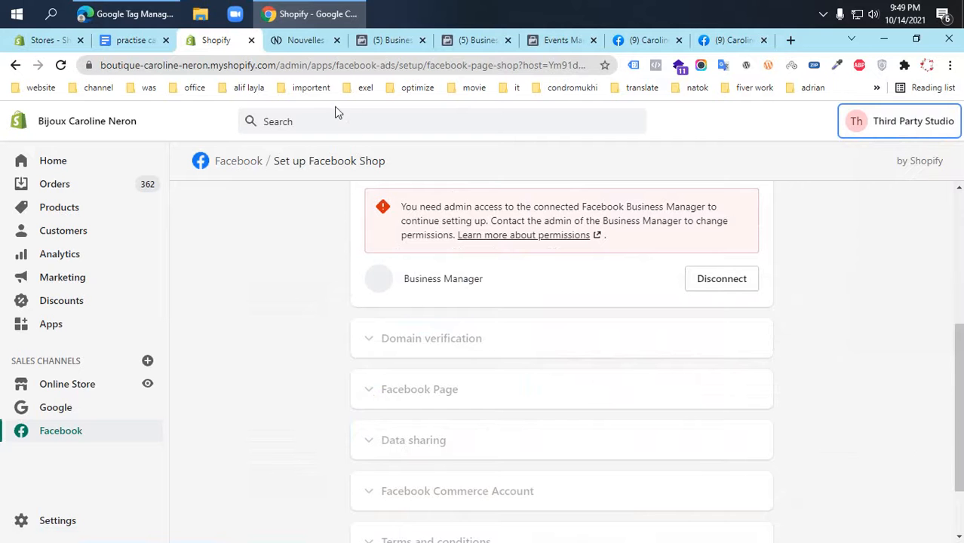
Check the practise capi notes and Tag Manager, and reload the pixel's Test Events page in Events Manager
{"action": "left_click", "coordinate": [130, 40]}
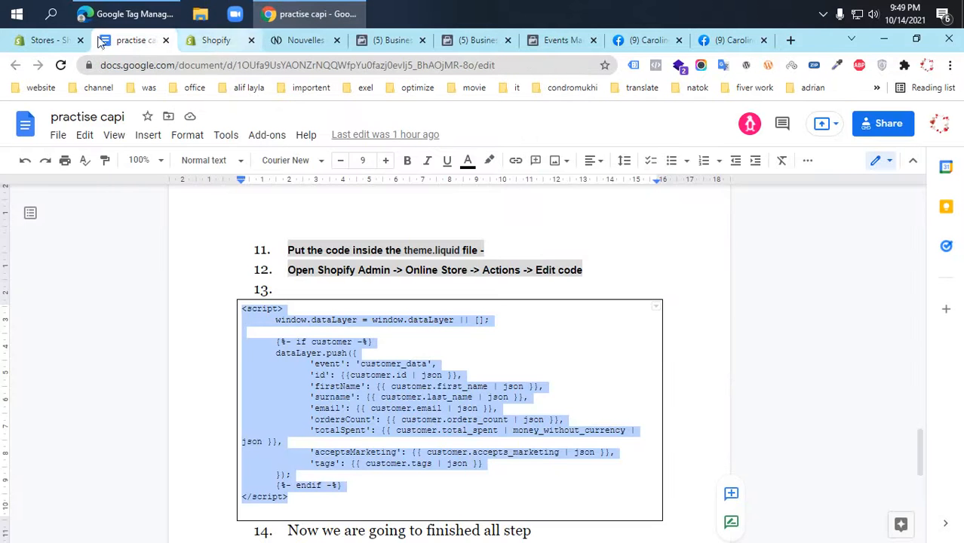
{"action": "left_click", "coordinate": [128, 14]}
{"action": "left_click", "coordinate": [310, 14]}
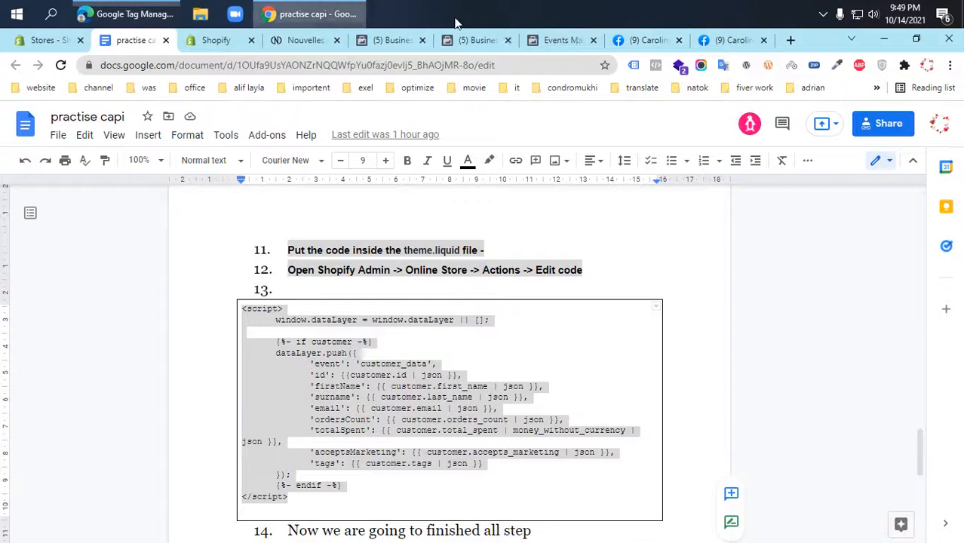
{"action": "left_click", "coordinate": [570, 41]}
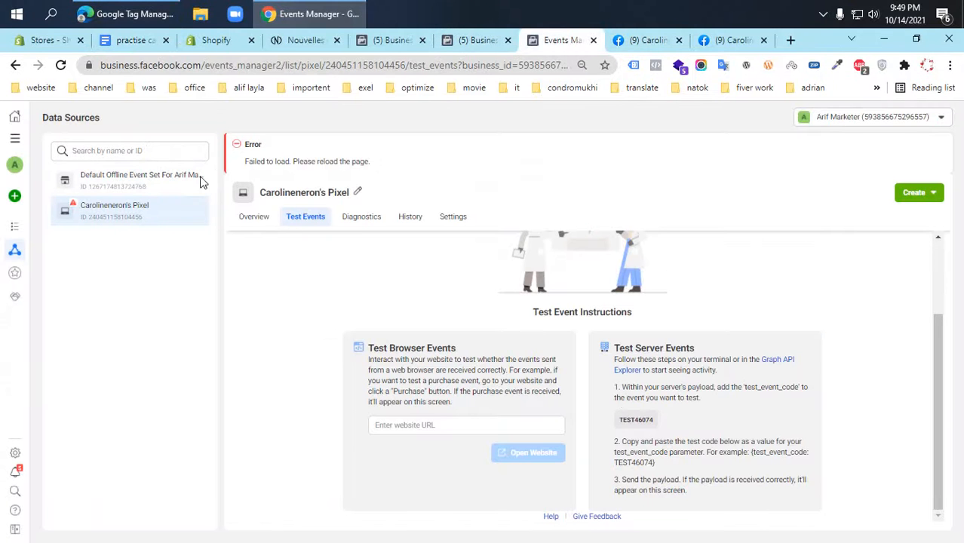
{"action": "left_click", "coordinate": [63, 66]}
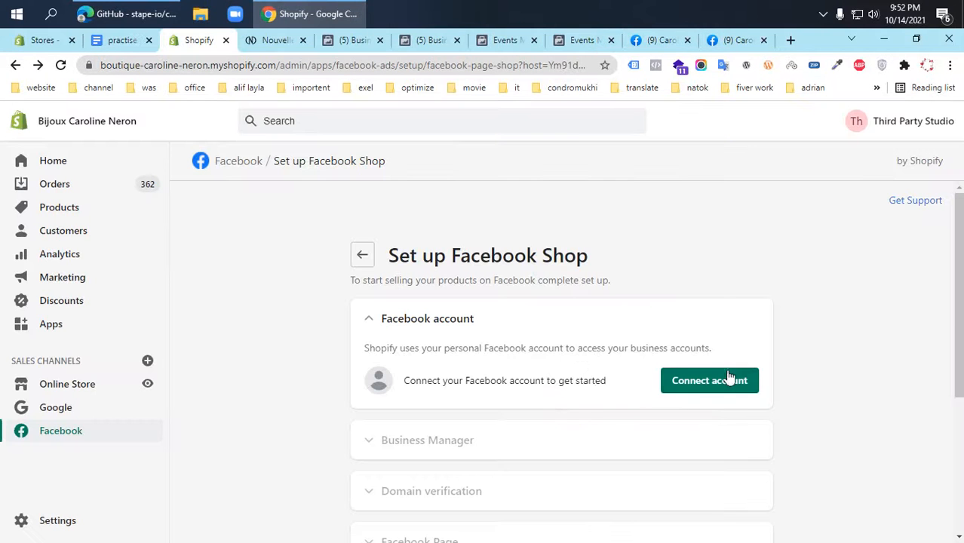
Look through the Facebook Shop setup sections from Facebook account to Terms and conditions, with a brief check of the storefront
{"action": "scroll", "coordinate": [365, 308], "scroll_direction": "down", "scroll_amount": 1}
{"action": "scroll", "coordinate": [483, 408], "scroll_direction": "down", "scroll_amount": 3}
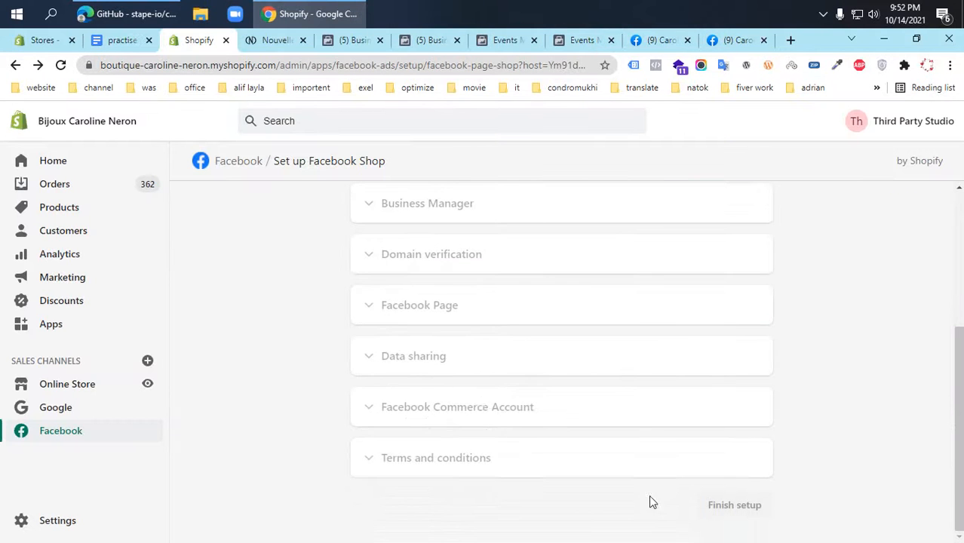
{"action": "scroll", "coordinate": [653, 503], "scroll_direction": "up", "scroll_amount": 3}
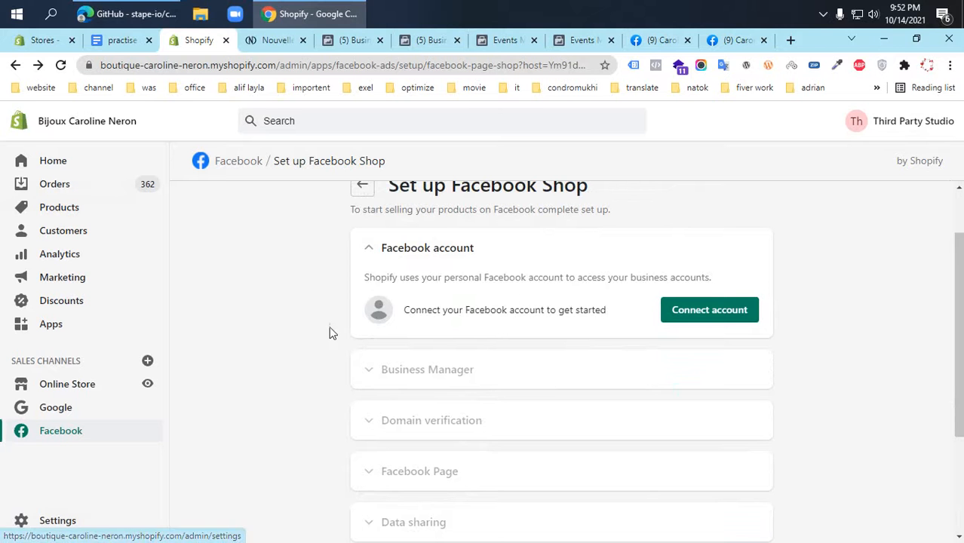
{"action": "scroll", "coordinate": [327, 330], "scroll_direction": "up", "scroll_amount": 1}
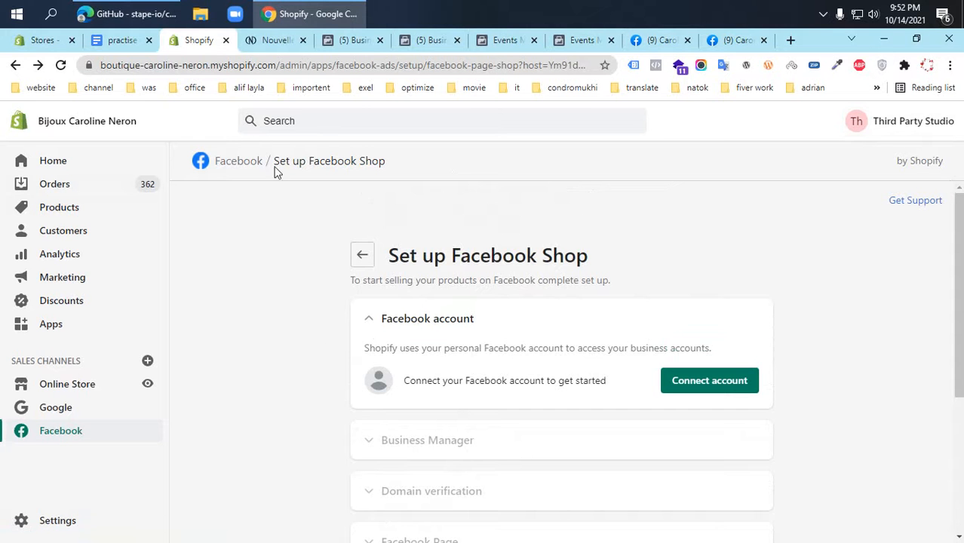
{"action": "left_click", "coordinate": [278, 40]}
{"action": "left_click", "coordinate": [202, 40]}
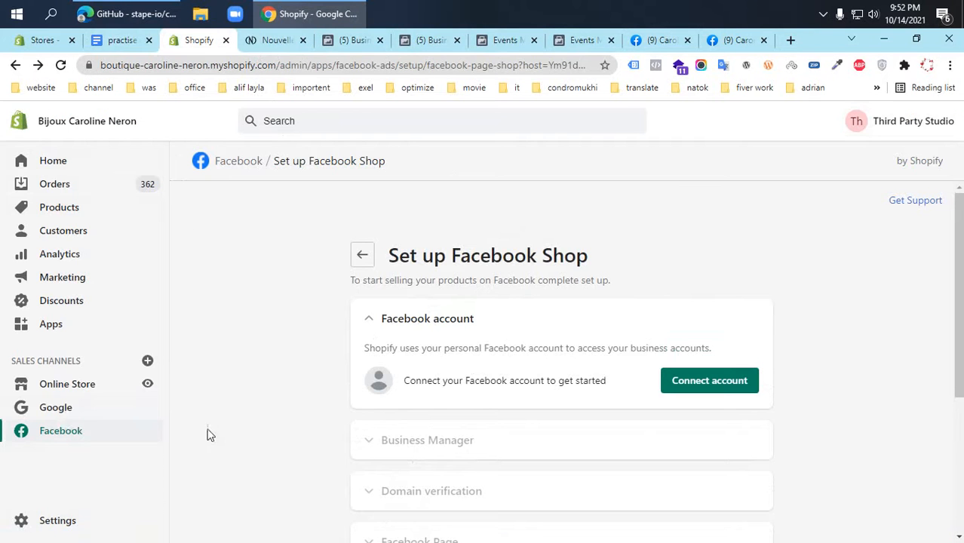
Open the live Caroline Néron theme of the online store for code editing
{"action": "left_click", "coordinate": [67, 389]}
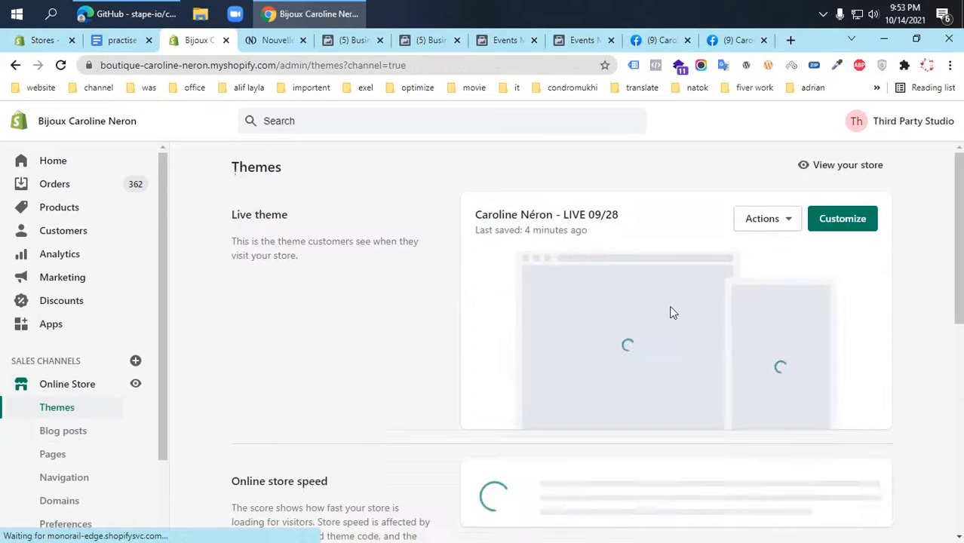
{"action": "left_click", "coordinate": [774, 224]}
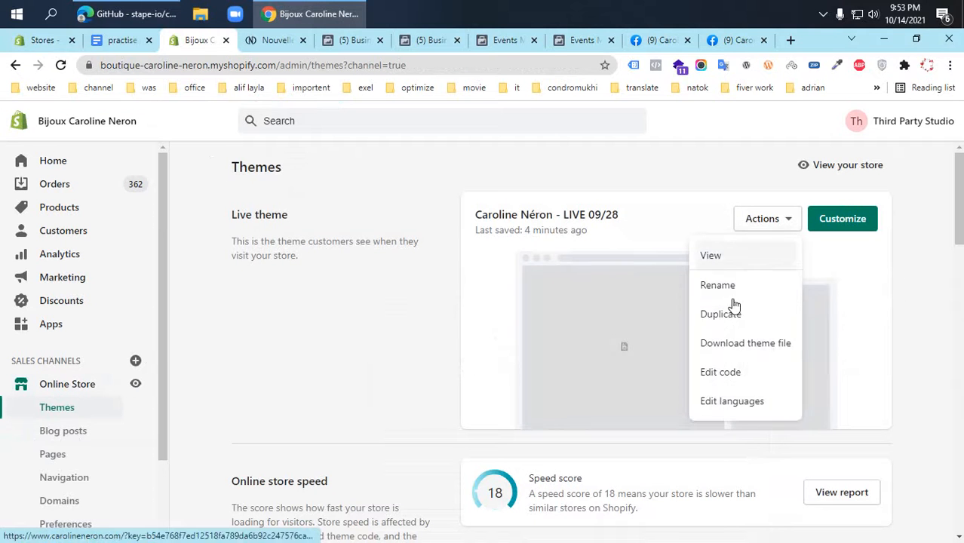
{"action": "left_click", "coordinate": [736, 374]}
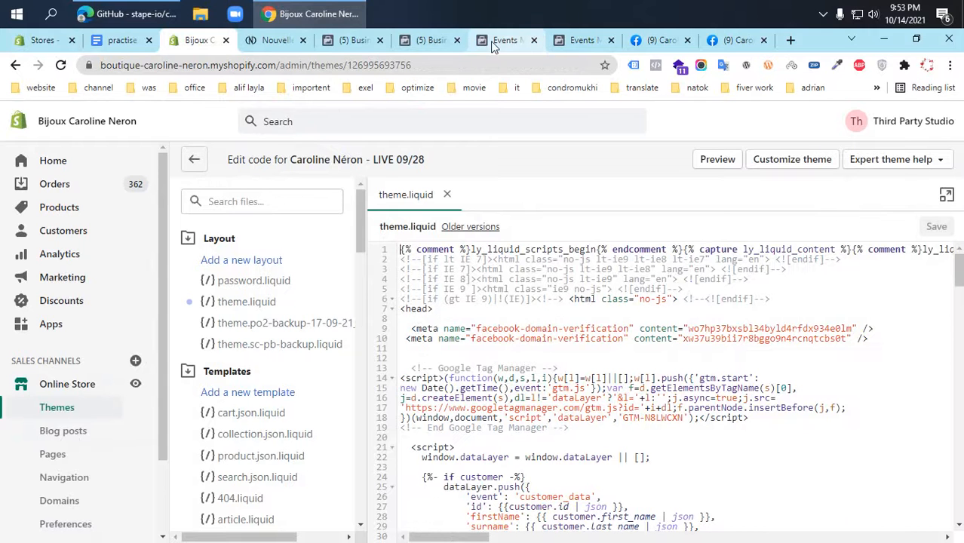
Return to the domains in Facebook Business Settings and dismiss the carolineneron.com verification notice
{"action": "left_click", "coordinate": [365, 45]}
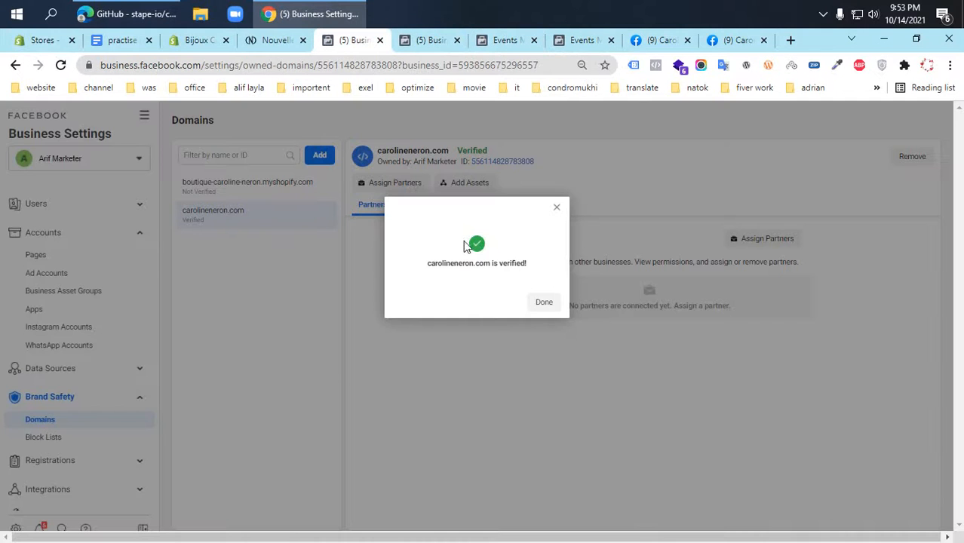
{"action": "left_click", "coordinate": [544, 302]}
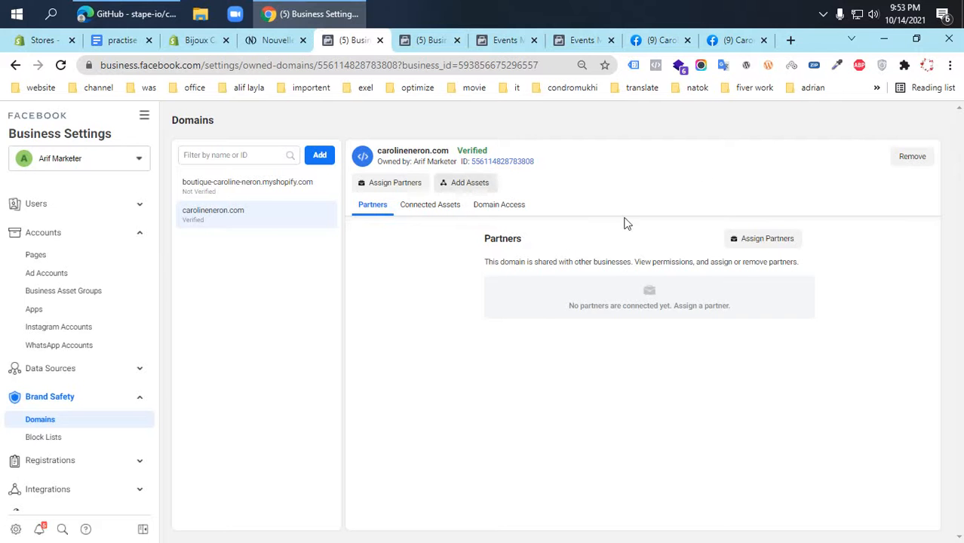
{"action": "left_click", "coordinate": [761, 238]}
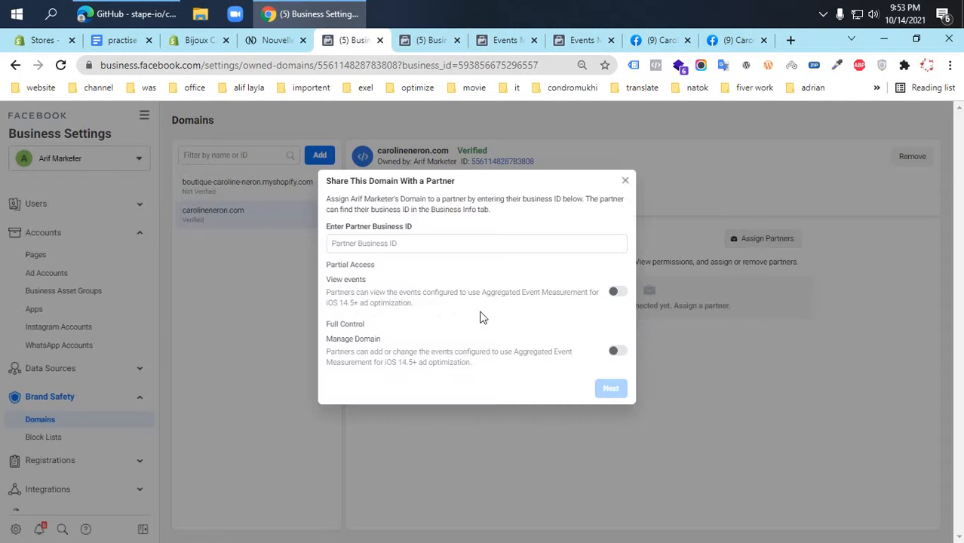
{"action": "left_click", "coordinate": [617, 353]}
{"action": "left_click", "coordinate": [625, 180]}
Remove the carolineneron.com domain from the business and dismiss the notice
{"action": "left_click", "coordinate": [913, 158]}
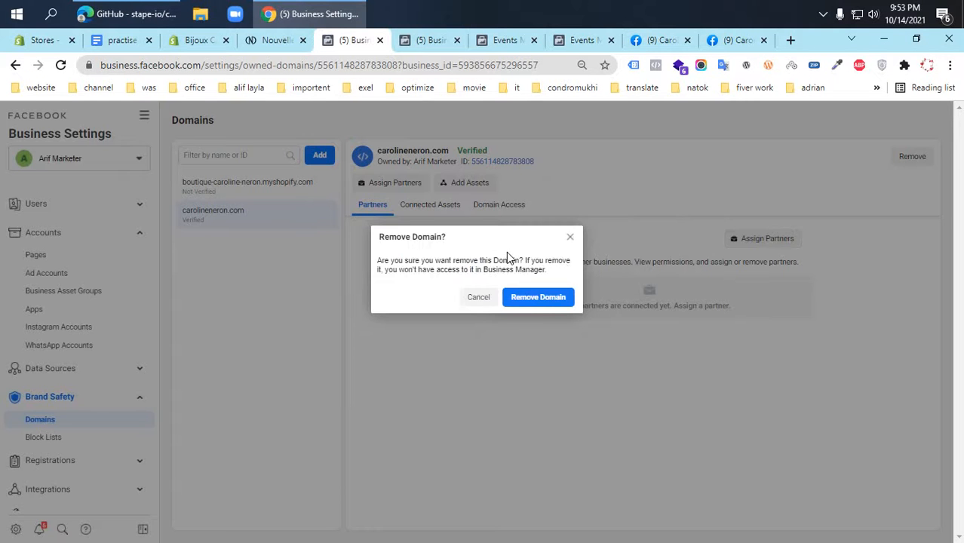
{"action": "left_click", "coordinate": [544, 299]}
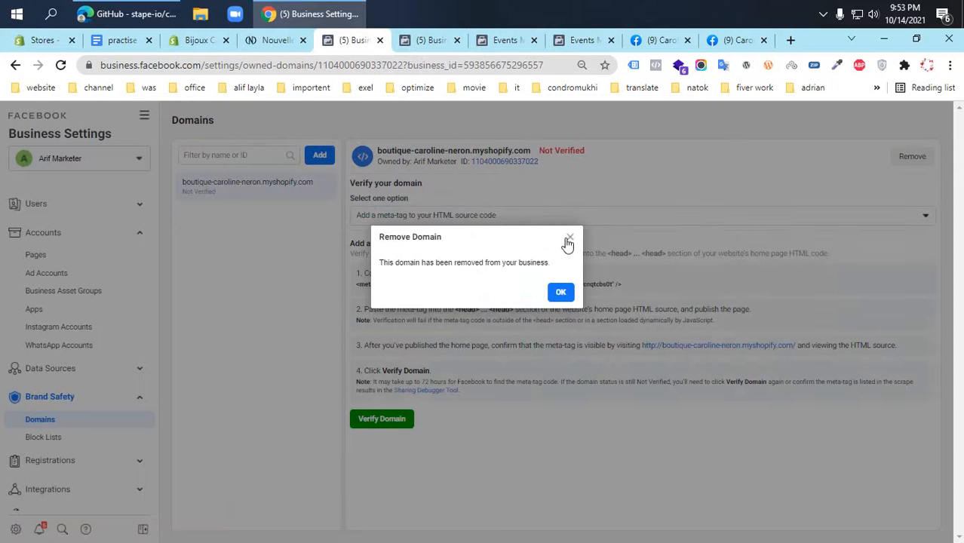
{"action": "left_click", "coordinate": [569, 240]}
Verify the boutique-caroline-neron.myshopify.com domain and remove it from the business
{"action": "left_click", "coordinate": [386, 424]}
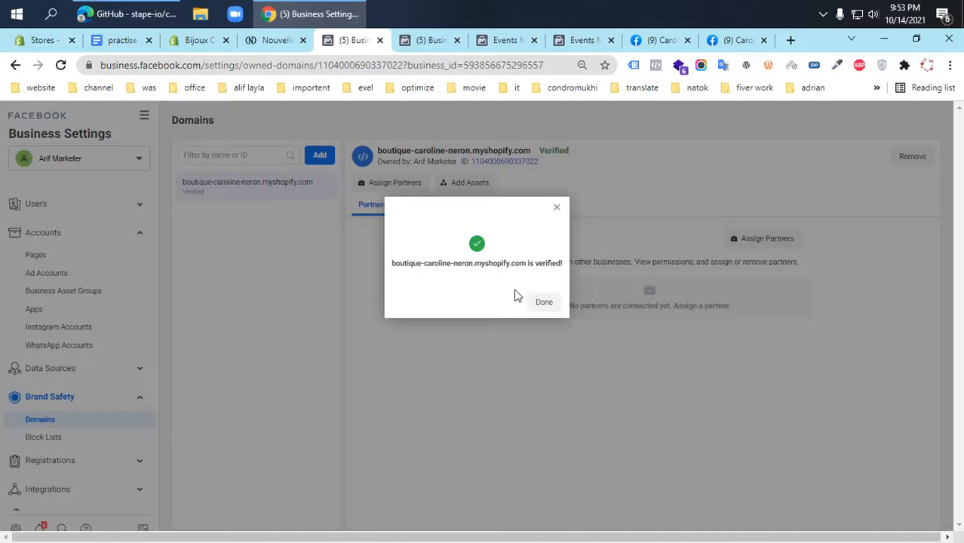
{"action": "left_click", "coordinate": [557, 208]}
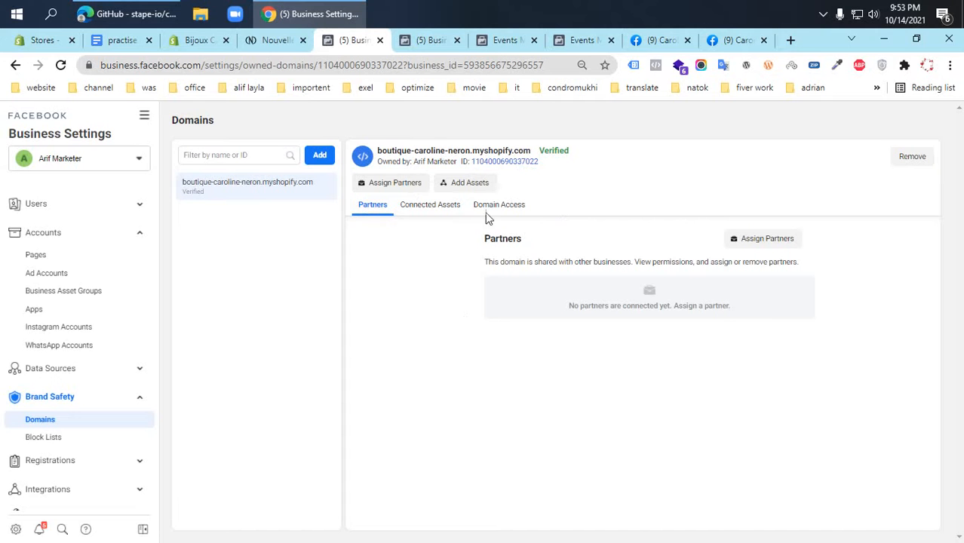
{"action": "left_click", "coordinate": [902, 158]}
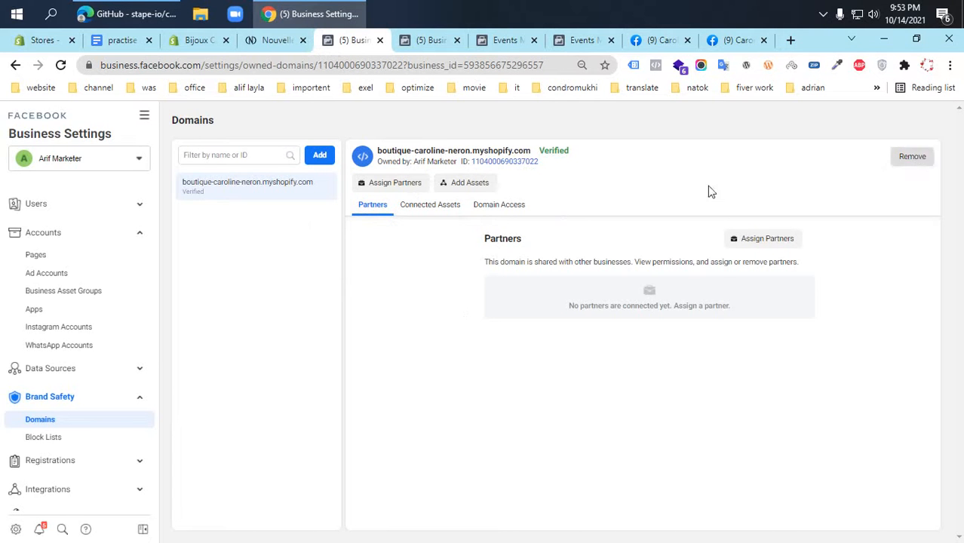
{"action": "left_click", "coordinate": [532, 279]}
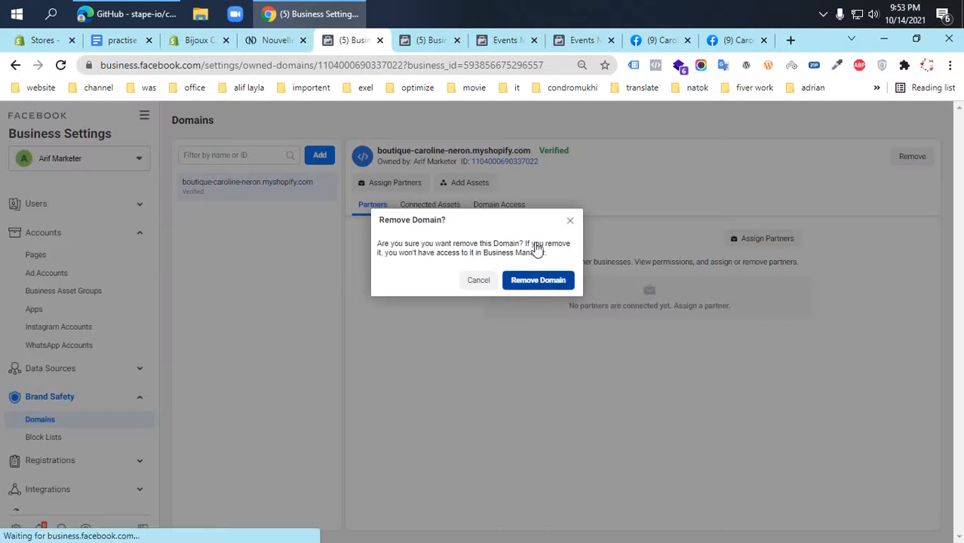
Delete the Facebook domain verification meta tags, the Google Tag Manager script and the customer dataLayer script from the head of theme.liquid
{"action": "left_click", "coordinate": [271, 41]}
{"action": "left_click", "coordinate": [188, 41]}
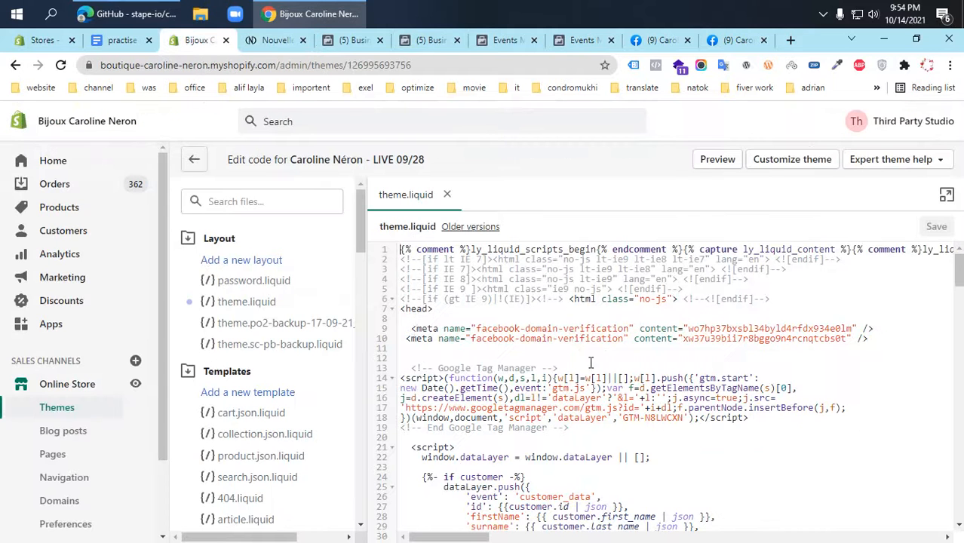
{"action": "left_click_drag", "start_coordinate": [404, 327], "coordinate": [493, 483]}
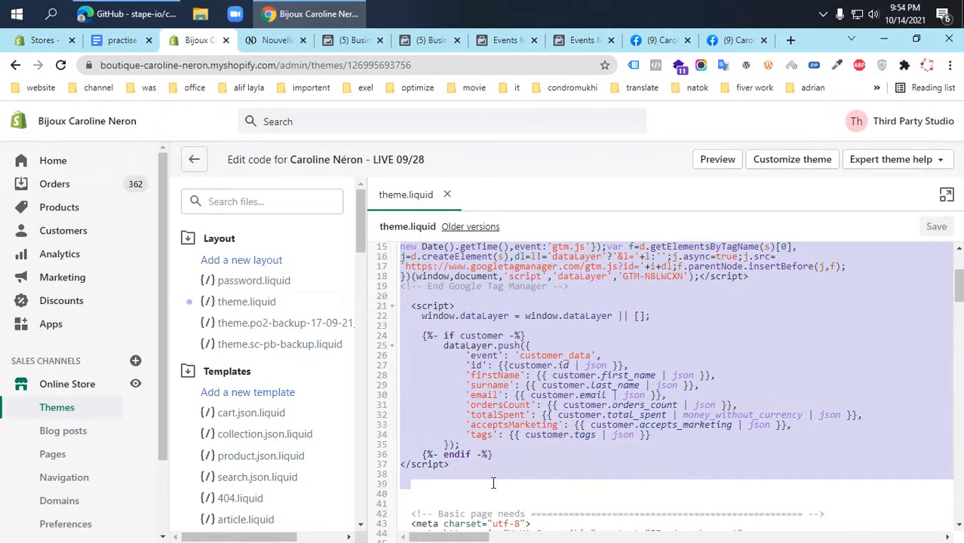
{"action": "key", "text": "BackSpace"}
{"action": "scroll", "coordinate": [830, 326], "scroll_direction": "up", "scroll_amount": 3}
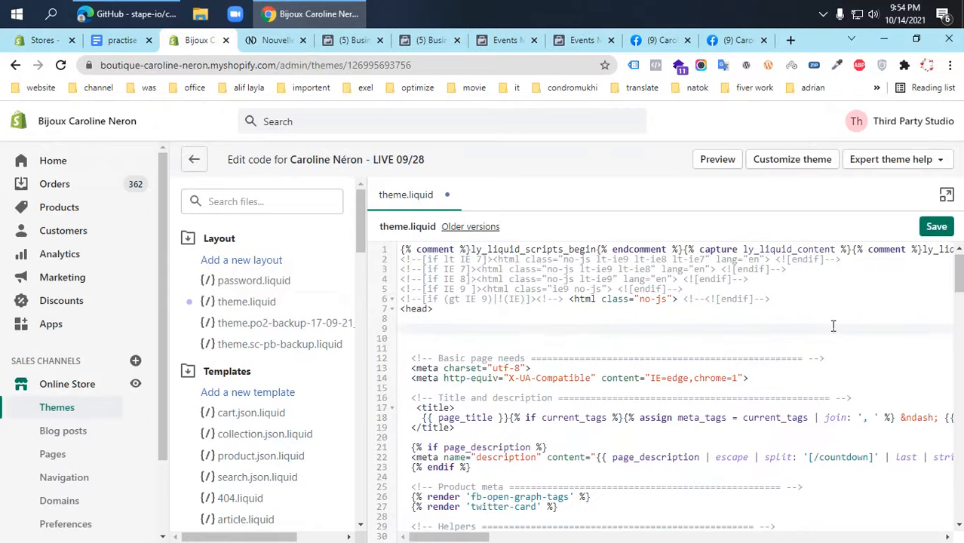
Delete the Google Tag Manager noscript block above the closing body tag of theme.liquid and save the file
{"action": "key", "text": "ctrl+End"}
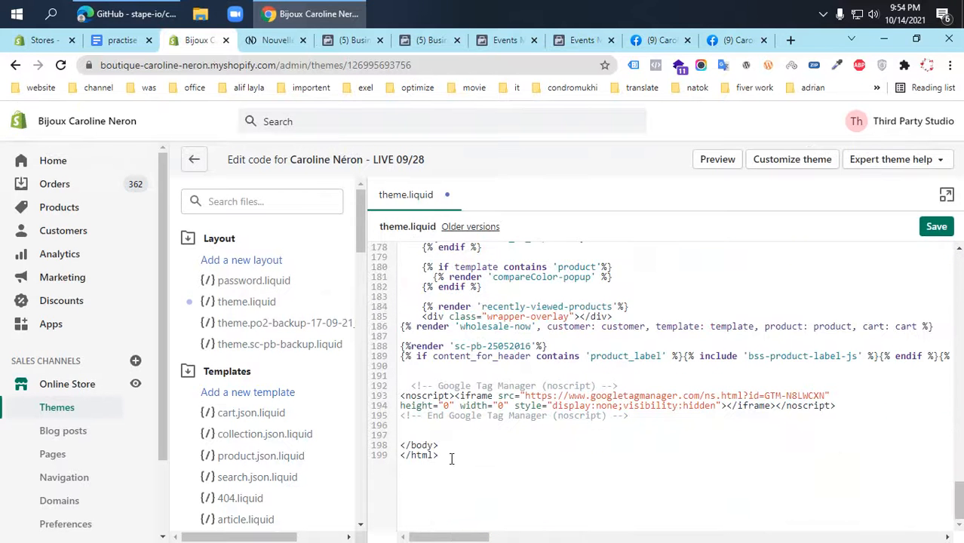
{"action": "left_click_drag", "start_coordinate": [639, 420], "coordinate": [371, 382]}
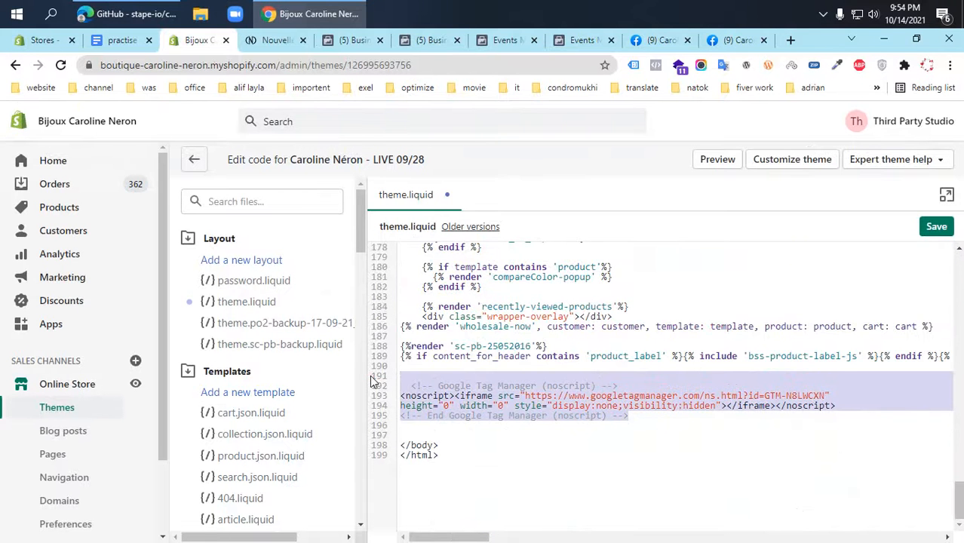
{"action": "key", "text": "BackSpace"}
{"action": "left_click", "coordinate": [937, 226]}
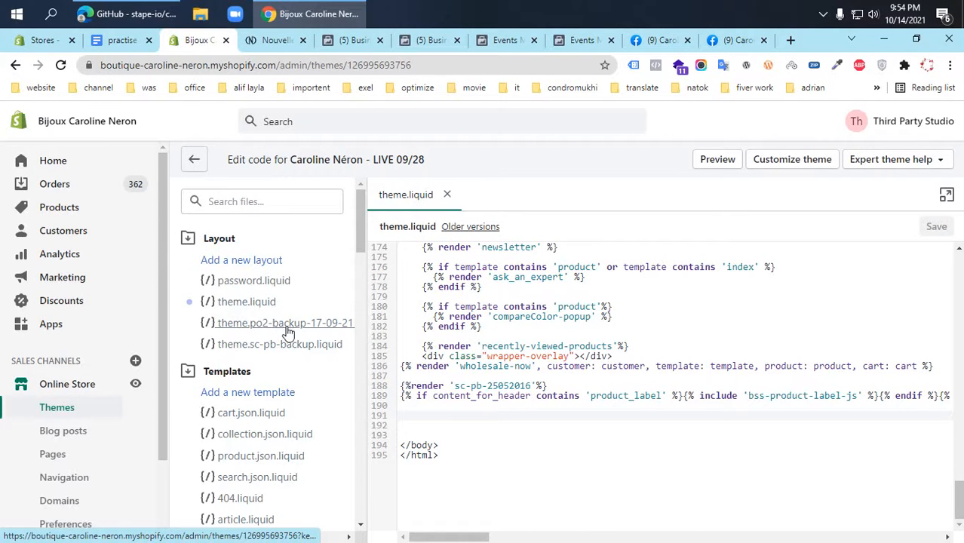
Check the remaining steps in the practise capi notes, the Business Settings domains page and the storefront
{"action": "left_click", "coordinate": [118, 42]}
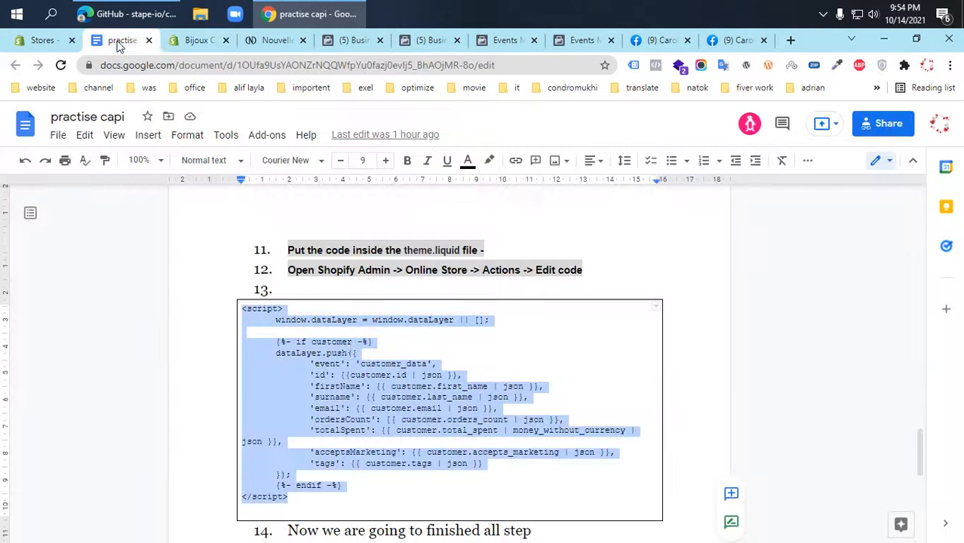
{"action": "scroll", "coordinate": [382, 346], "scroll_direction": "down", "scroll_amount": 4}
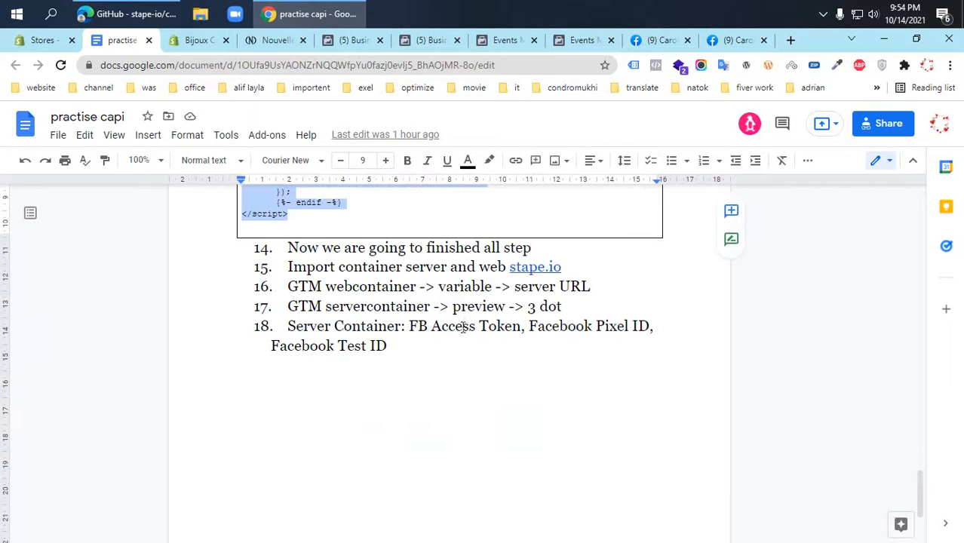
{"action": "scroll", "coordinate": [467, 358], "scroll_direction": "up", "scroll_amount": 5}
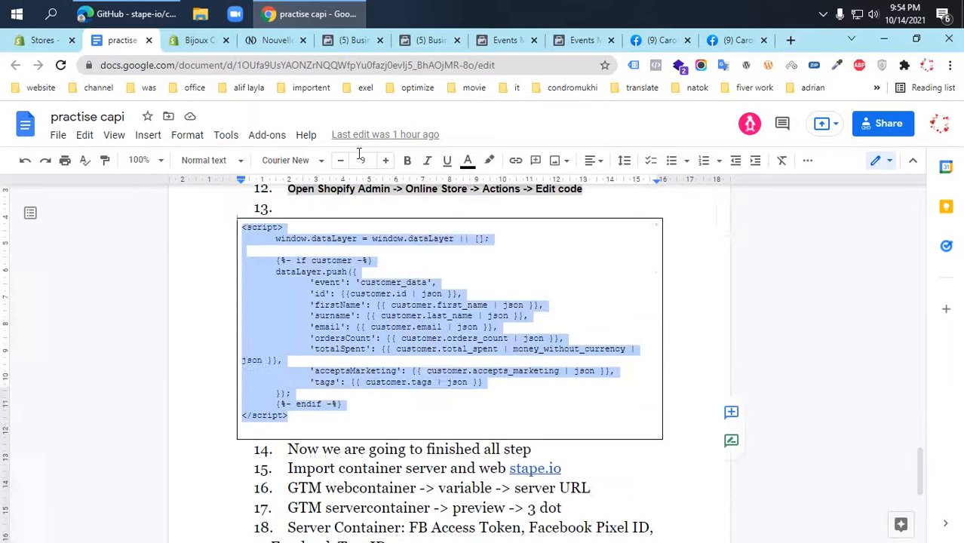
{"action": "left_click", "coordinate": [346, 40]}
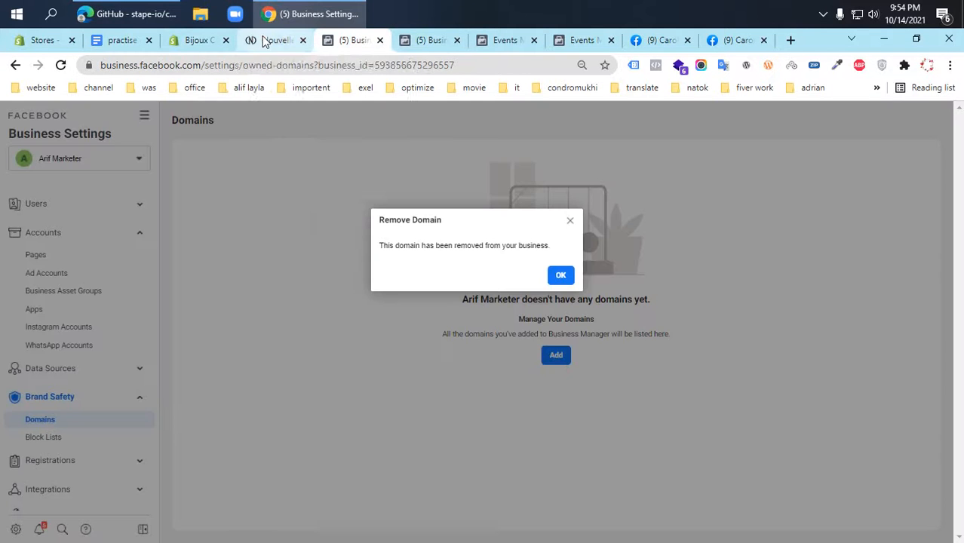
{"action": "left_click", "coordinate": [264, 40]}
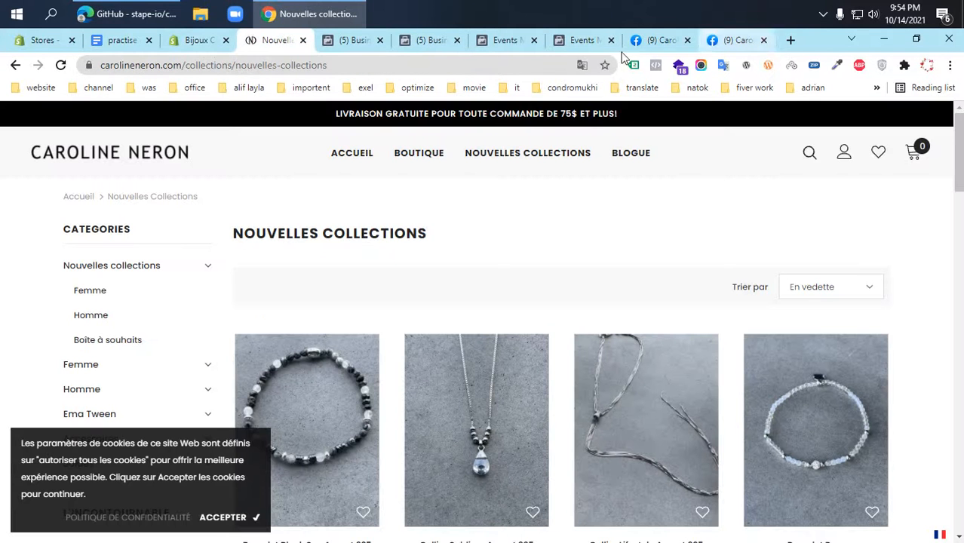
Start the Facebook Marketing setup from the feature list of Shopify's Facebook channel
{"action": "left_click", "coordinate": [204, 42]}
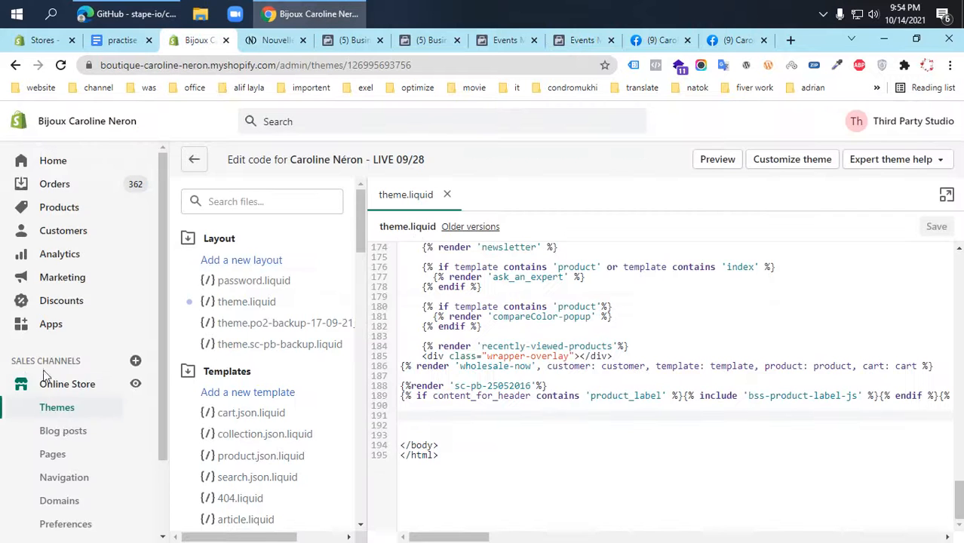
{"action": "scroll", "coordinate": [68, 430], "scroll_direction": "down", "scroll_amount": 2}
{"action": "left_click", "coordinate": [54, 487]}
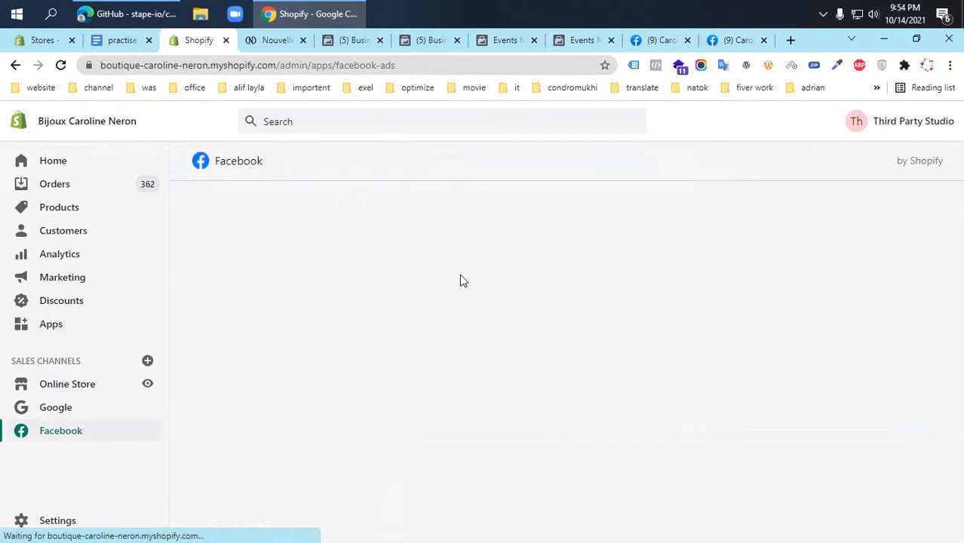
{"action": "scroll", "coordinate": [661, 444], "scroll_direction": "down", "scroll_amount": 1}
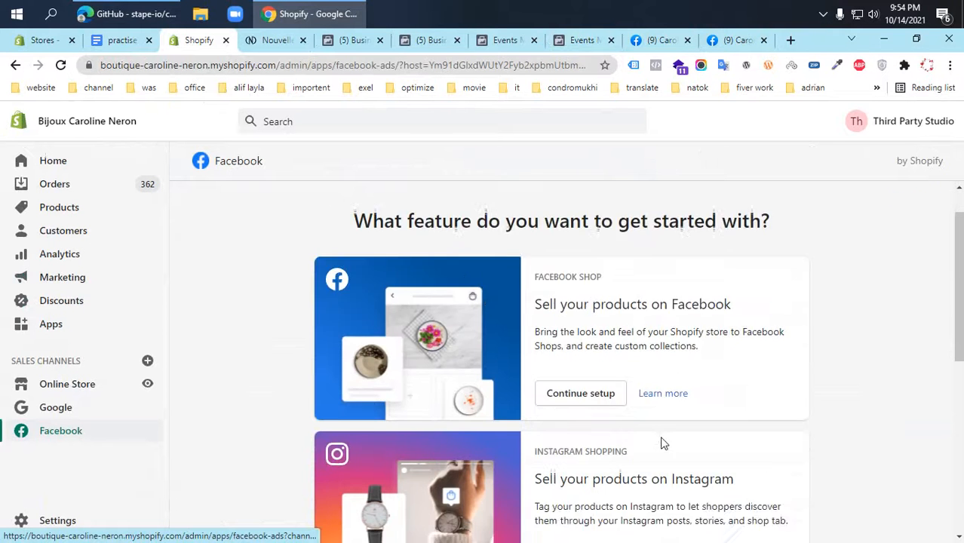
{"action": "scroll", "coordinate": [661, 443], "scroll_direction": "down", "scroll_amount": 2}
{"action": "scroll", "coordinate": [605, 472], "scroll_direction": "down", "scroll_amount": 3}
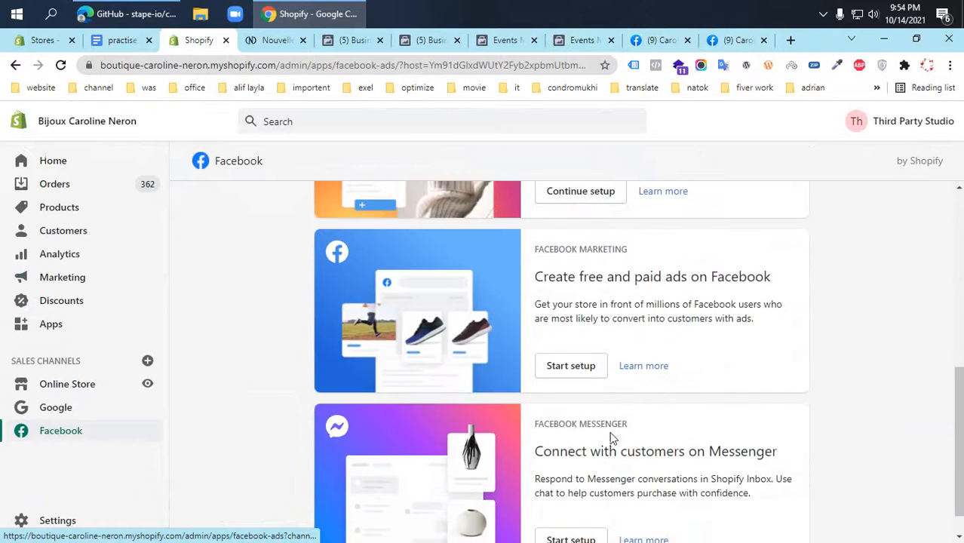
{"action": "left_click", "coordinate": [580, 367]}
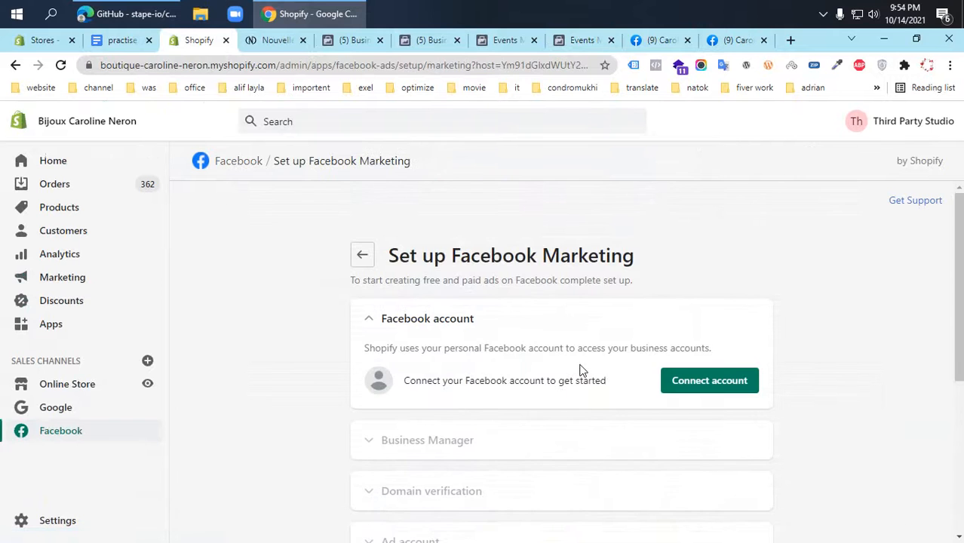
Try to connect the Facebook account, and look through the Facebook Marketing setup sections down to Terms and conditions
{"action": "left_click", "coordinate": [694, 381]}
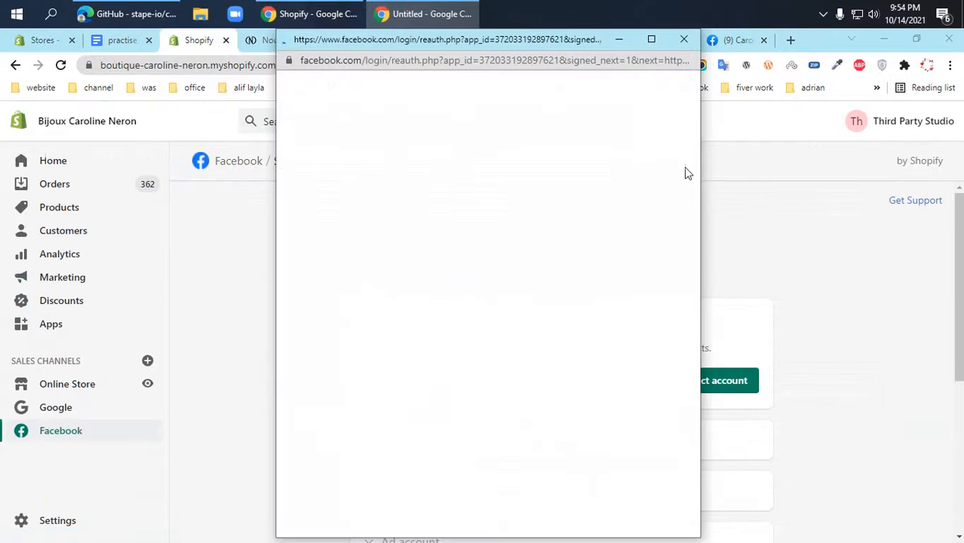
{"action": "left_click", "coordinate": [683, 40]}
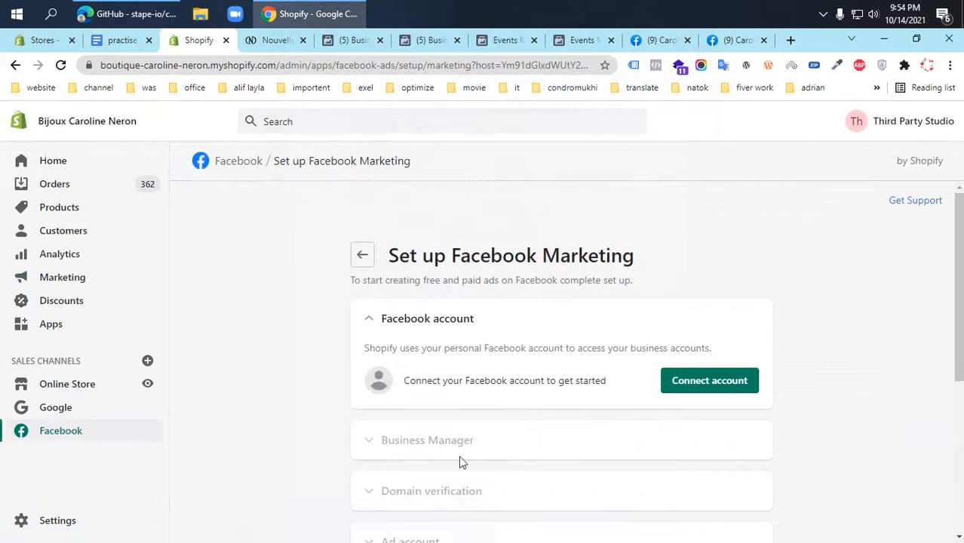
{"action": "scroll", "coordinate": [555, 334], "scroll_direction": "down", "scroll_amount": 2}
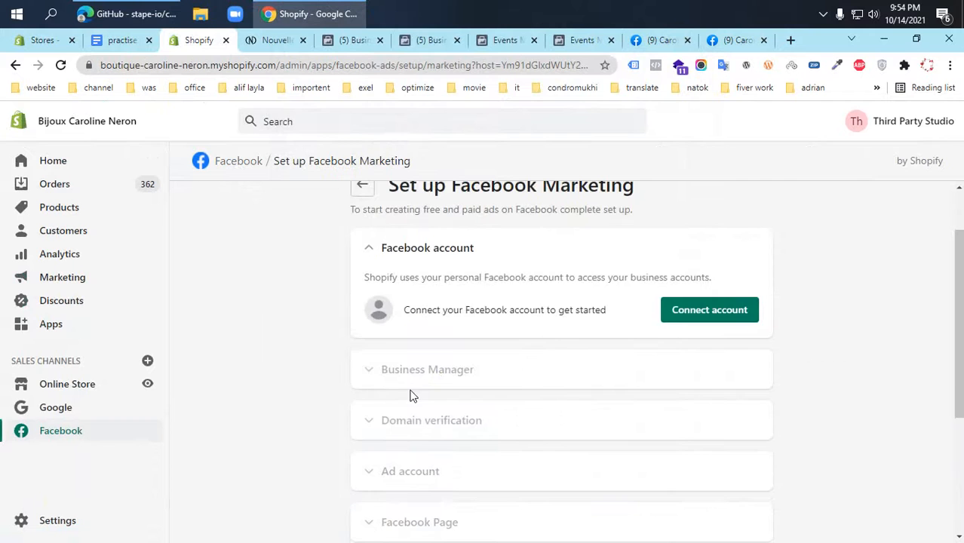
{"action": "scroll", "coordinate": [414, 407], "scroll_direction": "up", "scroll_amount": 2}
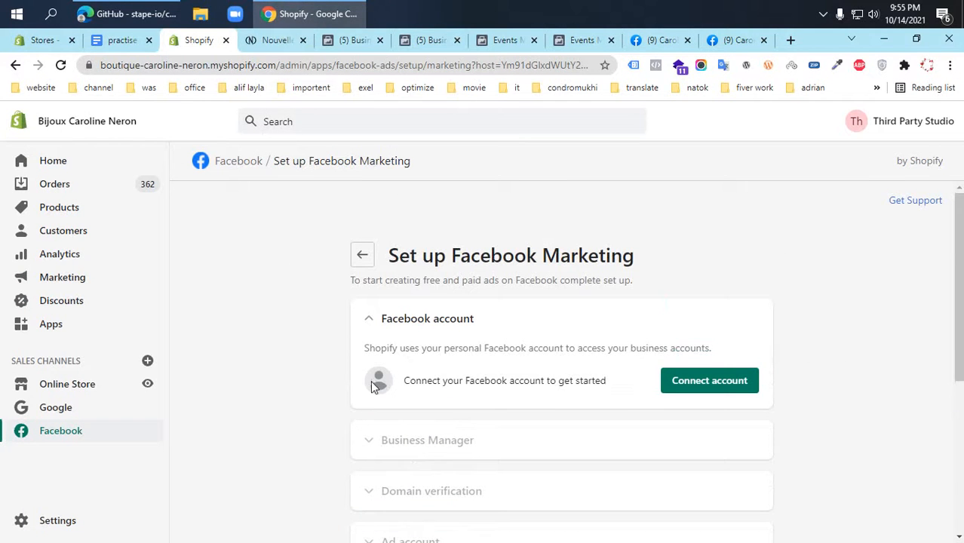
{"action": "scroll", "coordinate": [445, 365], "scroll_direction": "down", "scroll_amount": 2}
{"action": "scroll", "coordinate": [392, 361], "scroll_direction": "down", "scroll_amount": 2}
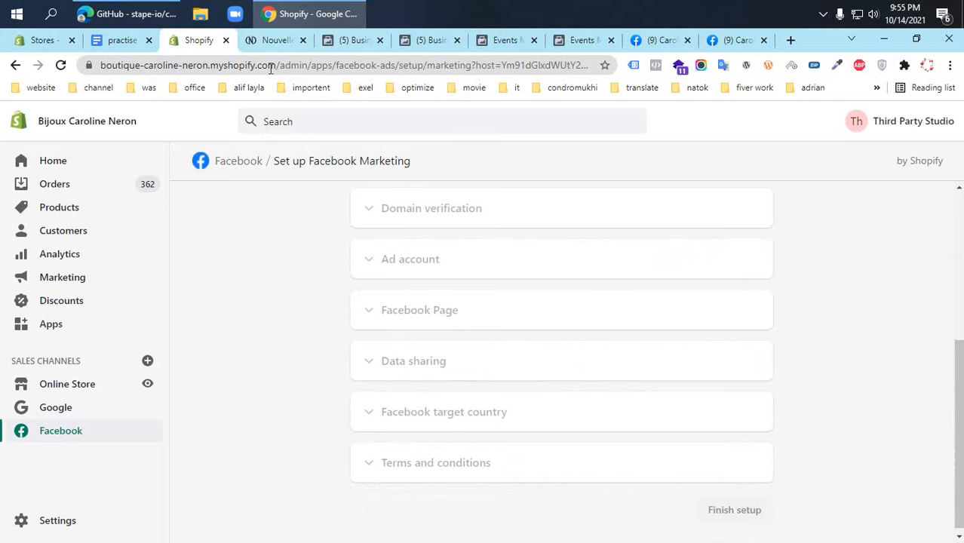
Reload the storefront's Nouvelles Collections page
{"action": "mouse_move", "coordinate": [264, 46]}
{"action": "left_click", "coordinate": [276, 42]}
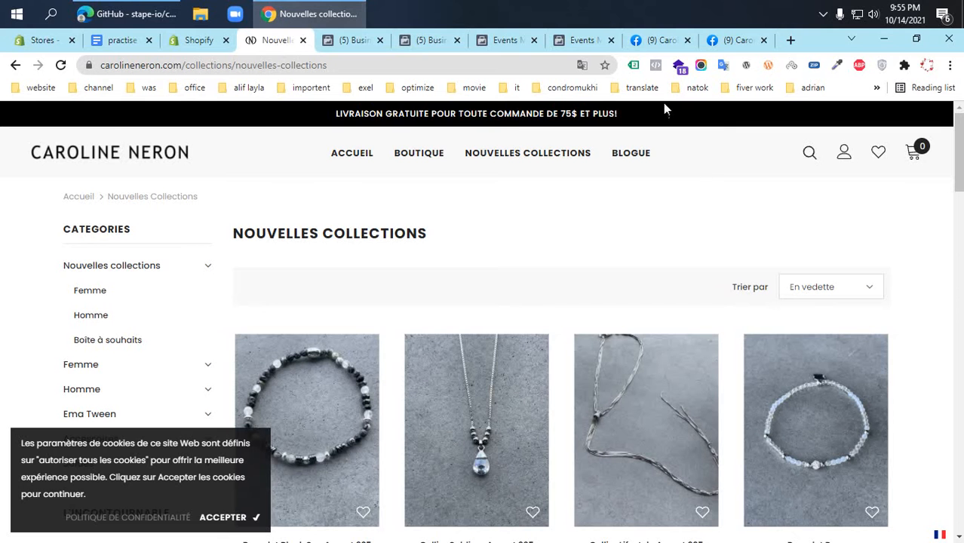
{"action": "left_click", "coordinate": [61, 65]}
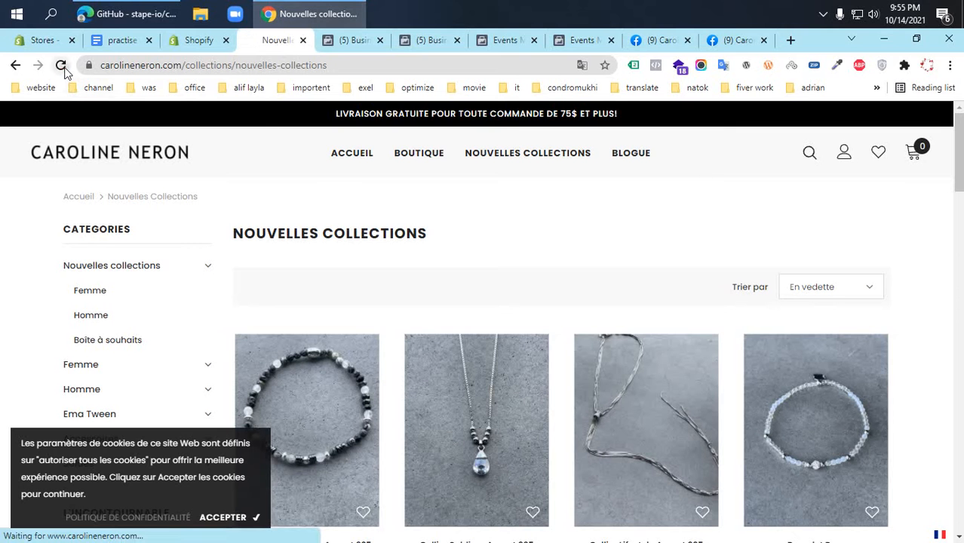
Check the tags detected on the storefront's Nouvelles Collections page with Google Tag Assistant Legacy
{"action": "left_click", "coordinate": [633, 65]}
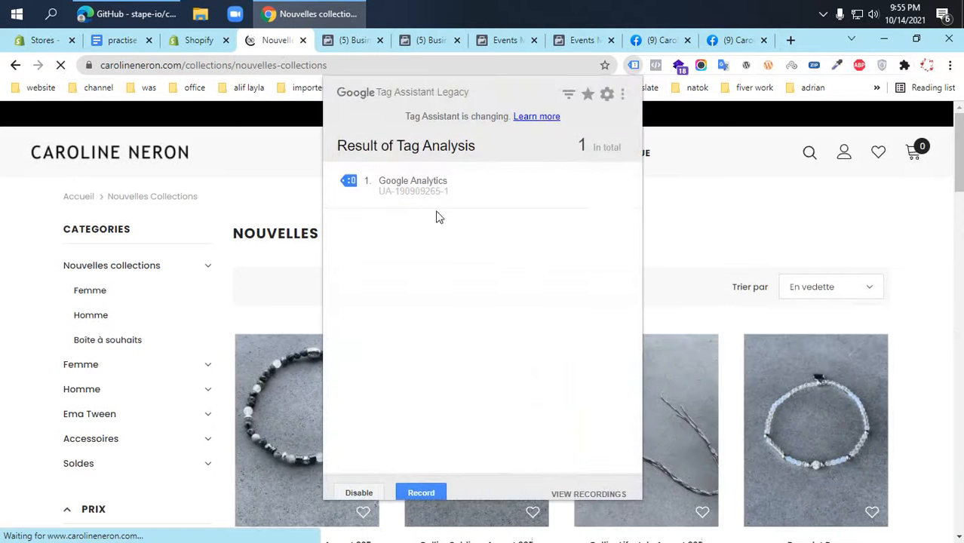
{"action": "left_click", "coordinate": [719, 213]}
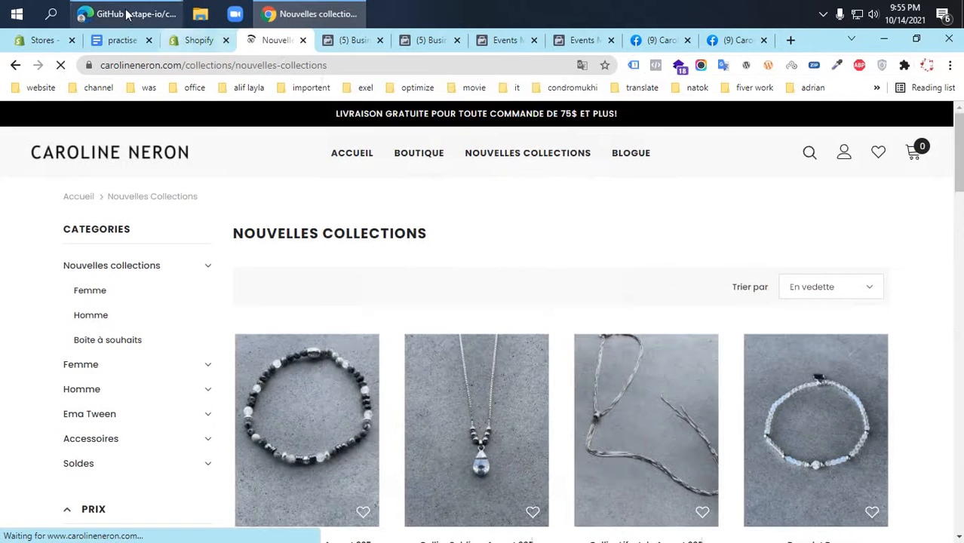
Switch to Edge and review the published server and web container versions in Tag Manager, the Stape container and the capi-shopify GitHub repository
{"action": "mouse_move", "coordinate": [134, 10]}
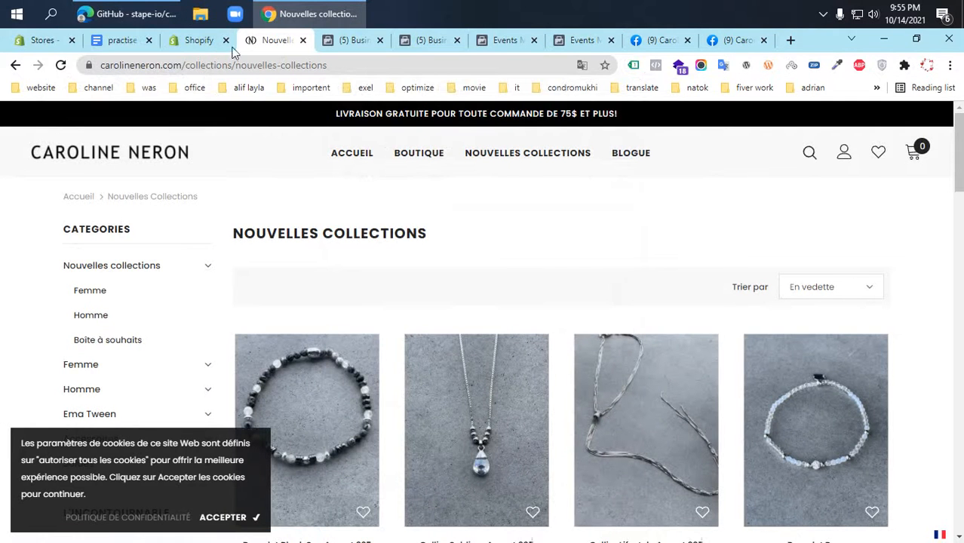
{"action": "left_click", "coordinate": [136, 14]}
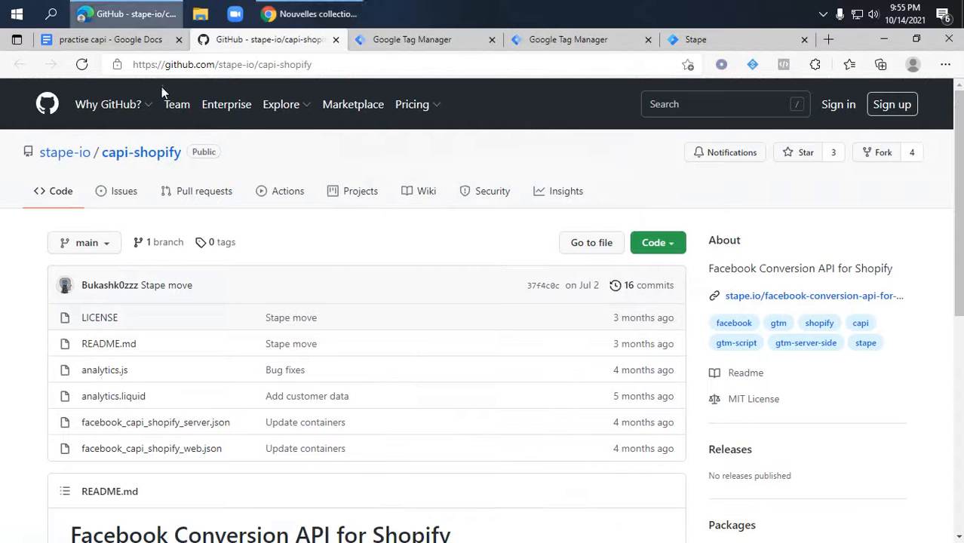
{"action": "left_click", "coordinate": [423, 44]}
{"action": "left_click", "coordinate": [572, 41]}
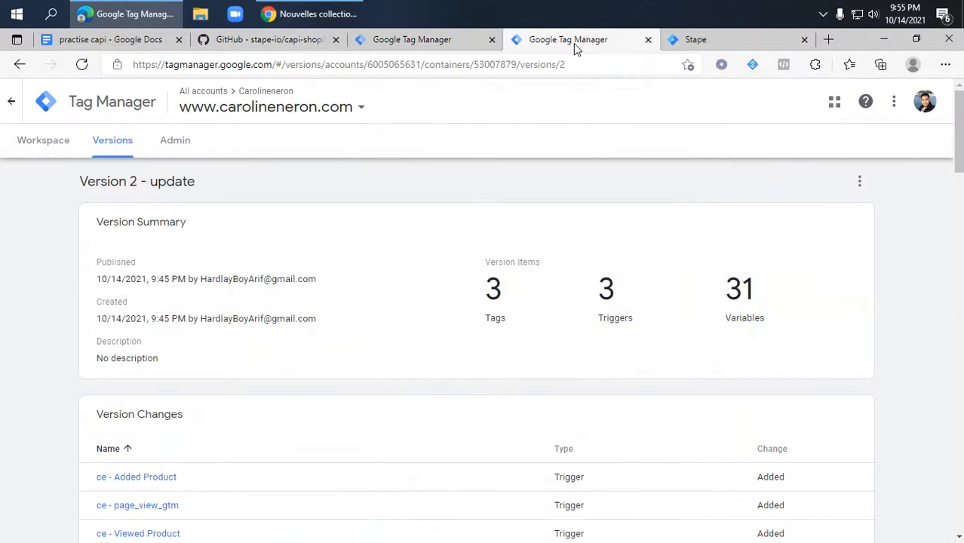
{"action": "left_click", "coordinate": [717, 39]}
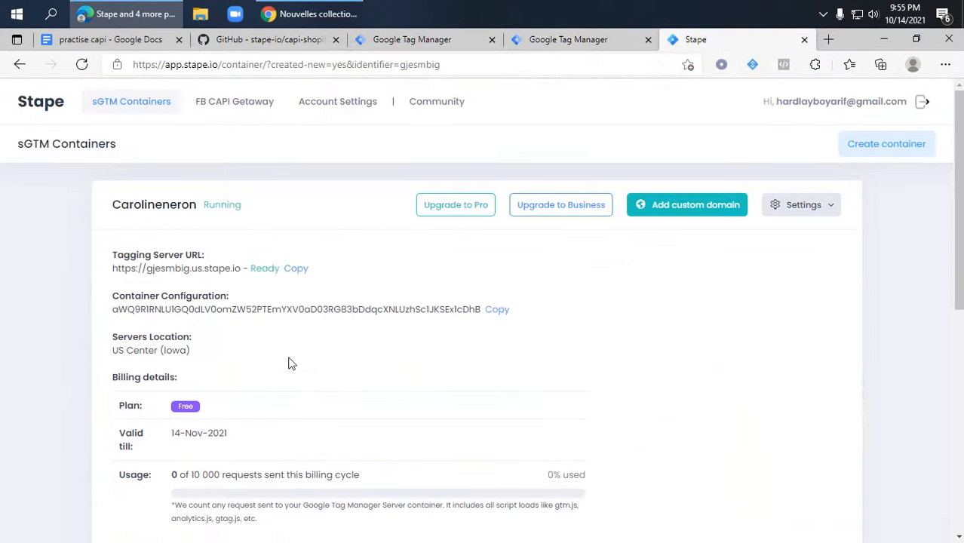
{"action": "left_click", "coordinate": [571, 38]}
{"action": "left_click", "coordinate": [366, 40]}
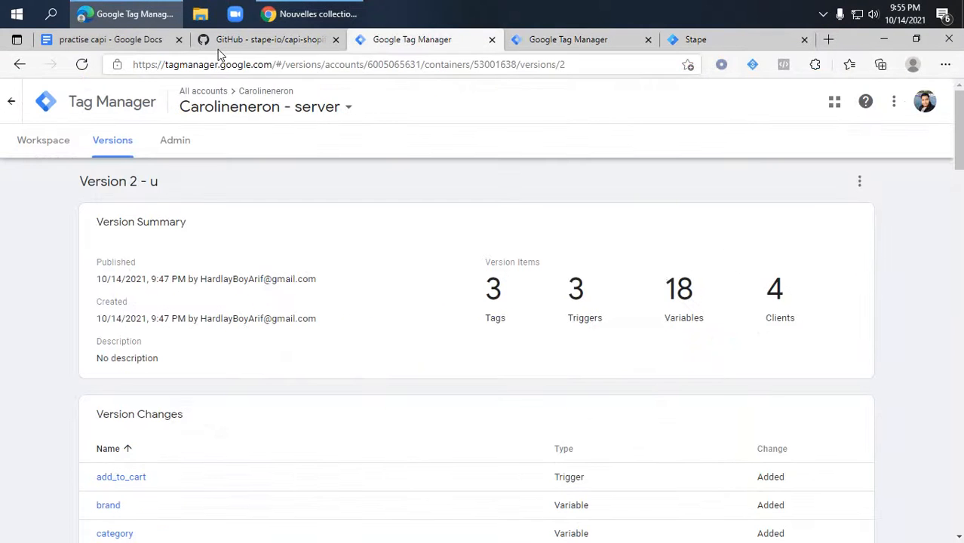
{"action": "left_click", "coordinate": [255, 41]}
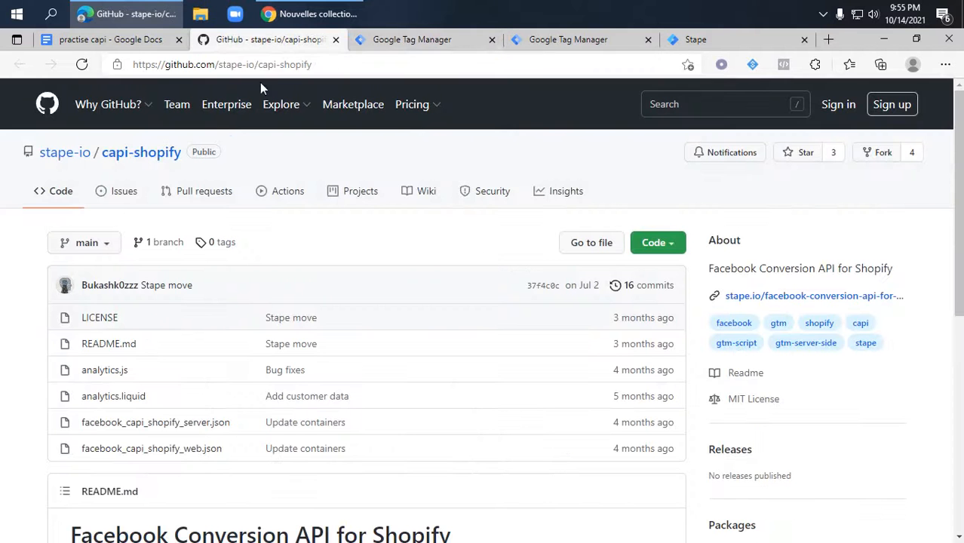
{"action": "left_click", "coordinate": [427, 40]}
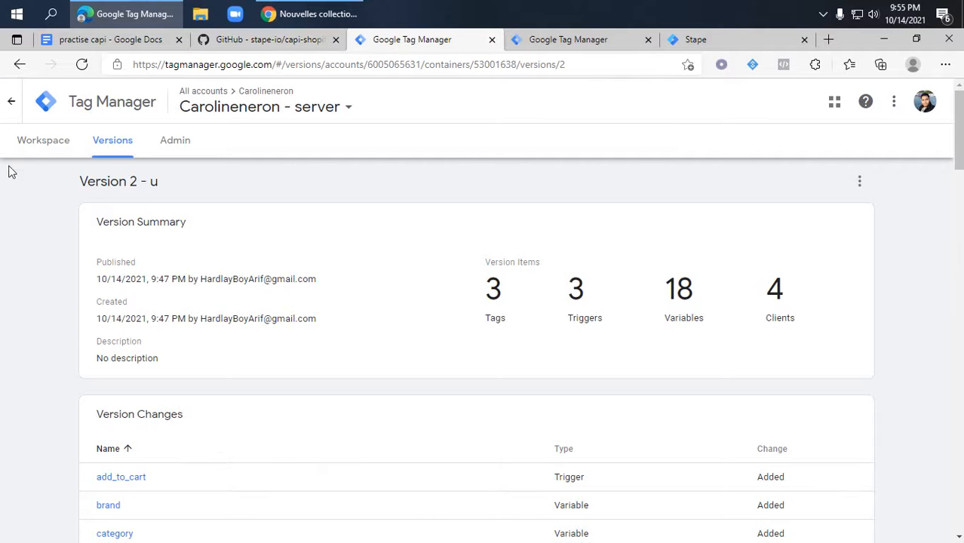
{"action": "left_click", "coordinate": [592, 39]}
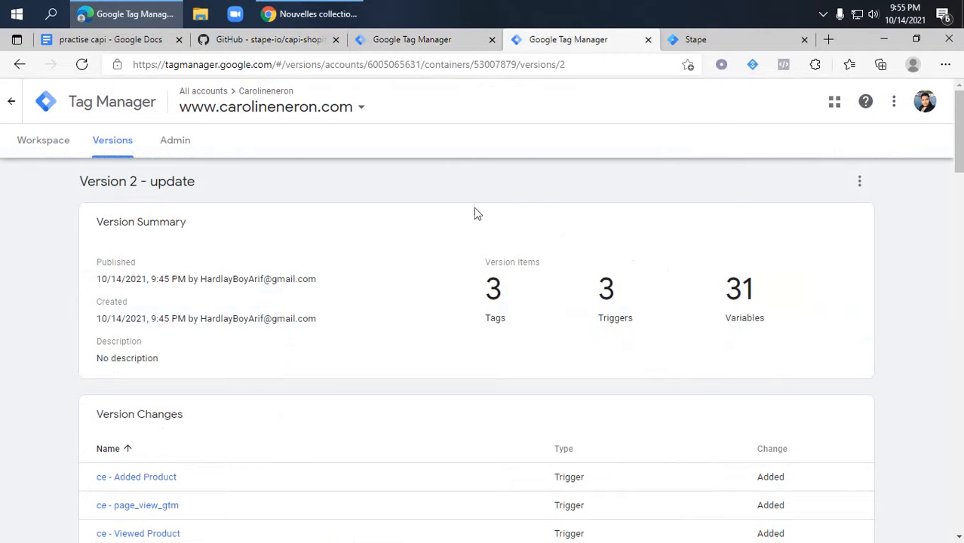
{"action": "left_click", "coordinate": [47, 144]}
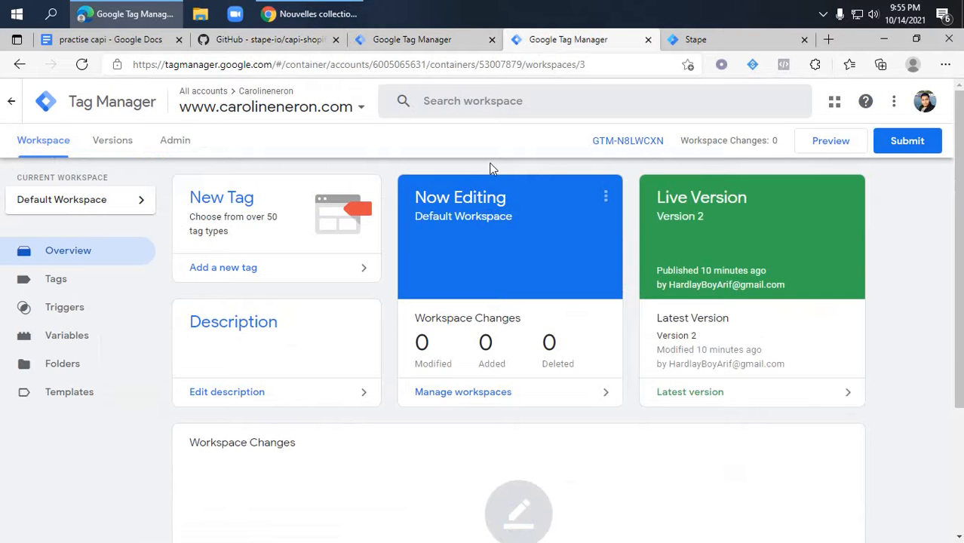
{"action": "scroll", "coordinate": [301, 374], "scroll_direction": "down", "scroll_amount": 3}
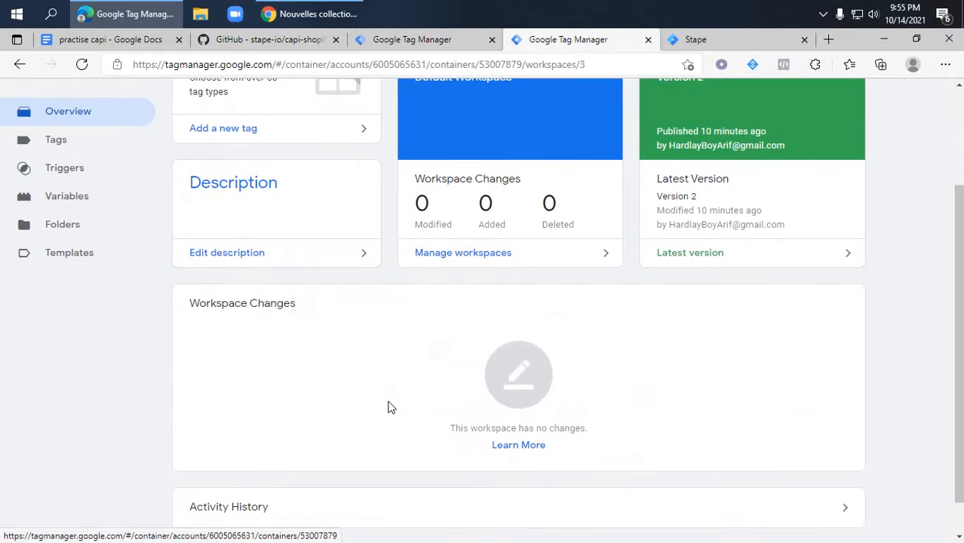
{"action": "scroll", "coordinate": [377, 410], "scroll_direction": "up", "scroll_amount": 1}
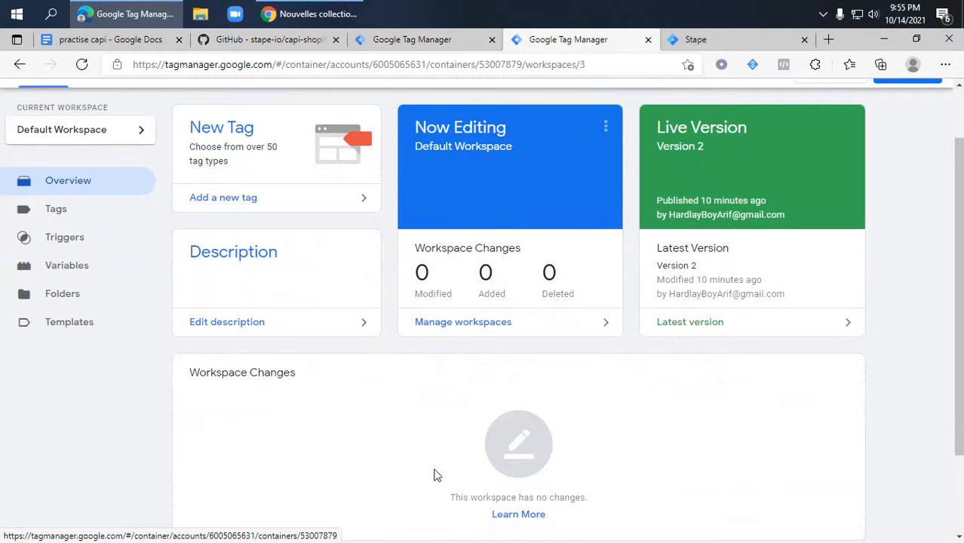